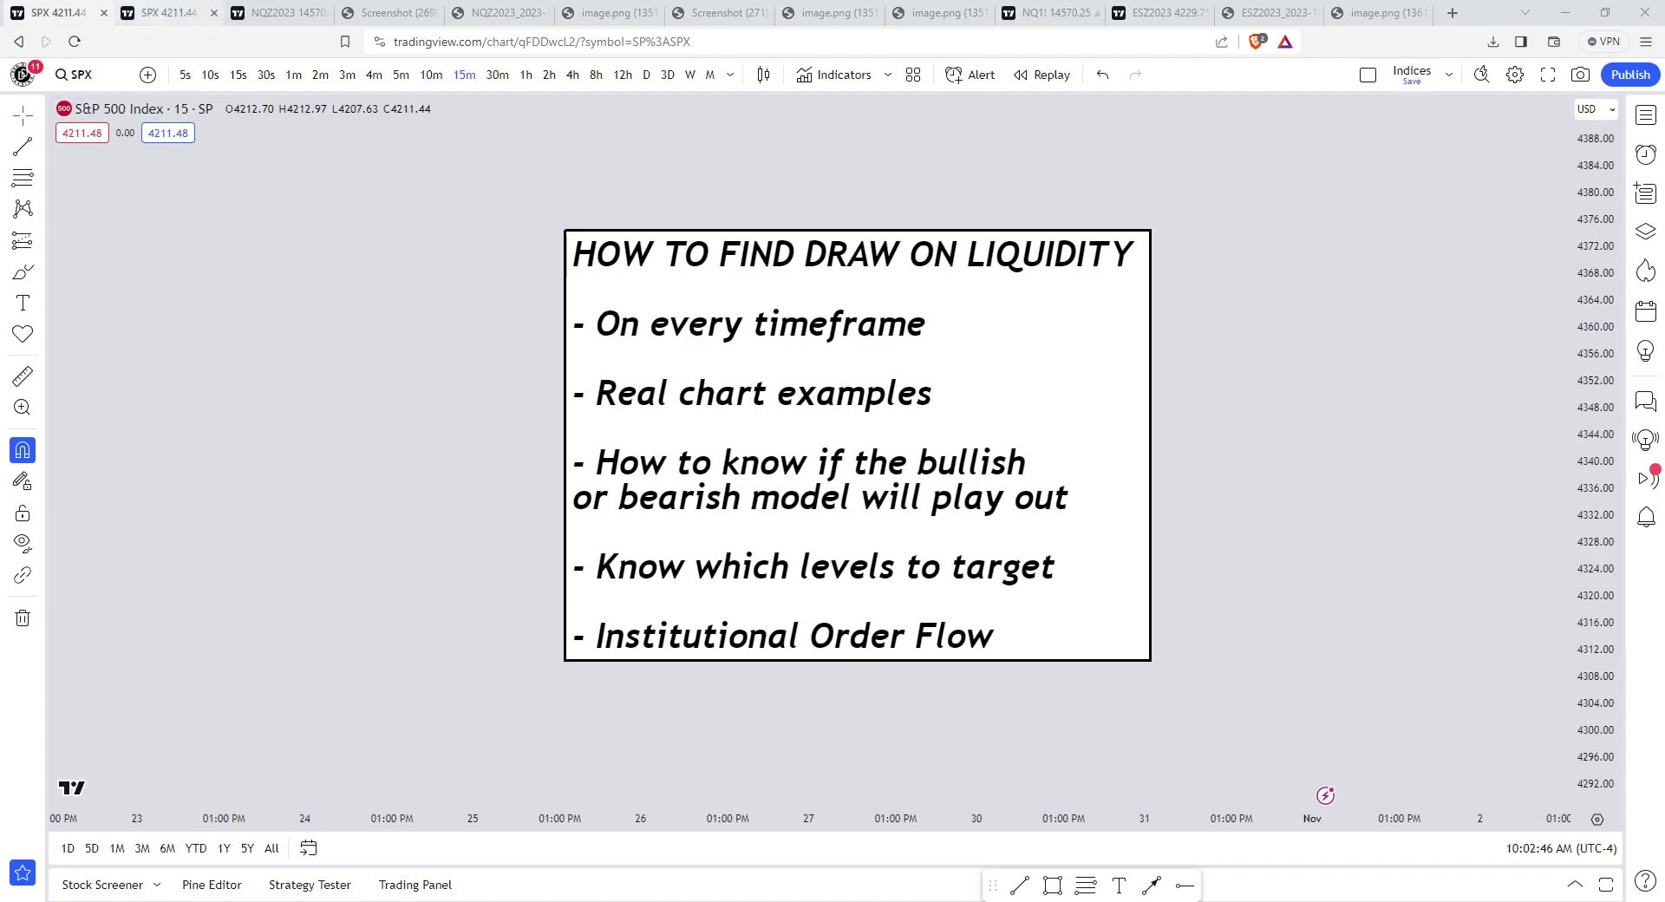
- Show the note listing the three price delivery questions, and bring up the NQZ2023 4-hour chart with its marked levels
click(165, 12)
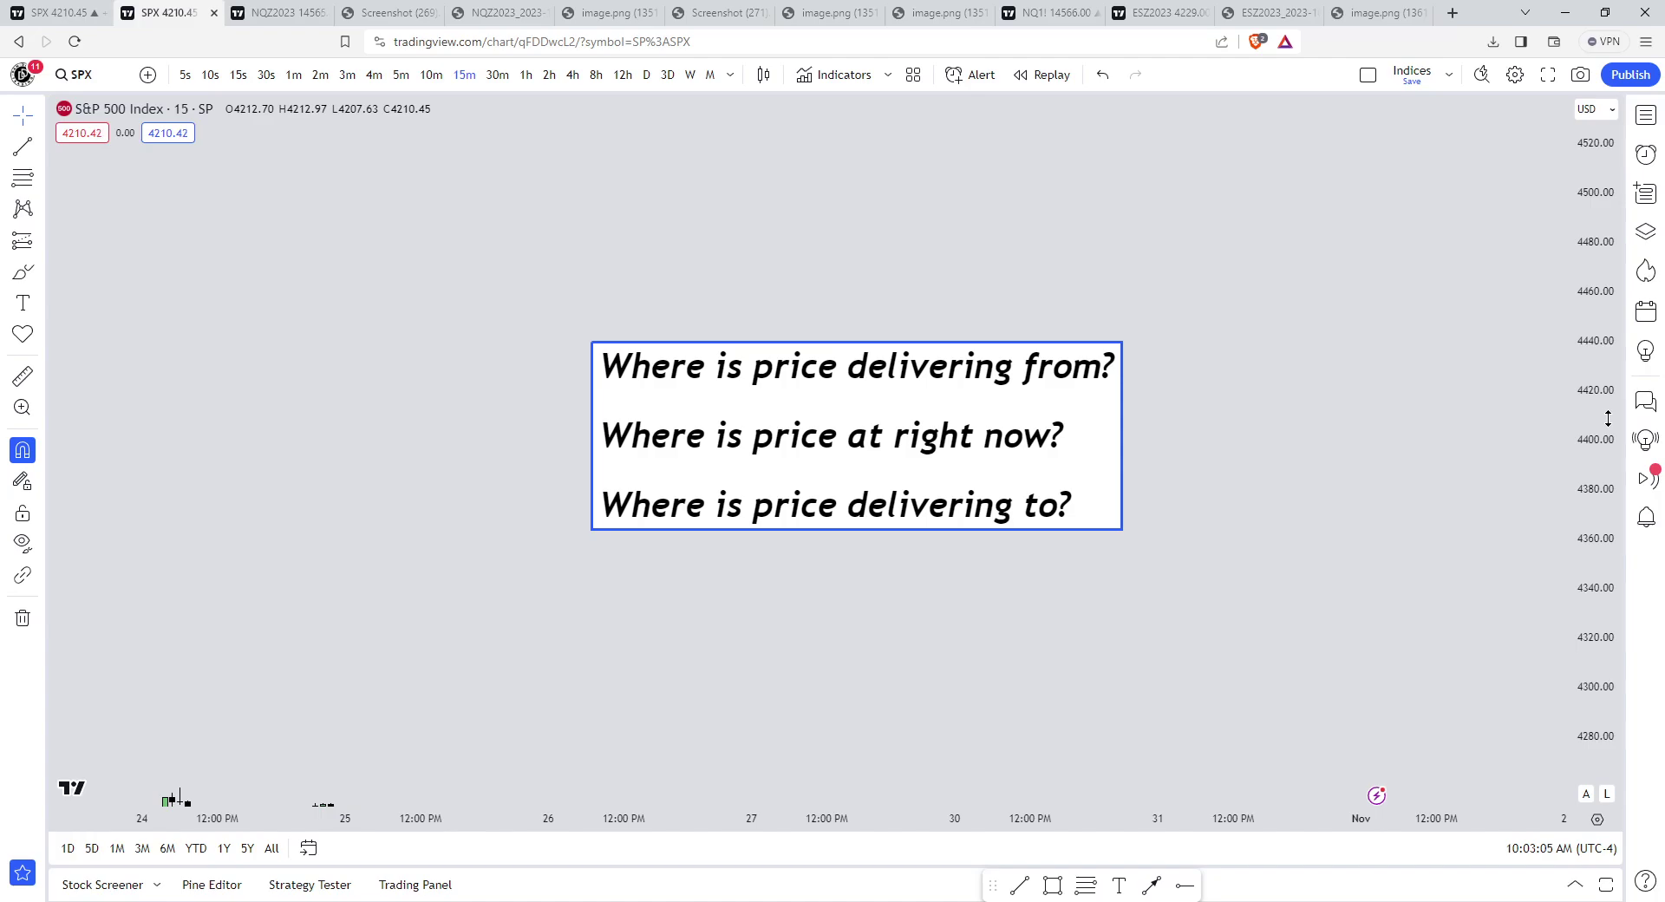
click(278, 13)
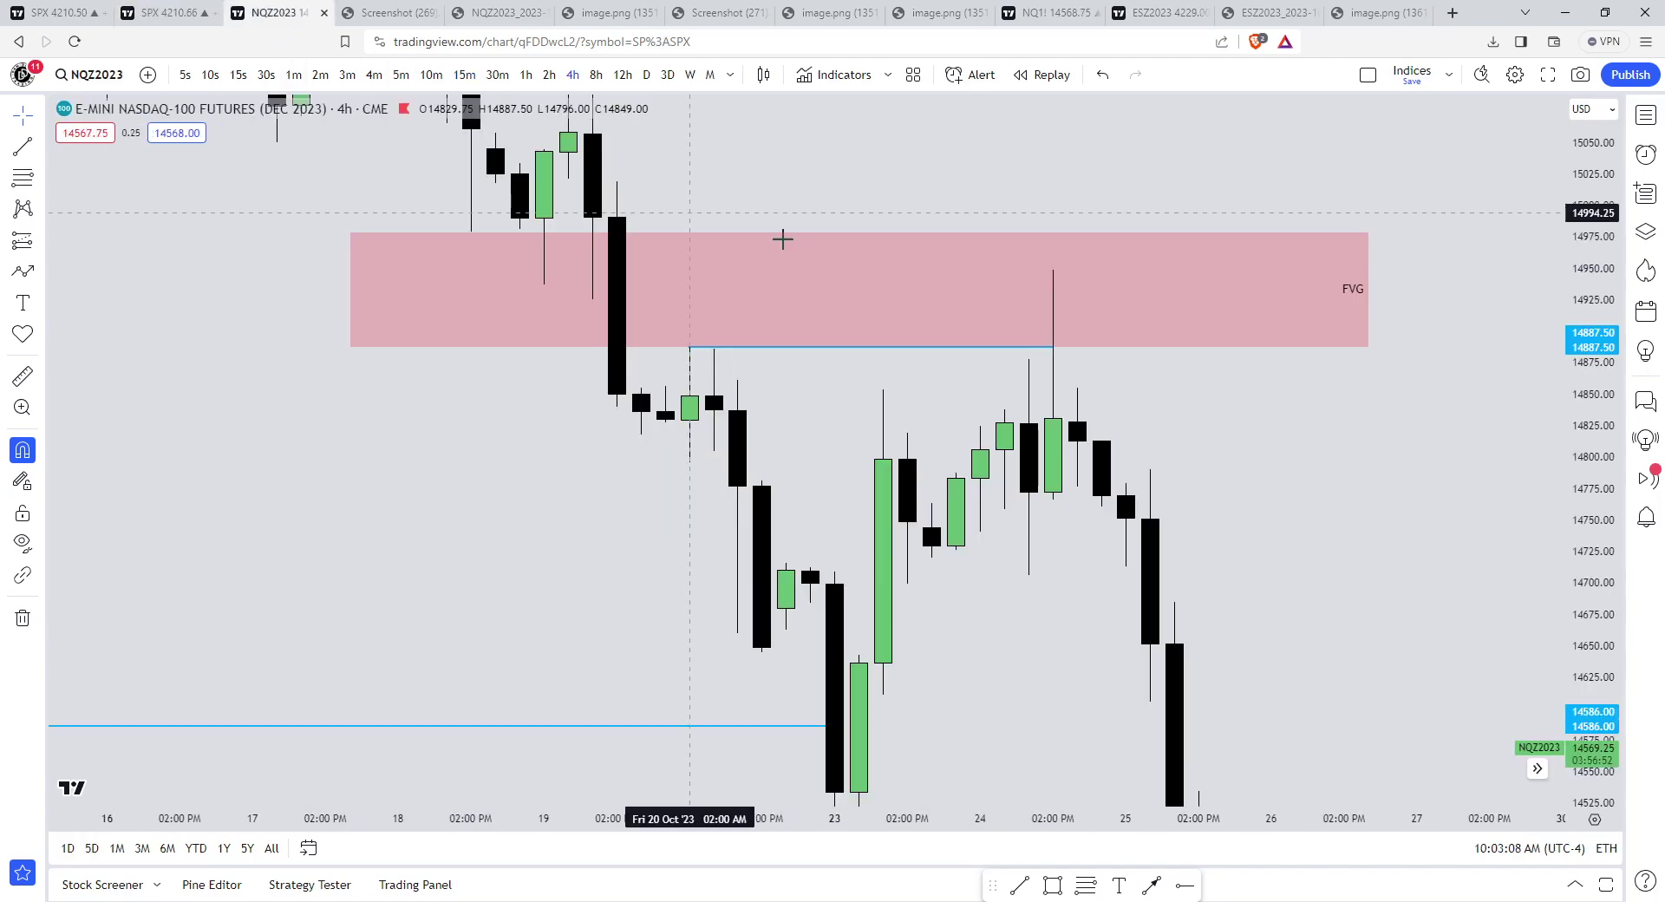
scroll(1442, 539, down, 10)
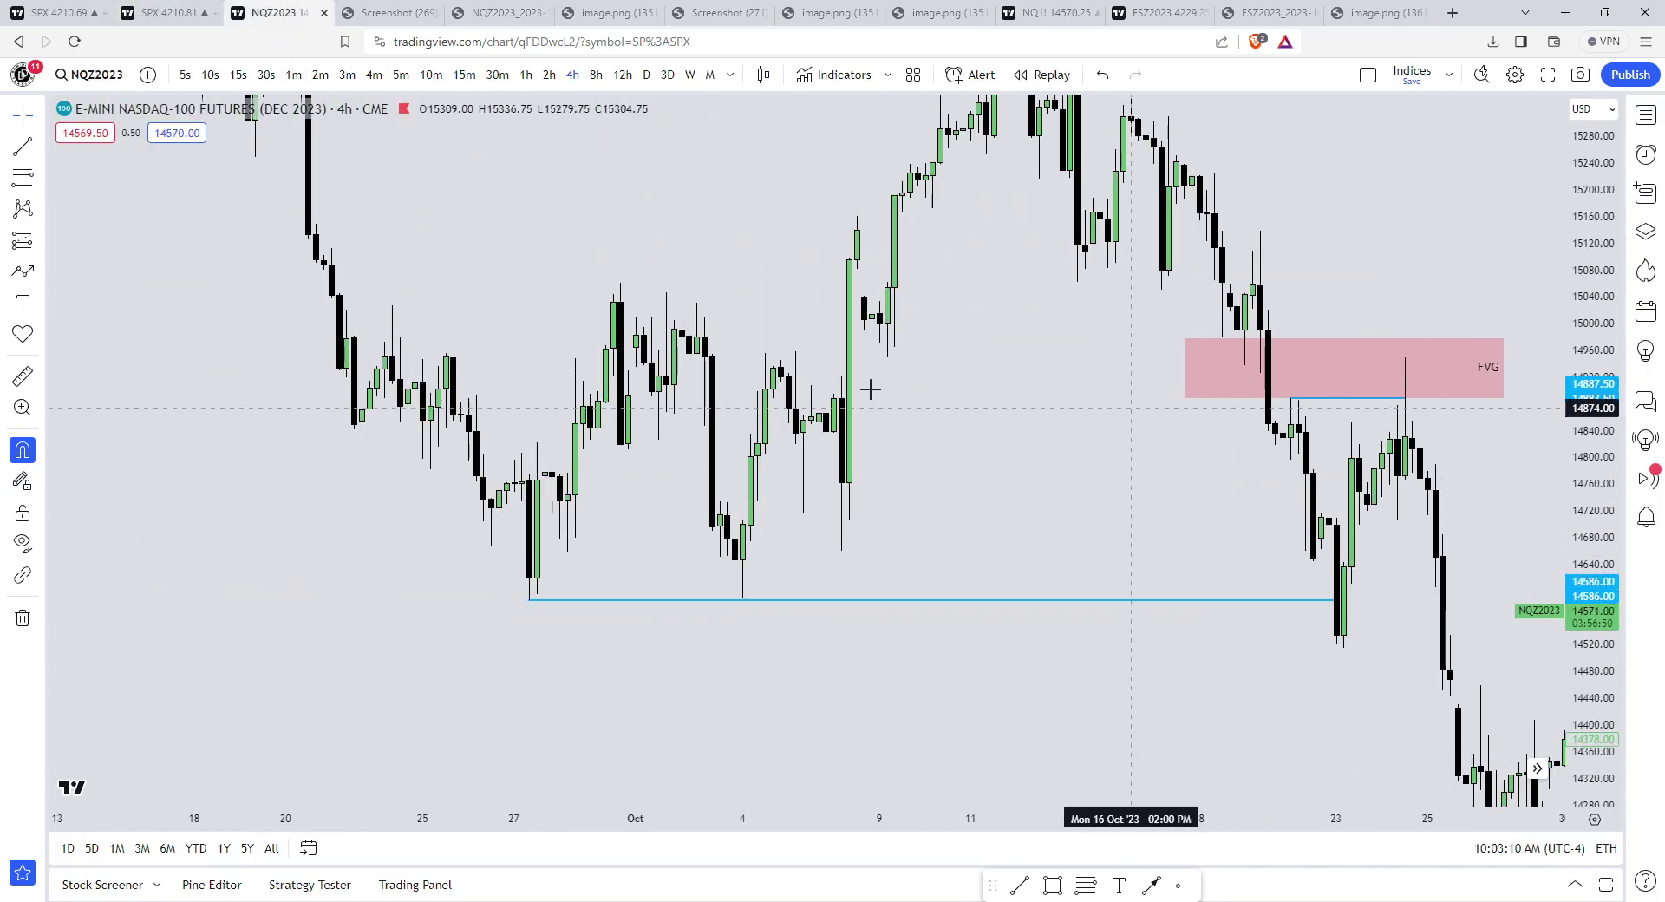
scroll(1122, 433, down, 2)
scroll(985, 461, down, 5)
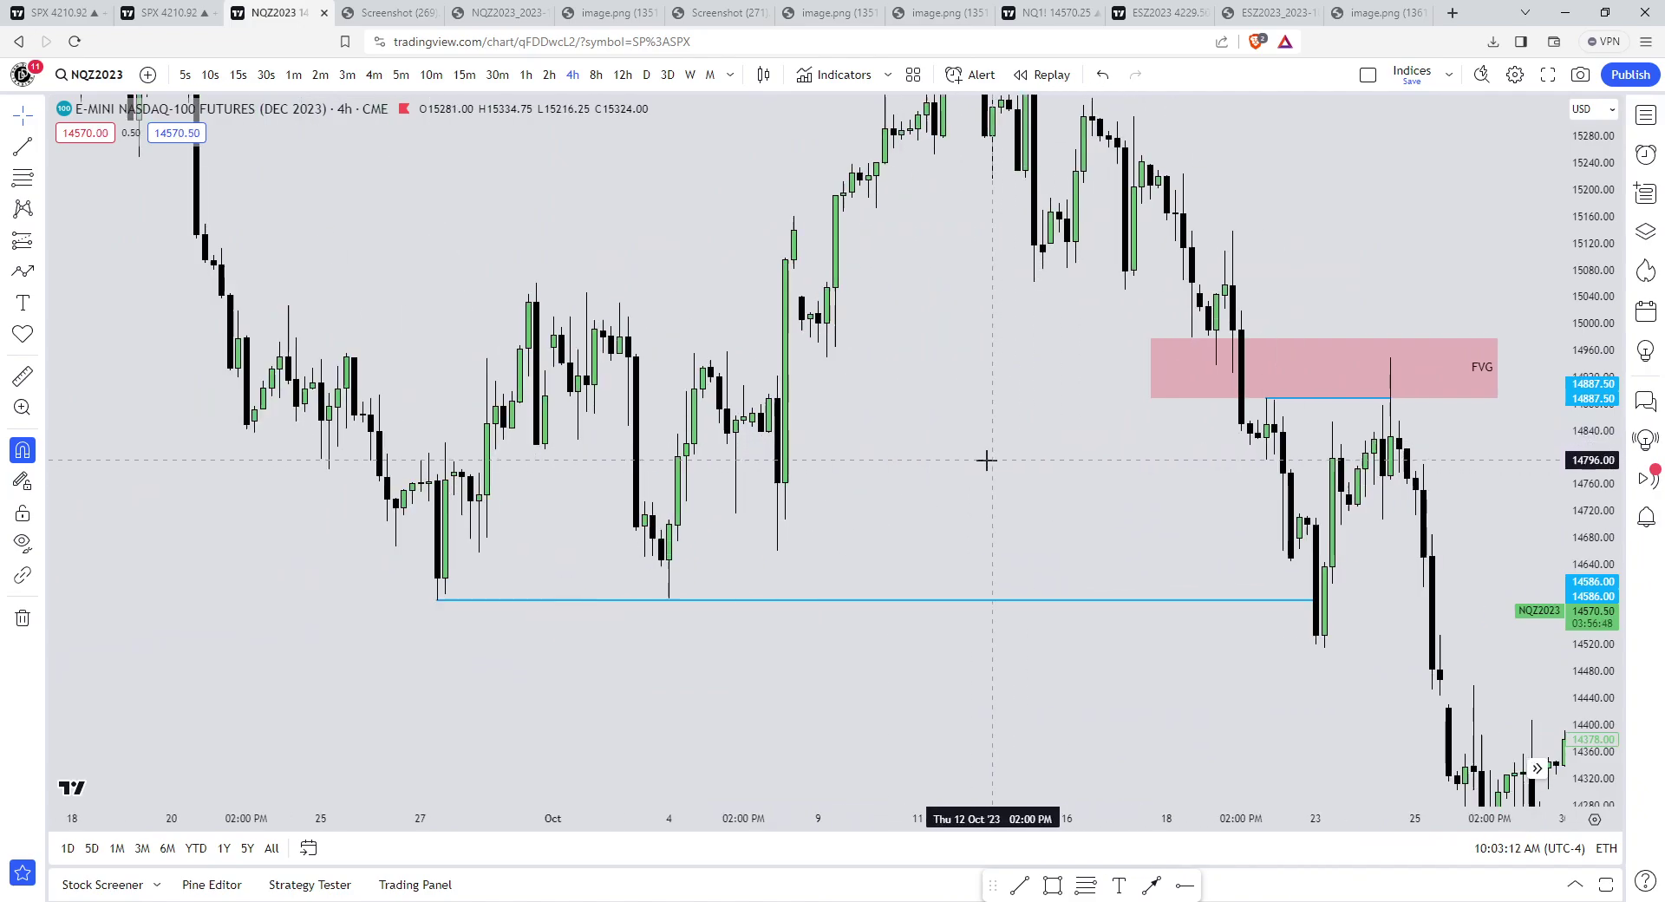
- Switch NQZ2023 to the daily timeframe and draw a horizontal trend line at 14618.75 from the 31 May low to 4 October
click(646, 75)
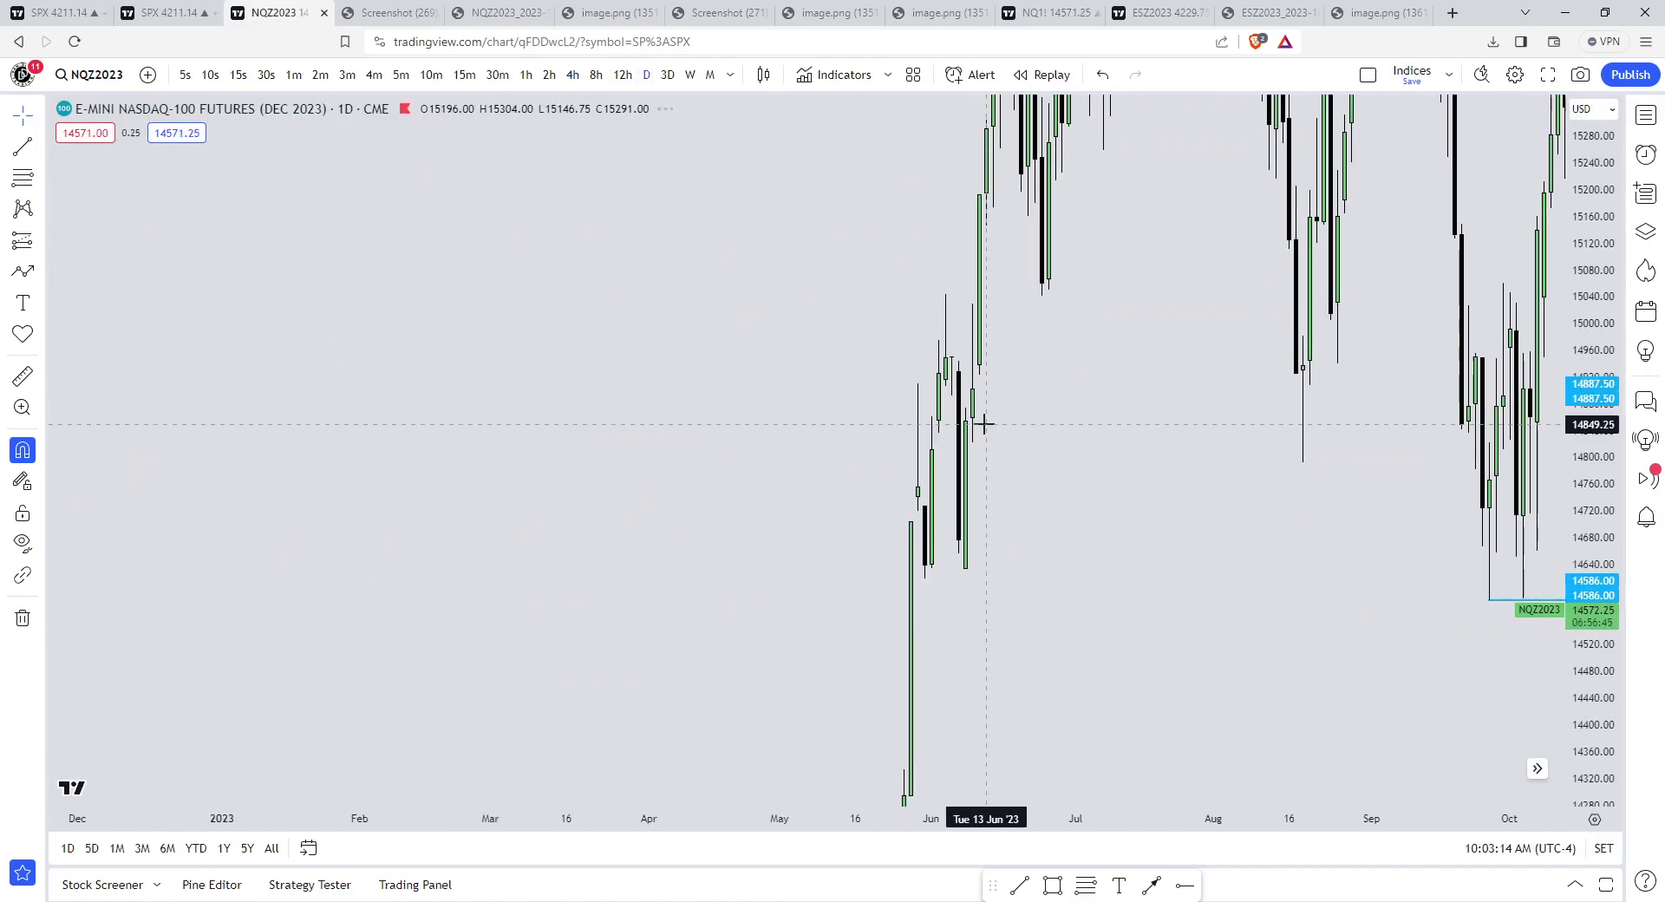
scroll(997, 434, down, 5)
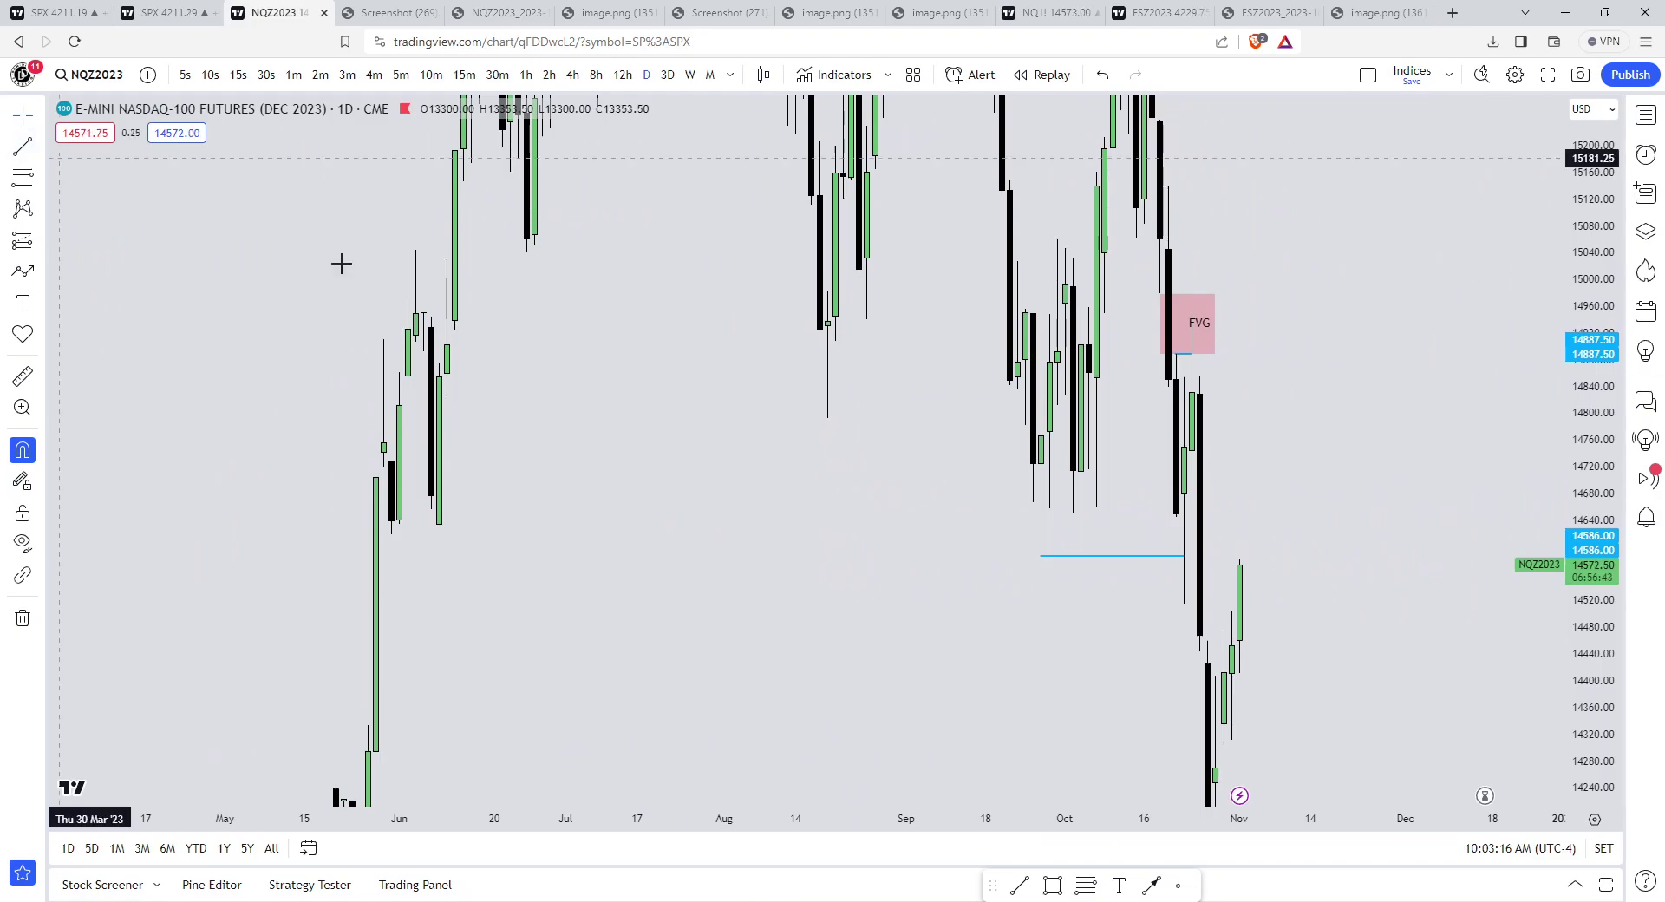
key(alt+t)
click(391, 535)
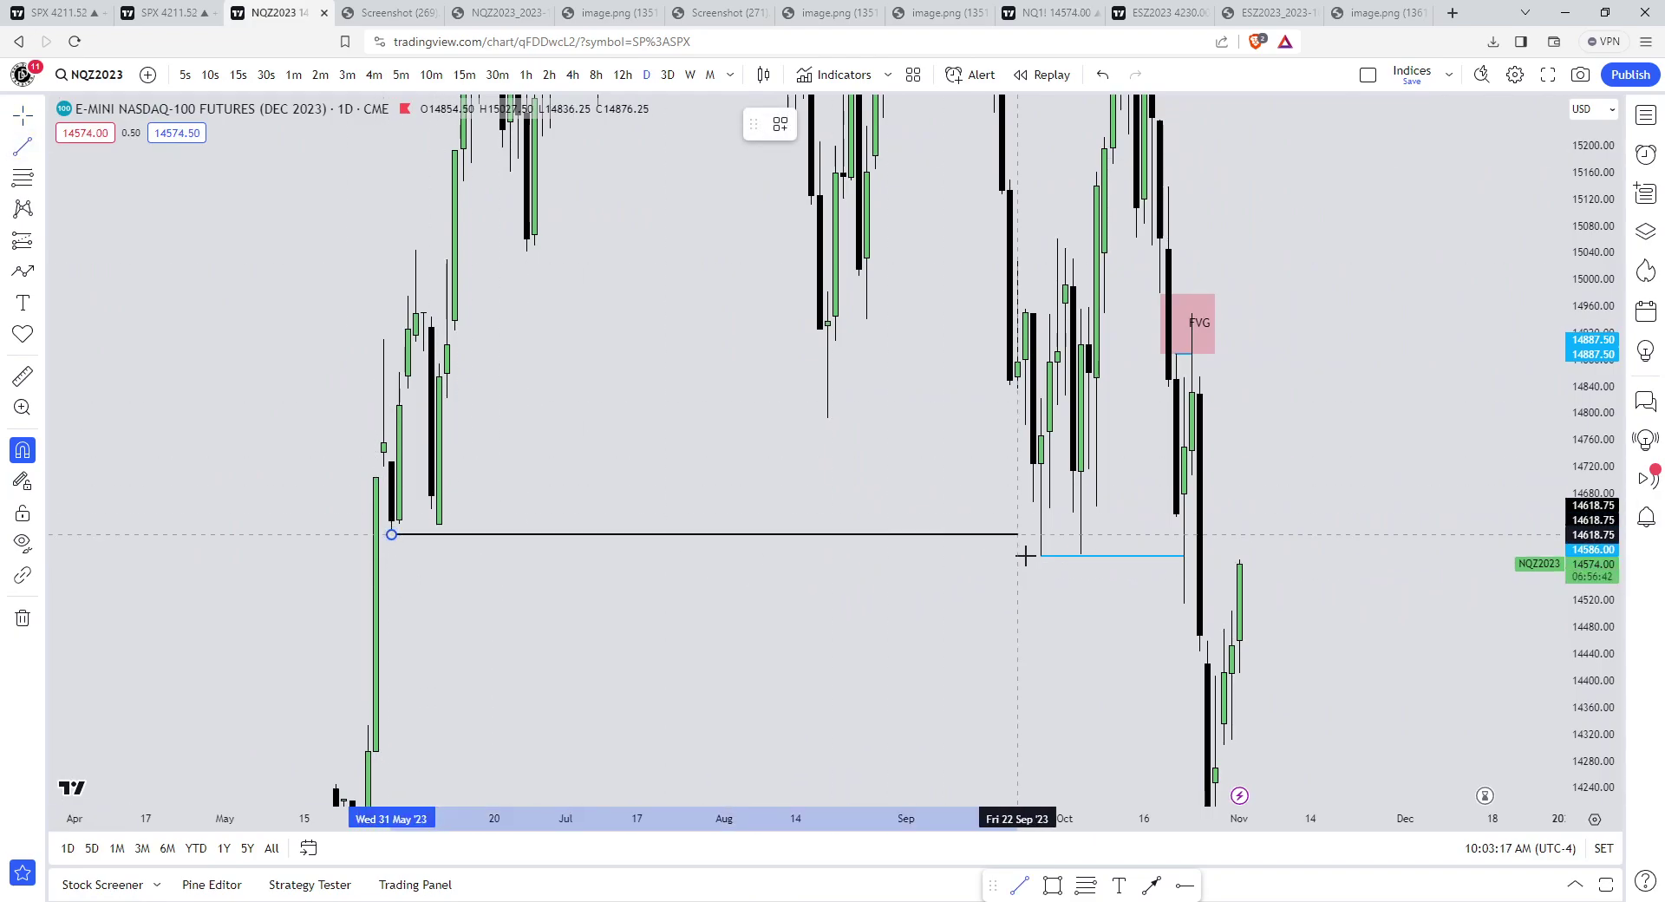
click(1073, 554)
scroll(888, 573, up, 2)
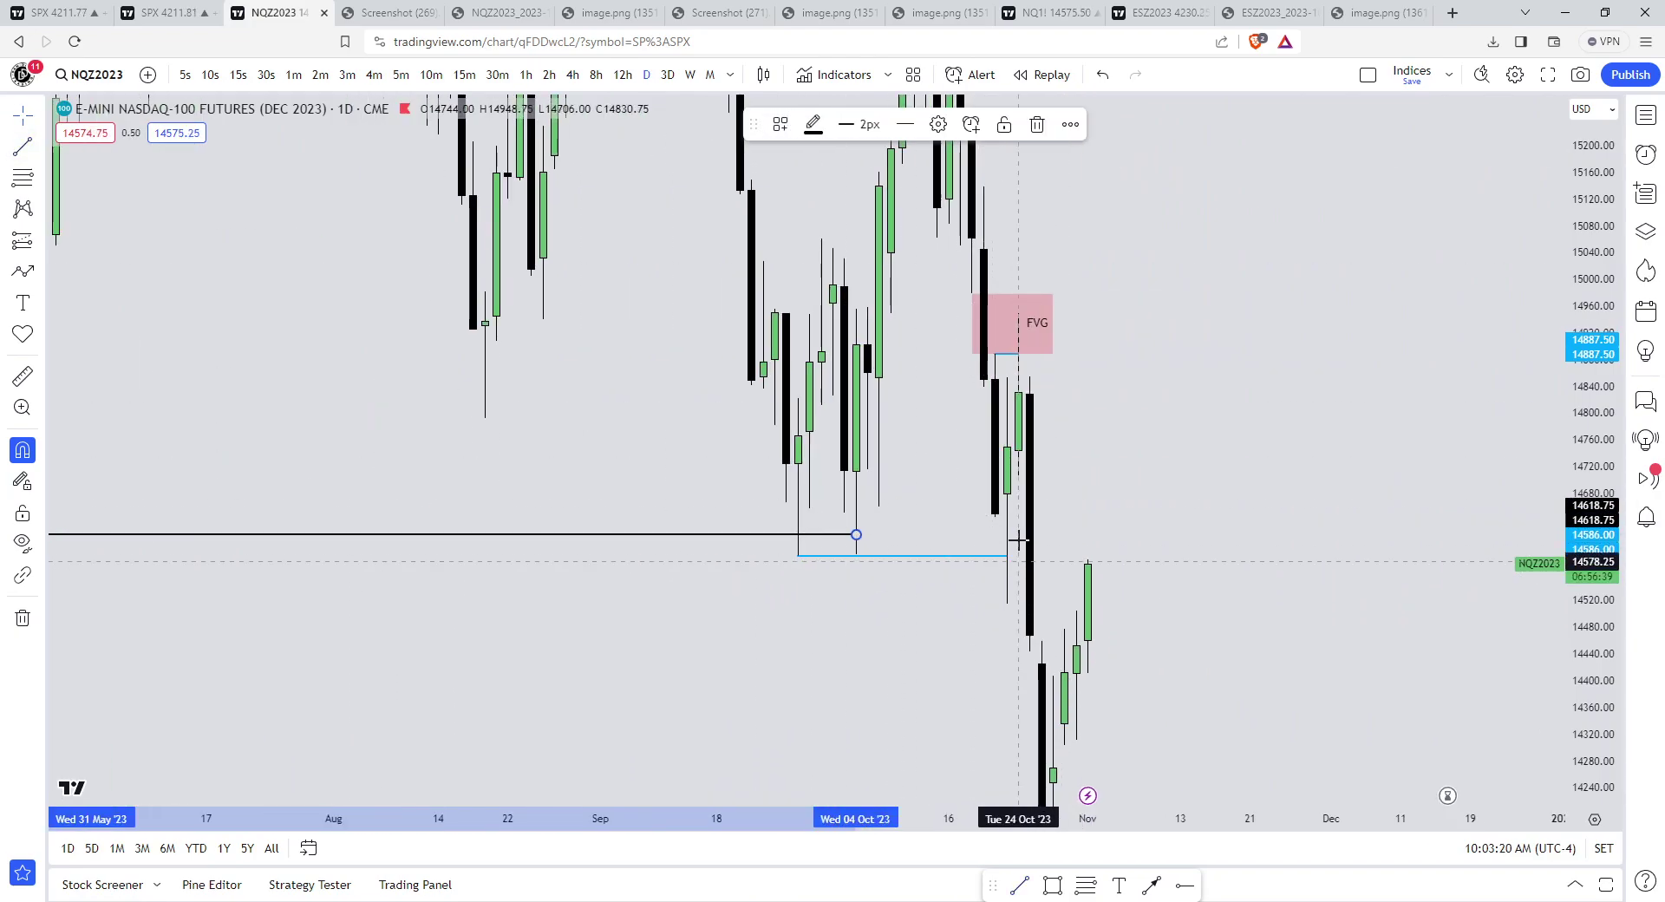
click(896, 632)
scroll(896, 631, up, 4)
drag(896, 631, 870, 607)
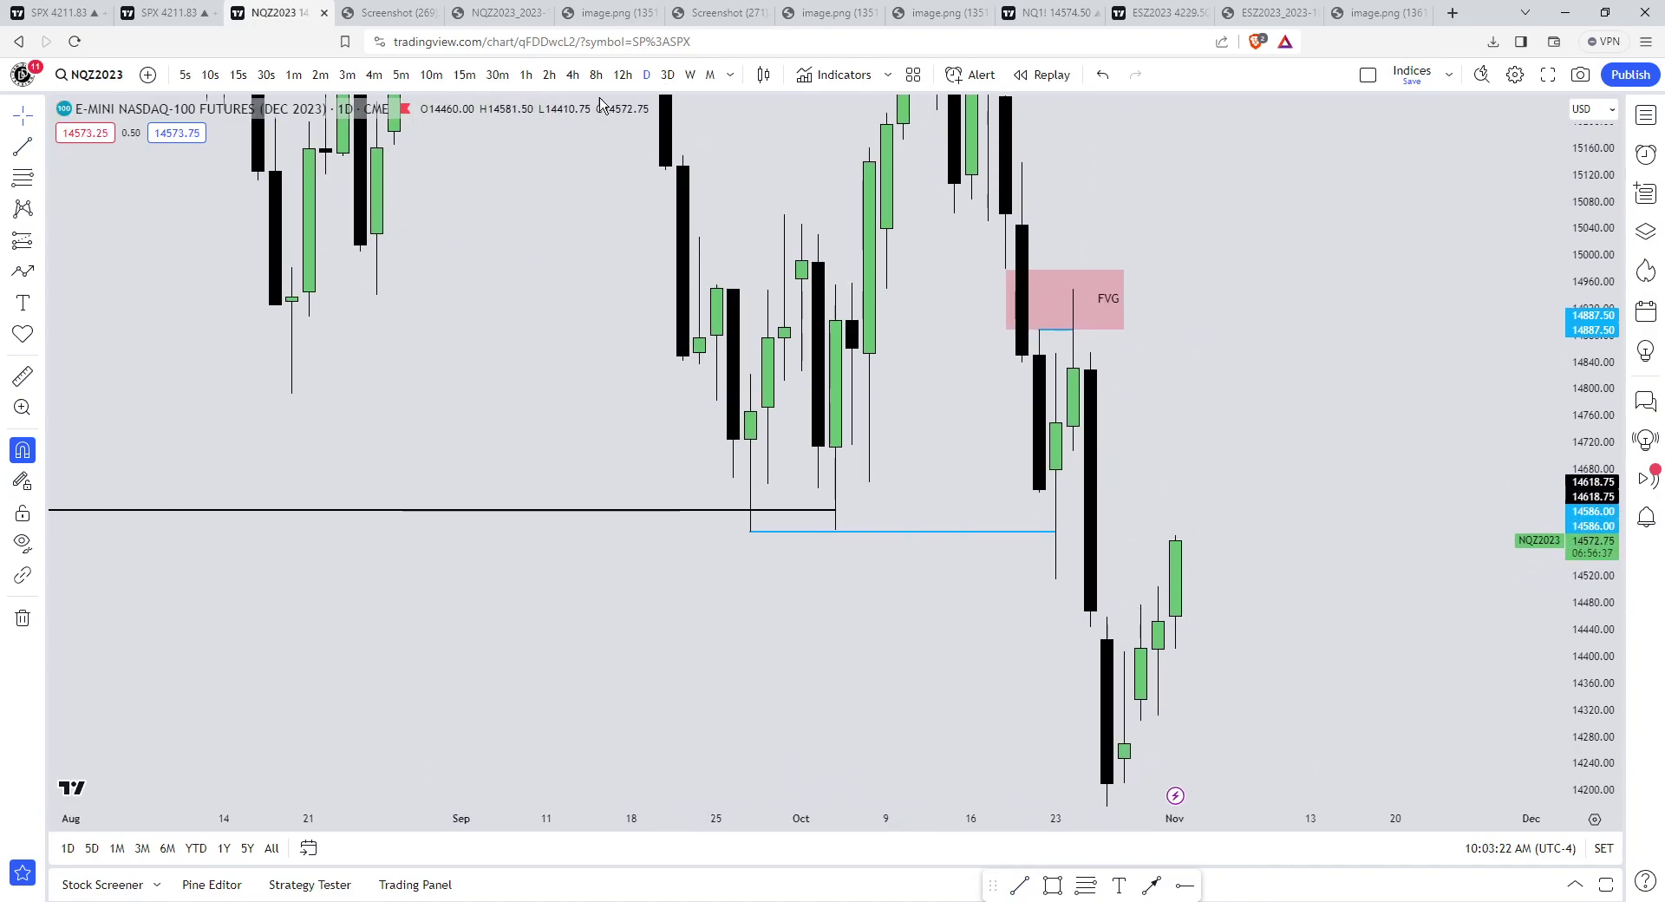
- Return the chart to the 4-hour timeframe to examine the lows along the black and blue lines
click(568, 75)
click(569, 75)
scroll(1018, 535, down, 3)
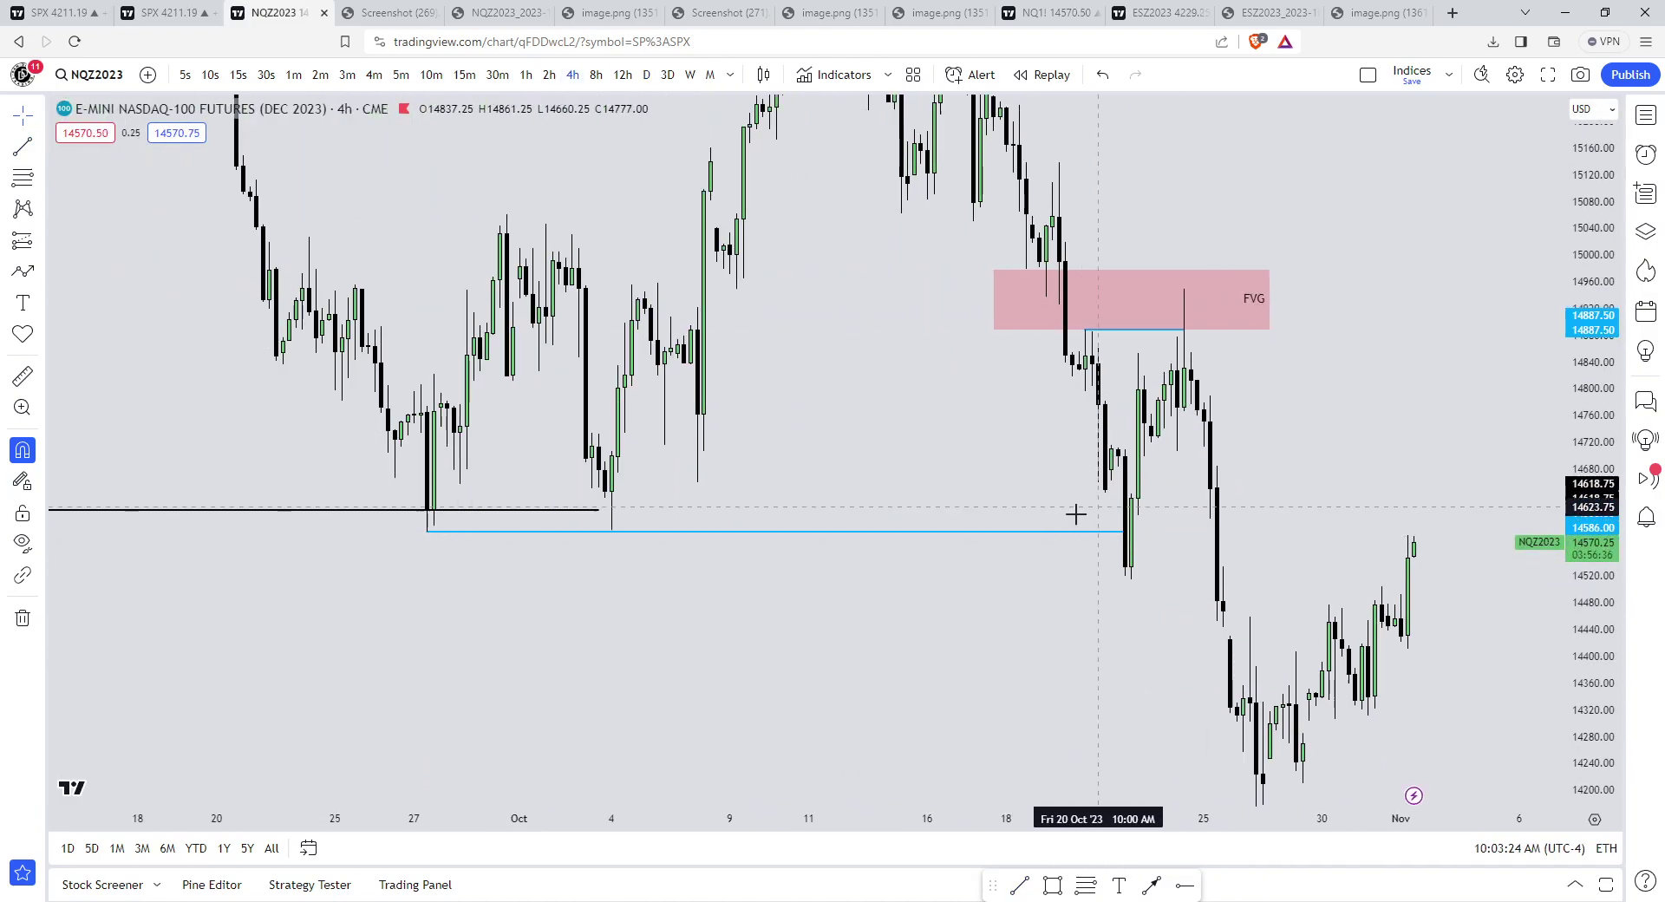
scroll(1117, 543, up, 3)
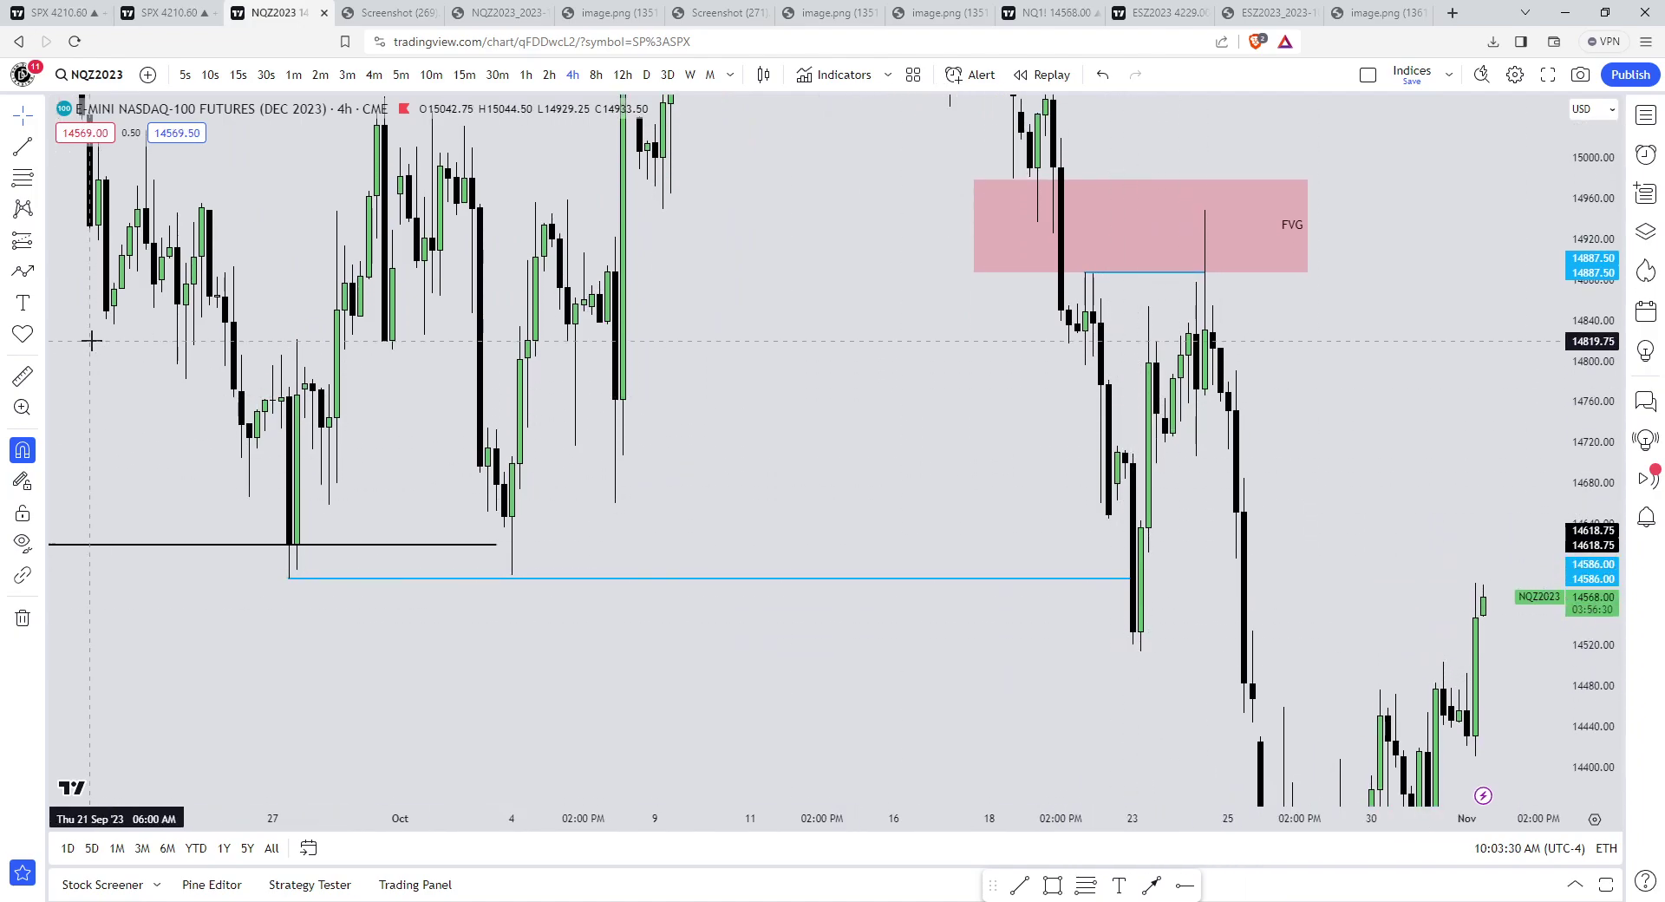
click(22, 271)
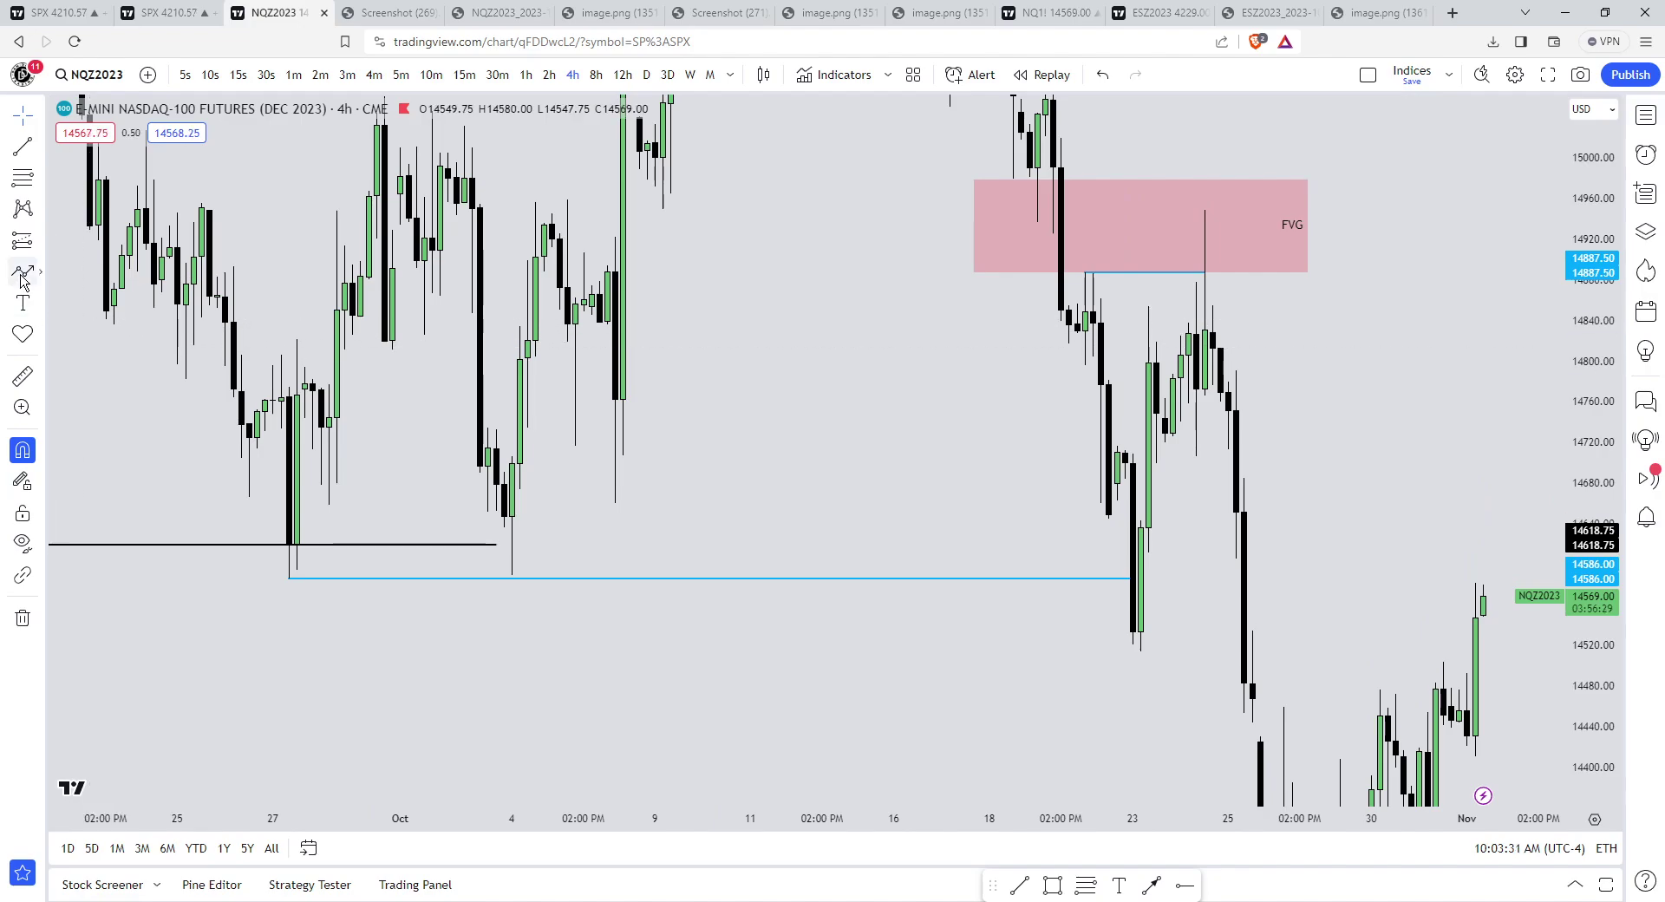
click(965, 689)
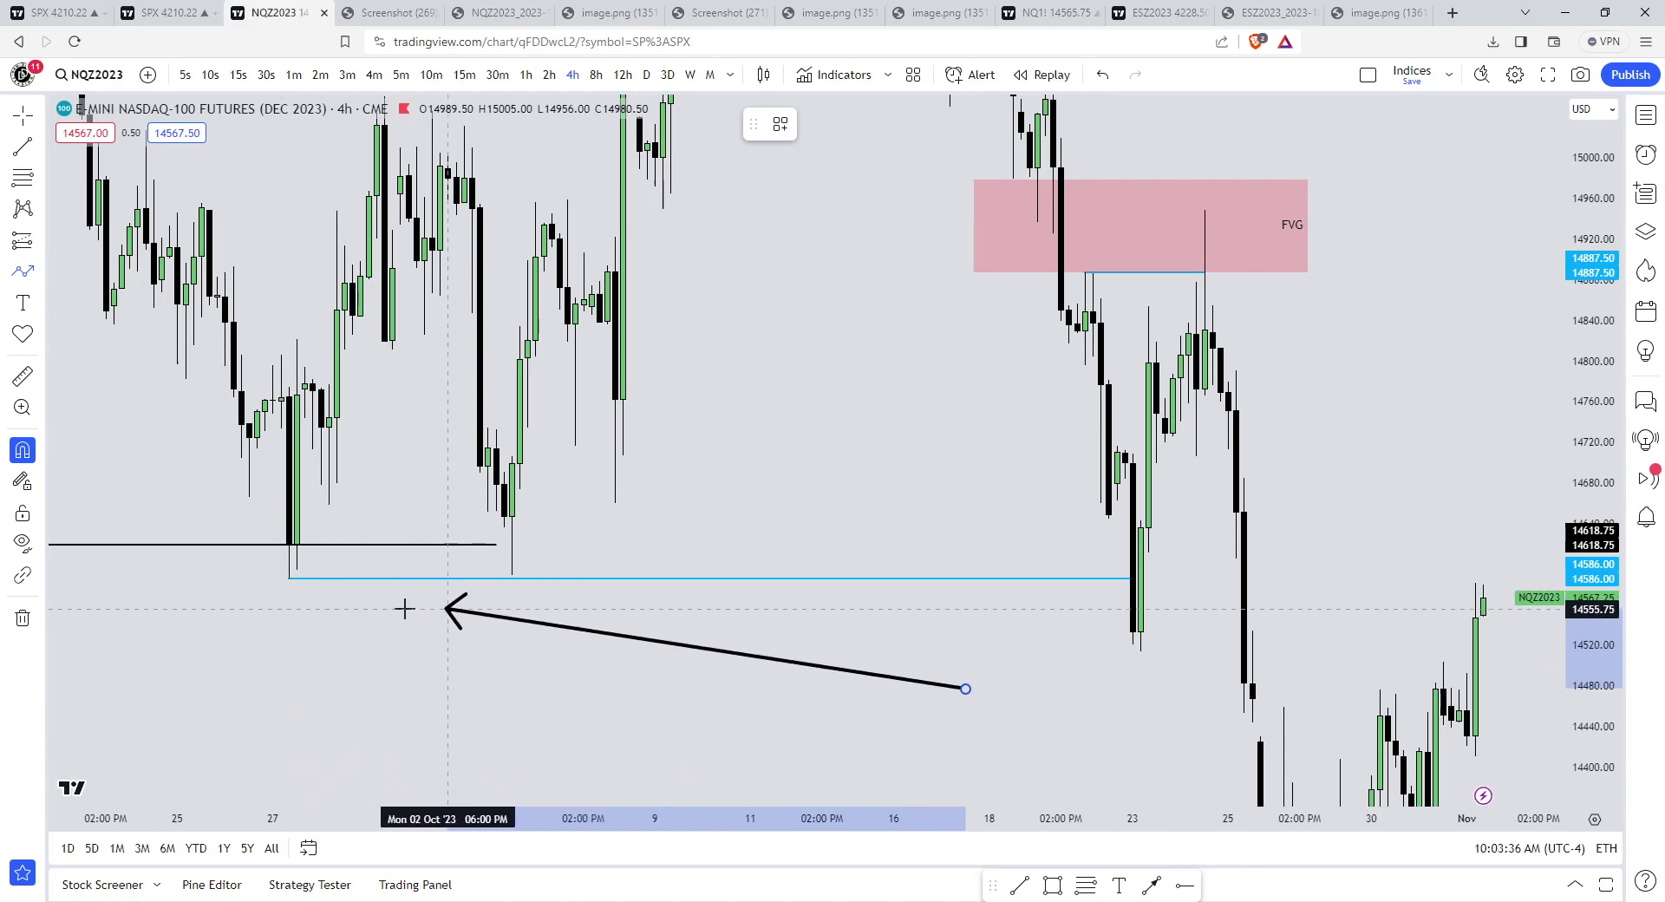
key(Escape)
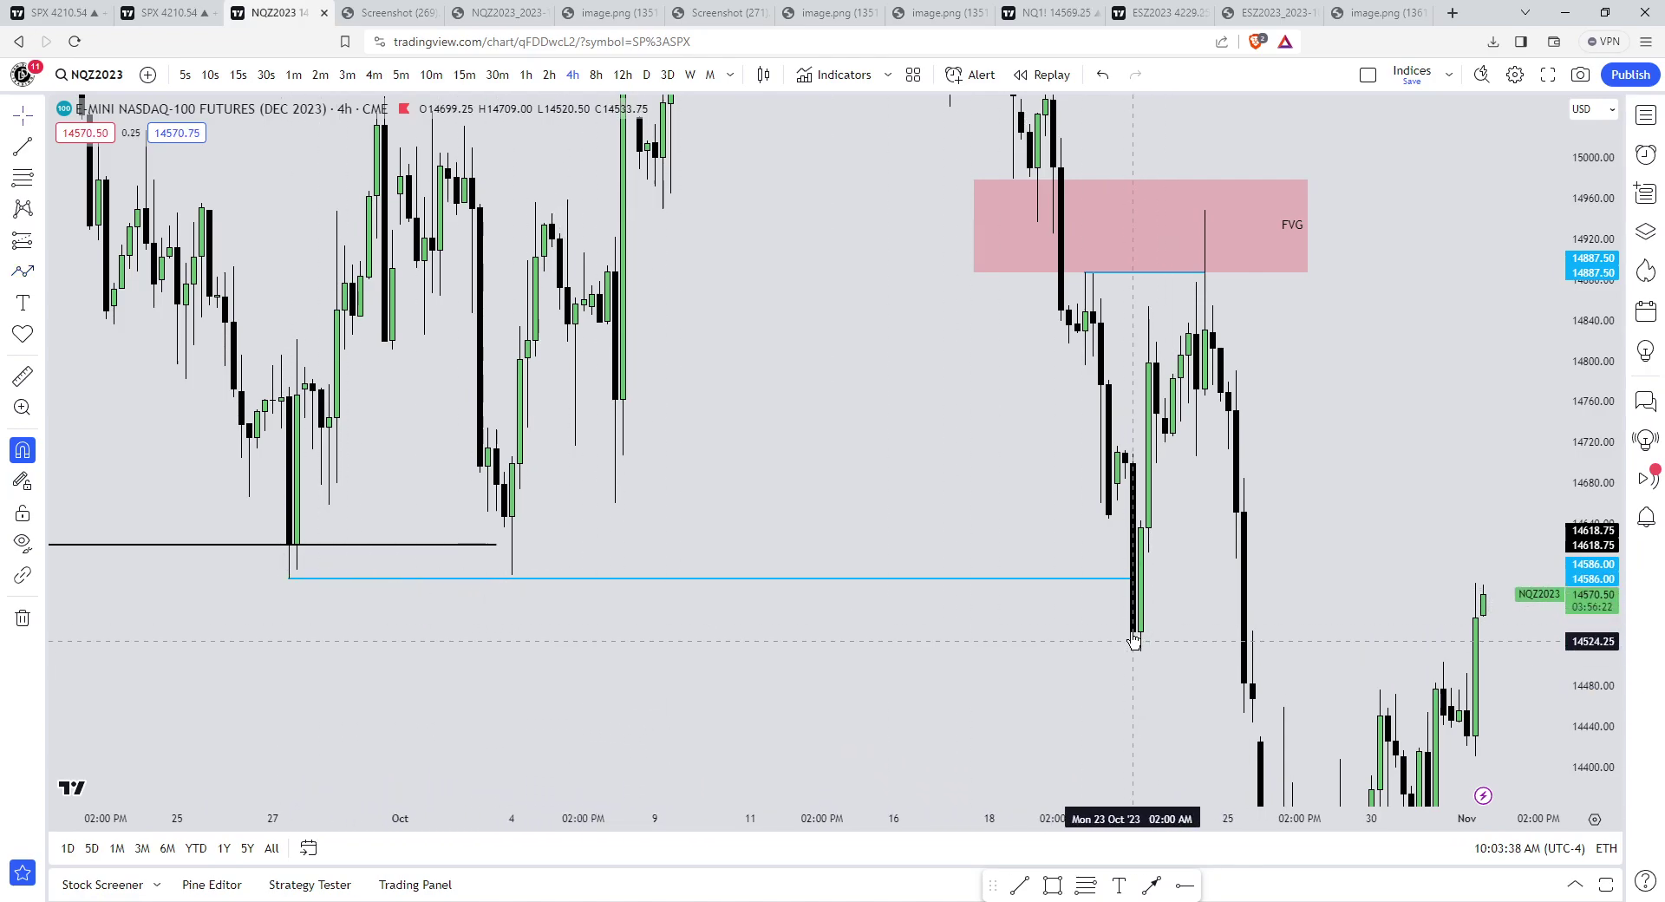
- Examine the reaction at the FVG zone, and switch to the weekly timeframe to view the full May to October swing
scroll(1175, 345, up, 2)
scroll(1028, 362, up, 1)
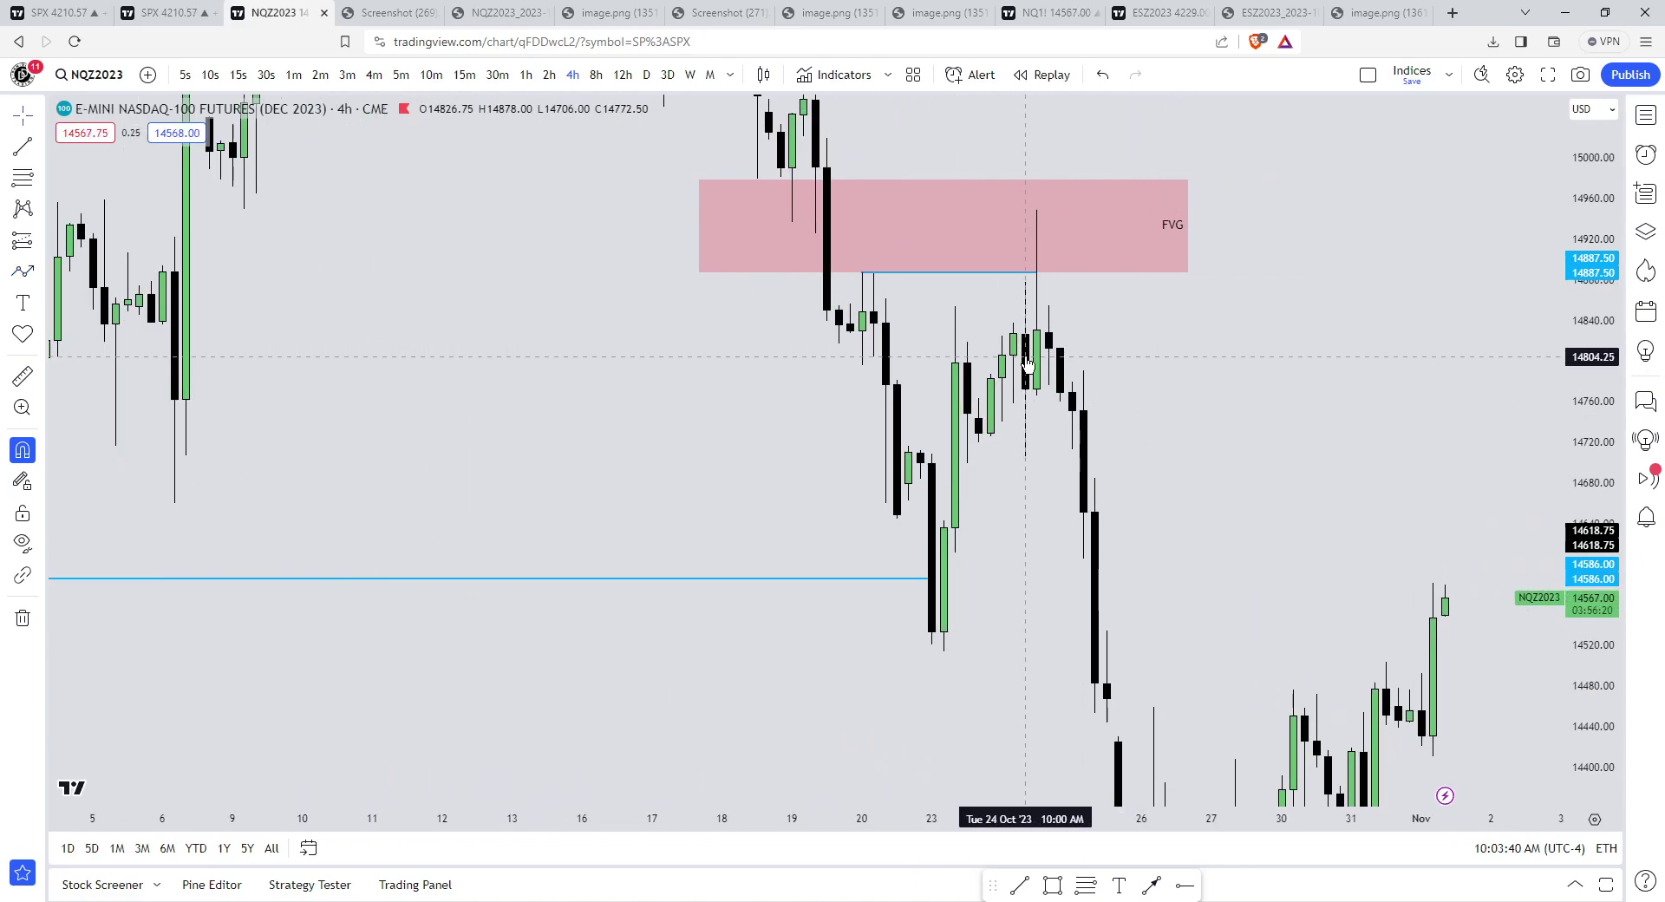
scroll(1027, 362, up, 1)
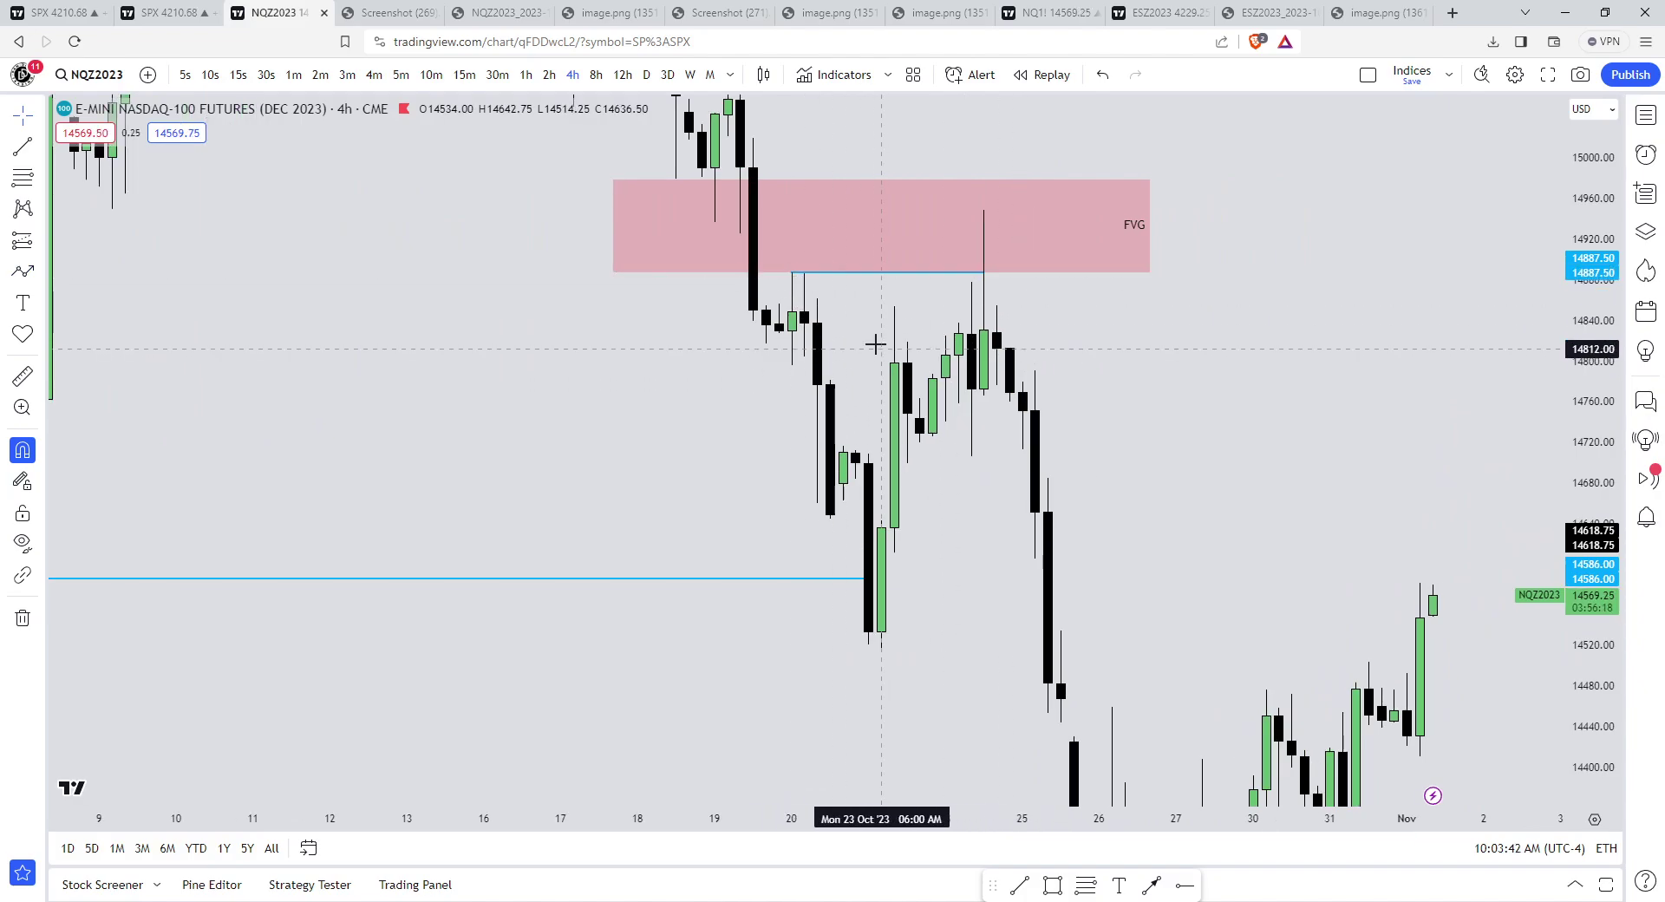
scroll(1502, 416, down, 2)
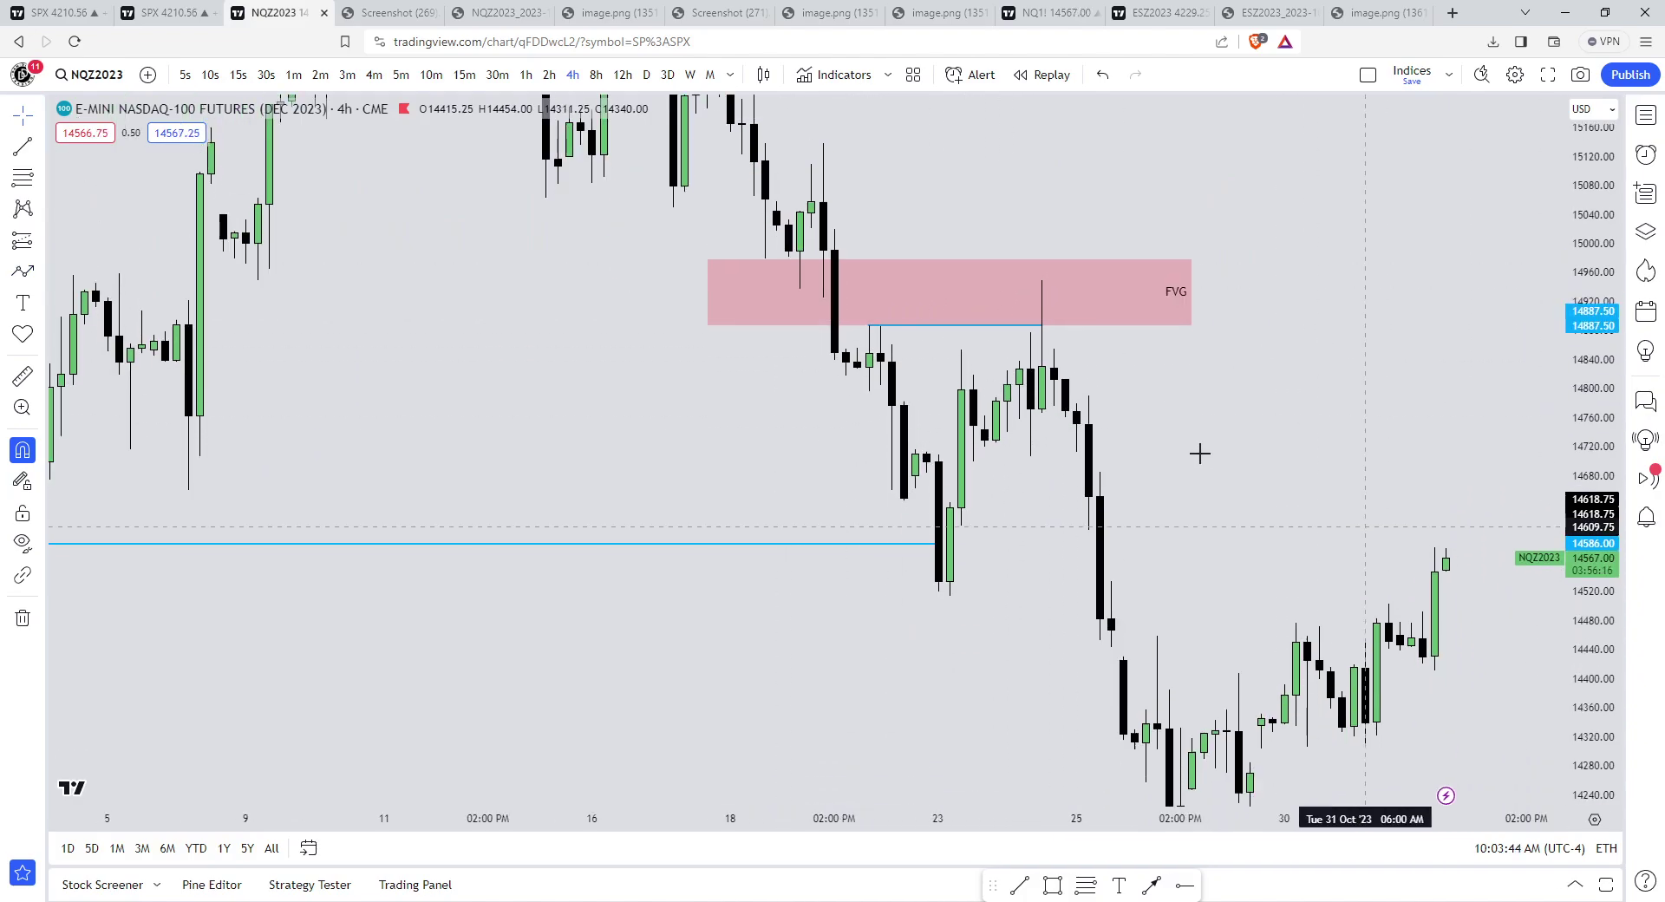
click(690, 75)
scroll(616, 331, up, 3)
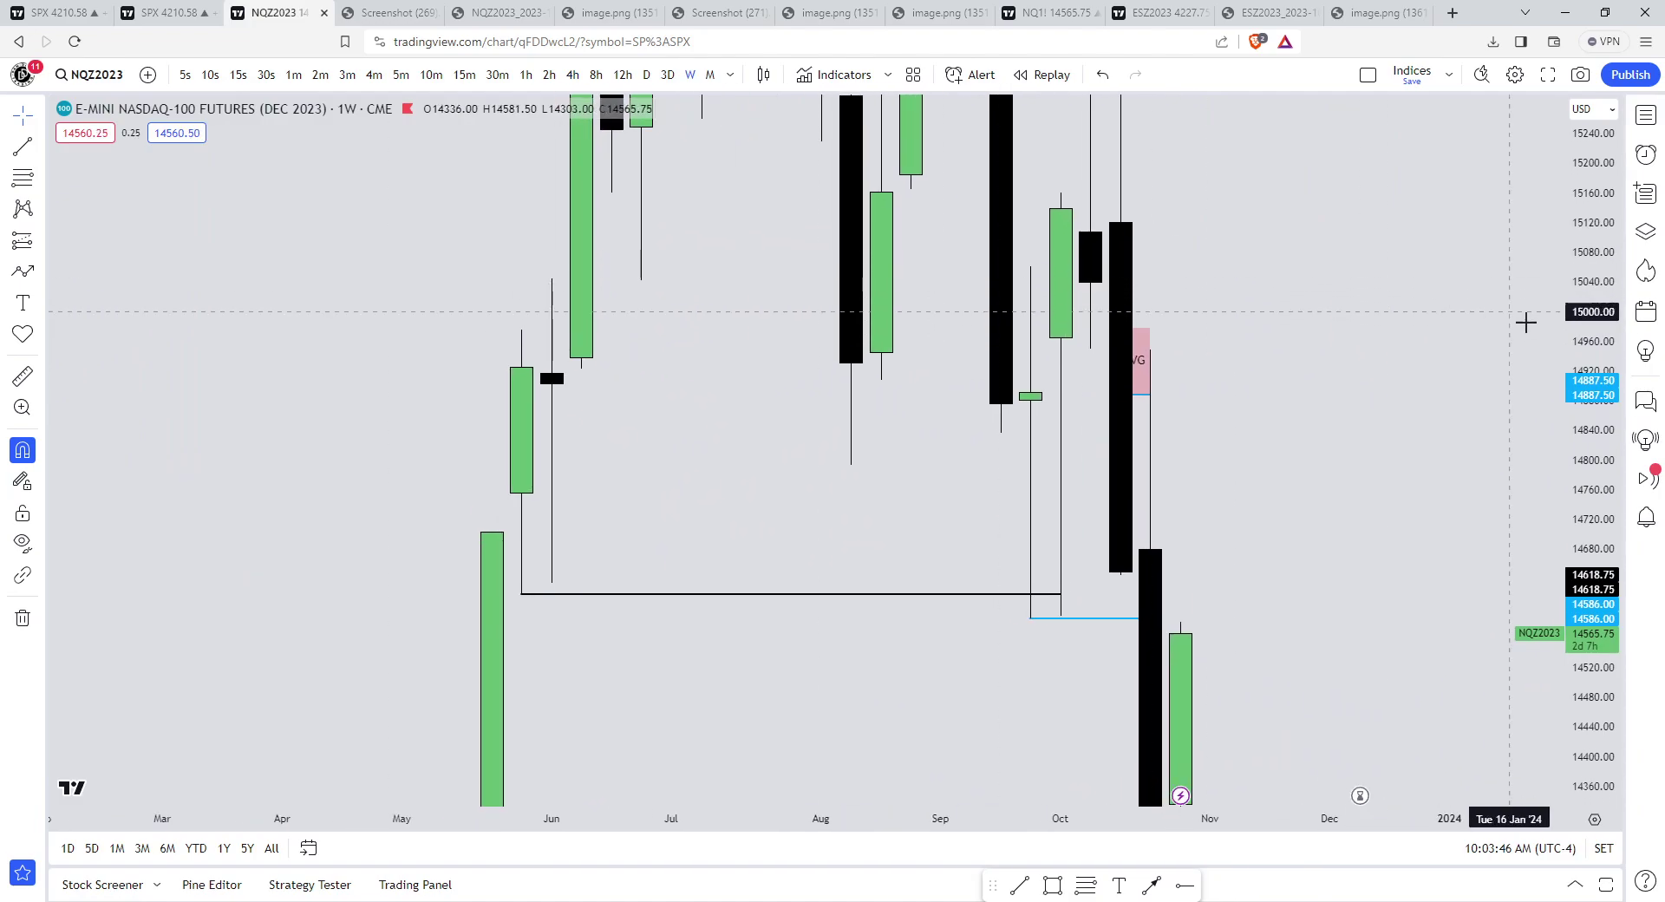
drag(1566, 517, 1566, 694)
drag(1391, 495, 1361, 520)
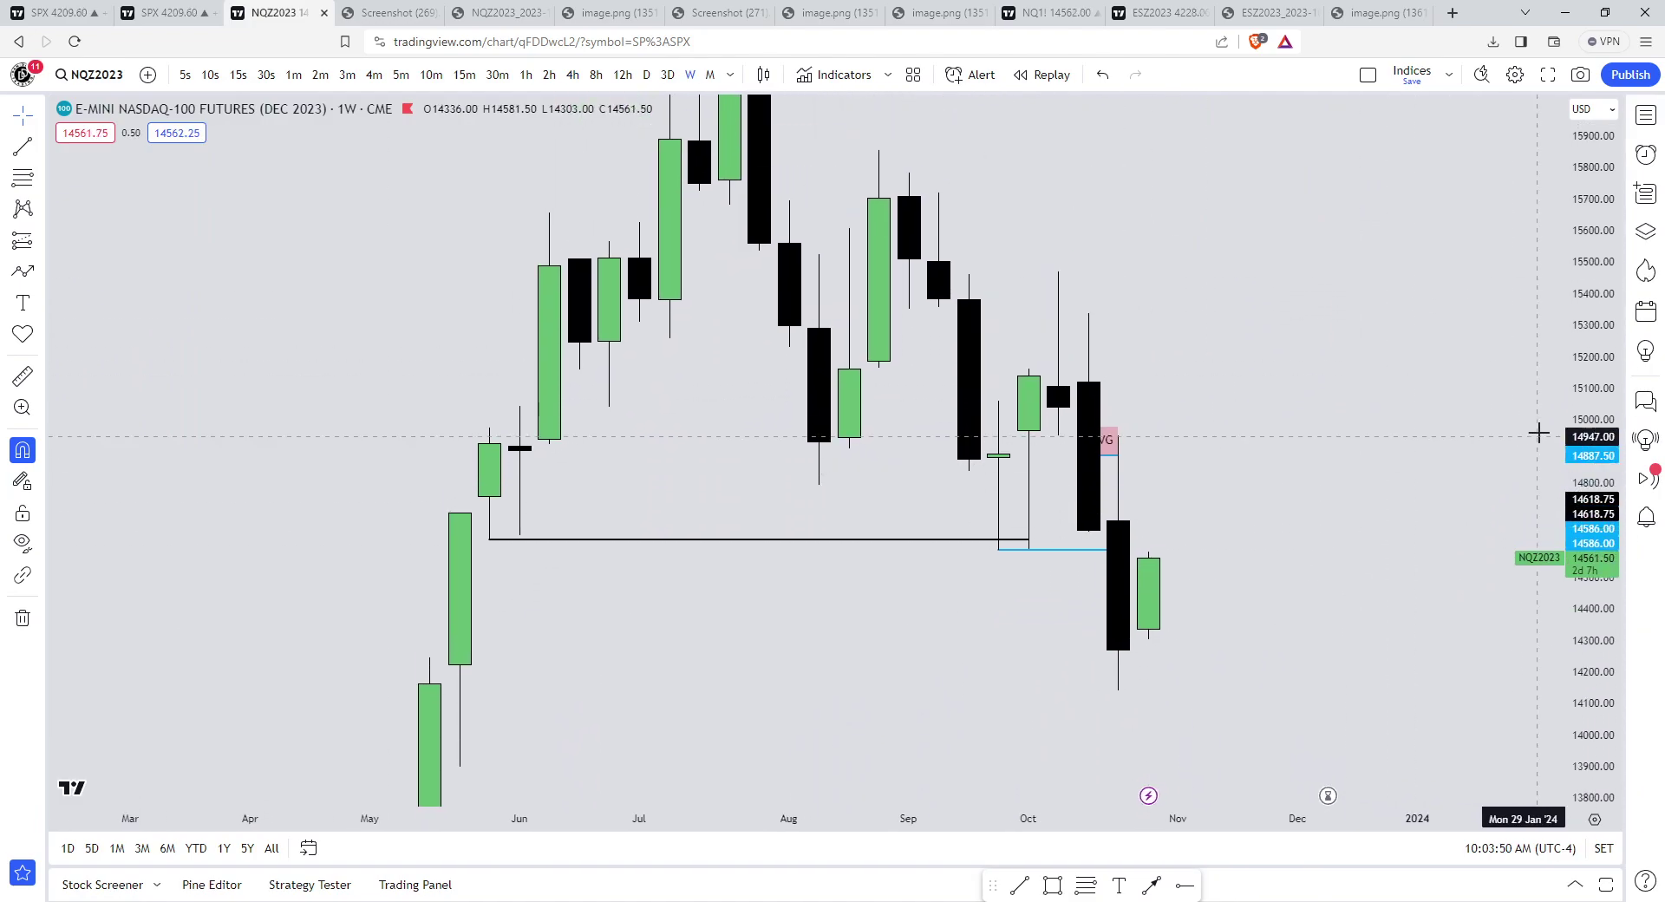
drag(1562, 427, 1542, 534)
drag(1572, 534, 1572, 596)
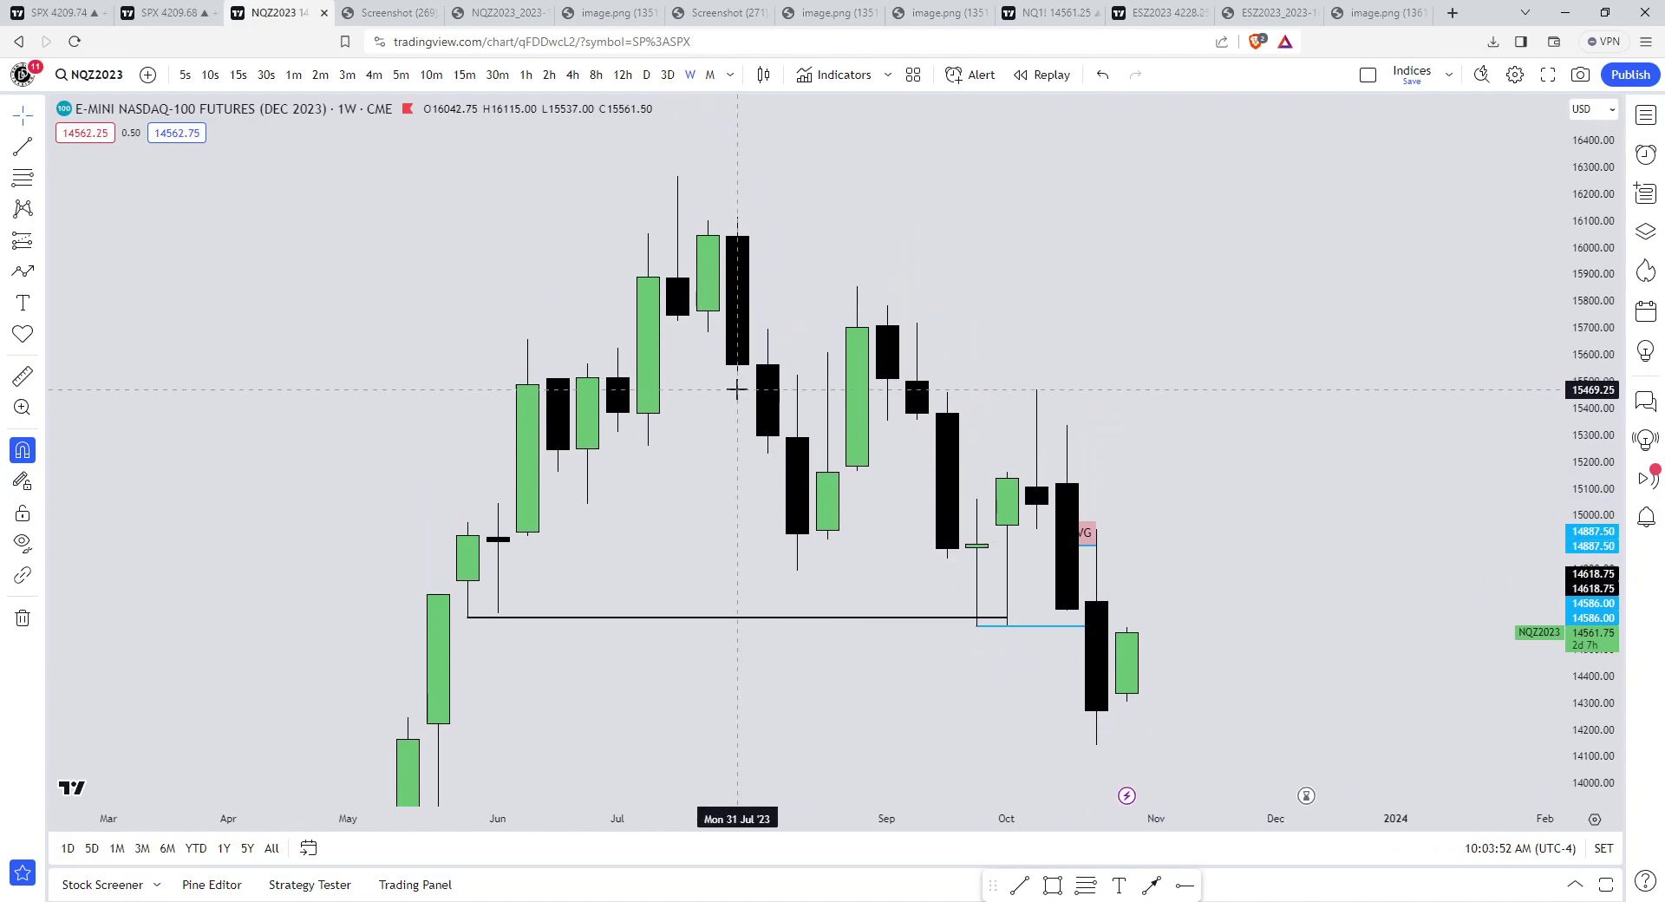
- Draw a horizontal trend line at 15762.25 from the 24 July candle to 11 September, and delete it
click(23, 147)
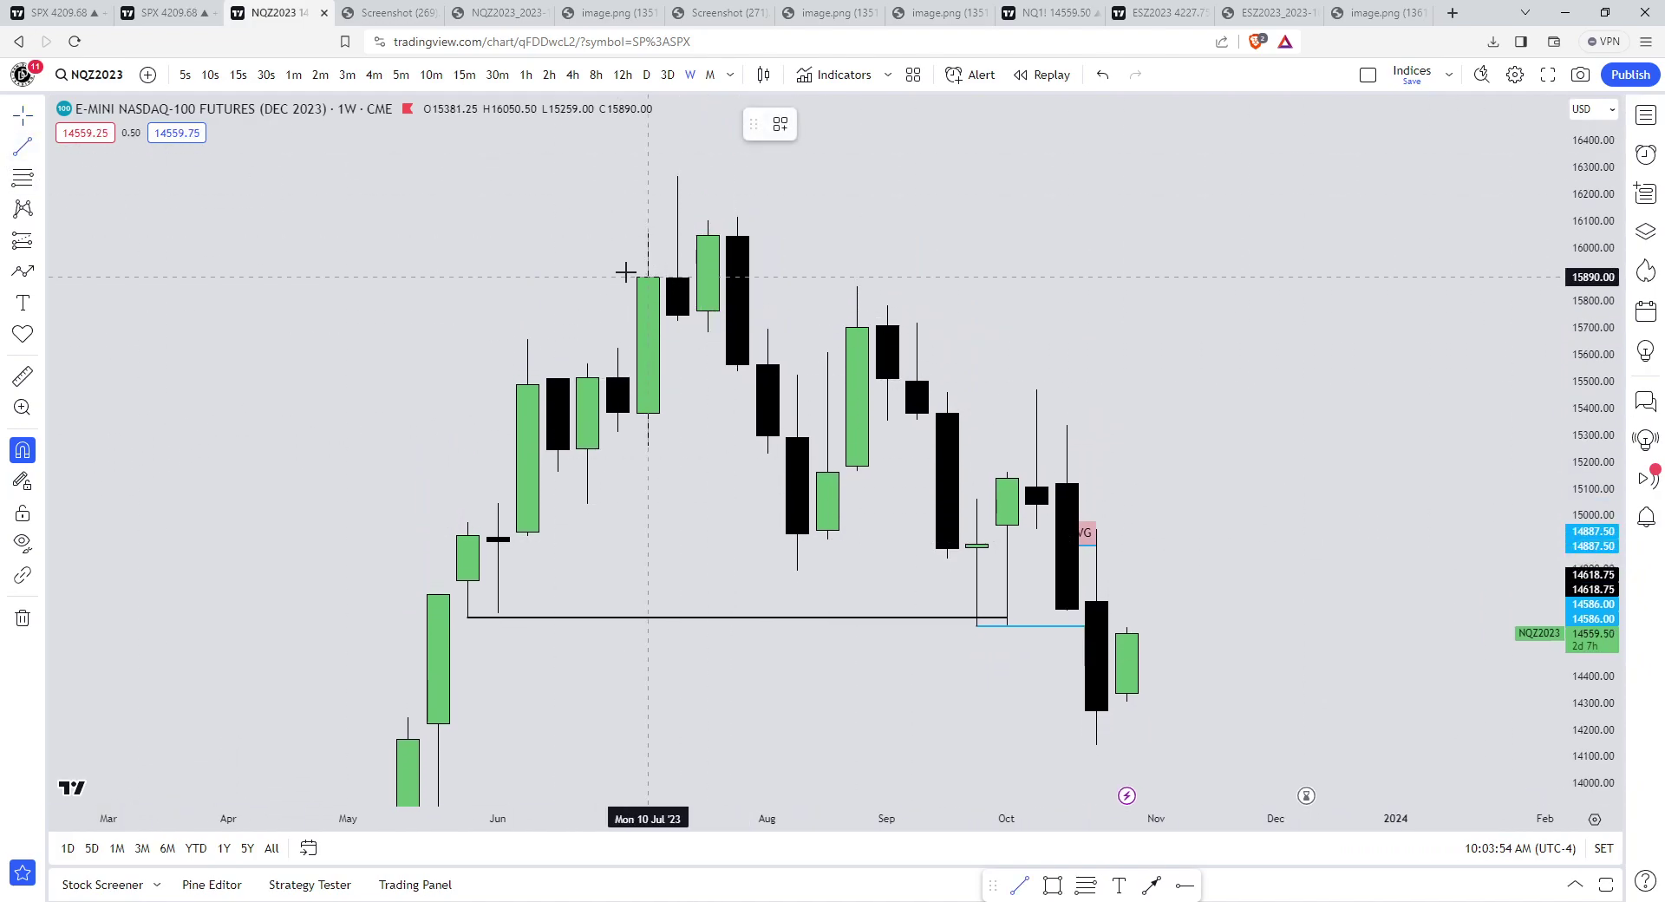
click(709, 310)
click(916, 311)
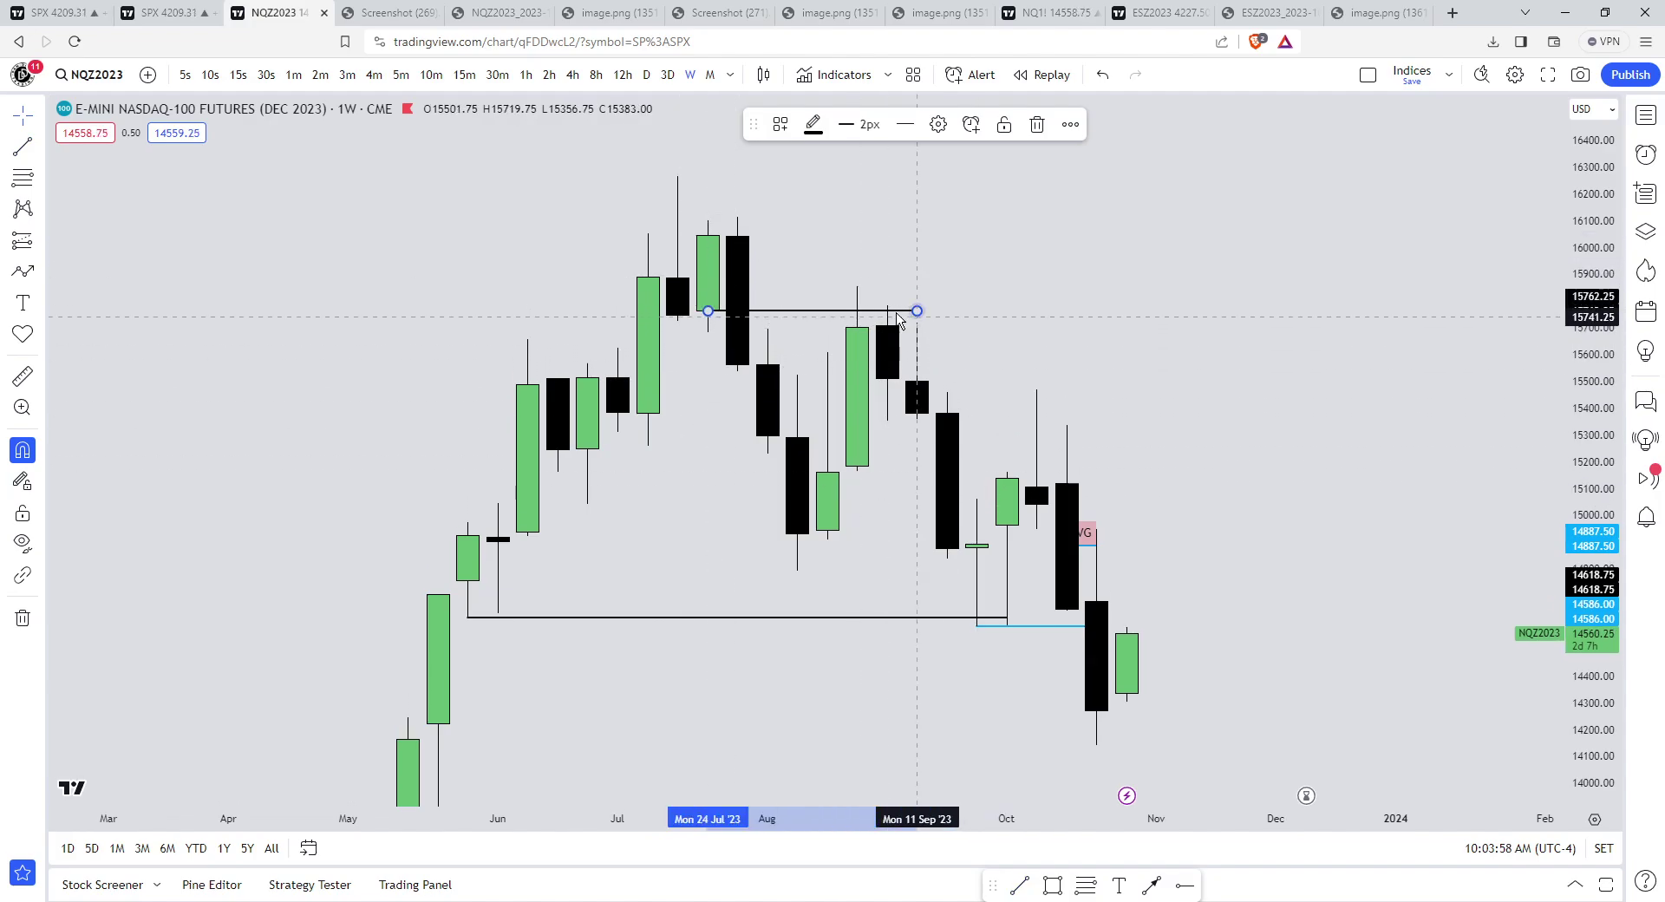
key(Delete)
- Draw a rectangle over the weekly gap between 15356.75 and 15060.75, starting at 11 September and extended to 20 November
click(40, 271)
click(98, 566)
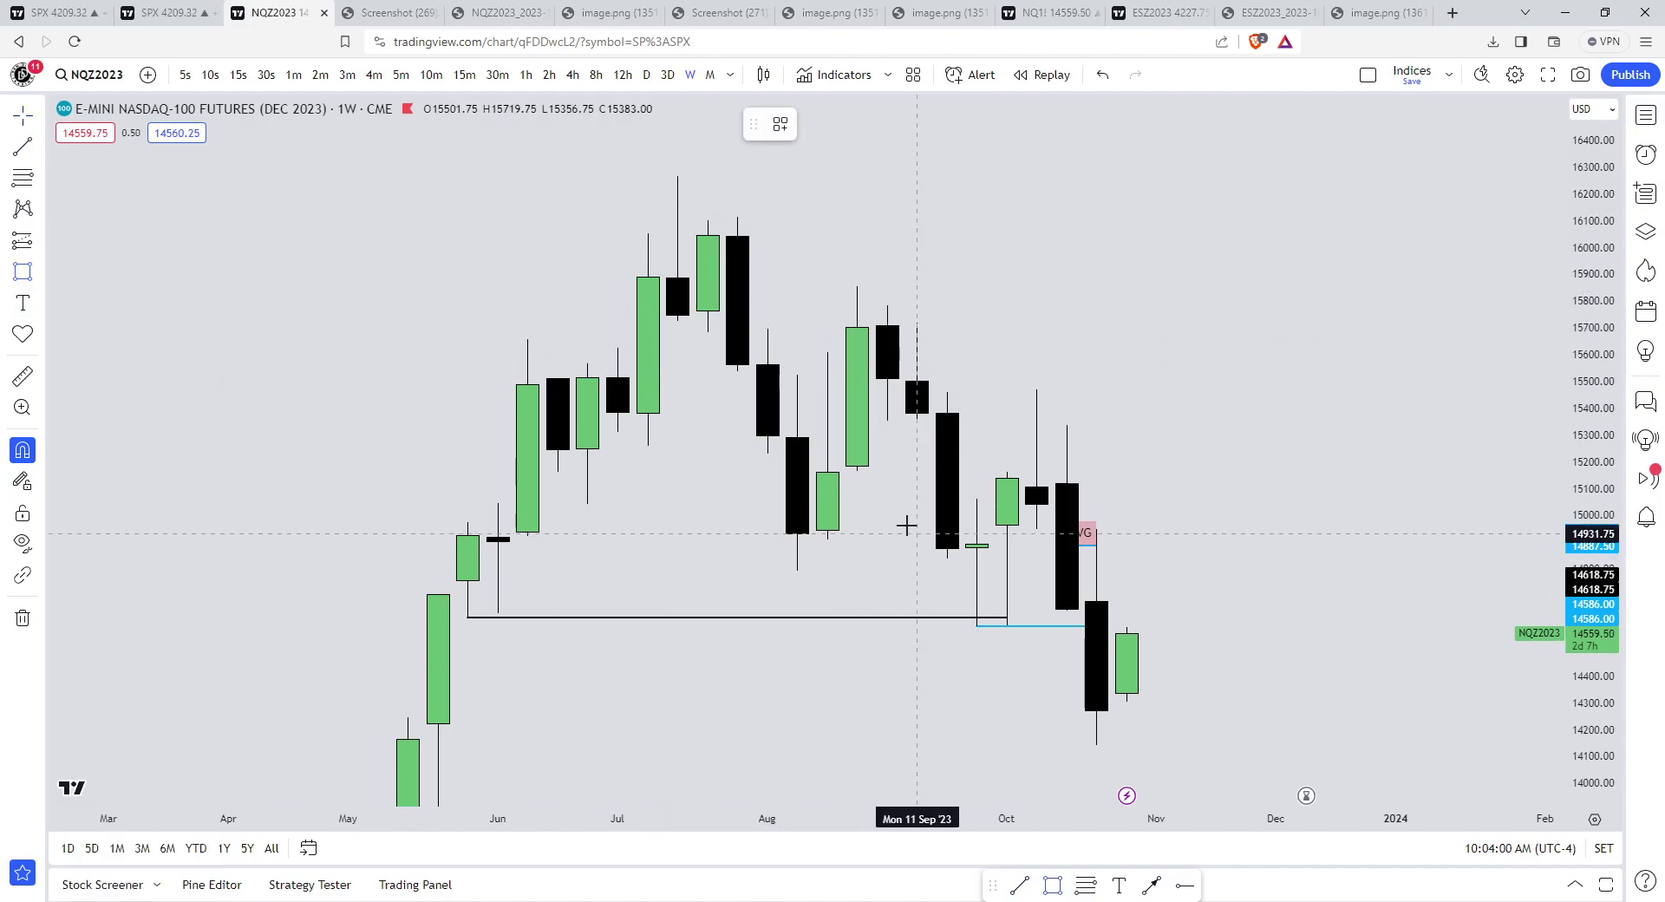
click(917, 420)
click(977, 499)
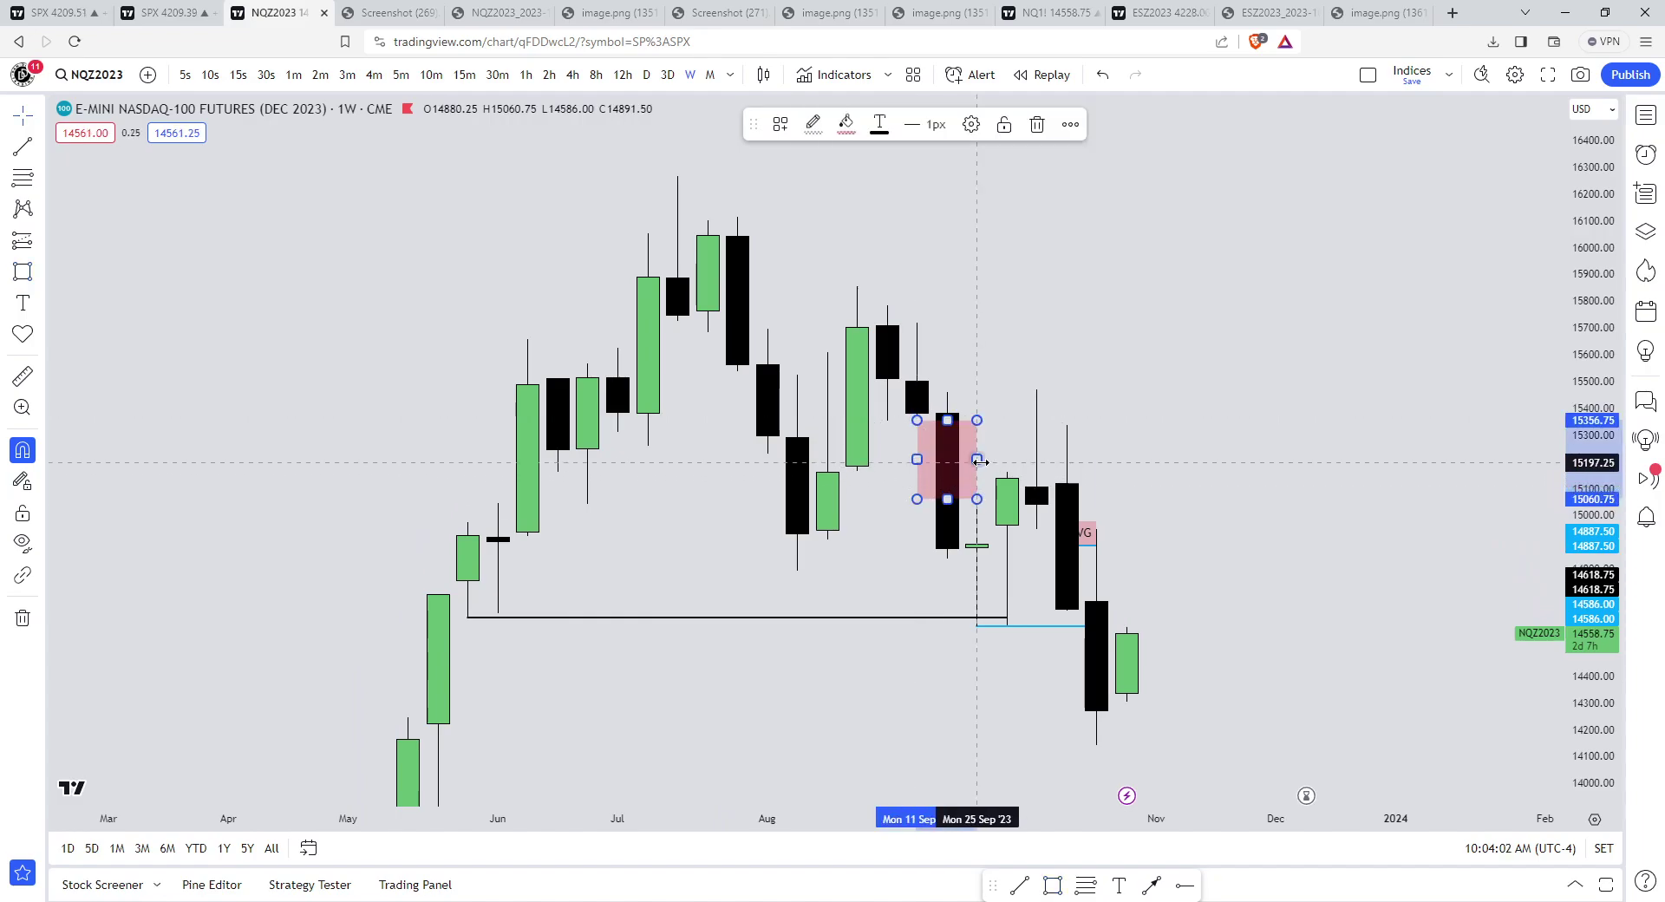
drag(977, 459, 1214, 460)
- Box the 3 July candle's range from 15625.50 to 15309.00, extend it to 30 October and apply the orange labelled template
click(598, 397)
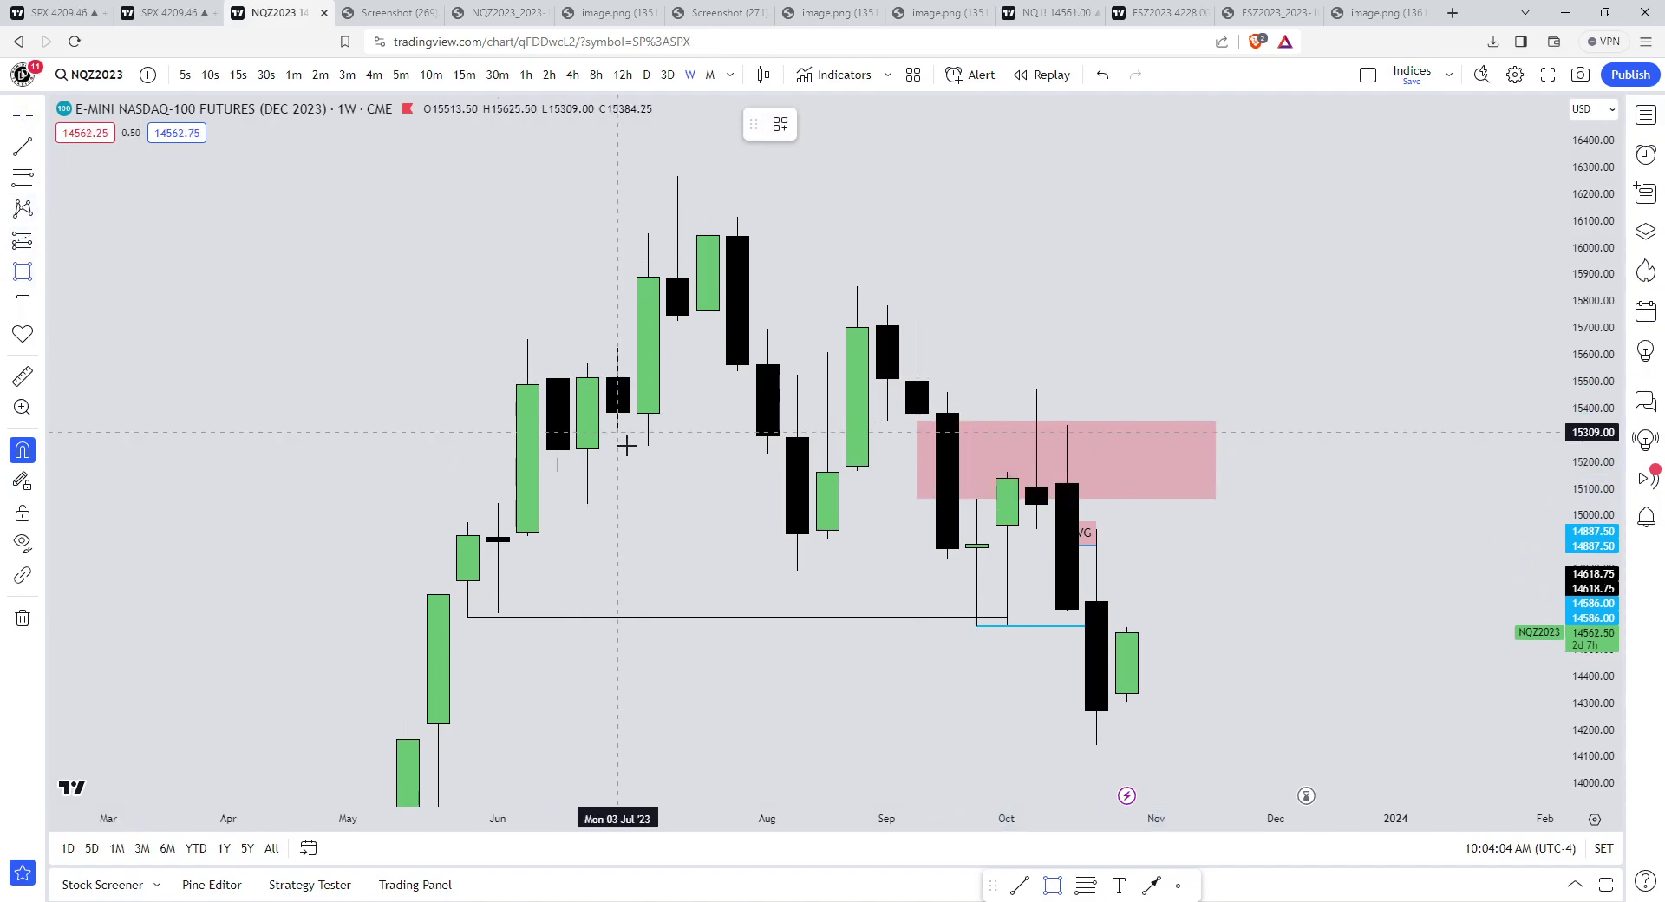
click(624, 322)
drag(617, 390, 1126, 390)
click(781, 124)
click(803, 273)
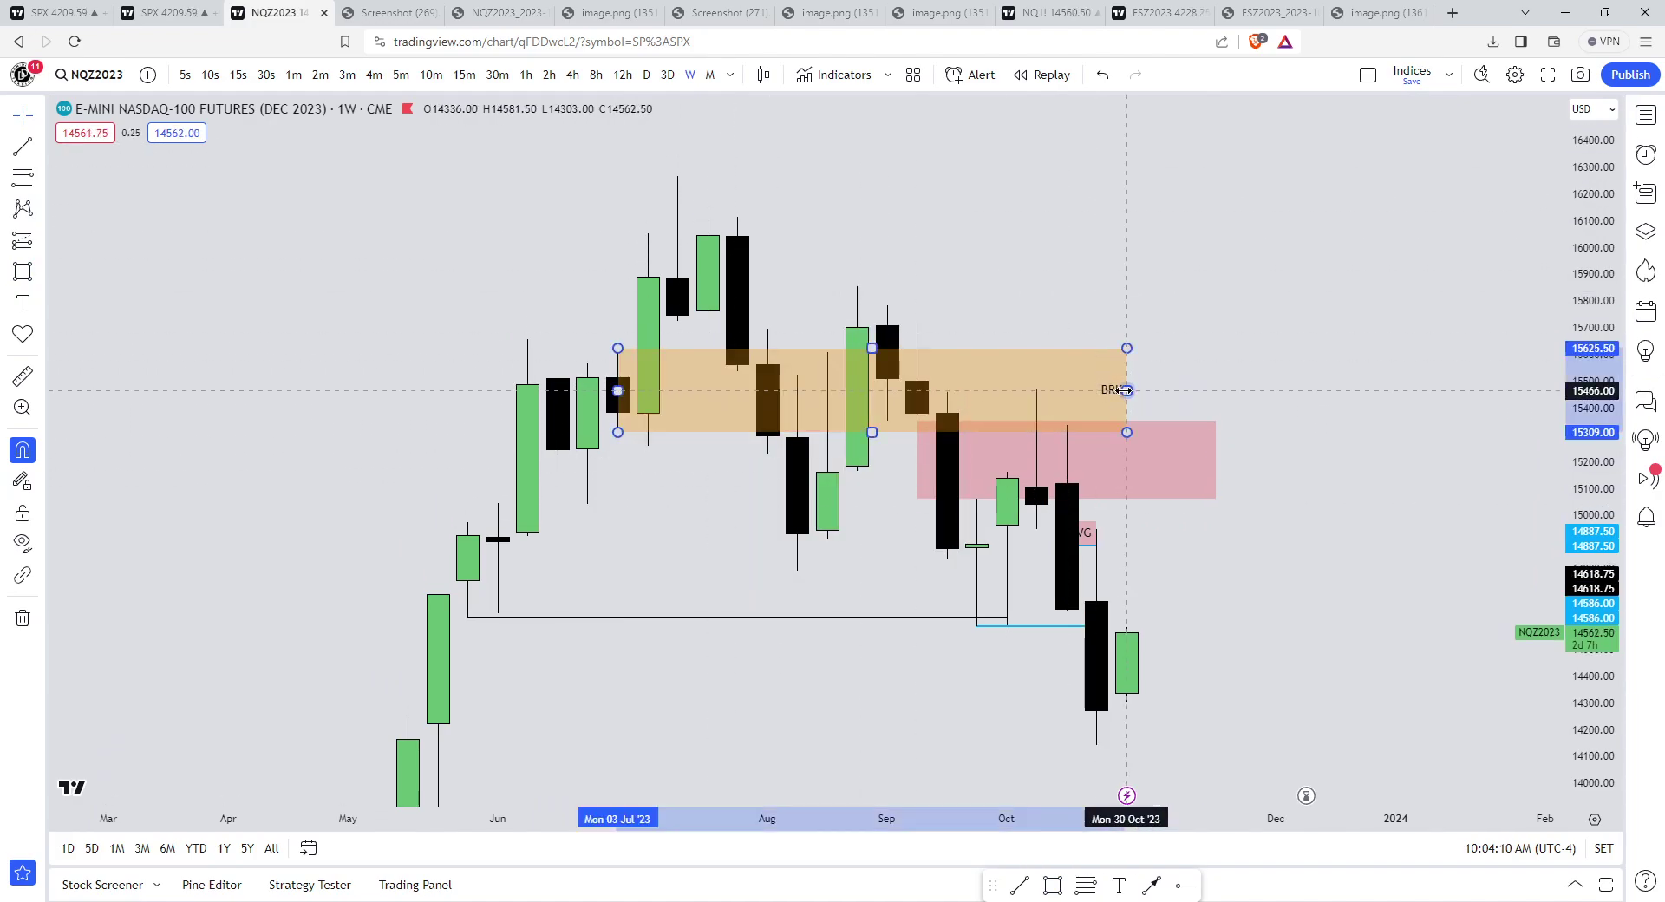
- Delete the orange box and the red rectangle over the weekly gap
key(Delete)
click(1130, 424)
double_click(1130, 425)
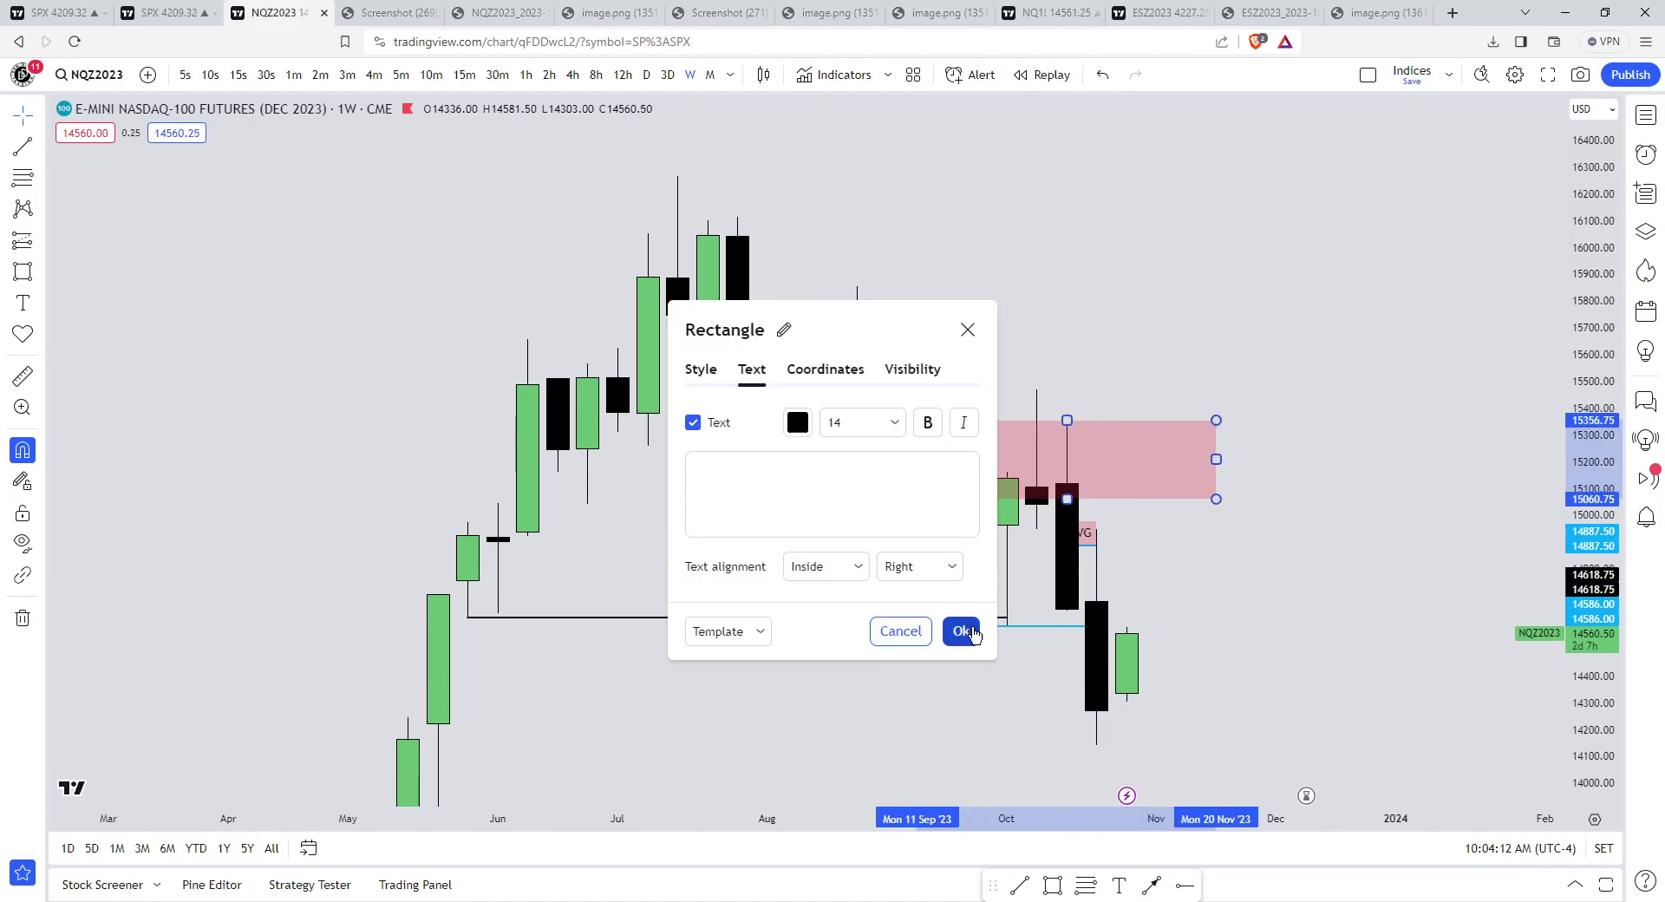
click(959, 631)
key(Delete)
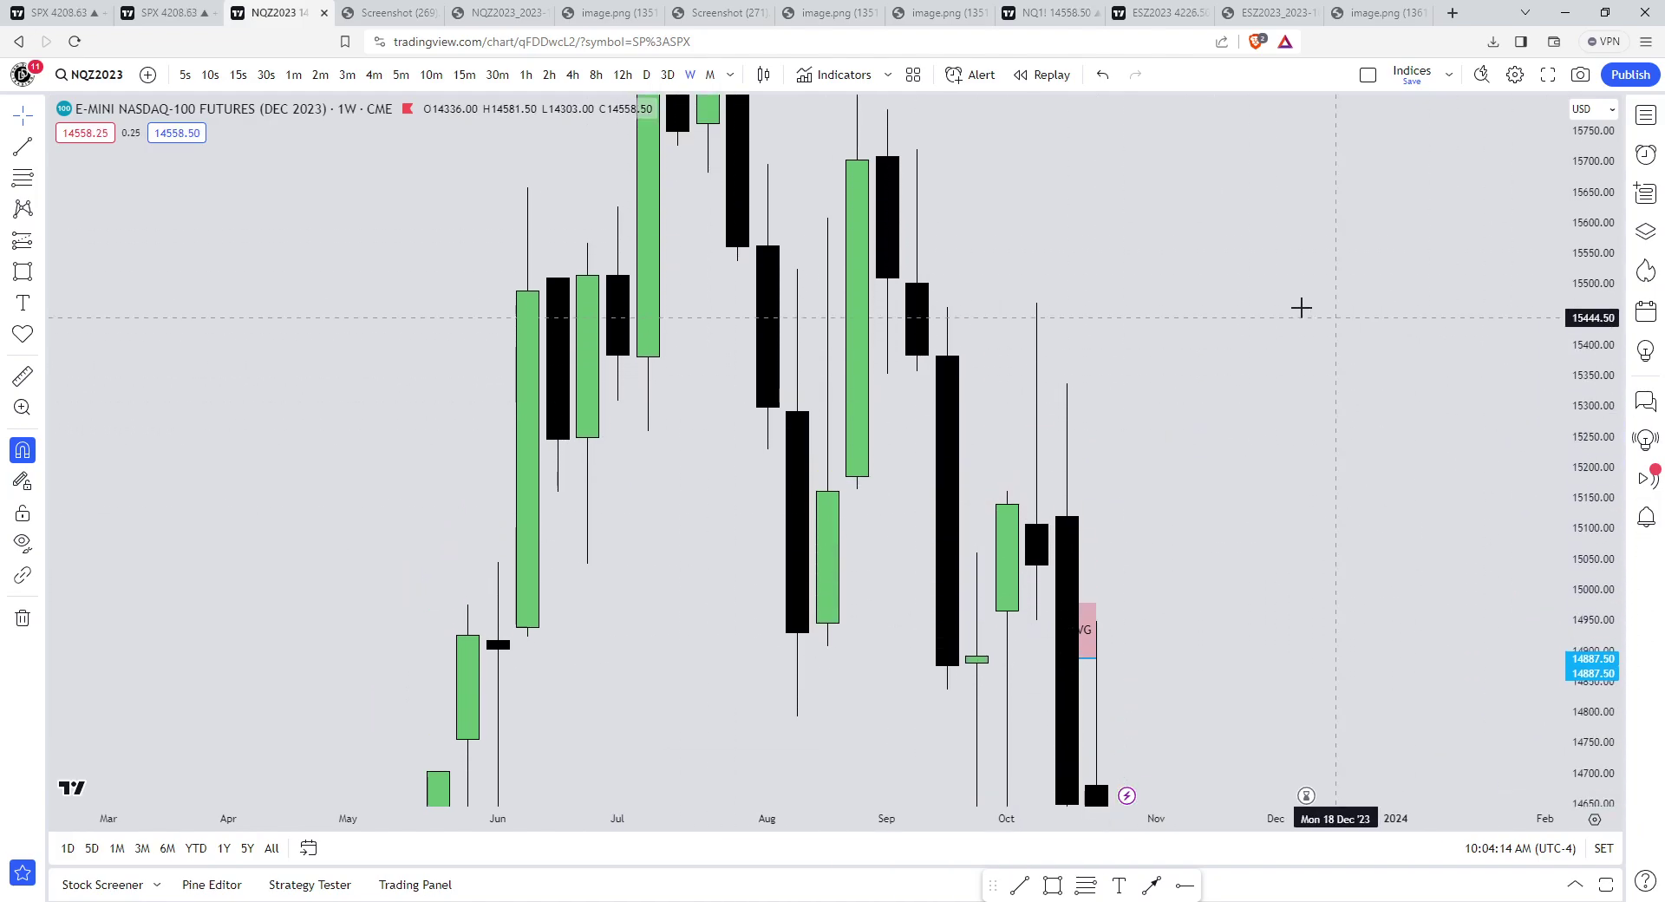
- Set the chart back to the 4-hour timeframe and centre on the FVG zone and the 14586.00 liquidity line
click(626, 75)
click(573, 74)
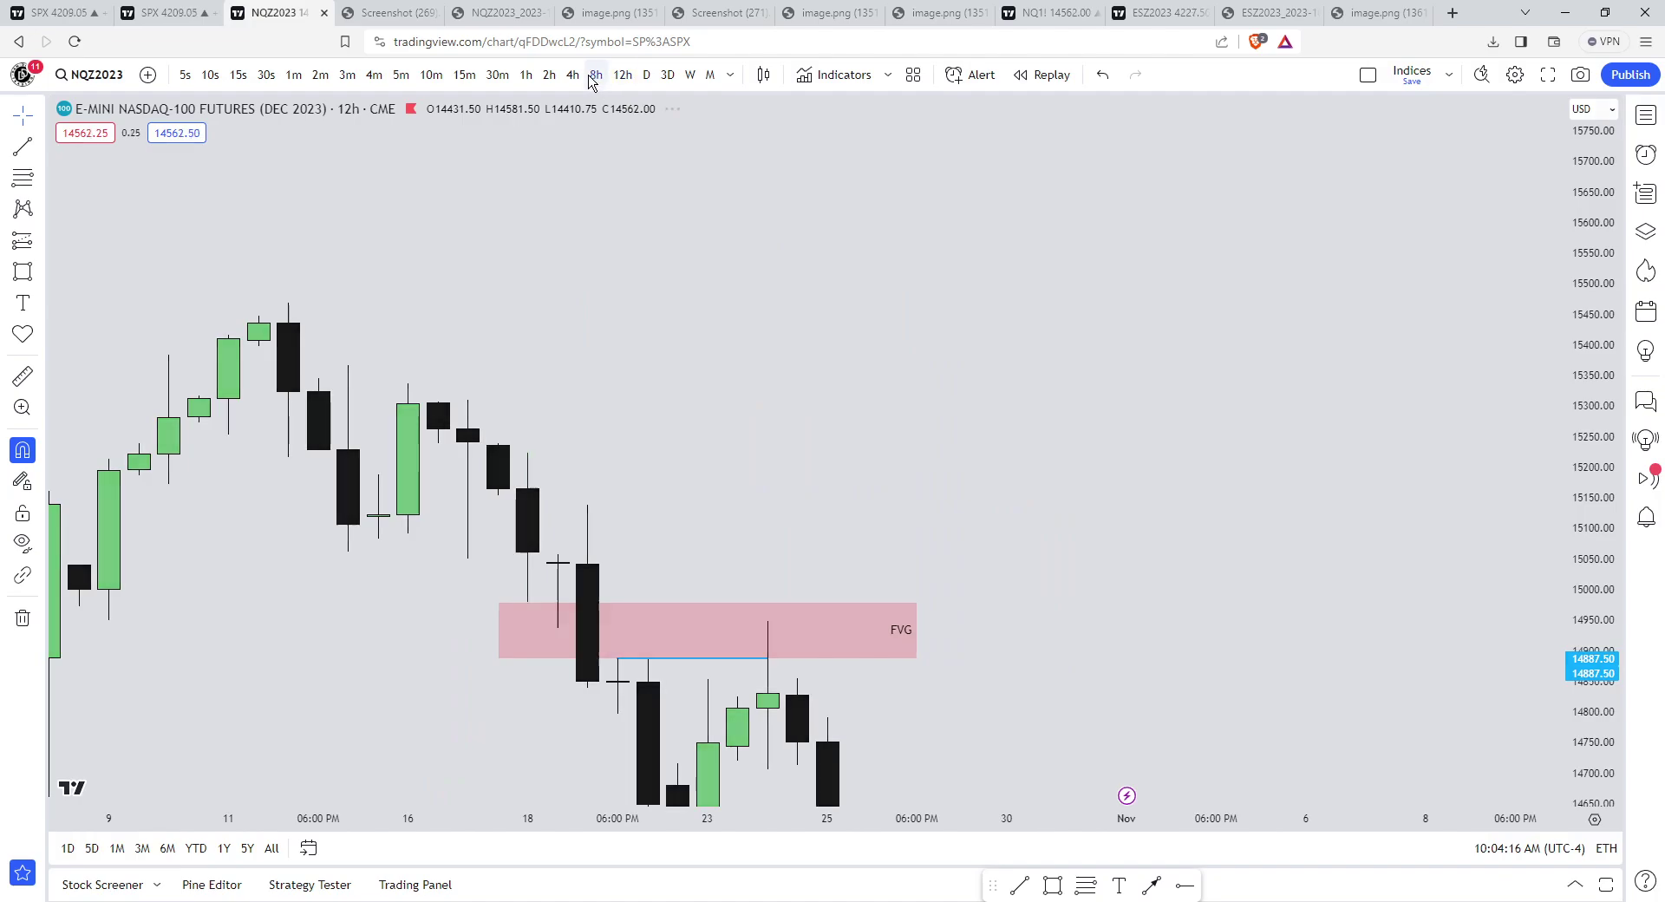
drag(1603, 593, 1594, 512)
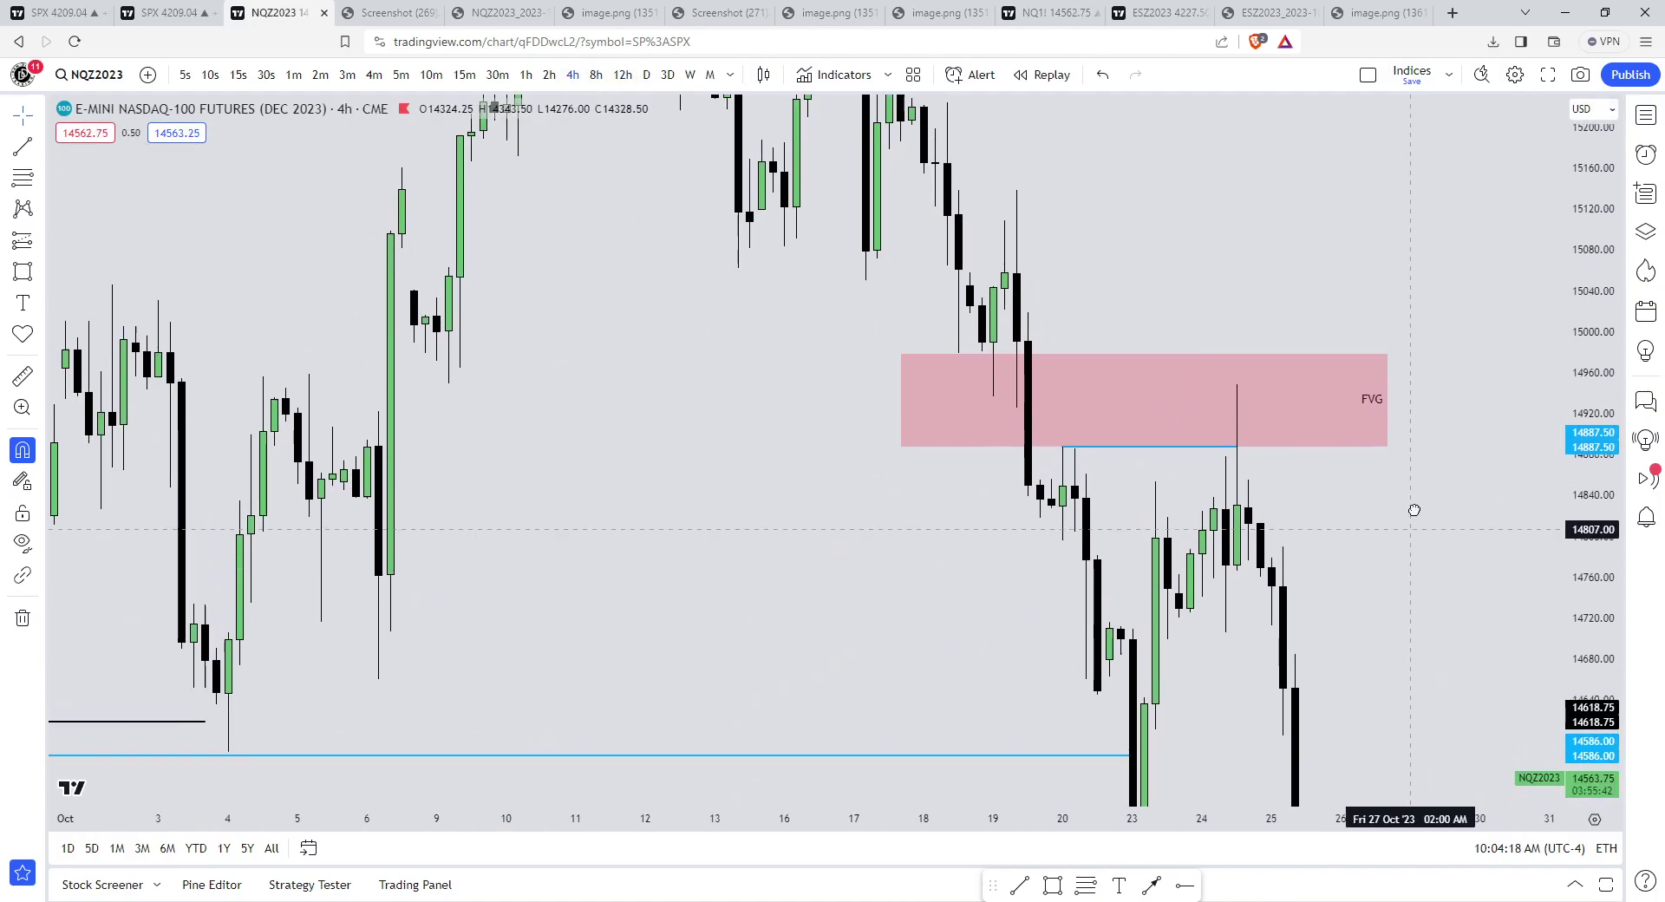
drag(1181, 659, 1203, 535)
scroll(1203, 536, up, 3)
scroll(1206, 659, down, 5)
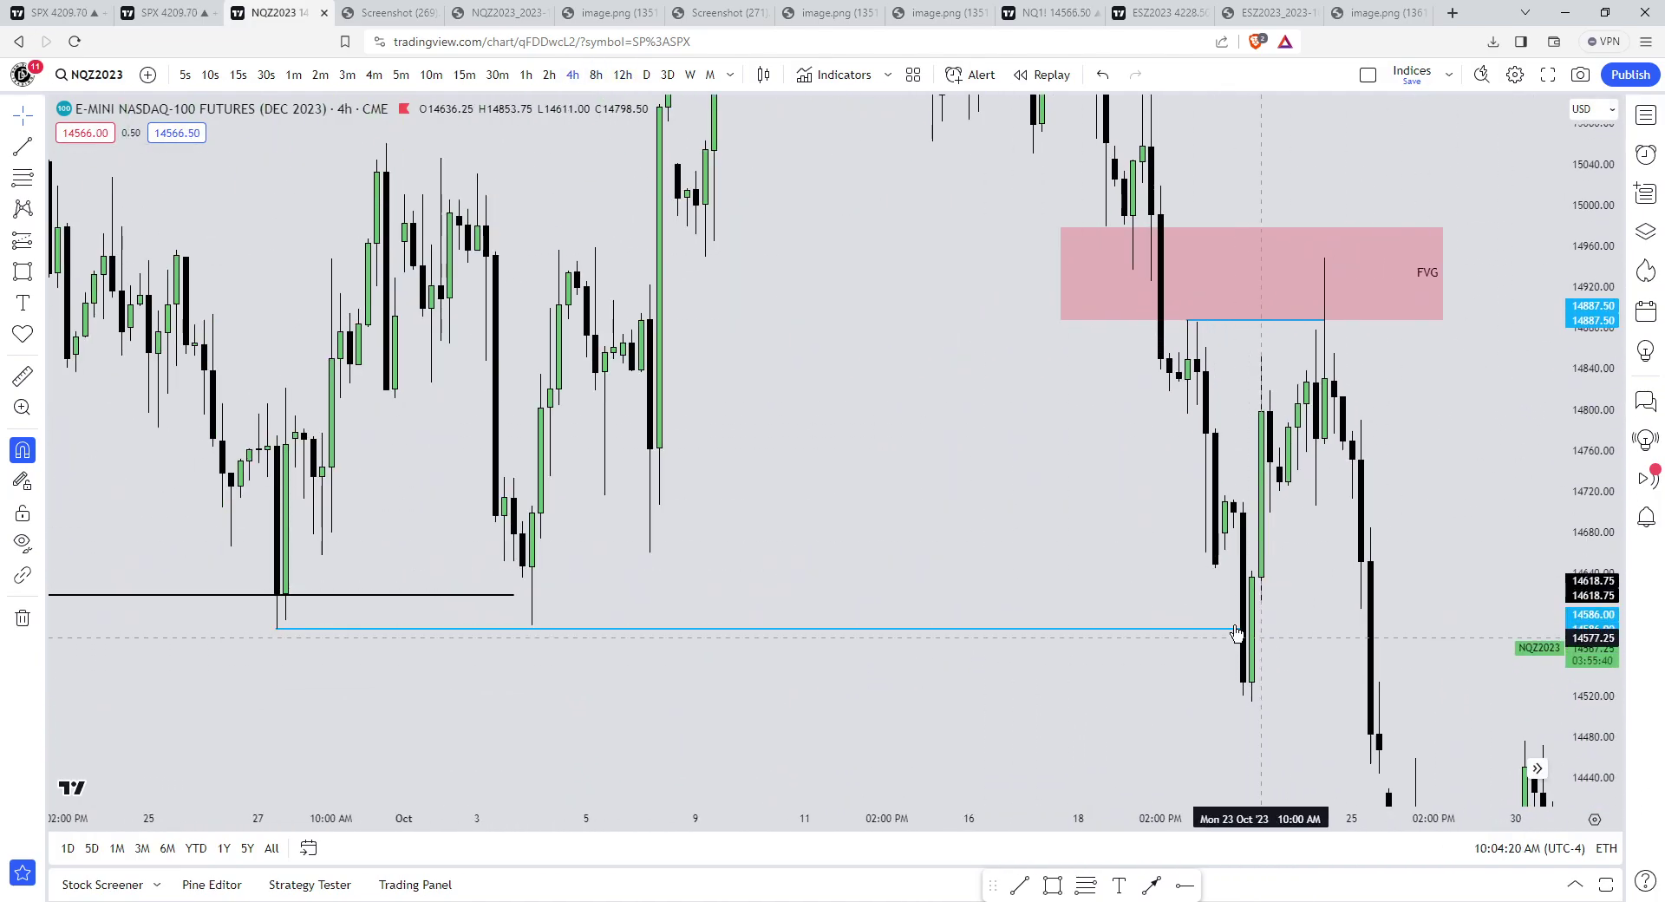
scroll(1180, 655, up, 3)
scroll(1046, 358, up, 1)
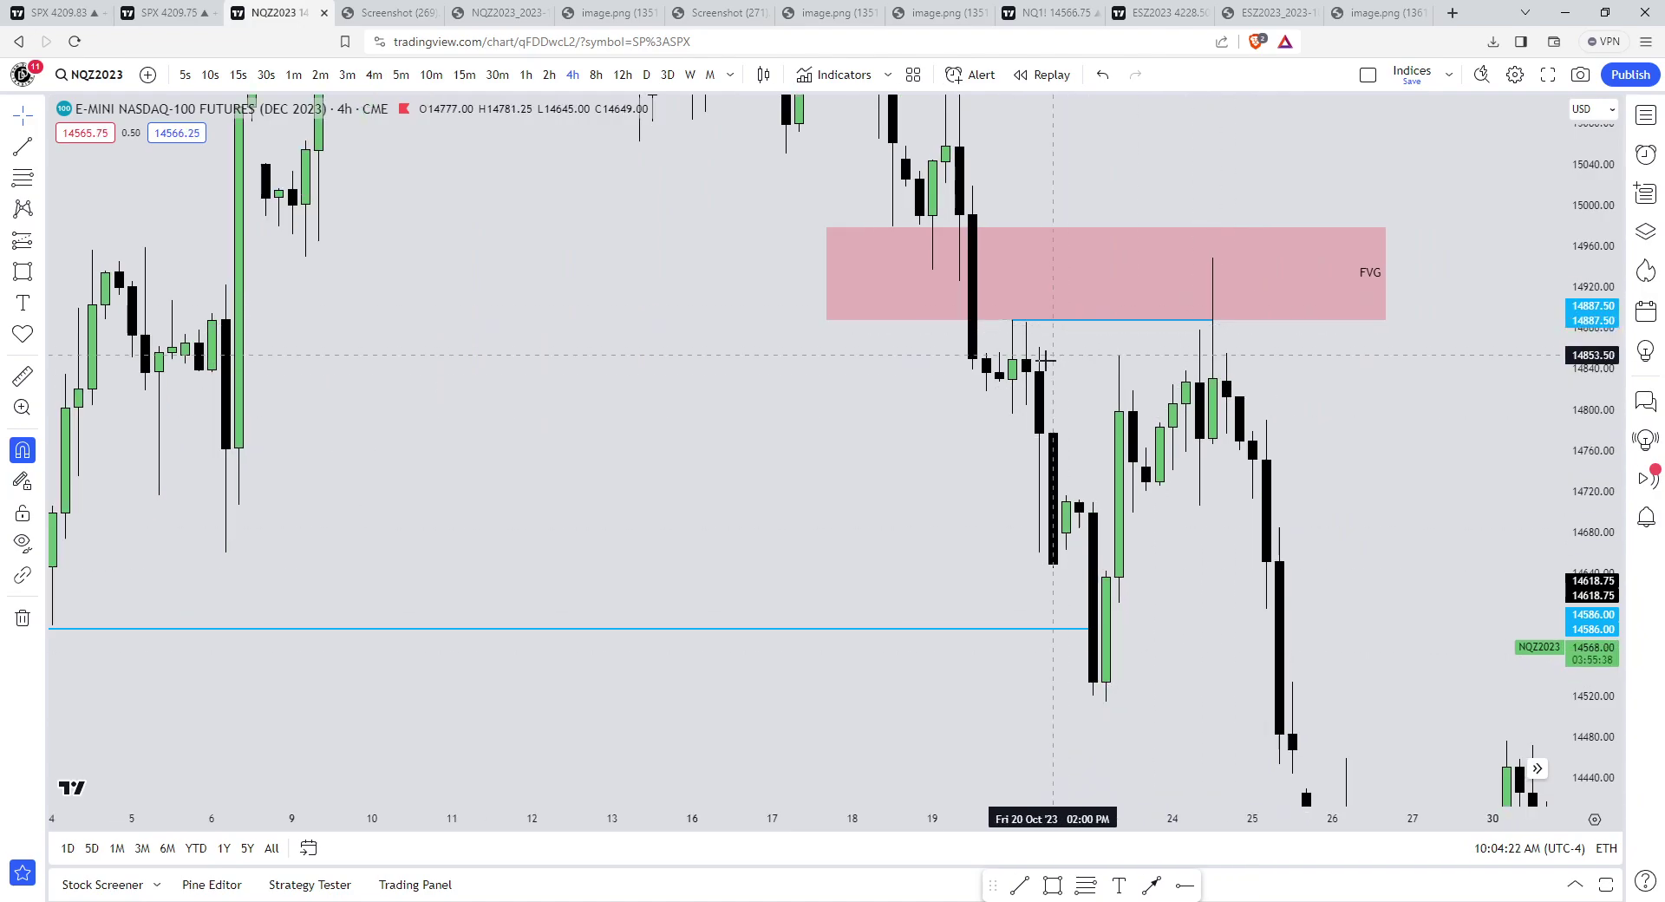
- Draw a small orange rectangle around the equal highs of 20 October, from 14908.75 down to 14861.25
scroll(693, 354, up, 2)
click(23, 271)
click(789, 345)
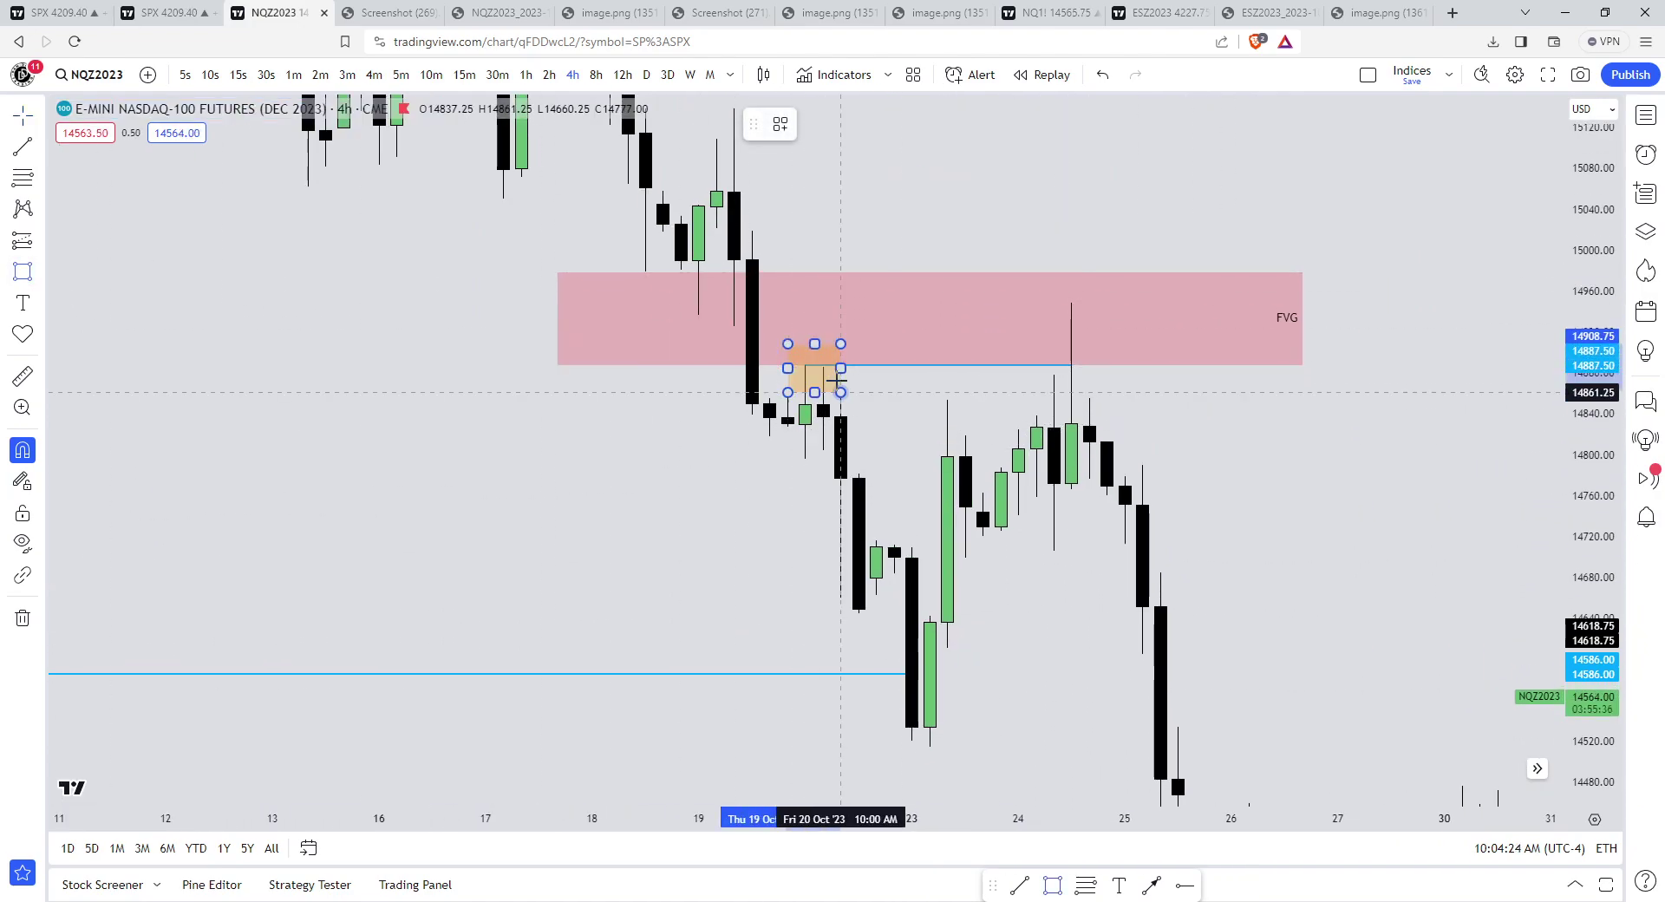
click(840, 386)
click(886, 406)
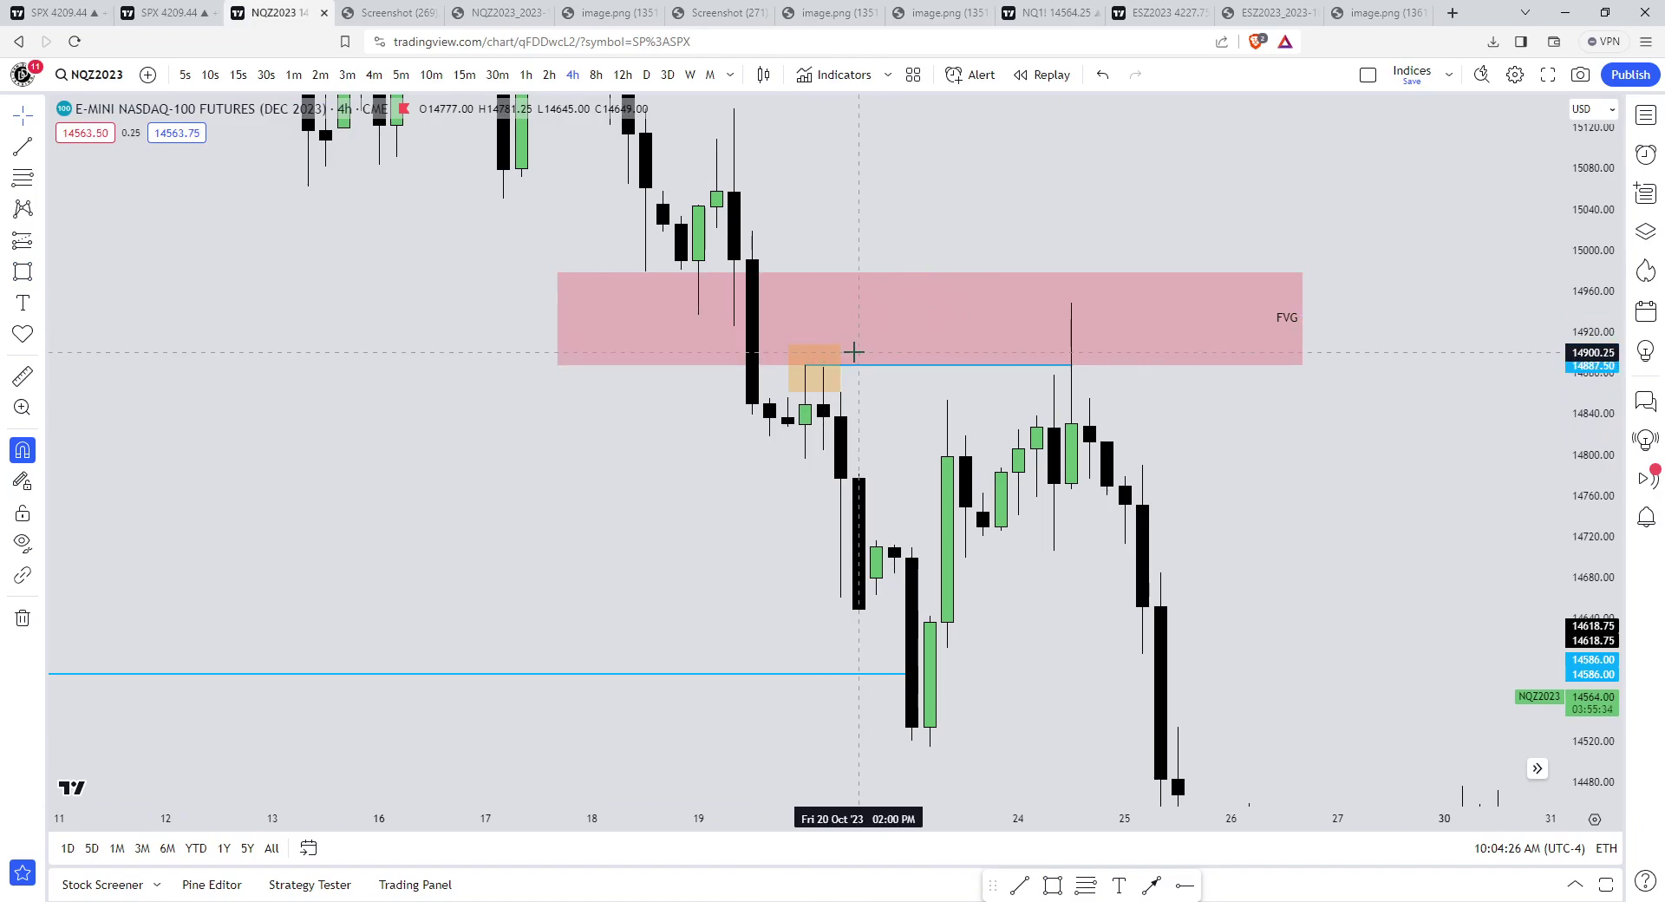
drag(1592, 449, 1600, 523)
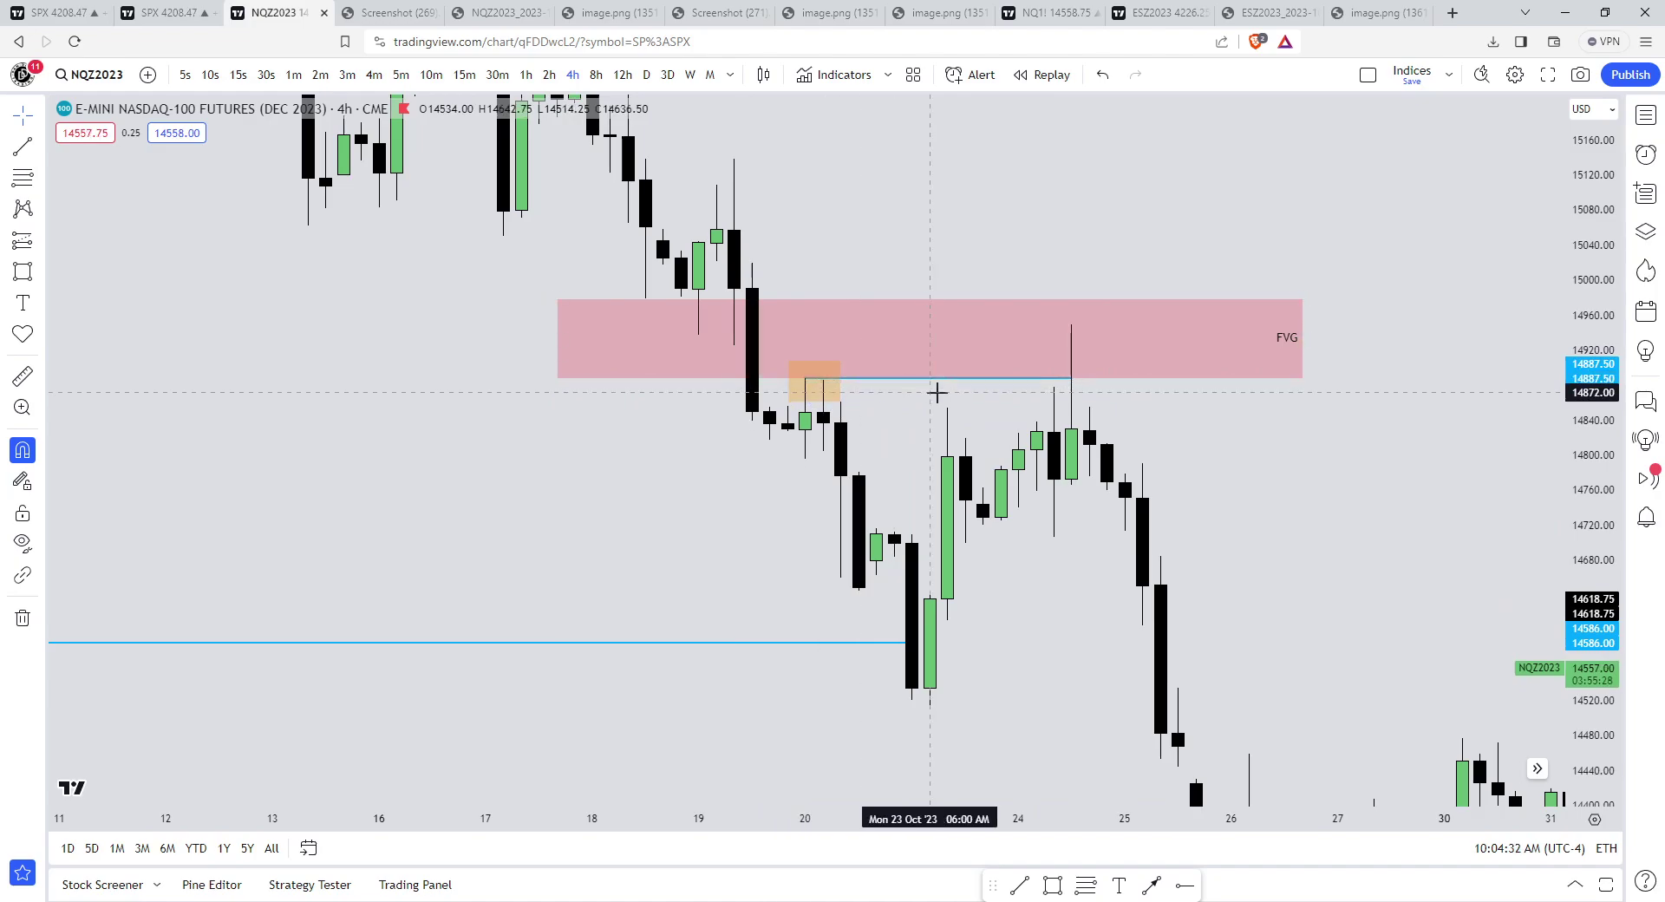
- Set the chart to the 1-hour timeframe around the FVG zone and the 14887.50 line
scroll(1530, 473, down, 5)
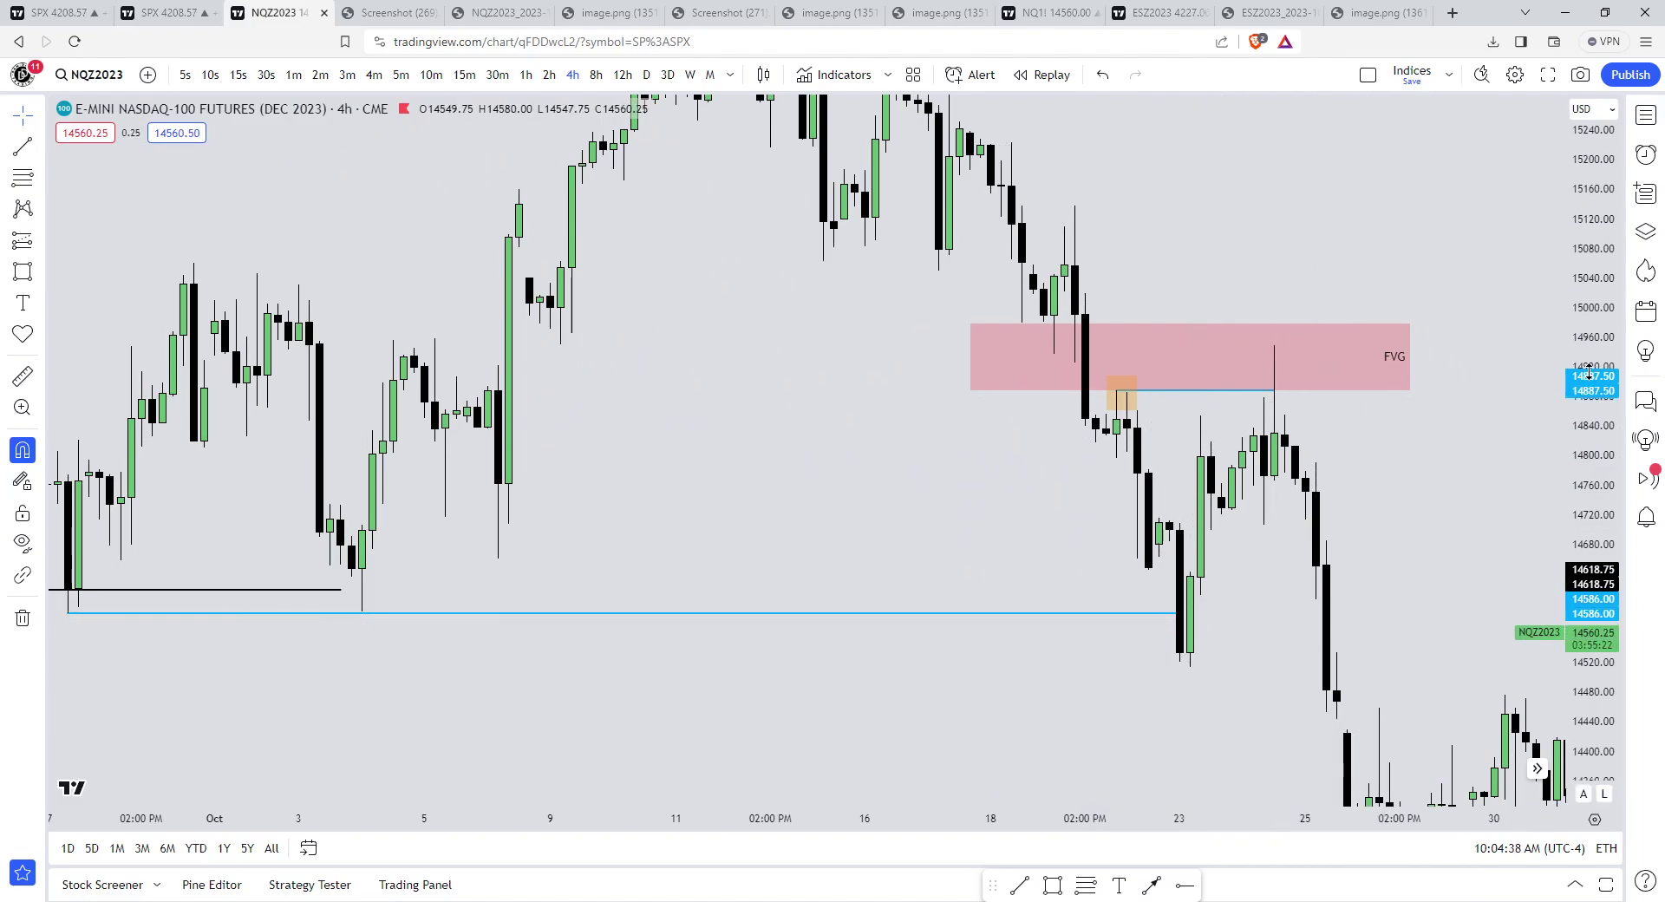
drag(1593, 260, 1592, 381)
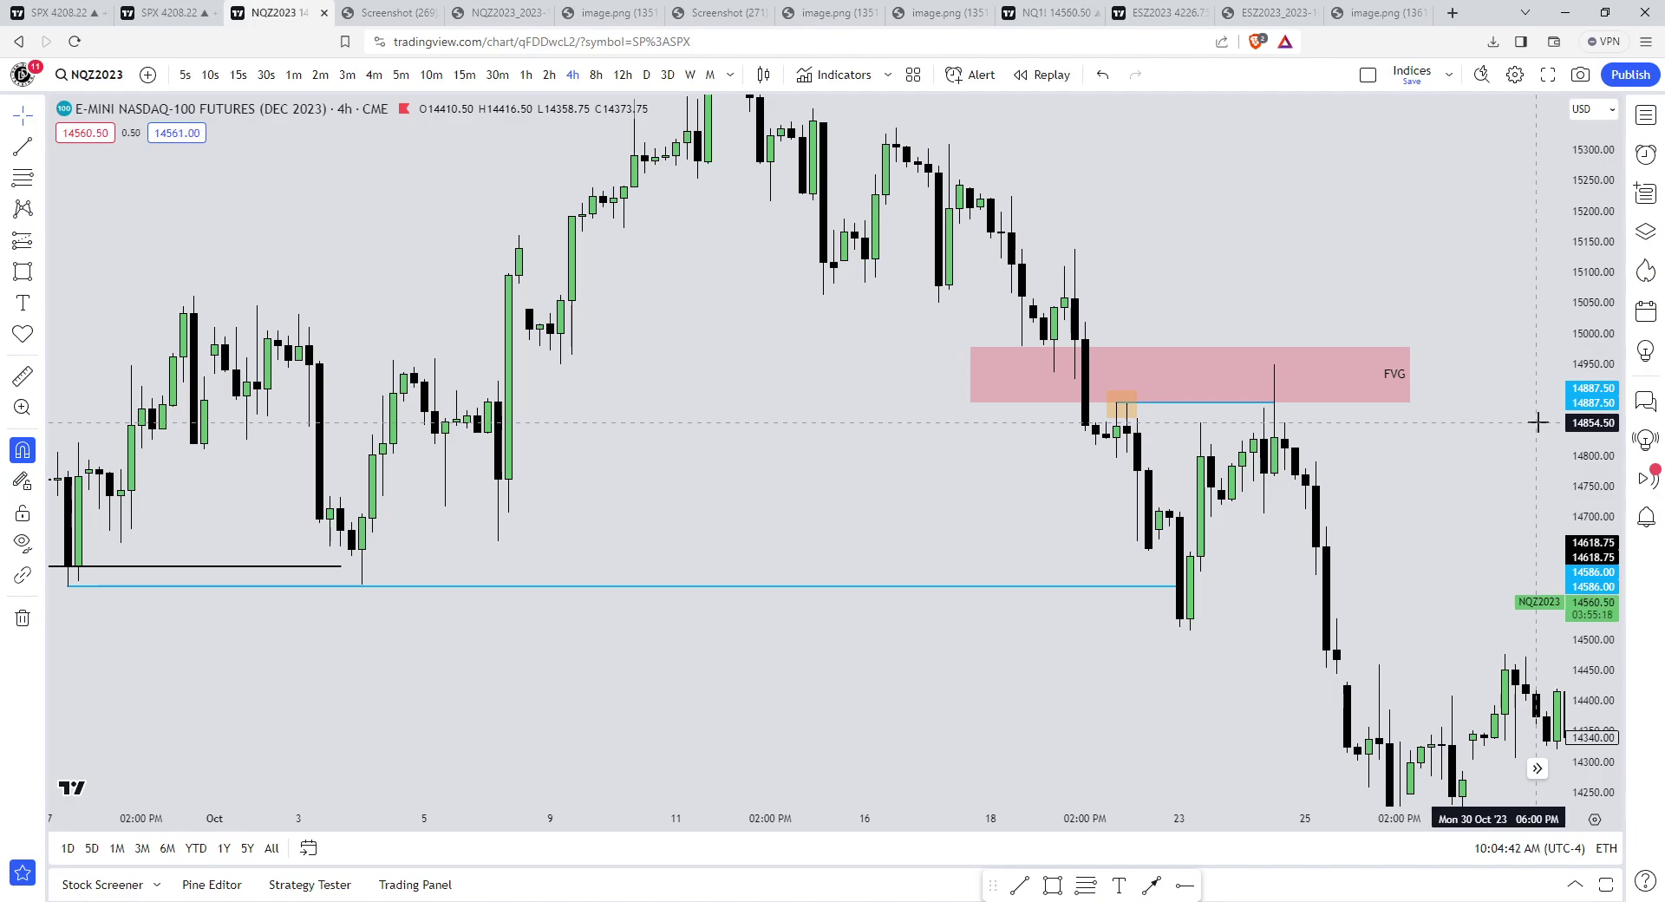
scroll(1152, 316, up, 5)
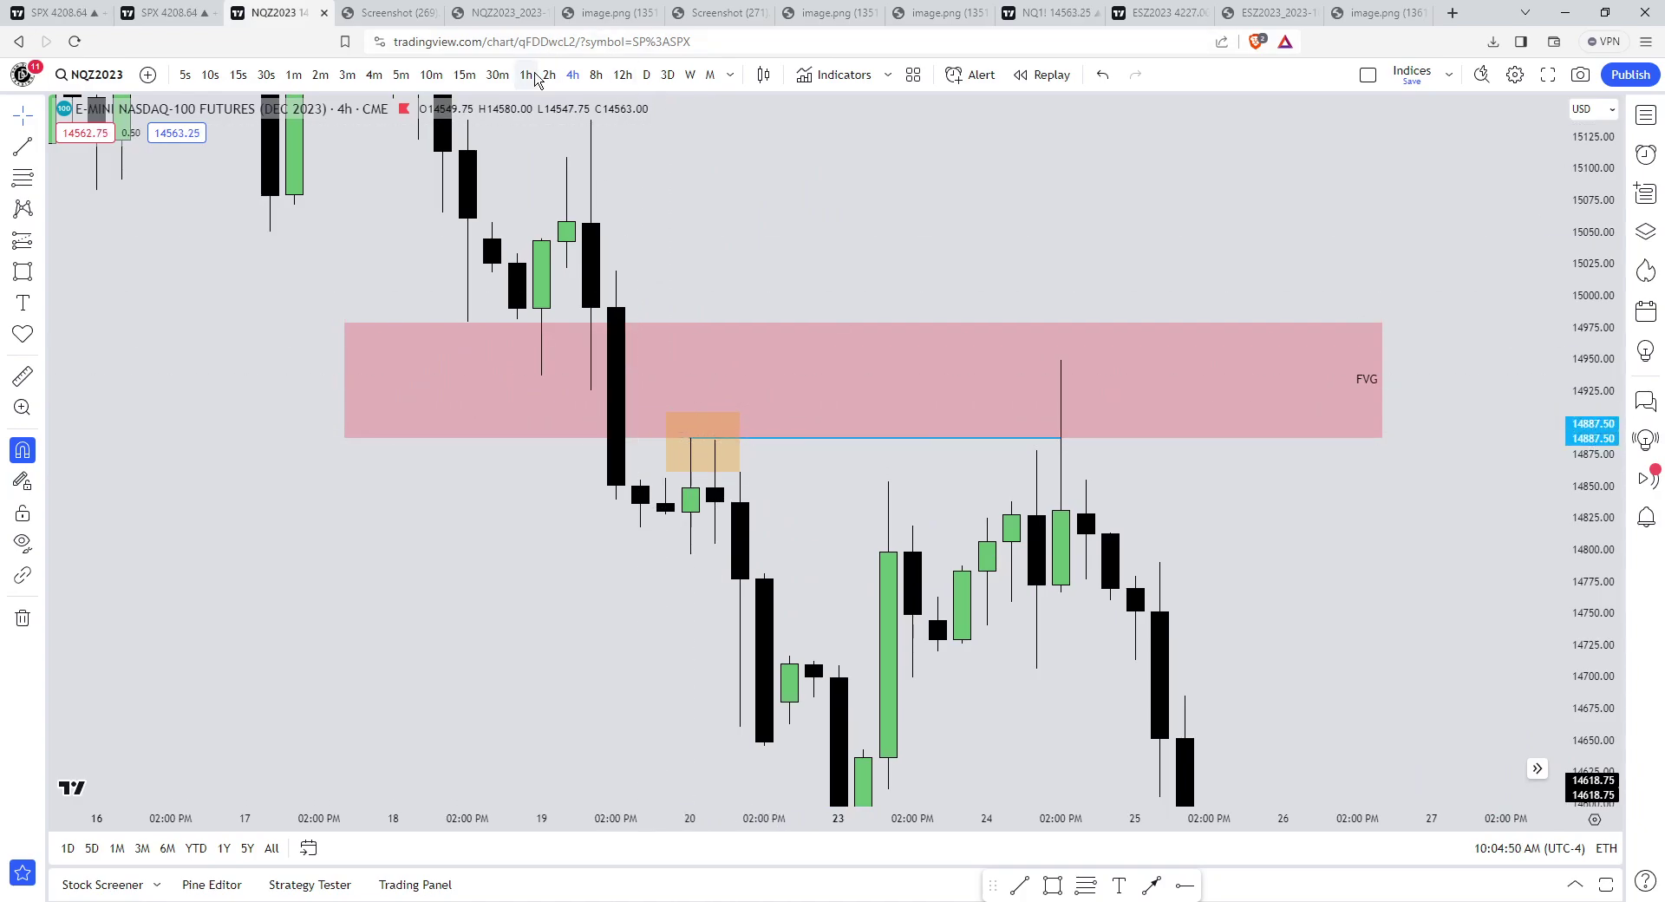
click(535, 75)
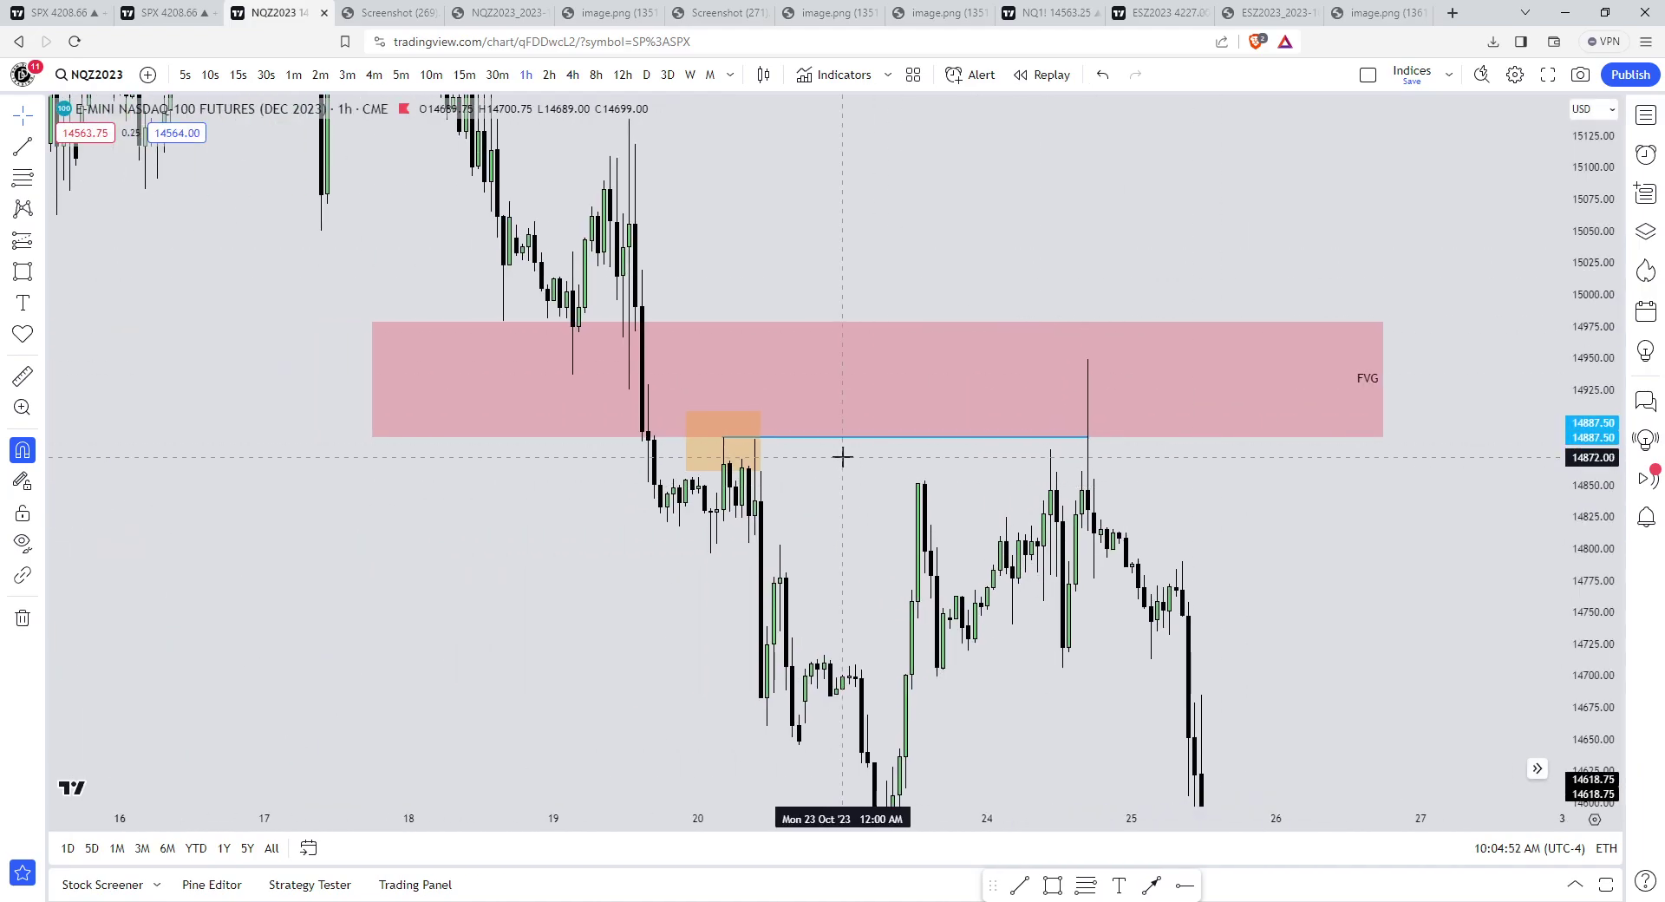
- Delete the red FVG rectangle above the 14887.50 line
drag(1591, 583, 1591, 391)
drag(1235, 520, 1410, 508)
scroll(1405, 503, up, 4)
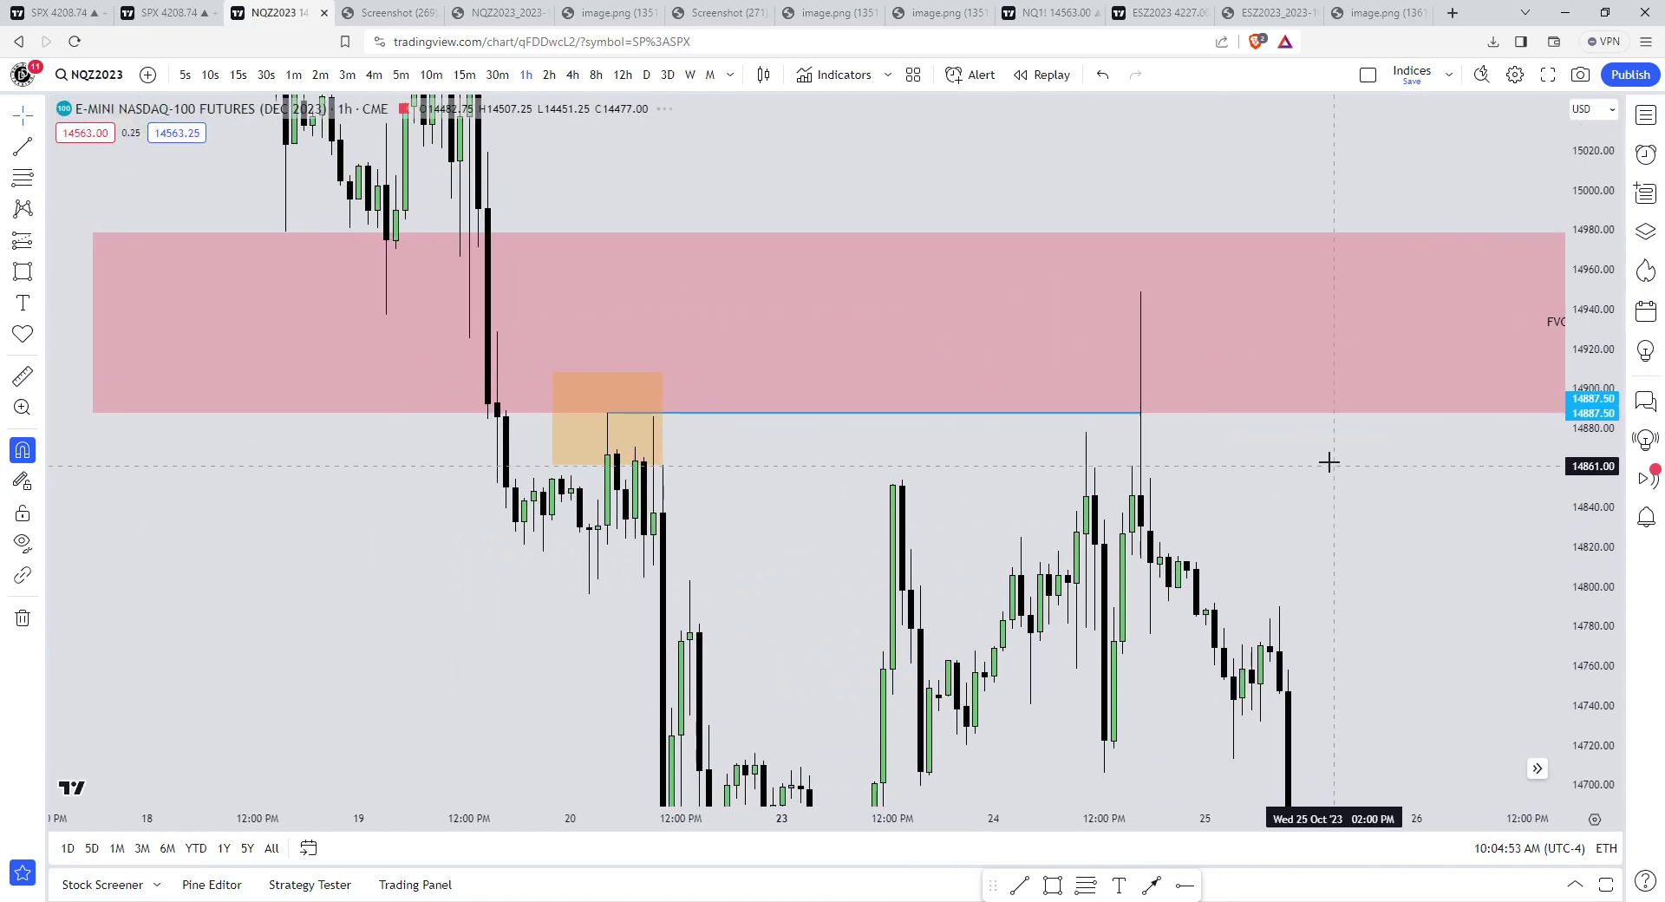
click(1283, 408)
key(Delete)
scroll(1338, 364, up, 2)
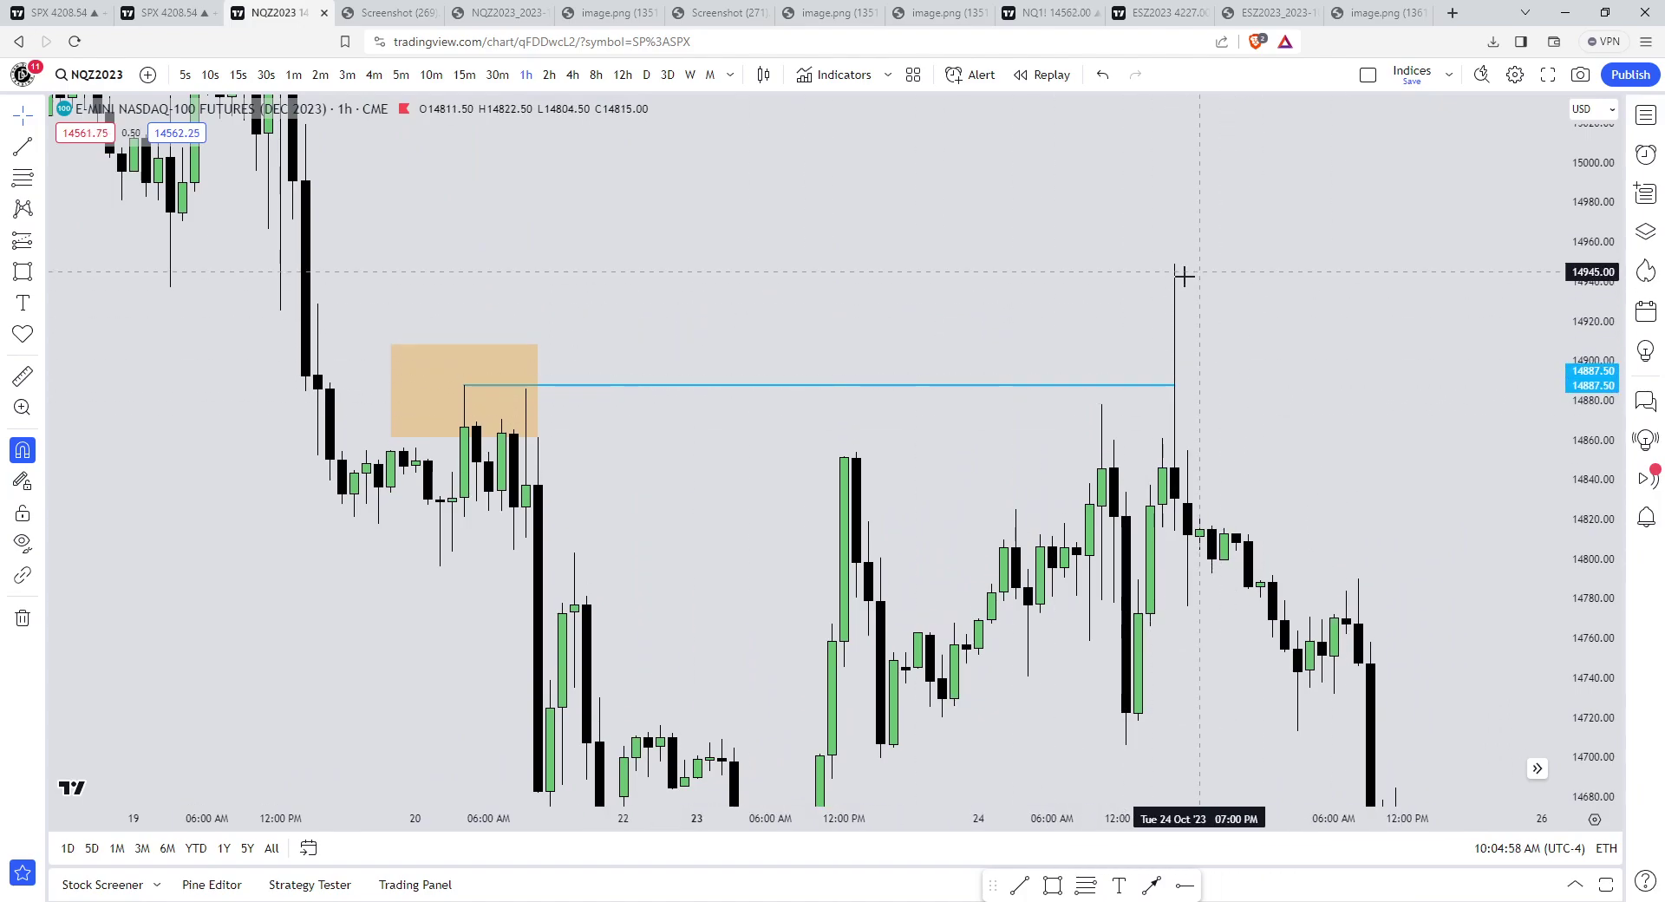
- Extend the end of the 14586.00 liquidity line to the 23 October 05:00 AM candle
drag(1596, 401, 1571, 502)
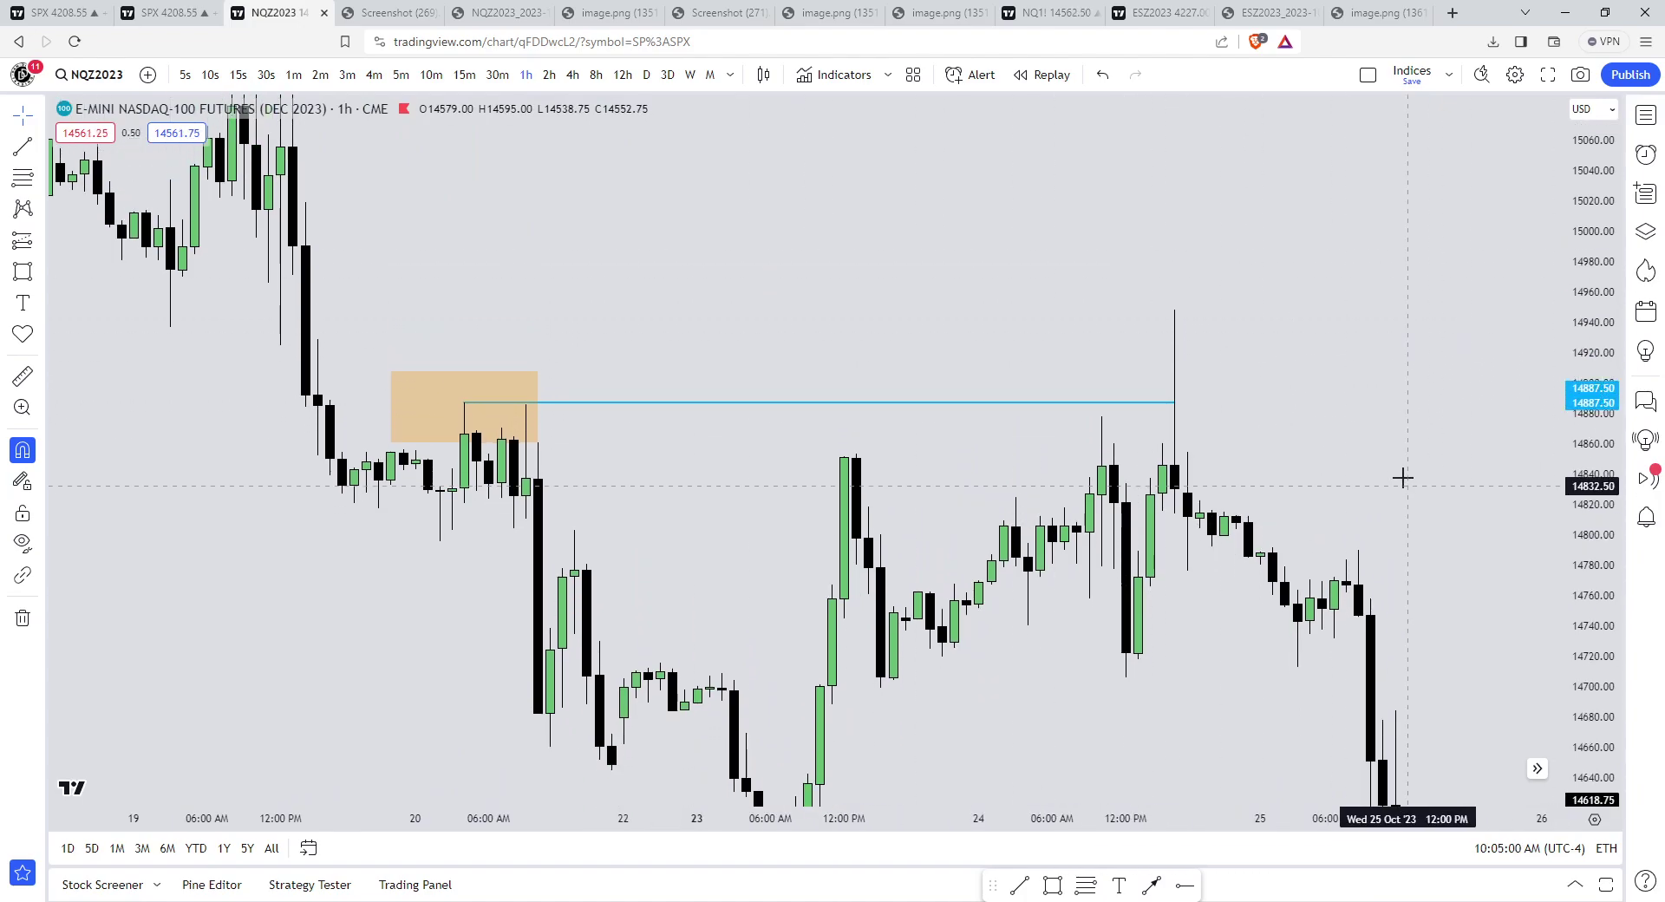
drag(1402, 477, 1399, 384)
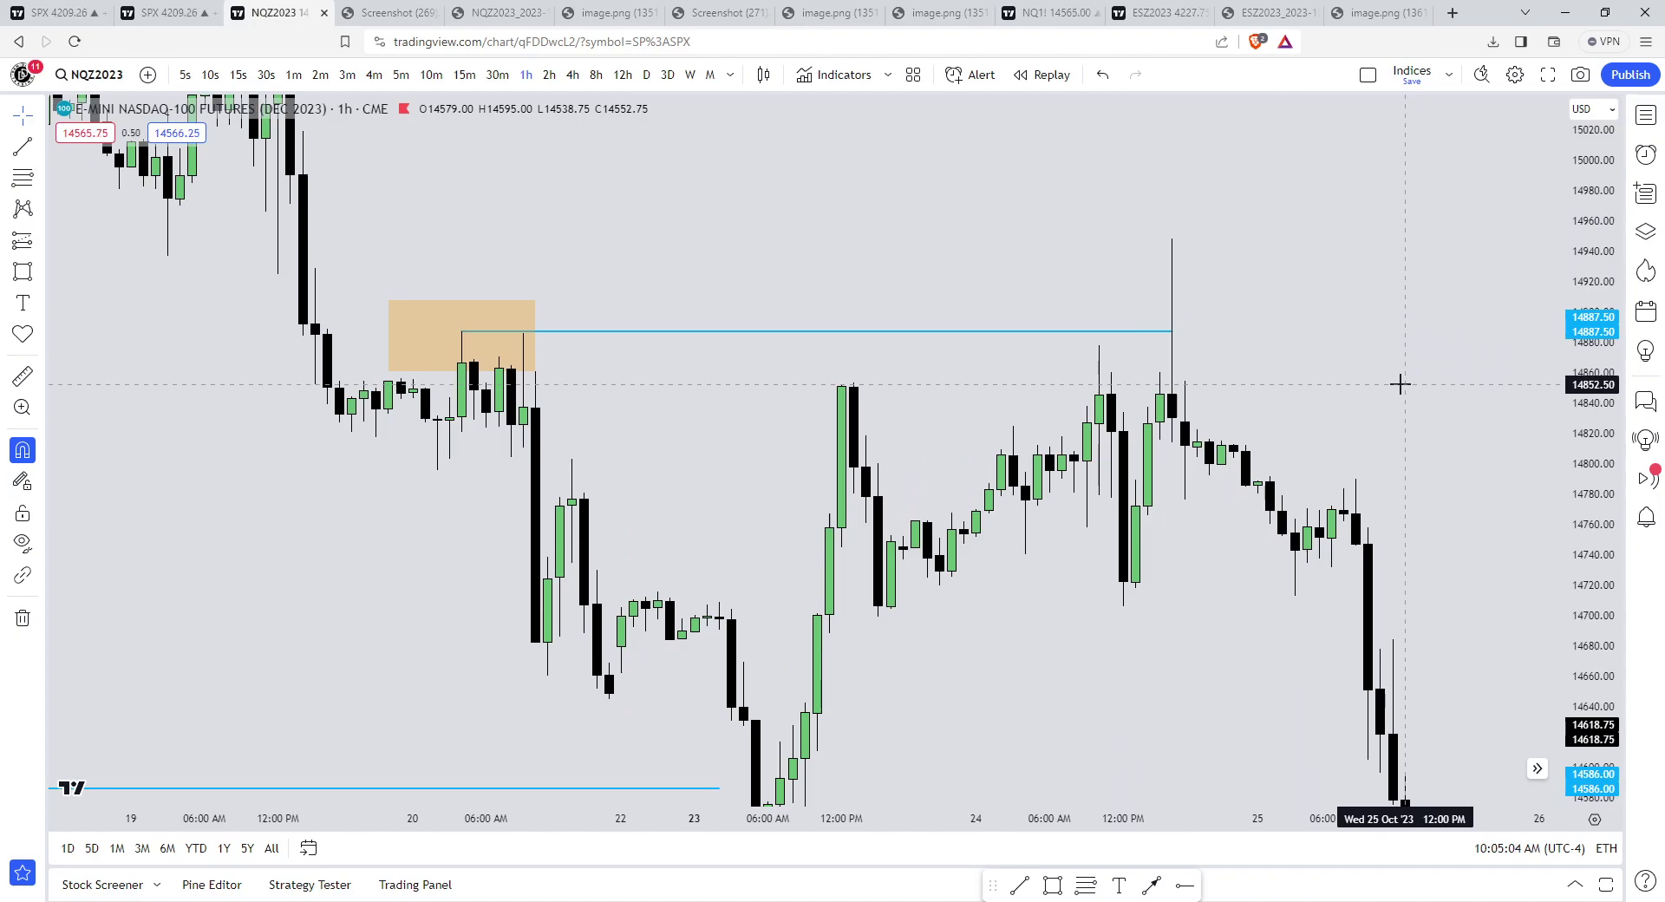
drag(1170, 532, 1202, 413)
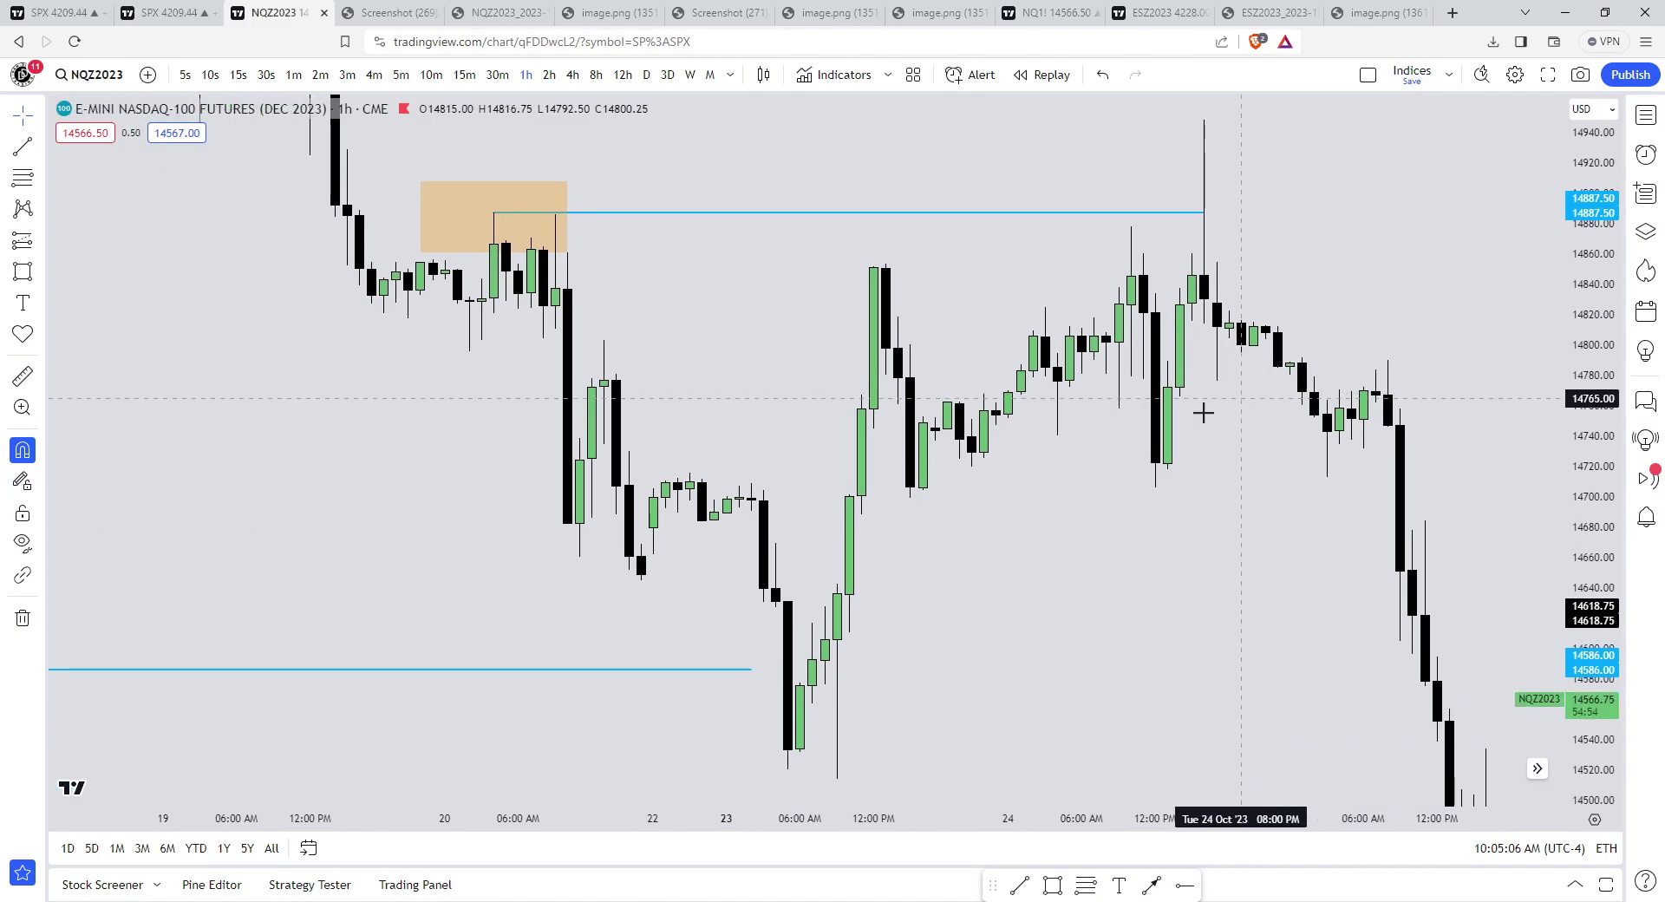
drag(752, 670, 793, 681)
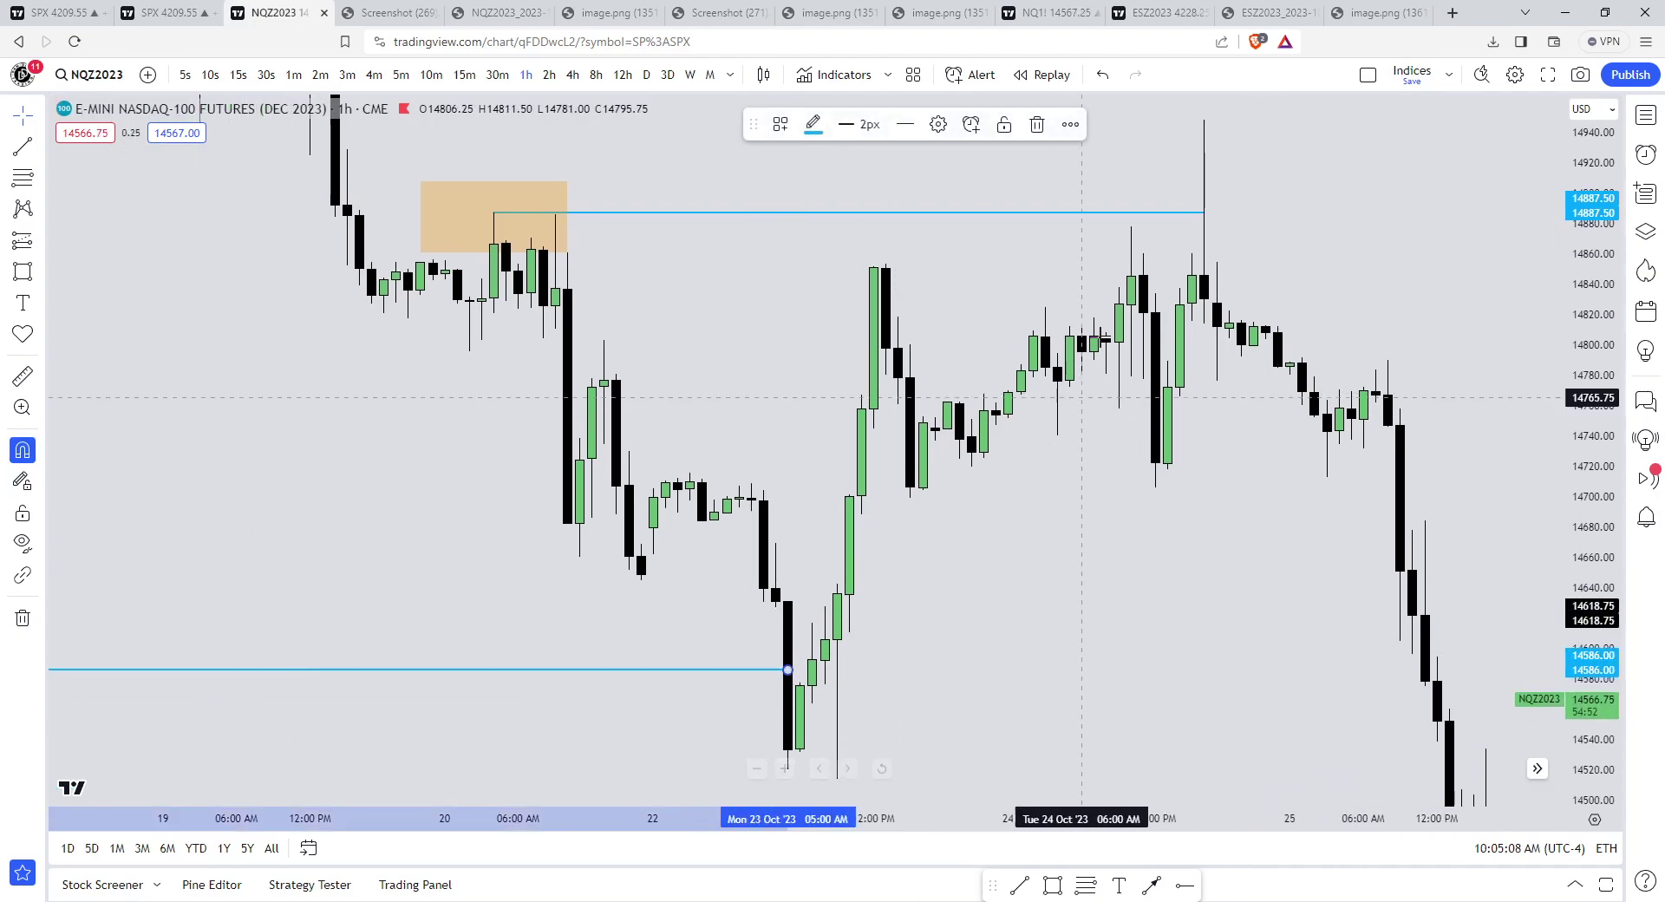
- Draw orange rectangles around the 12 October high, from 15503.75 to 15429.50, and around the 23 October low
drag(1122, 235, 1034, 366)
scroll(551, 338, down, 10)
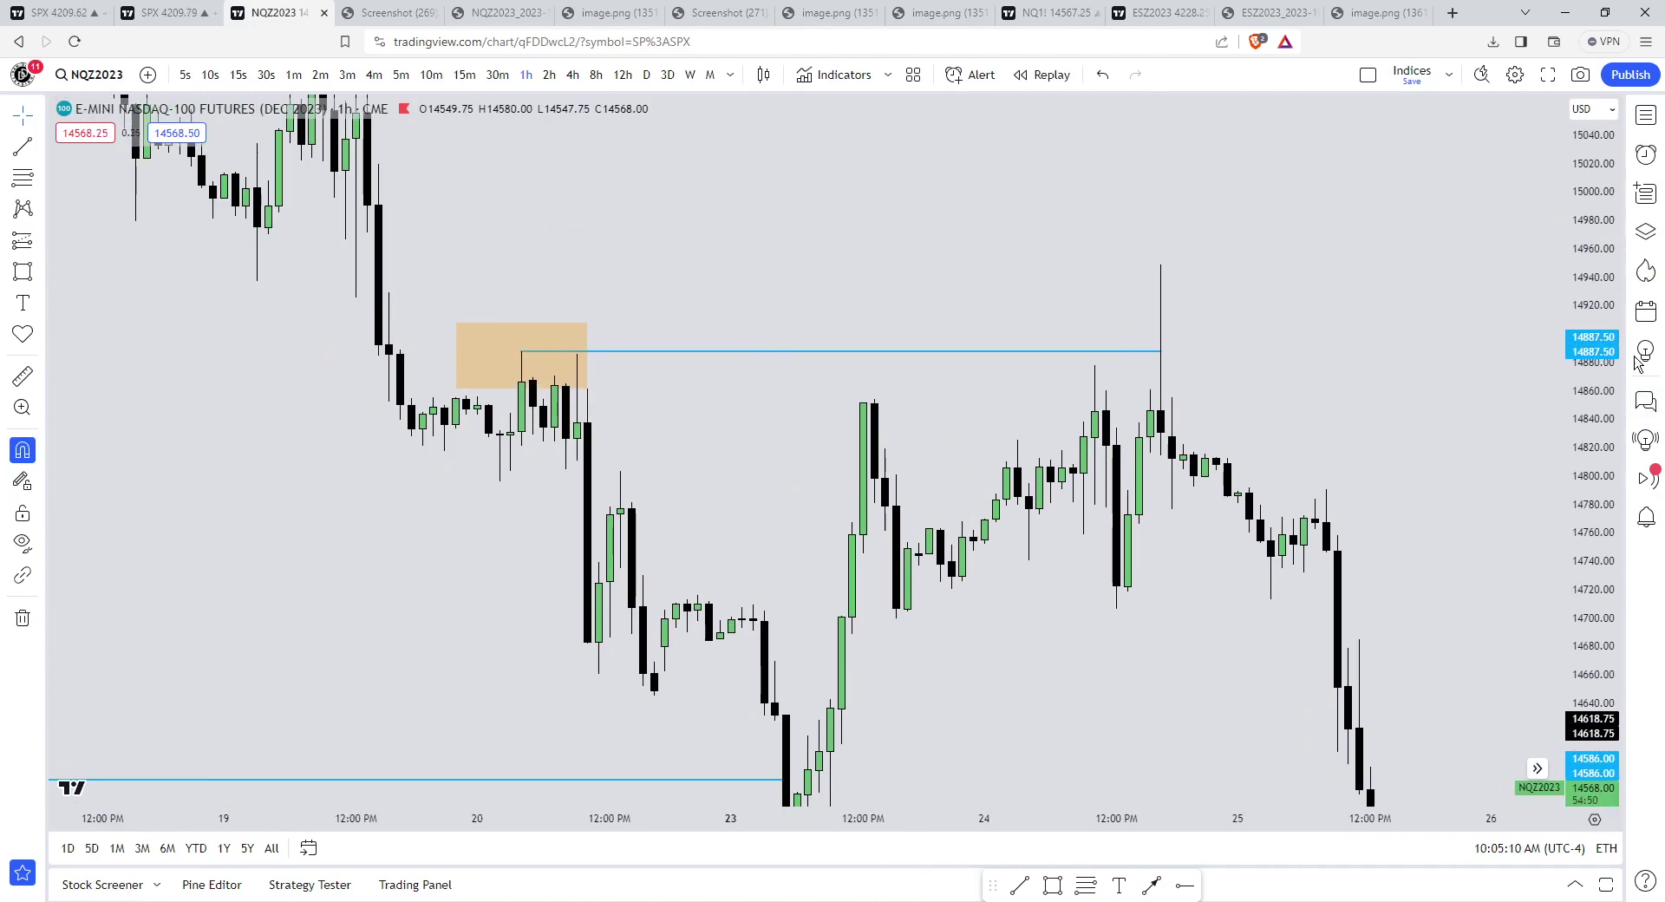
scroll(1526, 477, down, 6)
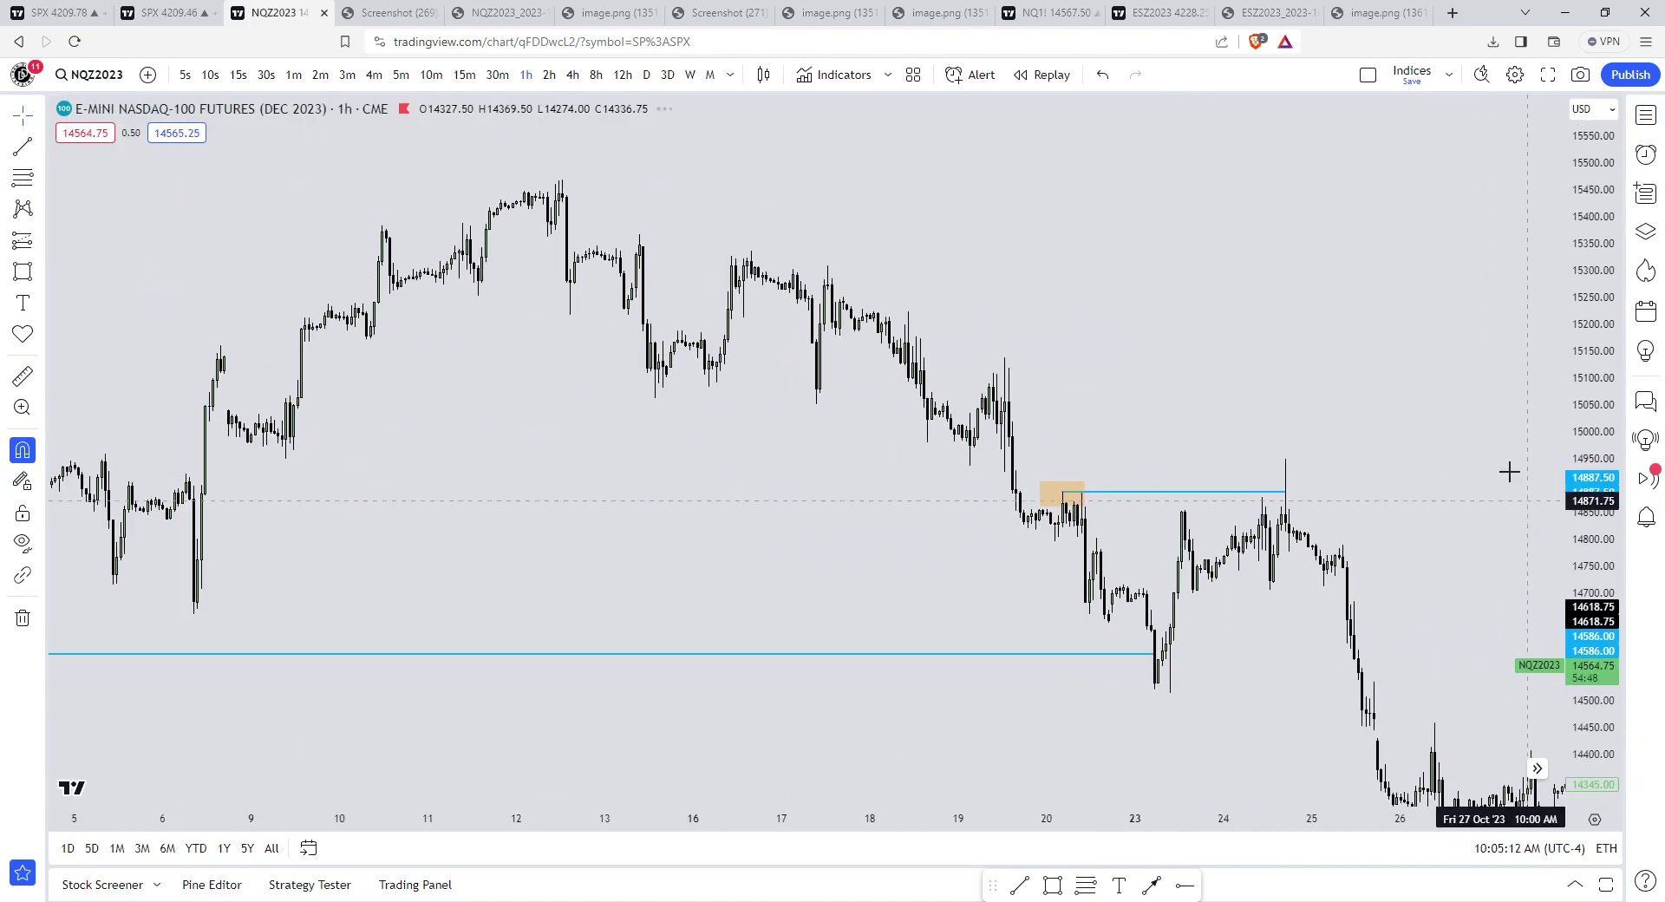
key(alt+shift+r)
drag(581, 185, 644, 183)
key(alt+shift+r)
drag(1056, 749, 1149, 697)
- Change the fill of the rectangle around the 20 October equal highs from orange to red
click(1024, 503)
click(848, 124)
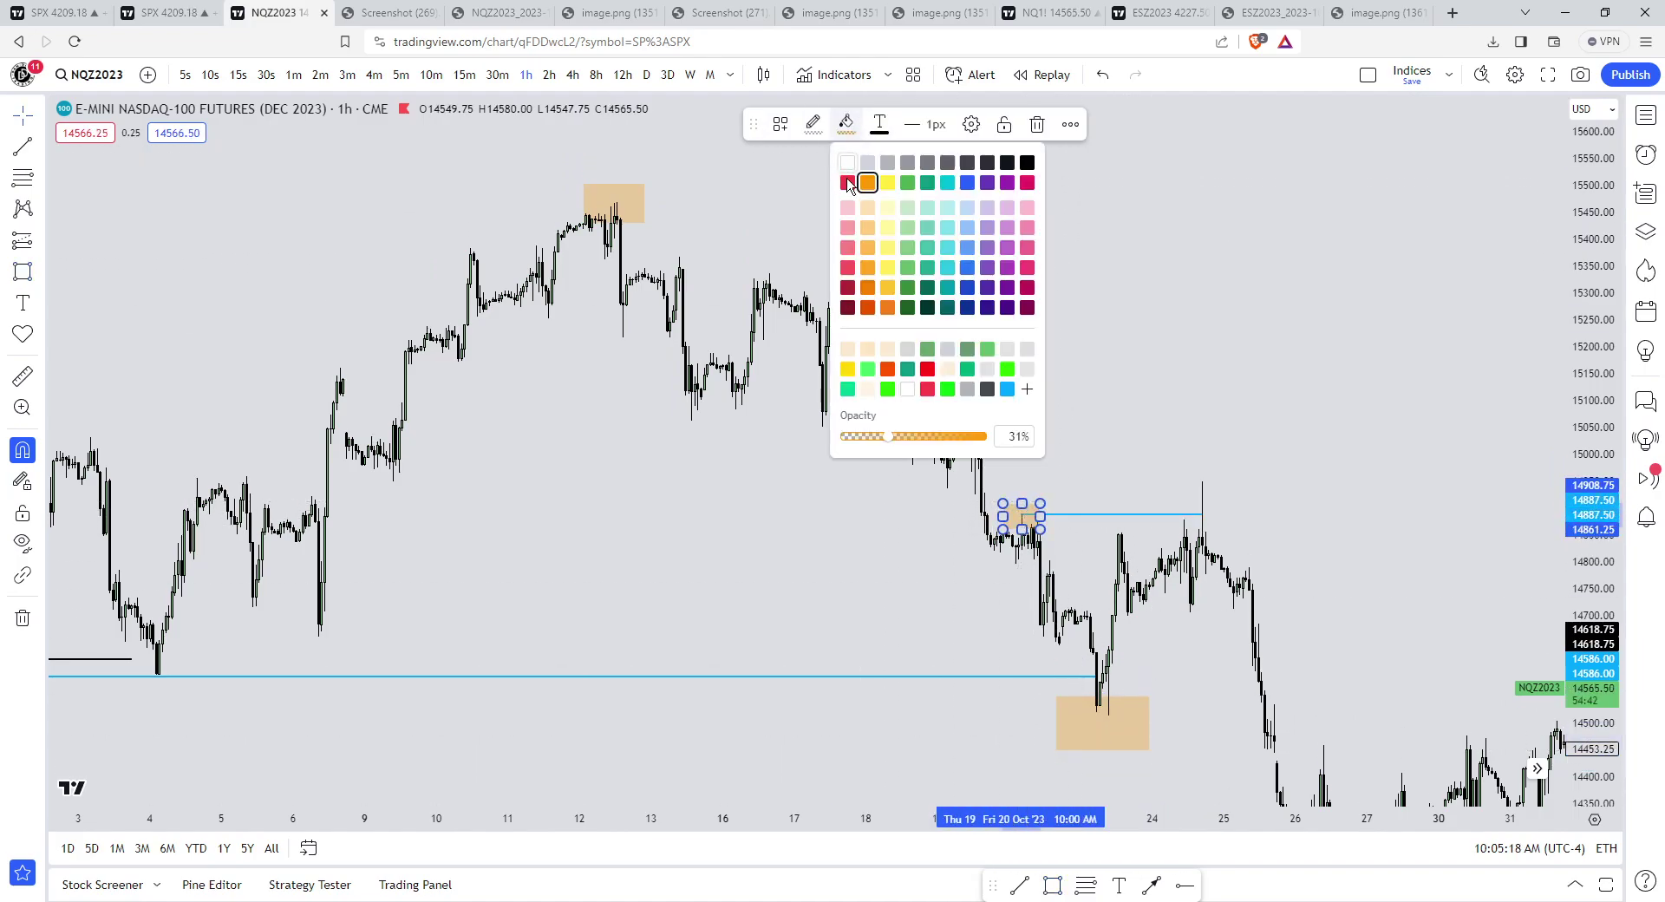
click(851, 182)
click(1158, 322)
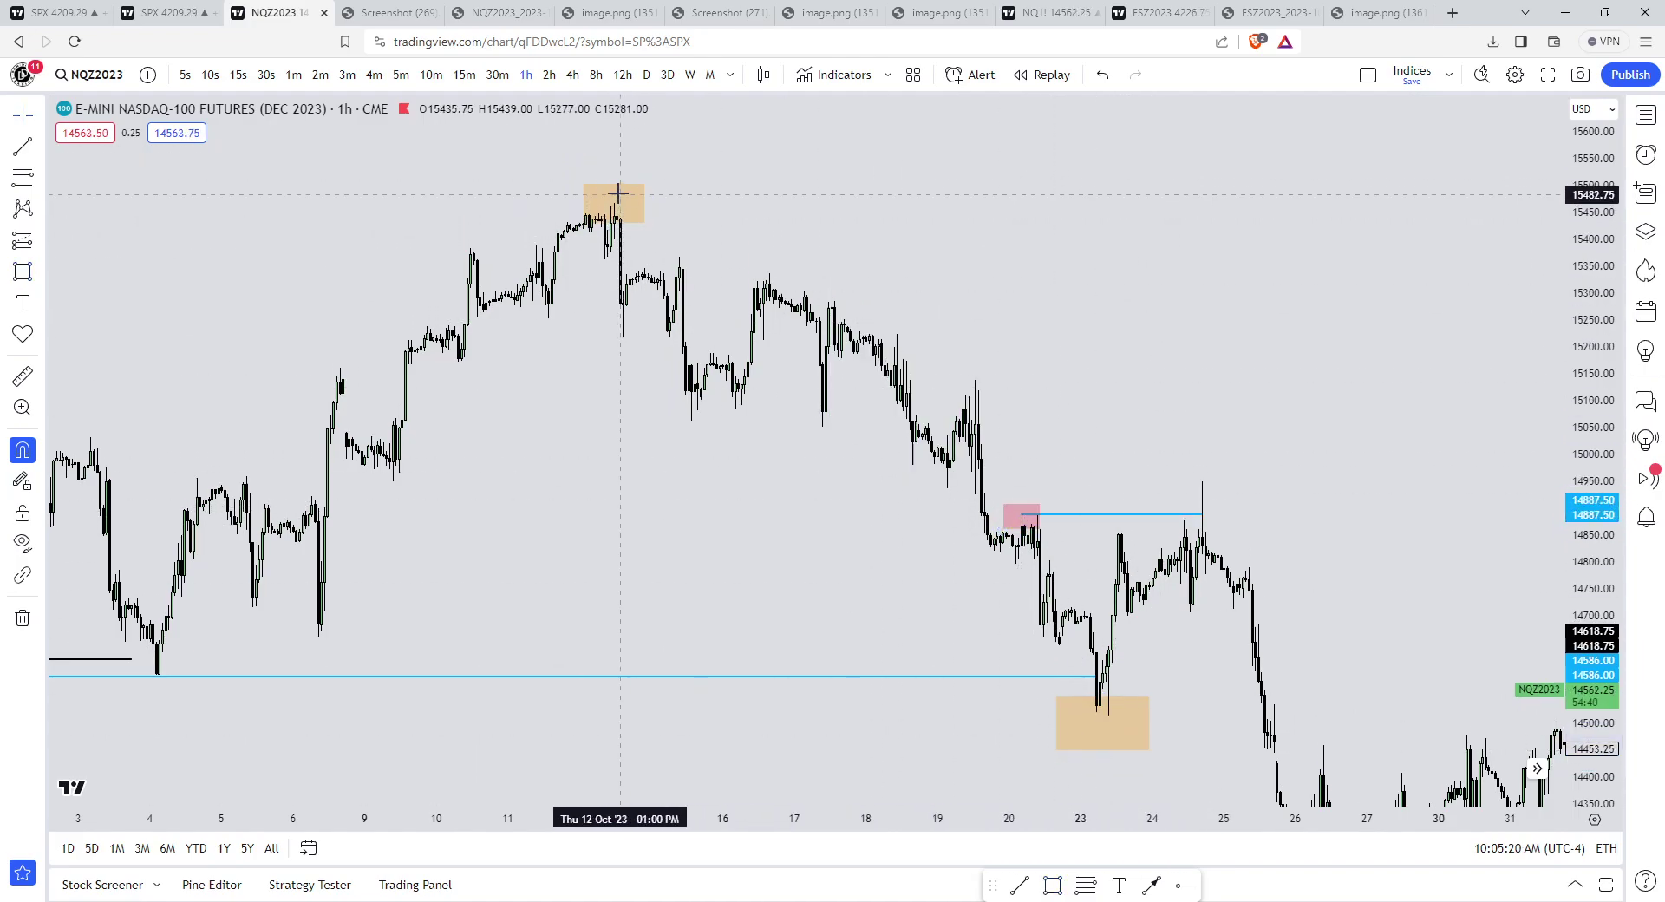
- Delete the orange rectangles at the 23 October low and the 12 October high
click(1145, 701)
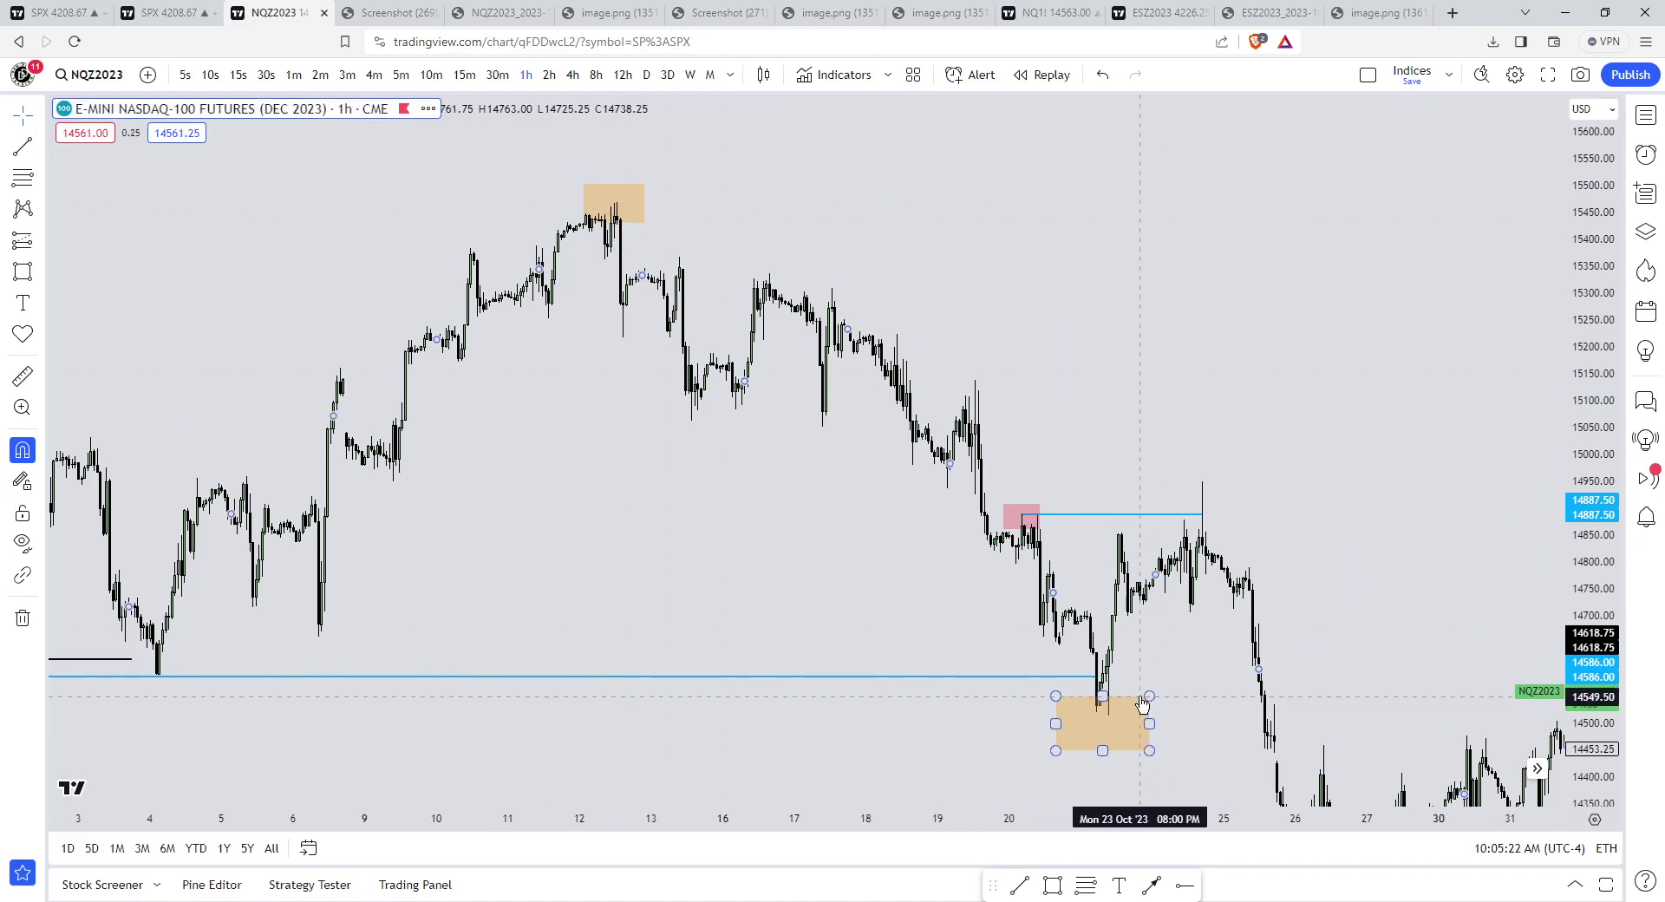
key(Delete)
drag(1592, 611, 1592, 485)
drag(751, 252, 732, 328)
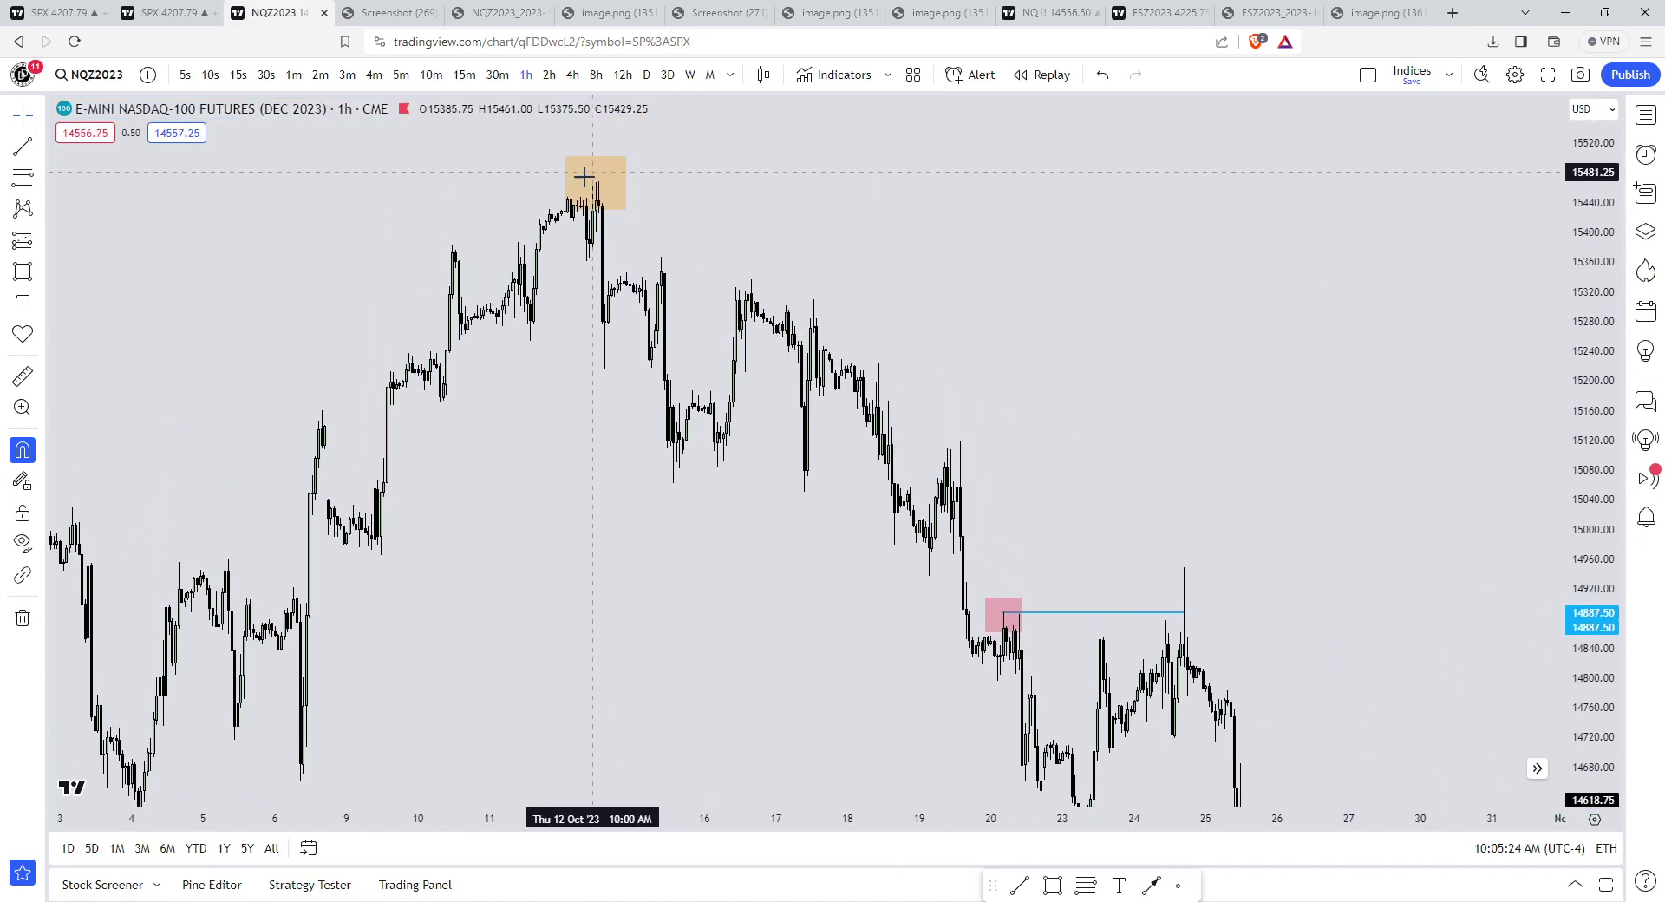
click(608, 194)
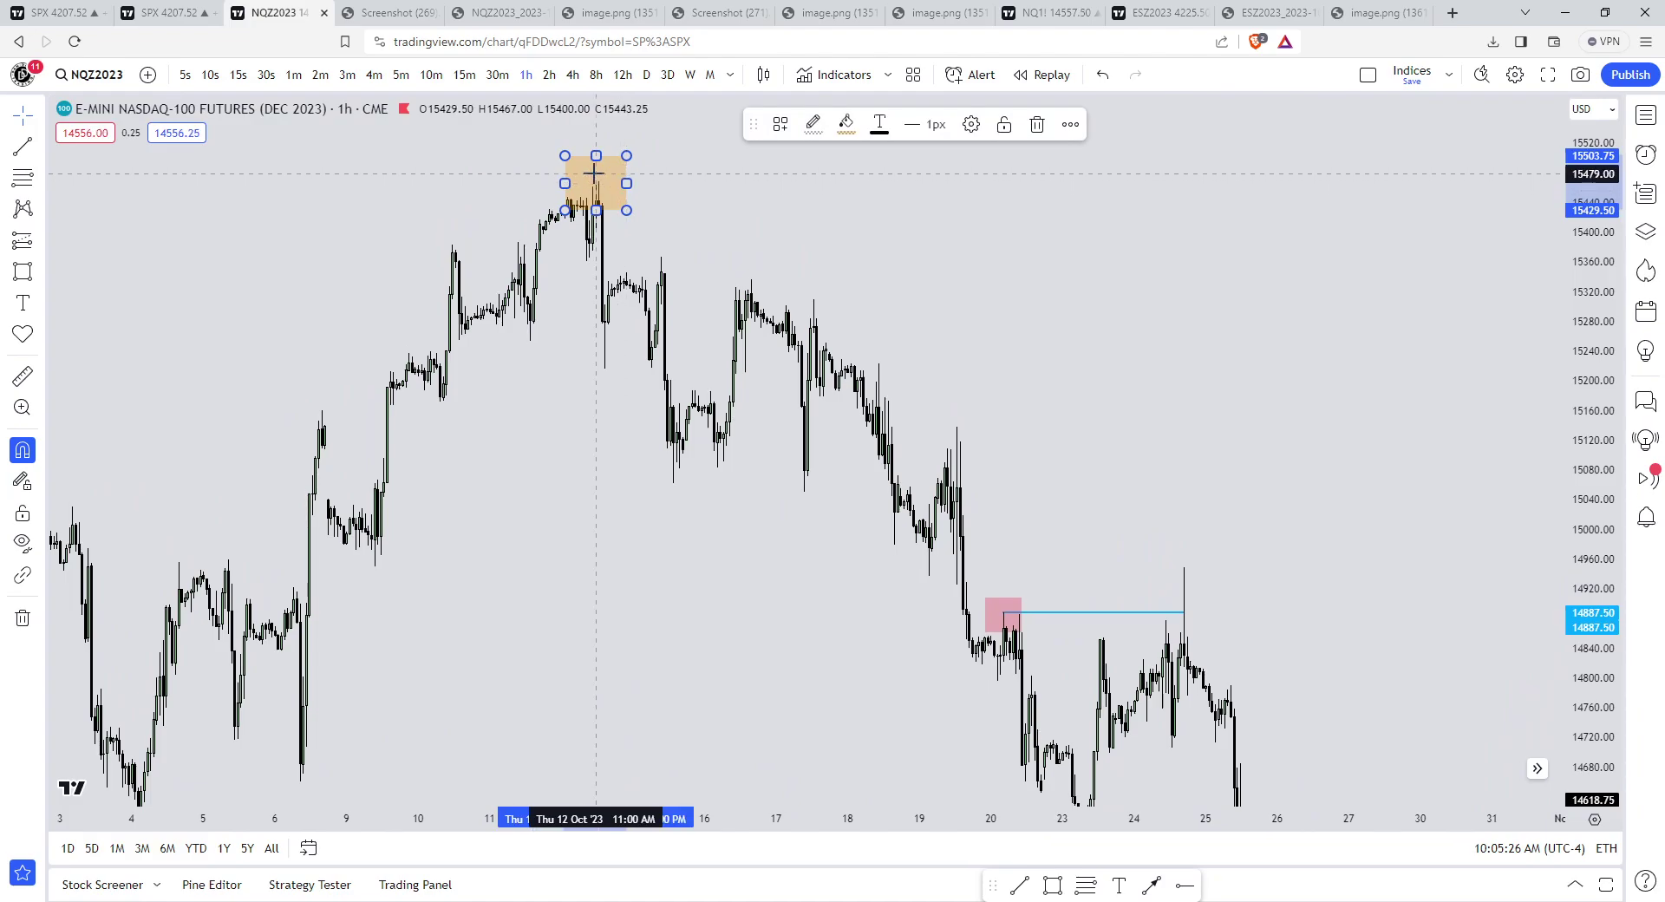
key(Delete)
- Lower the top edge of the red rectangle over the equal highs to the line at 14887.50
scroll(1022, 375, up, 6)
drag(1022, 374, 1473, 190)
scroll(1331, 271, up, 4)
drag(1591, 544, 1591, 251)
scroll(1308, 394, up, 3)
drag(1308, 393, 1394, 372)
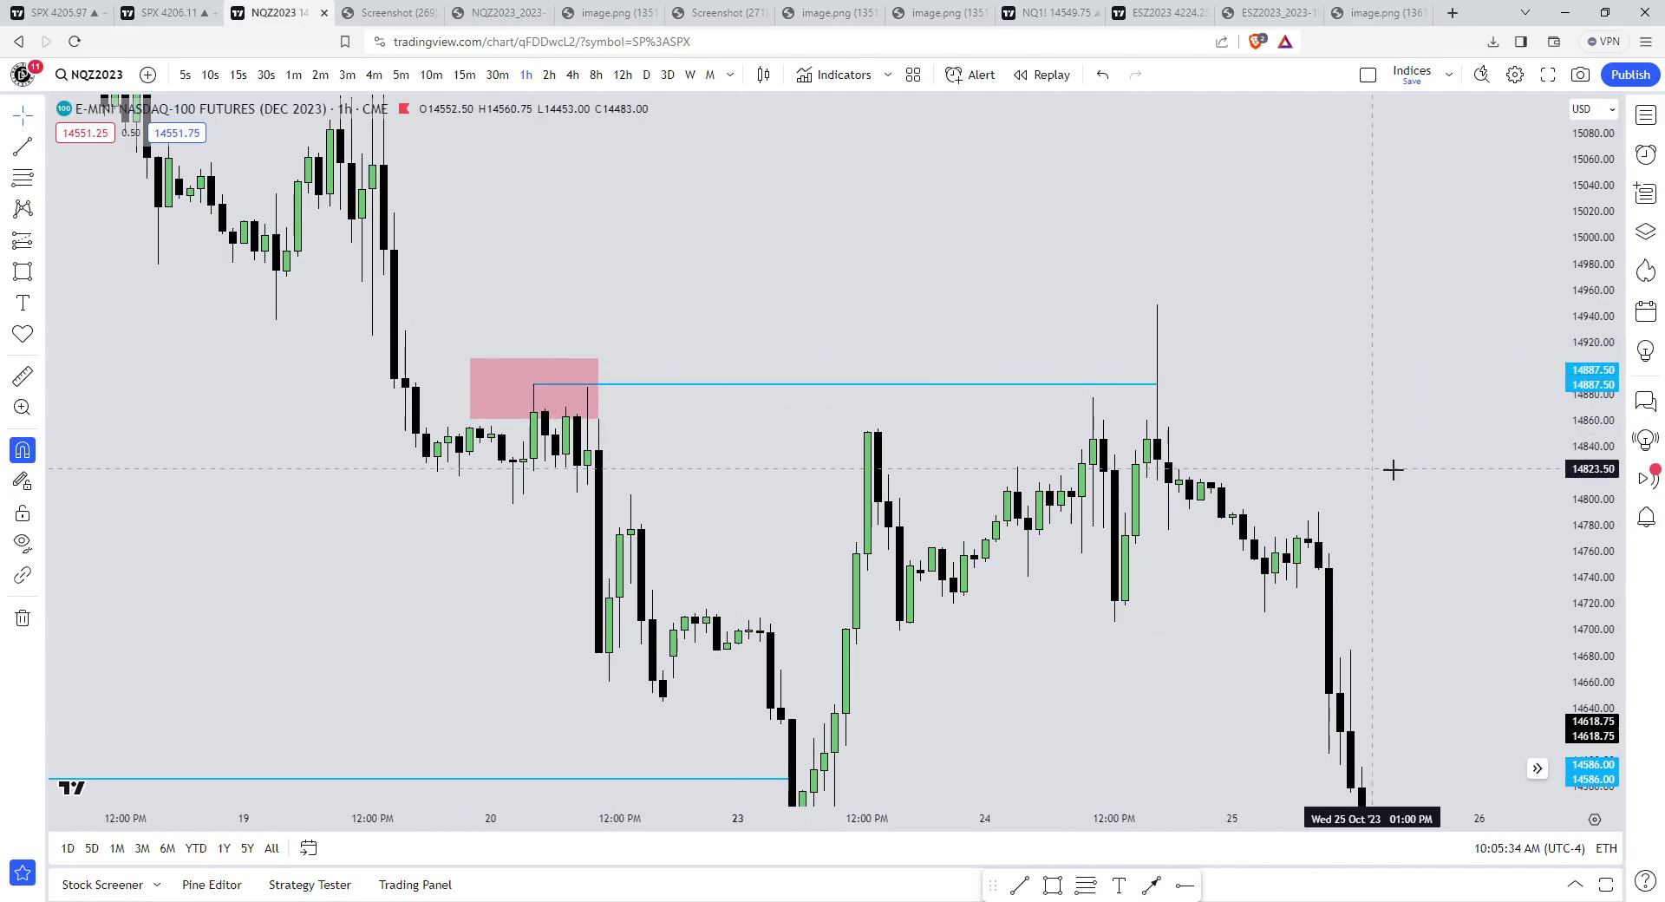
scroll(1464, 461, up, 2)
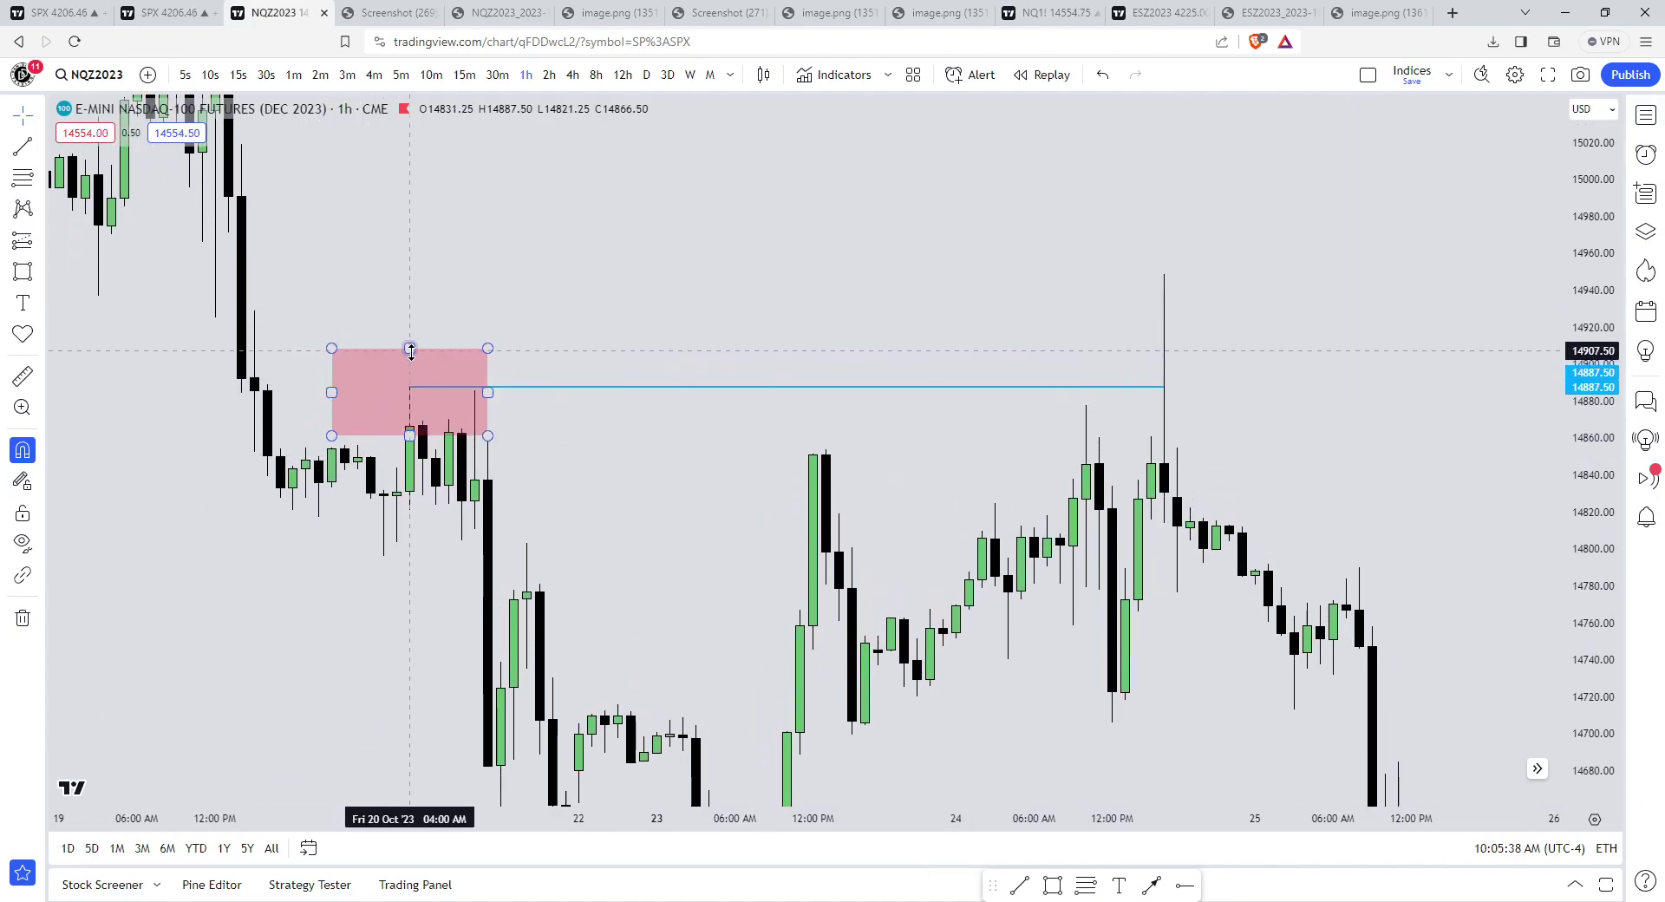
drag(410, 349, 414, 378)
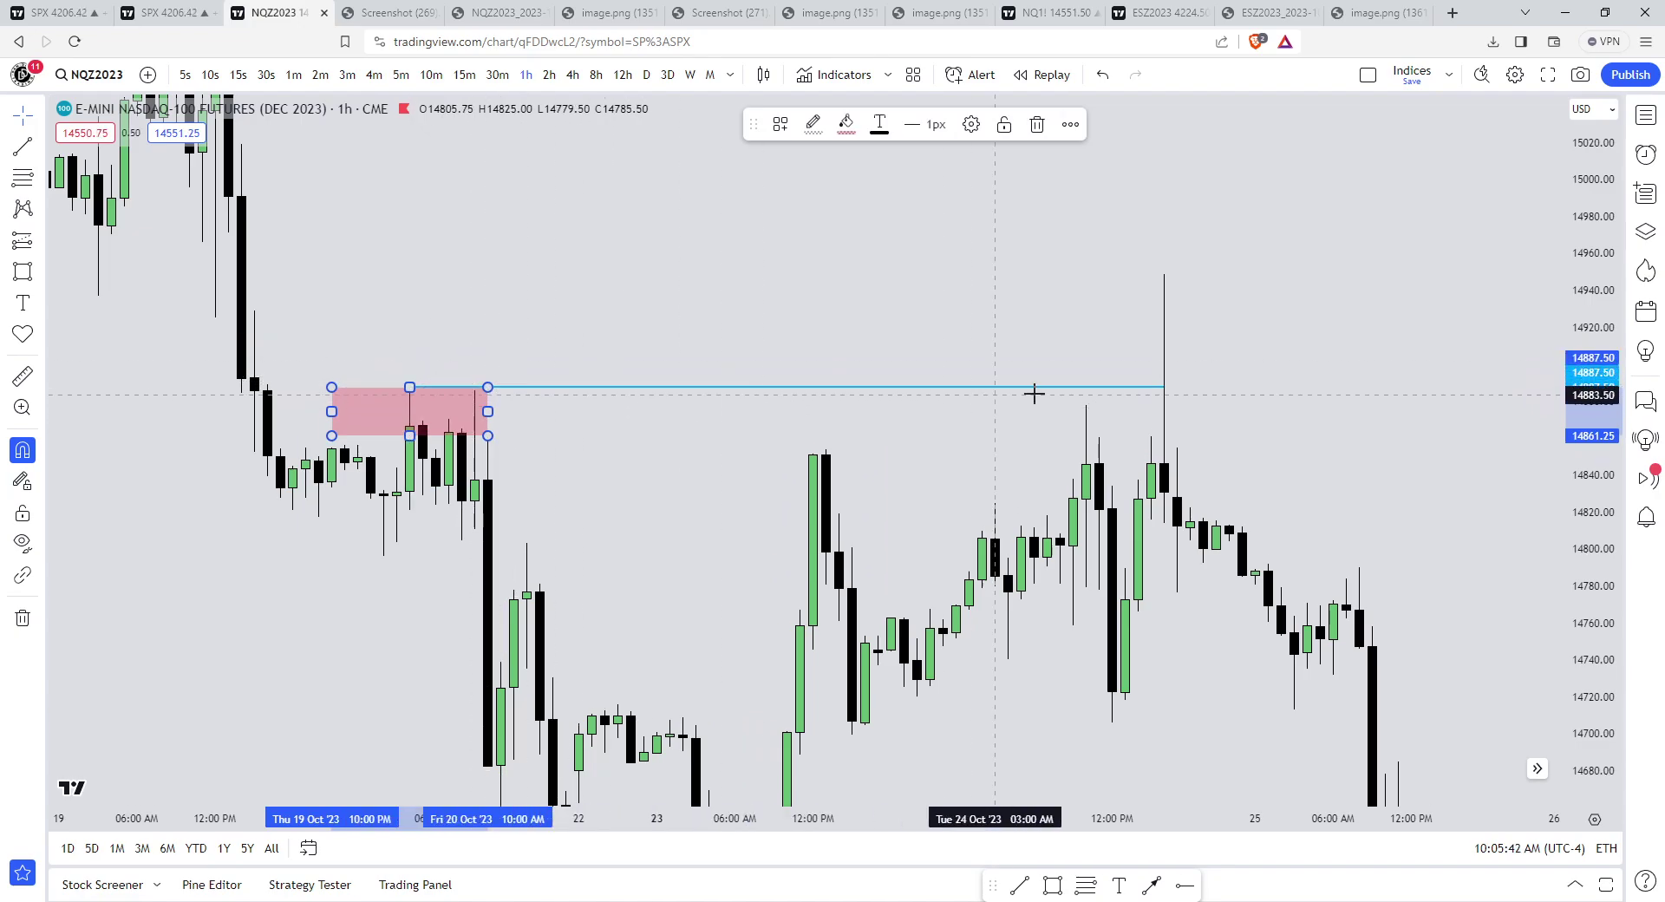
- Set the chart to the 15-minute timeframe and bring the 24 October spike through 14887.50 into view
drag(1592, 579, 1592, 396)
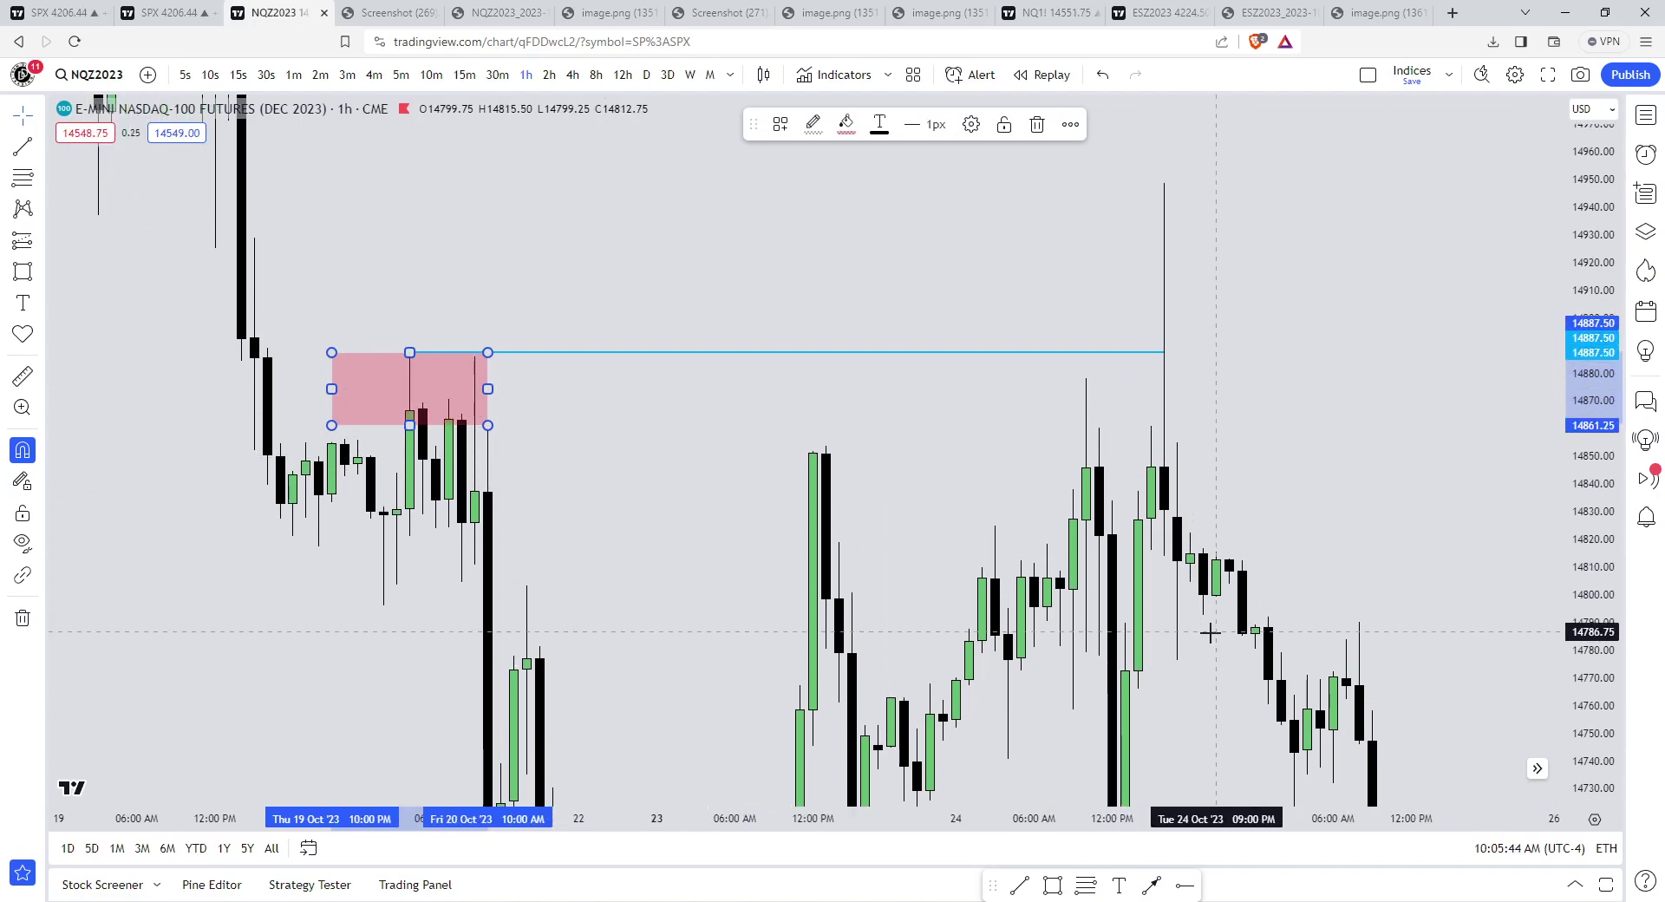
click(462, 75)
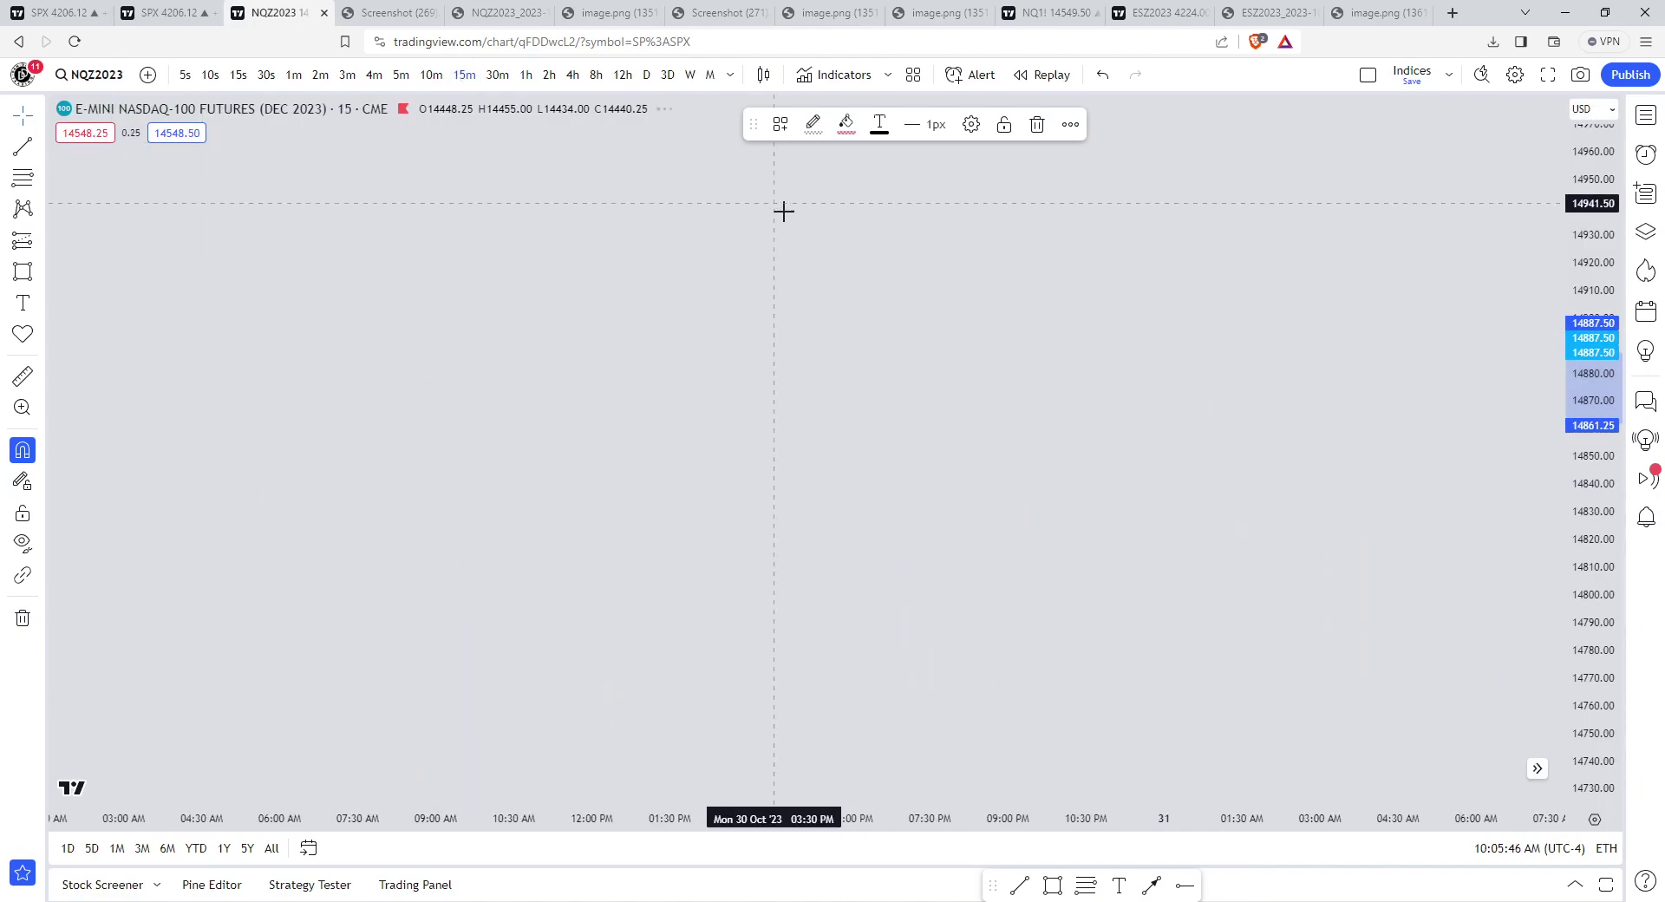
scroll(1098, 212, up, 12)
drag(632, 230, 1115, 185)
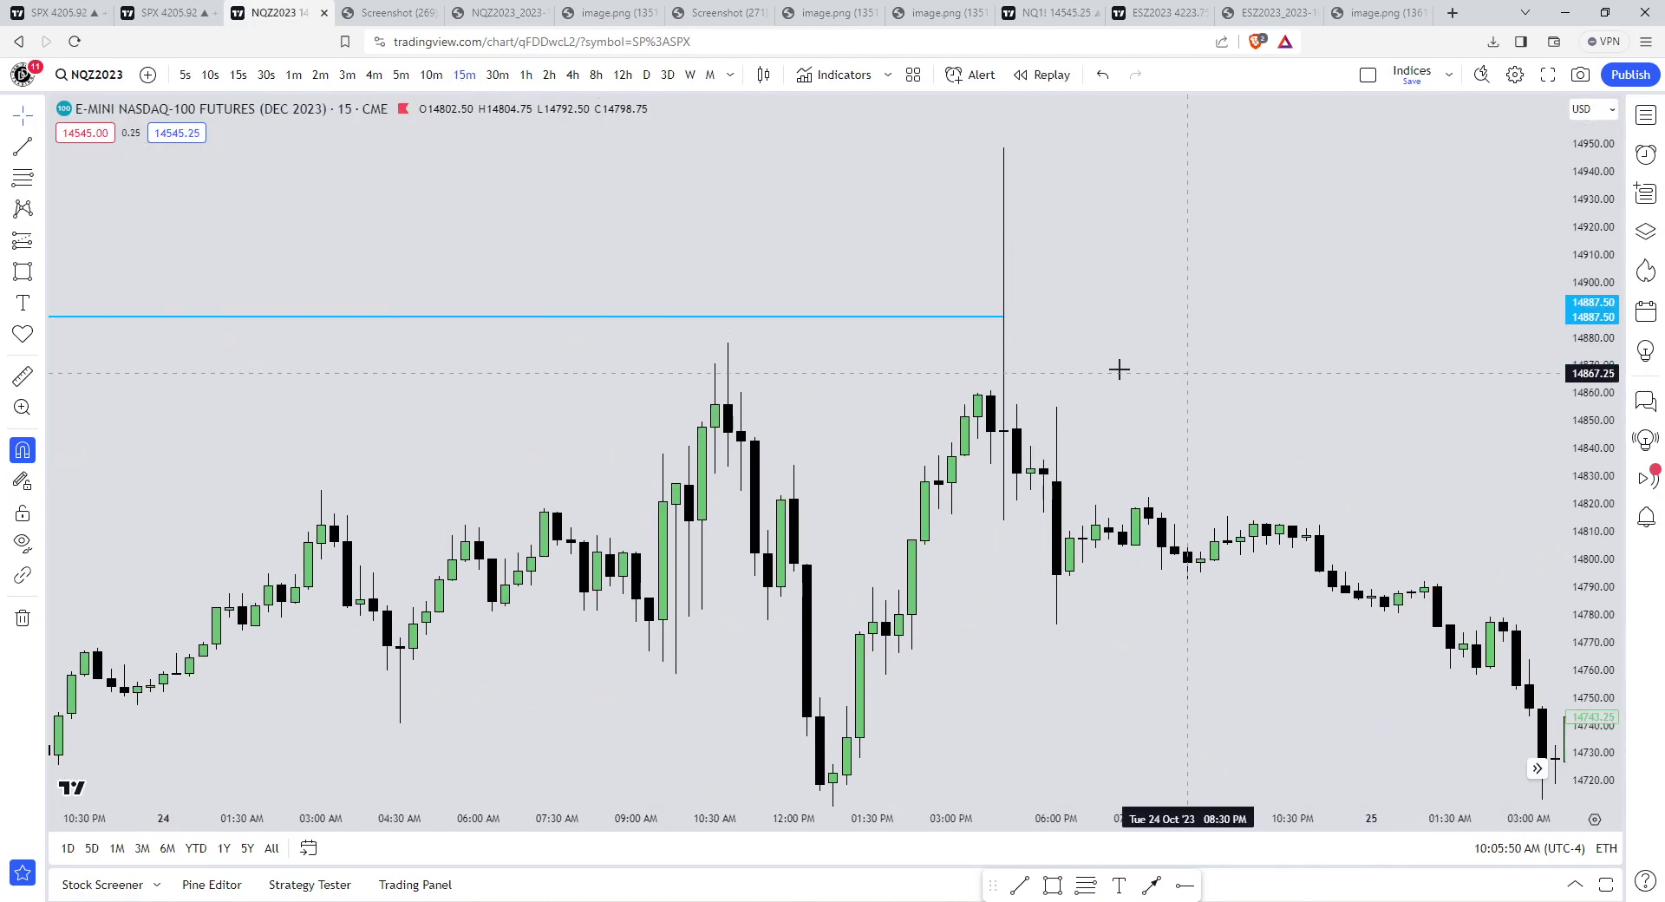
- Draw a red rectangle from 04:45 PM to 10:30 PM on 24 October, spanning 14828.75 down to 14786.25
click(23, 271)
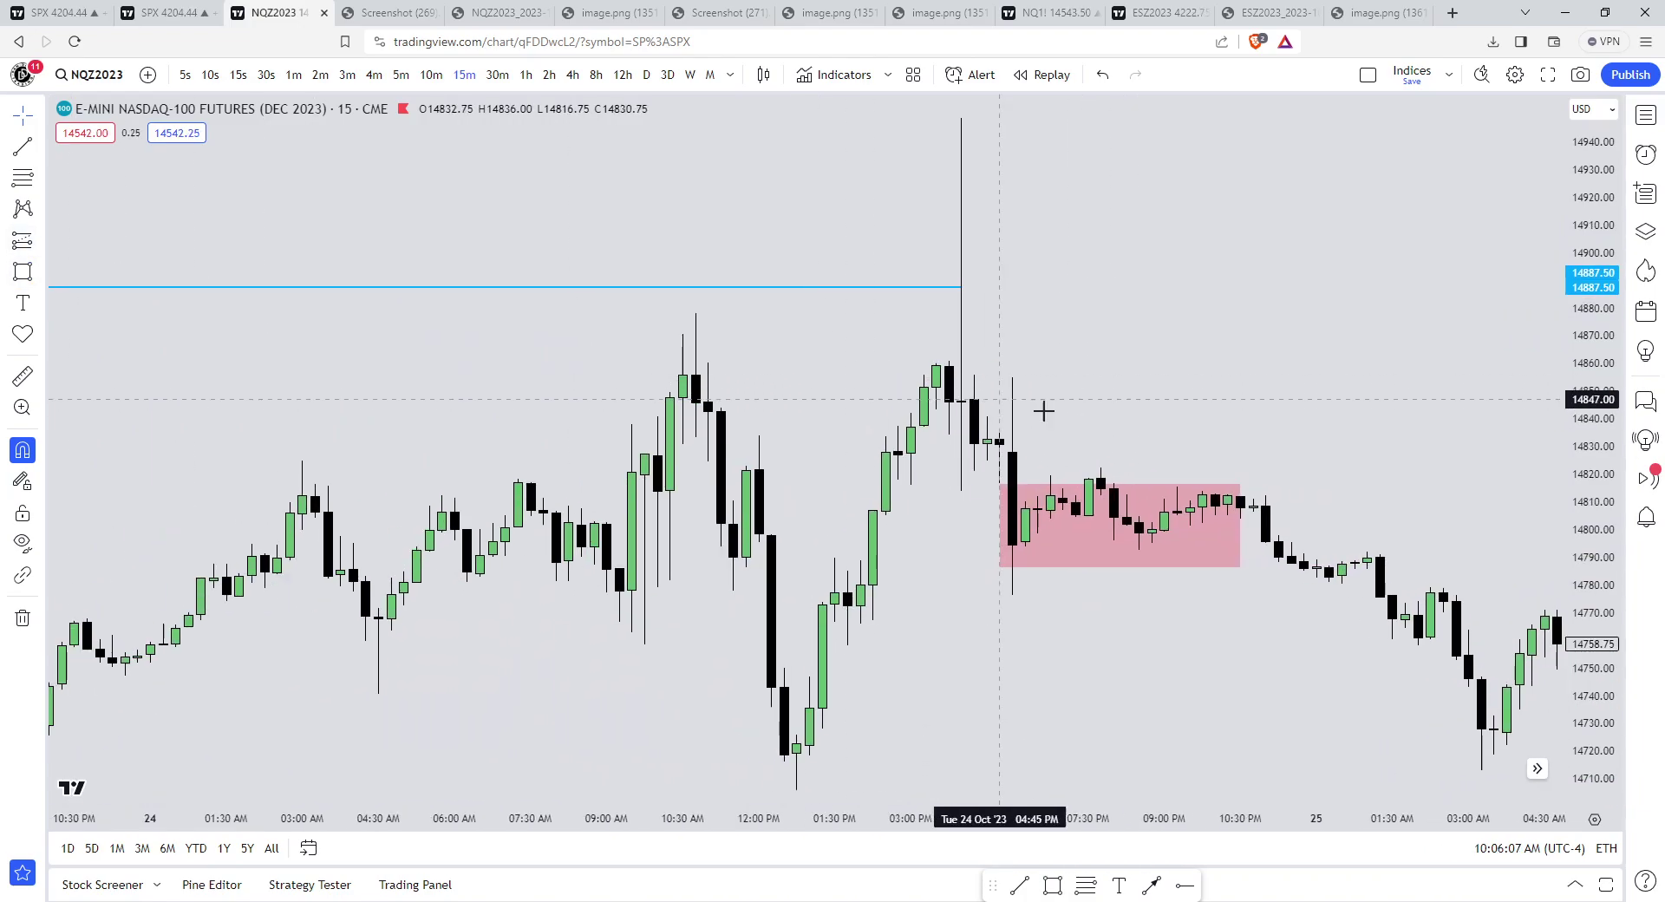
mouse_move(1119, 483)
mouse_down()
mouse_move(1156, 461)
mouse_move(1320, 452)
mouse_up()
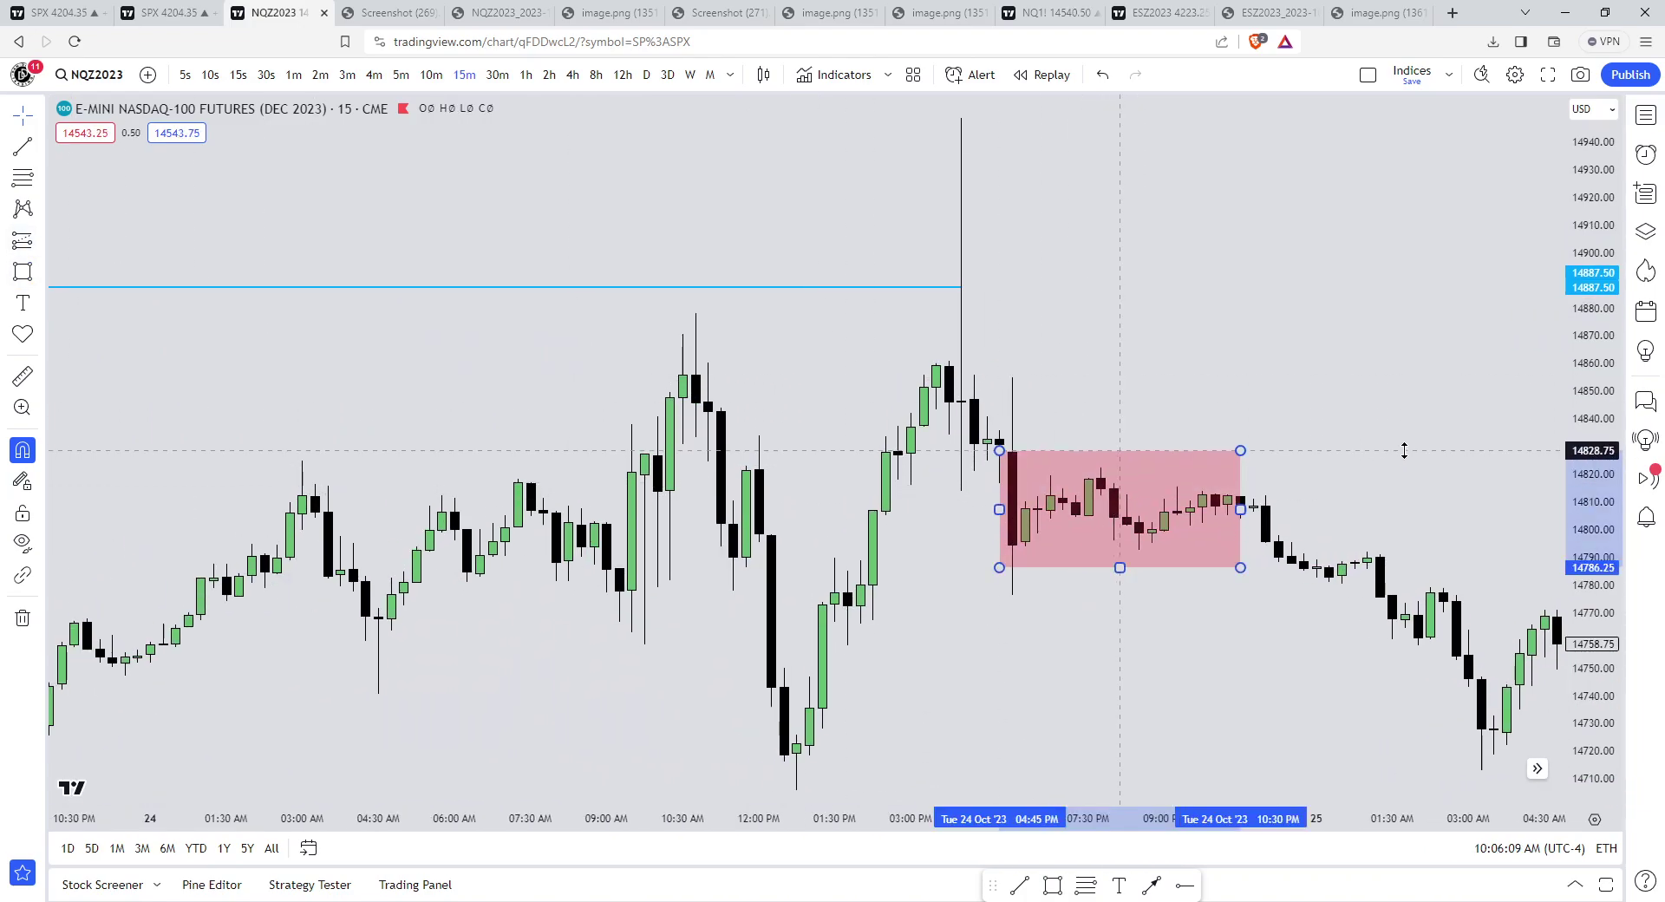
click(1152, 327)
- Raise the bottom edge of the equal-highs rectangle so it covers only a thin band beneath the 14887.50 line
scroll(1187, 333, down, 3)
scroll(1185, 334, down, 3)
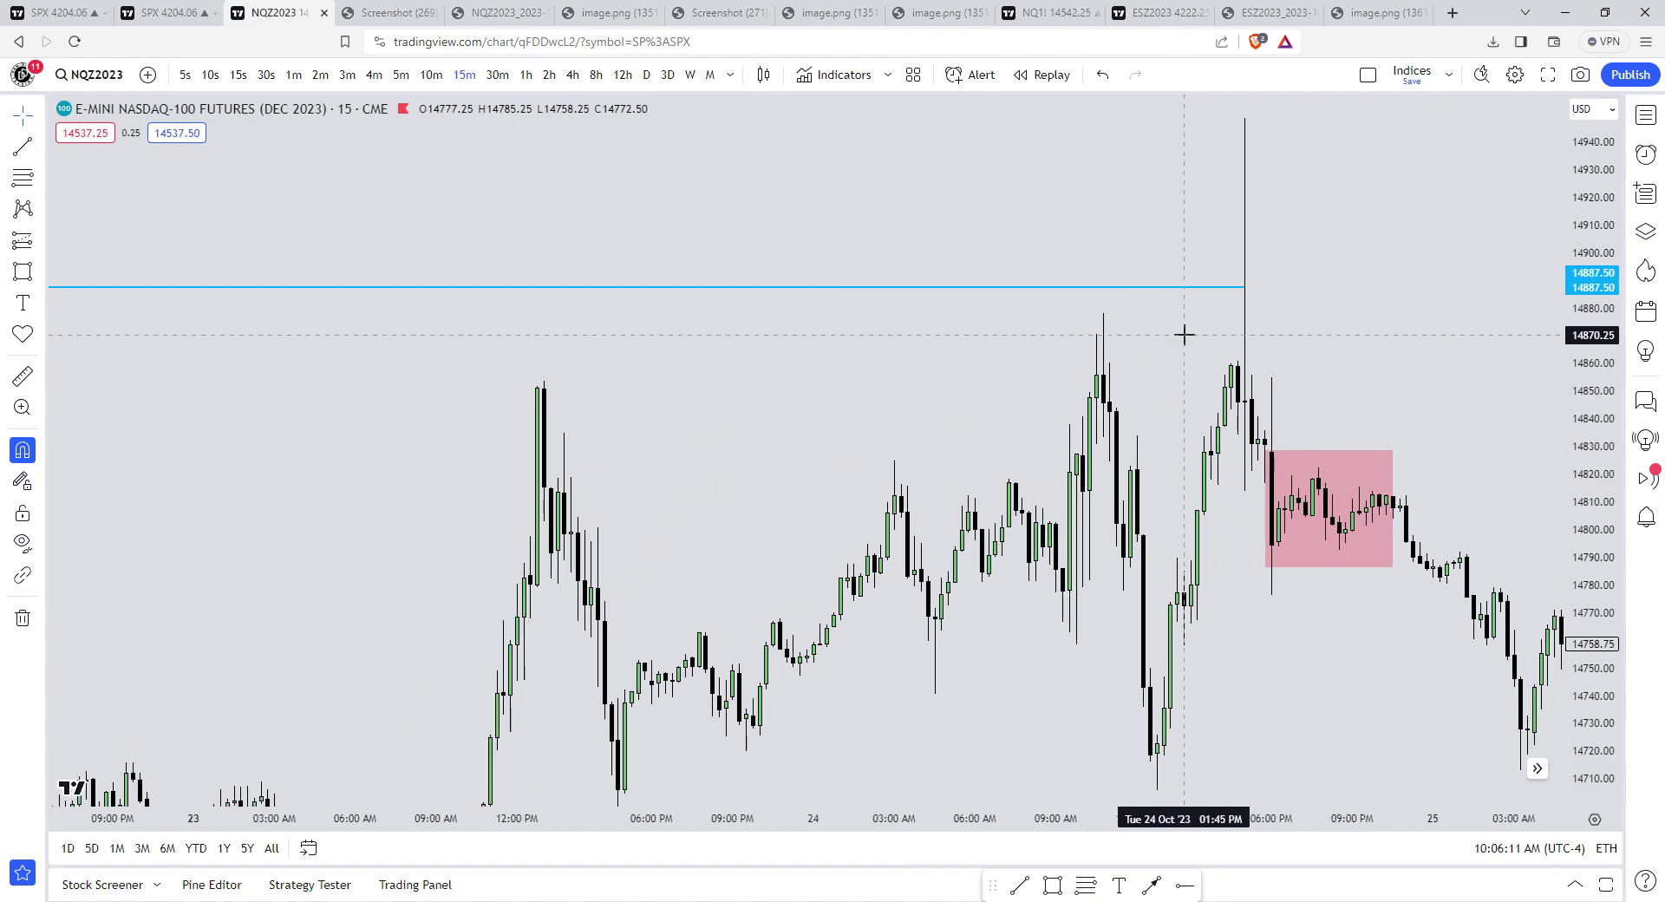
scroll(1127, 382, down, 5)
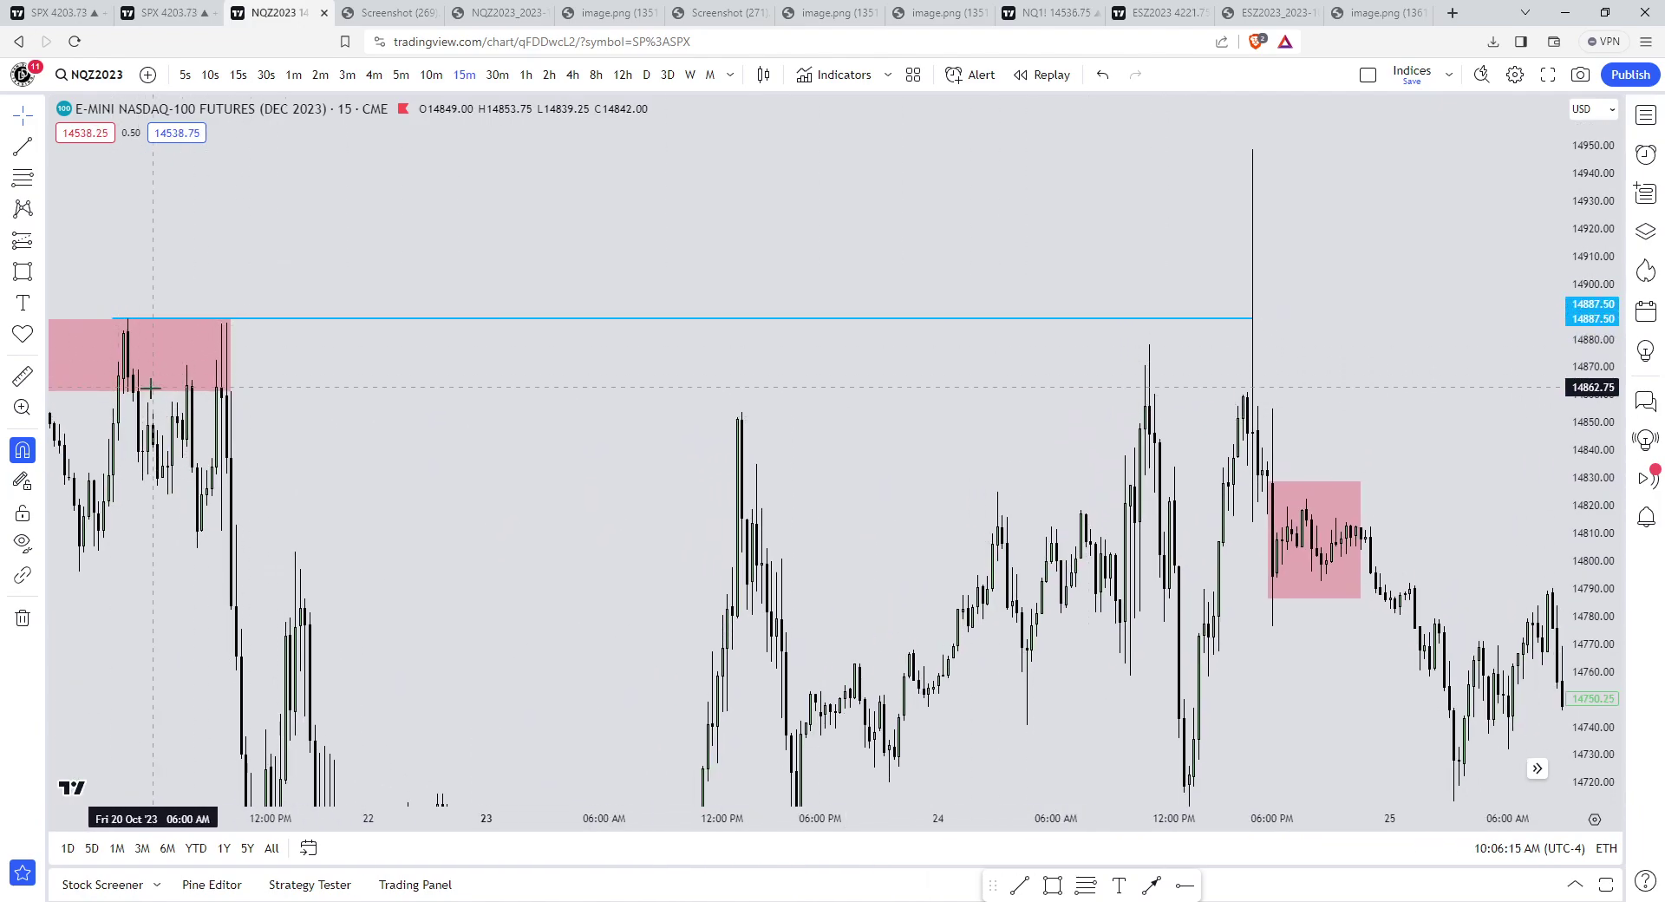
drag(113, 391, 113, 344)
click(517, 342)
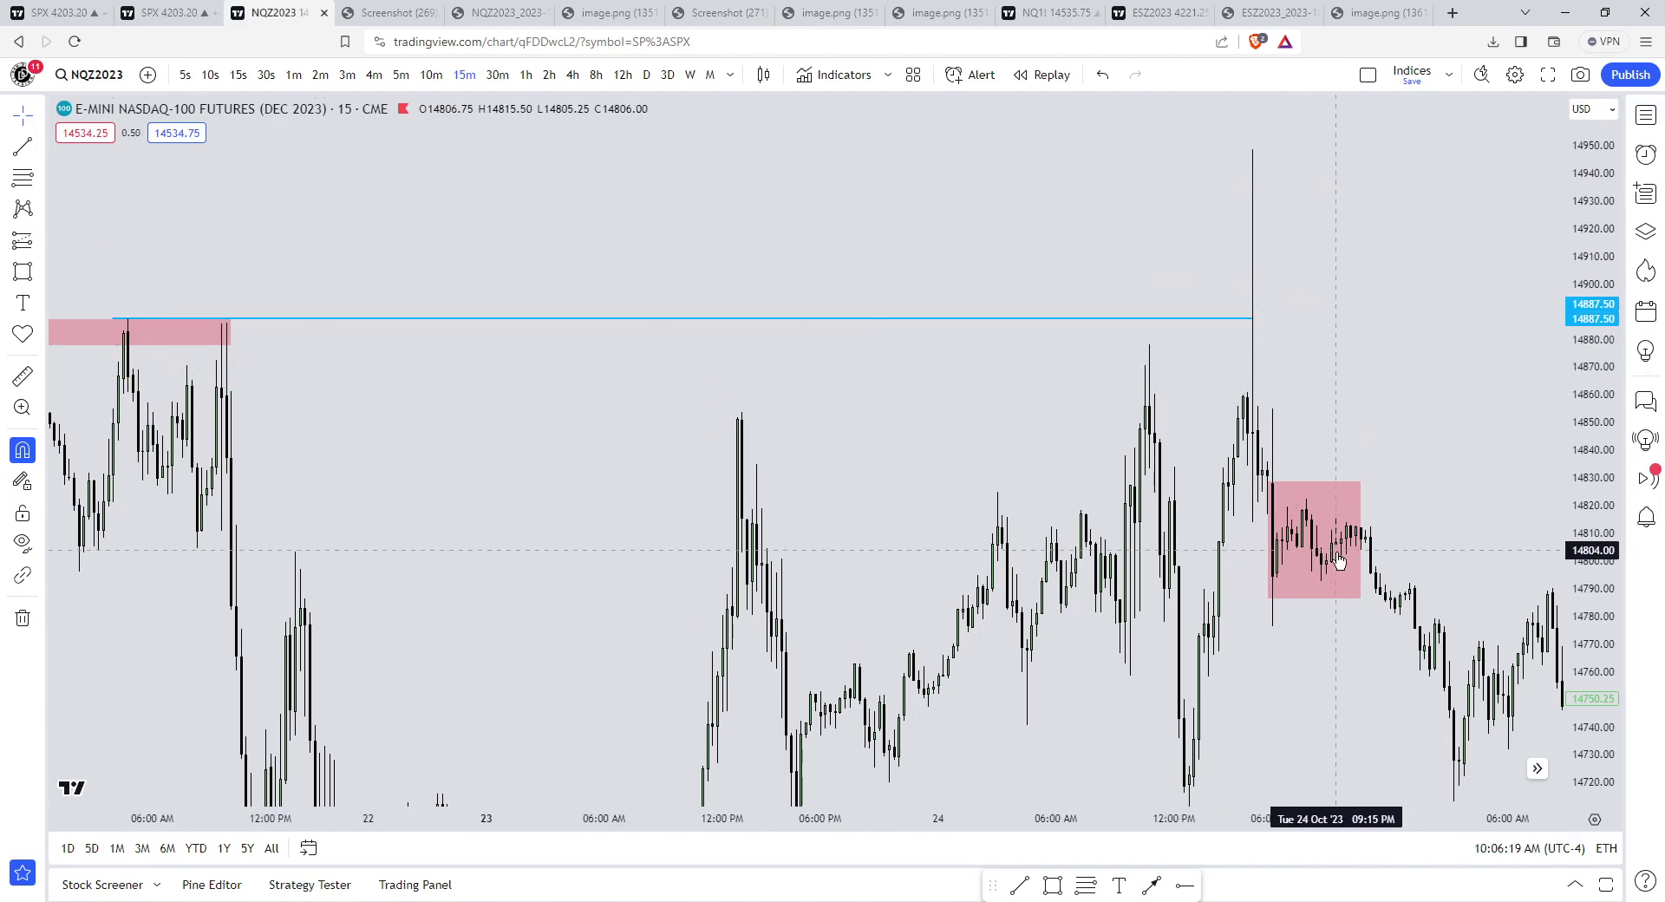
- Draw a horizontal line at 14816.00 from 03:00 PM to 06:00 PM on 24 October and colour it red
scroll(1331, 555, up, 3)
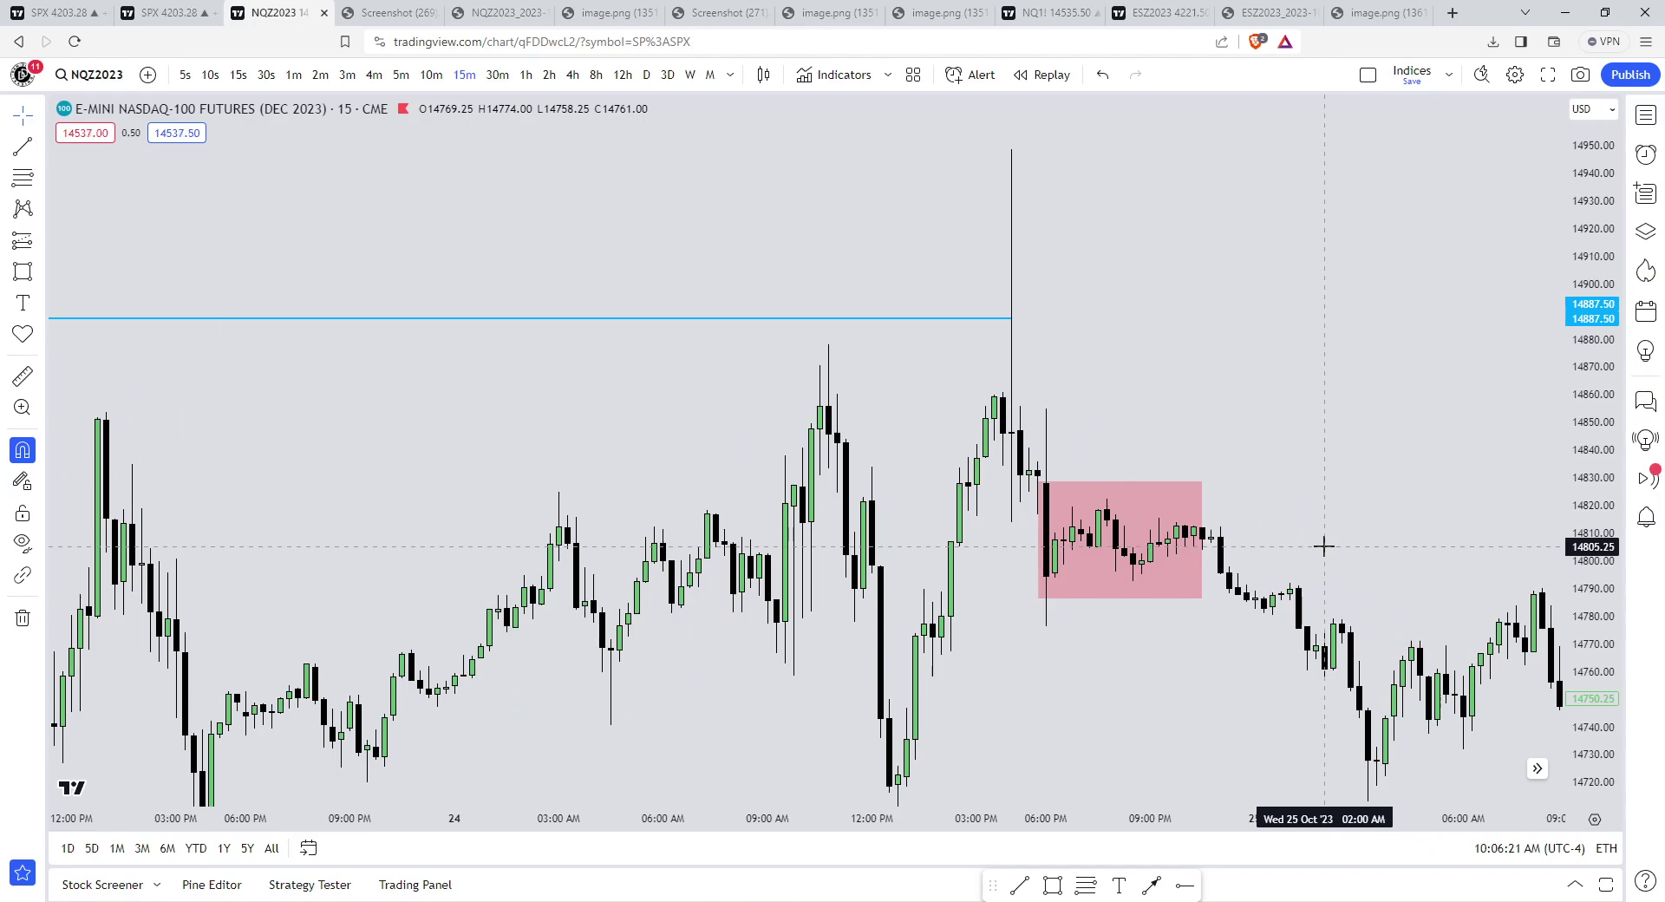
scroll(1063, 326, up, 3)
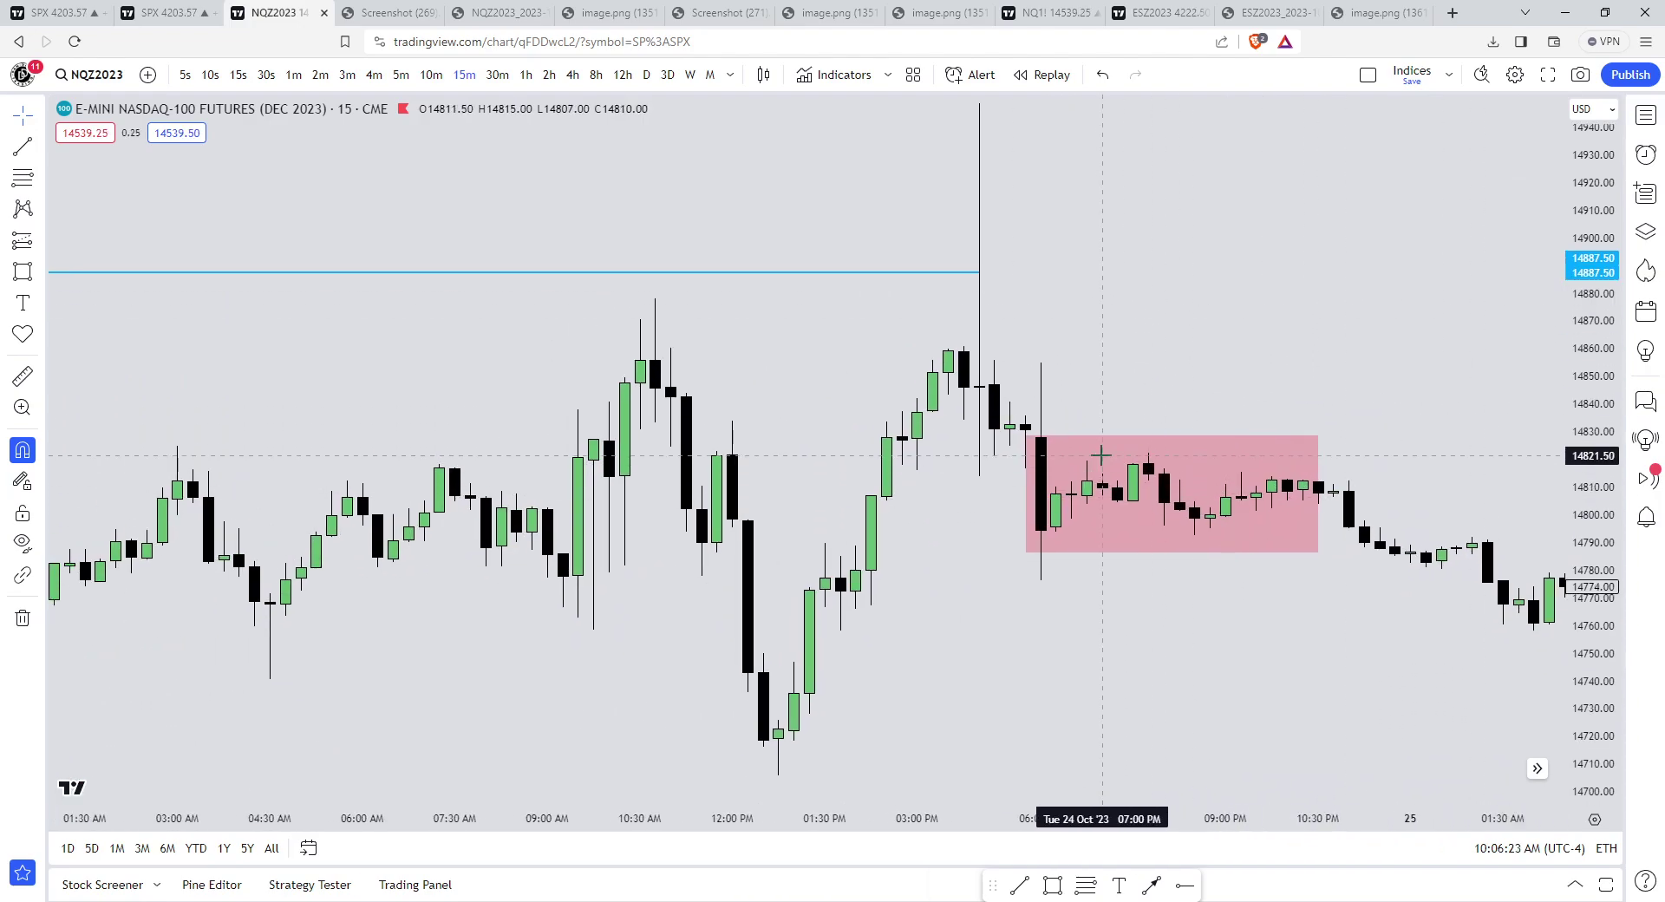
click(22, 146)
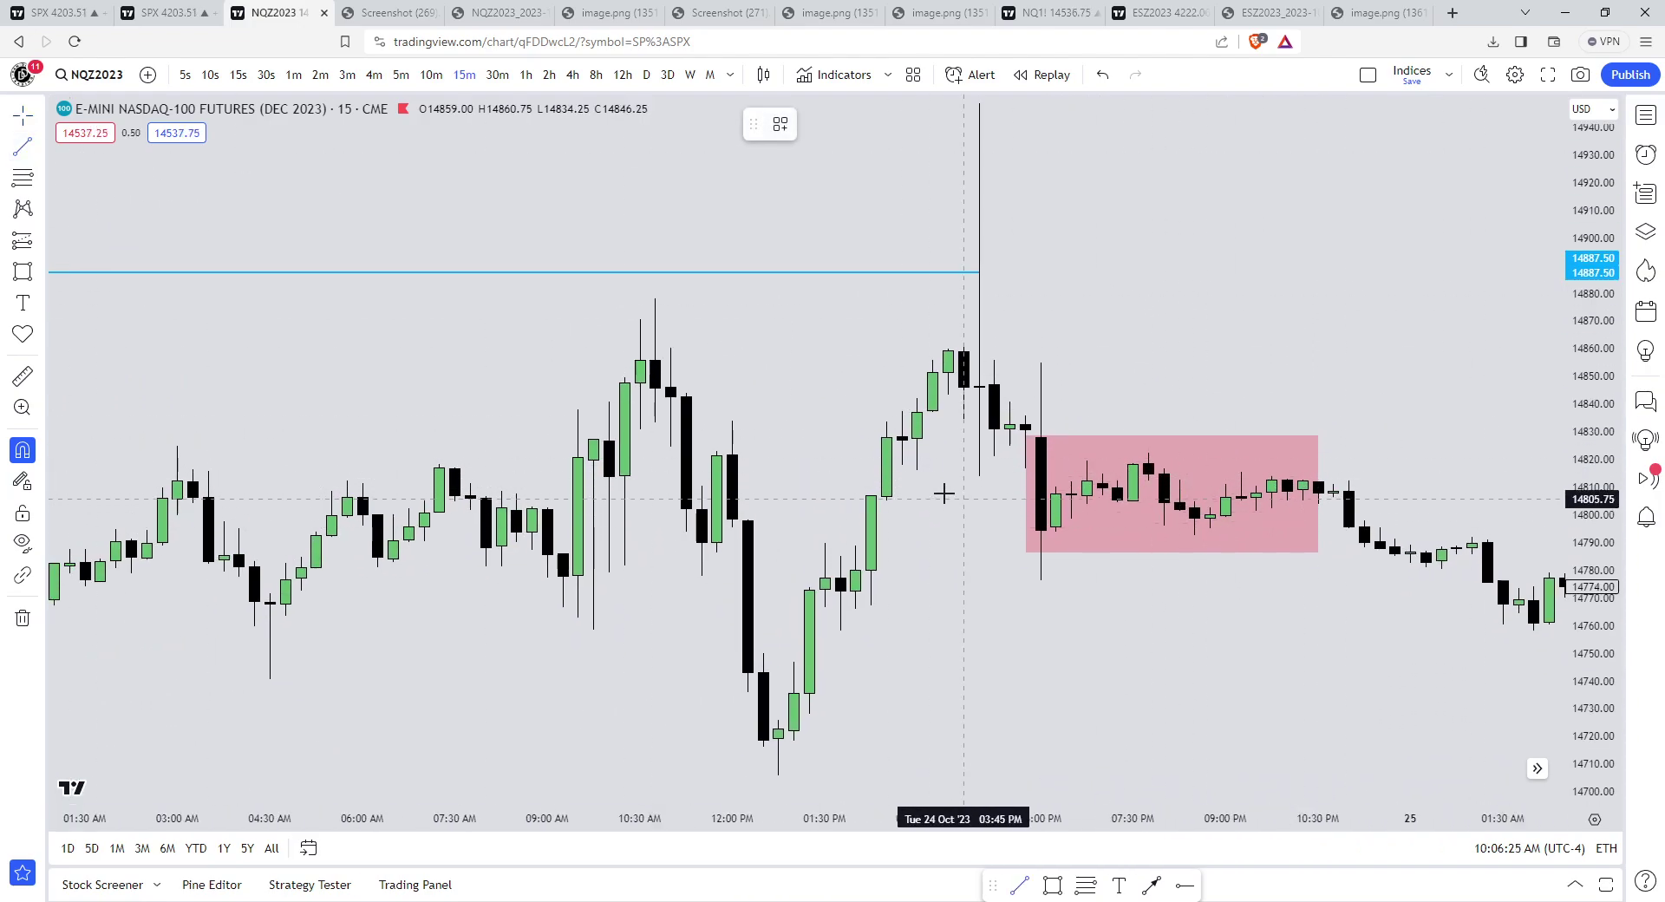
click(916, 470)
click(1040, 470)
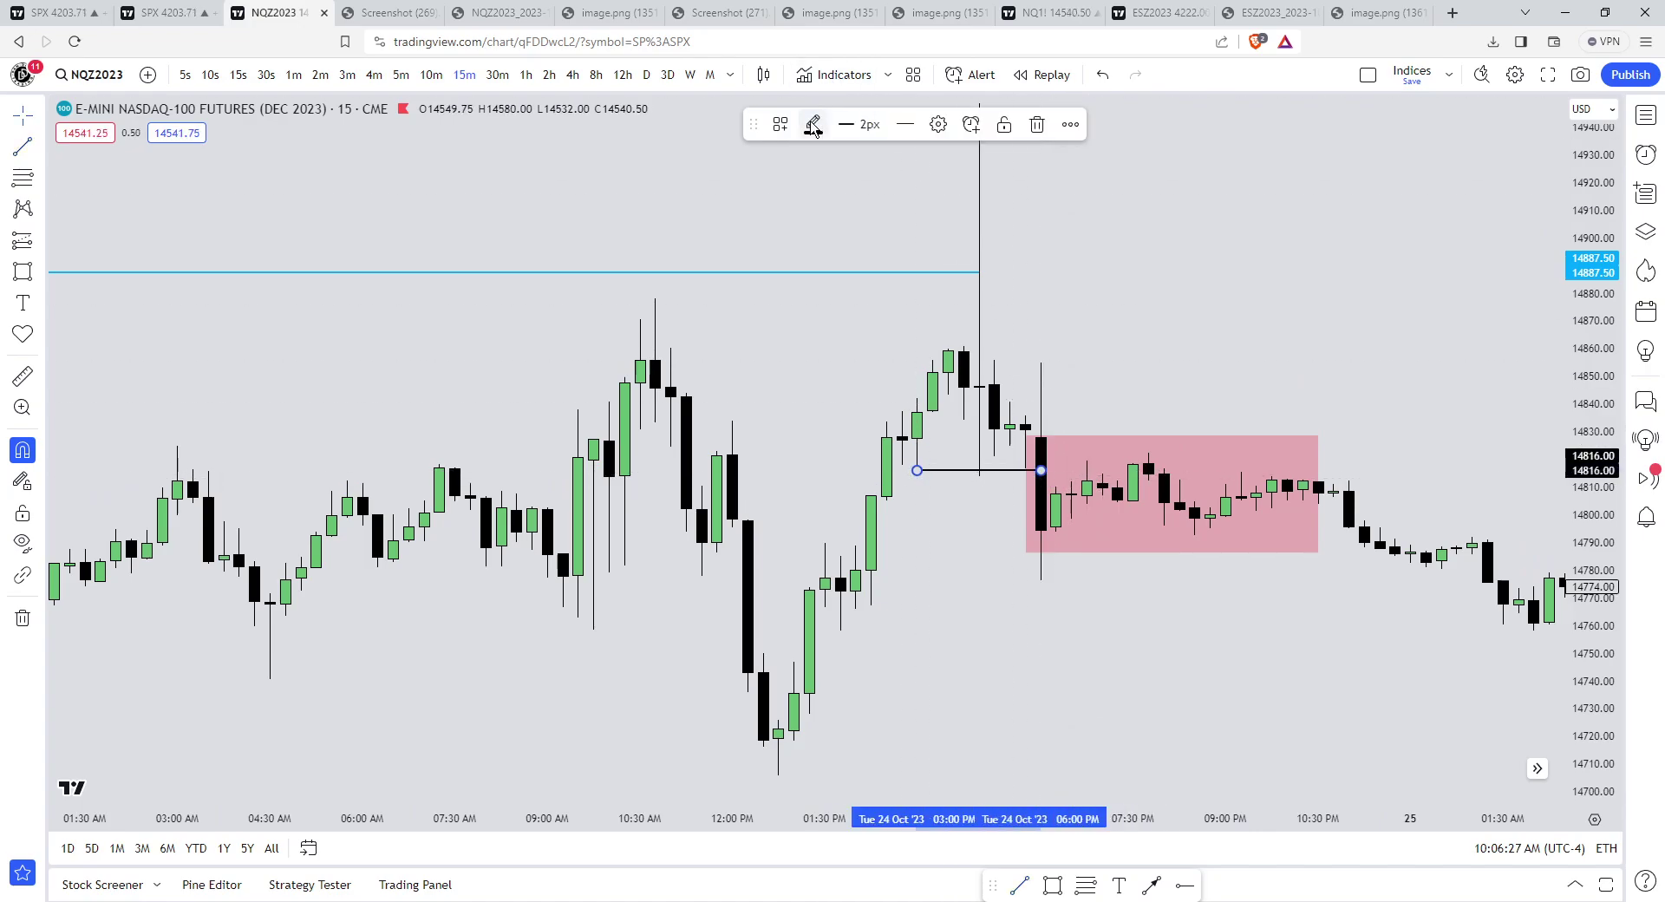
click(1074, 348)
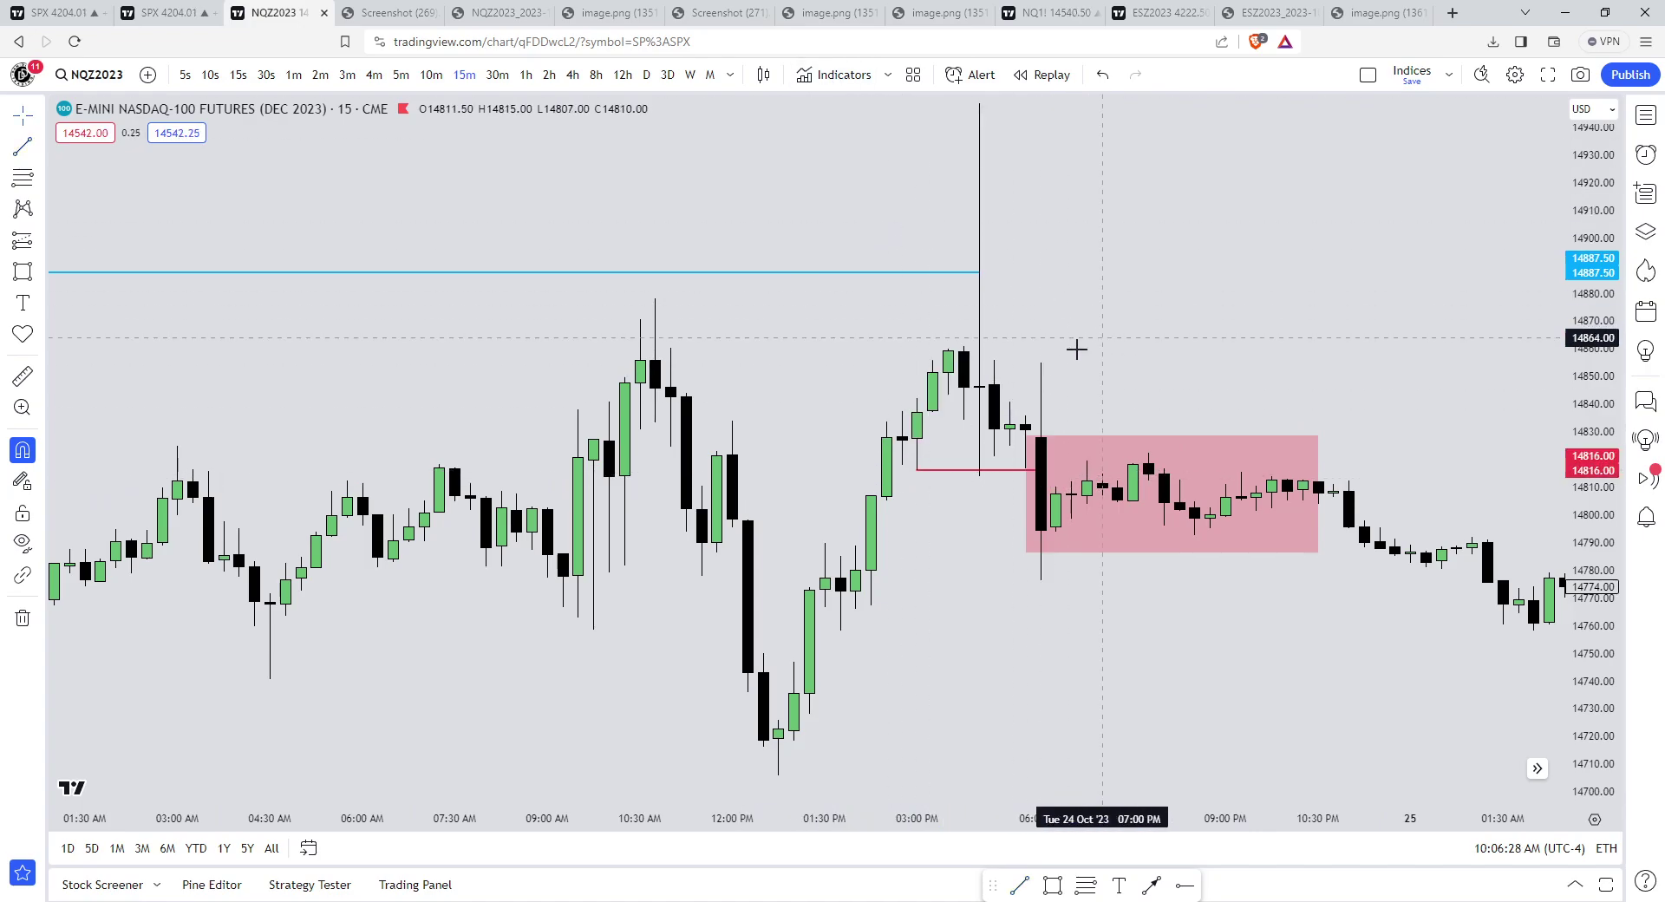
- Delete the red rectangle over the evening candles of 24 October
click(1167, 442)
key(Delete)
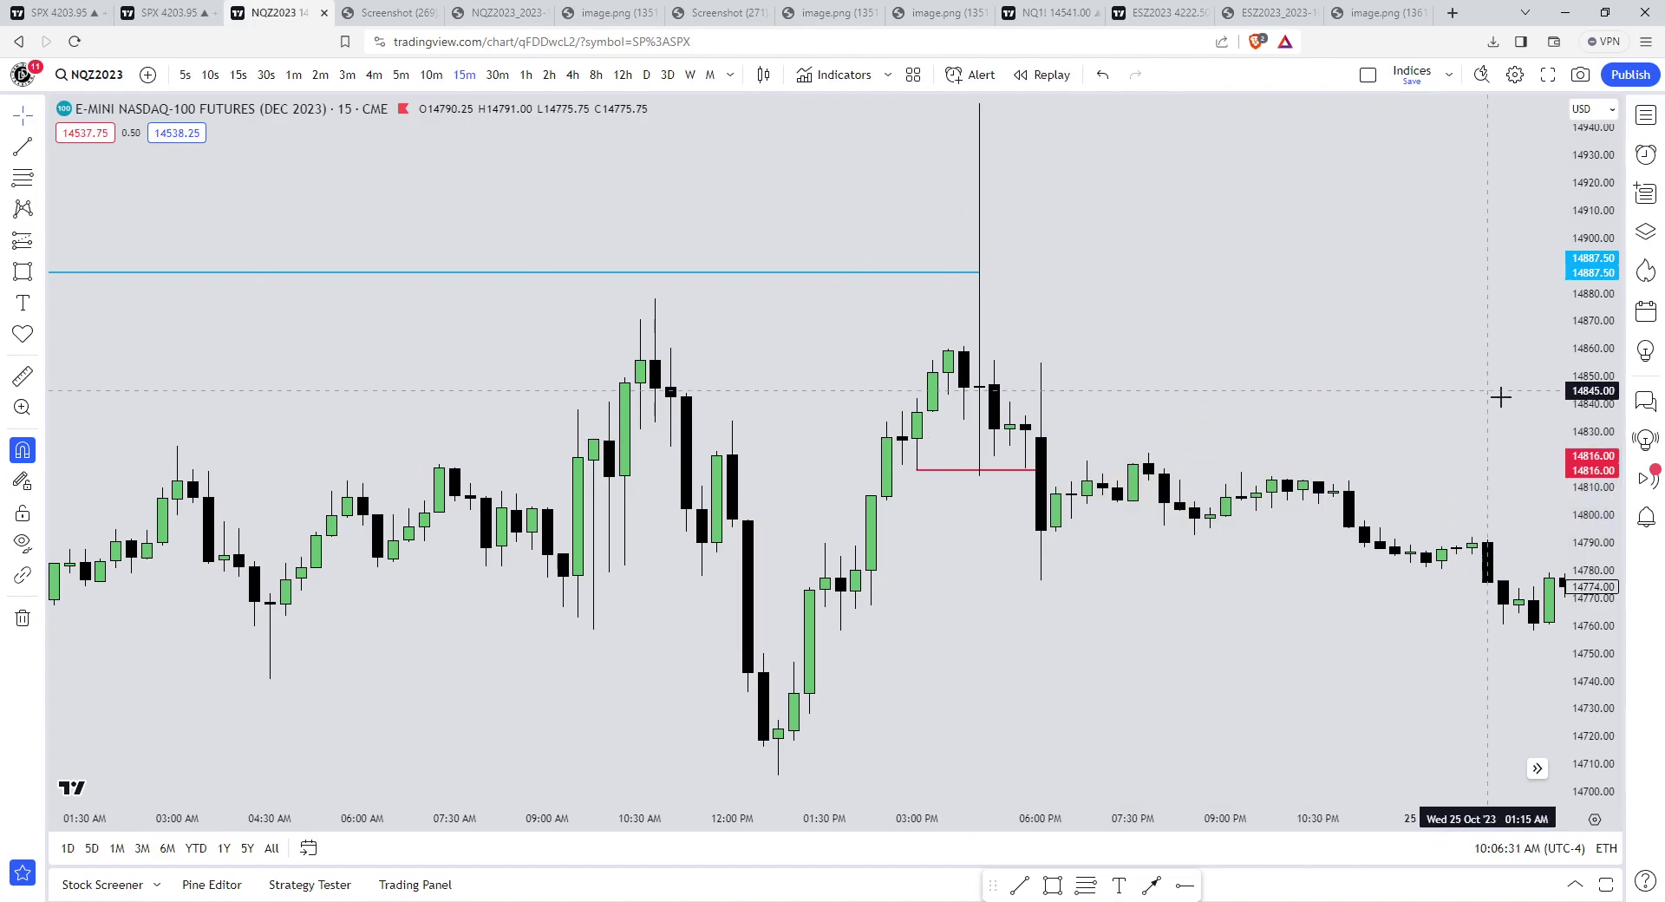
drag(1613, 633, 1606, 415)
drag(1152, 320, 1249, 306)
scroll(1300, 347, up, 6)
drag(1595, 520, 1596, 382)
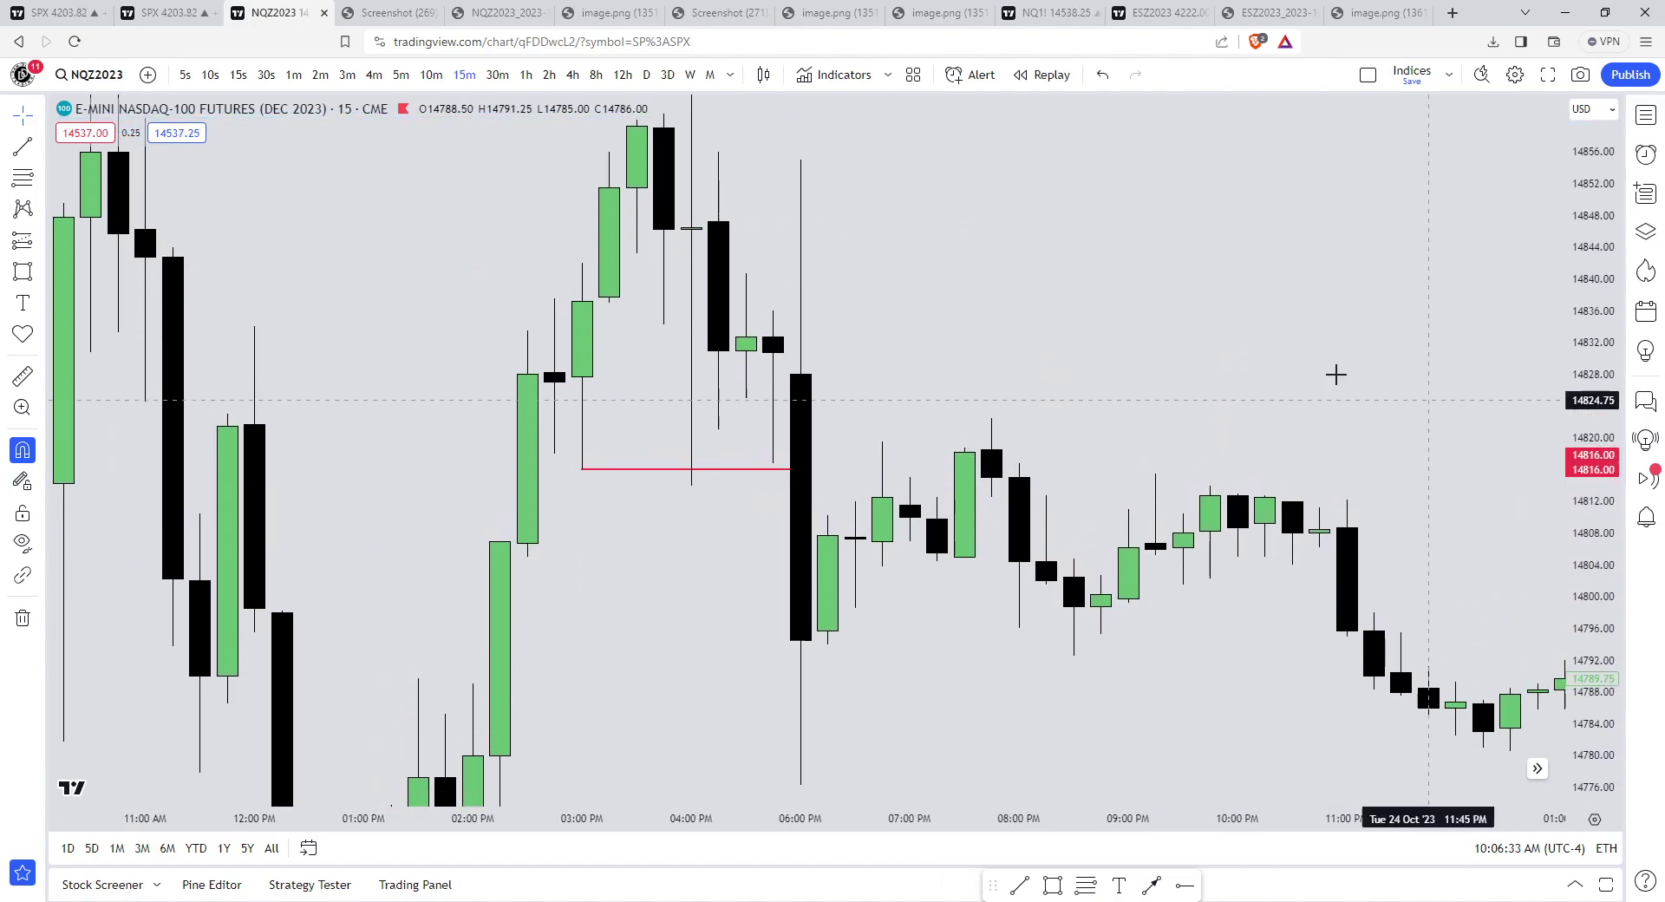
- Draw a red rectangle from 04:45 PM to about 11:30 PM on 24 October, spanning 14816.75 down to 14810.25
click(772, 465)
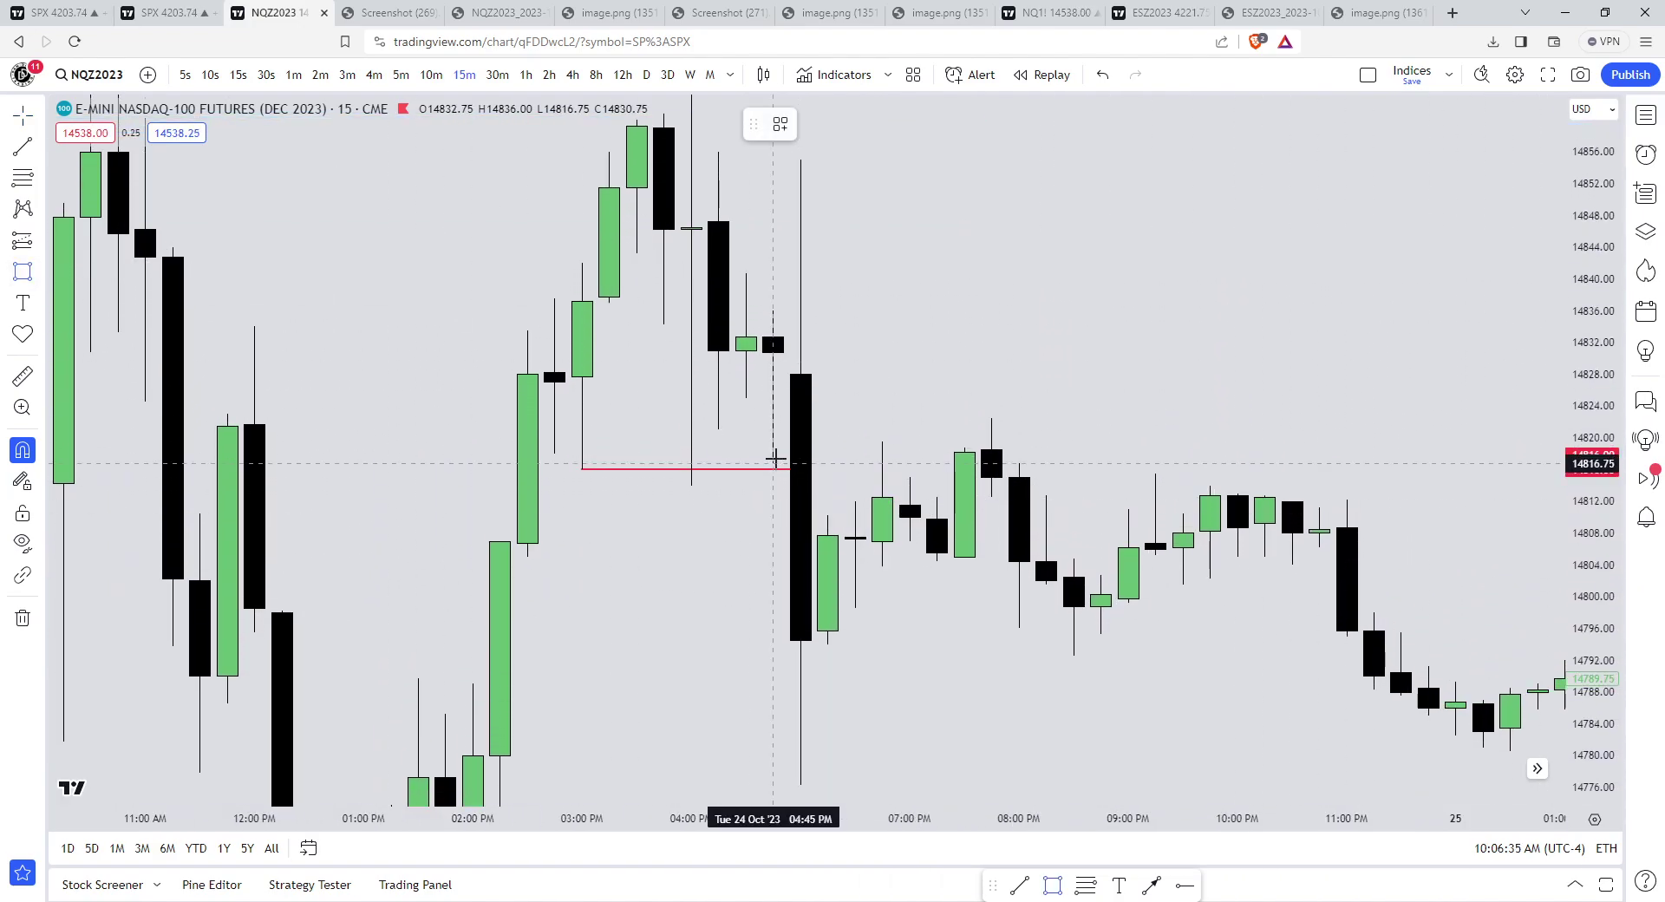
click(837, 501)
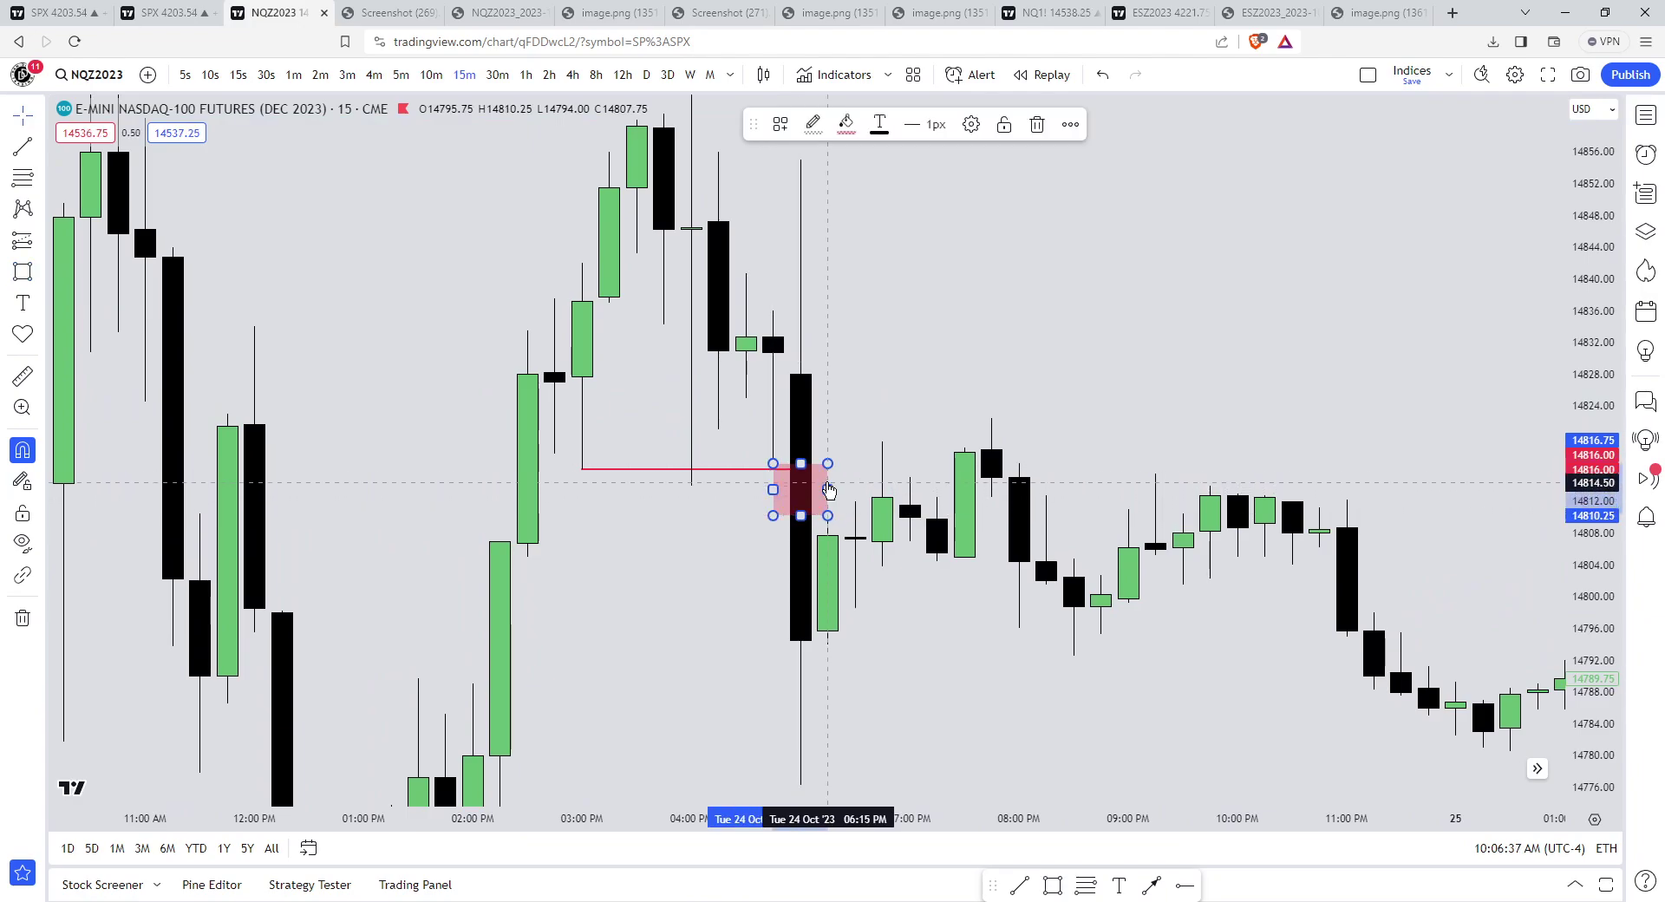
drag(826, 489, 1400, 489)
scroll(1541, 429, down, 3)
scroll(1541, 429, down, 2)
drag(1589, 391, 1509, 633)
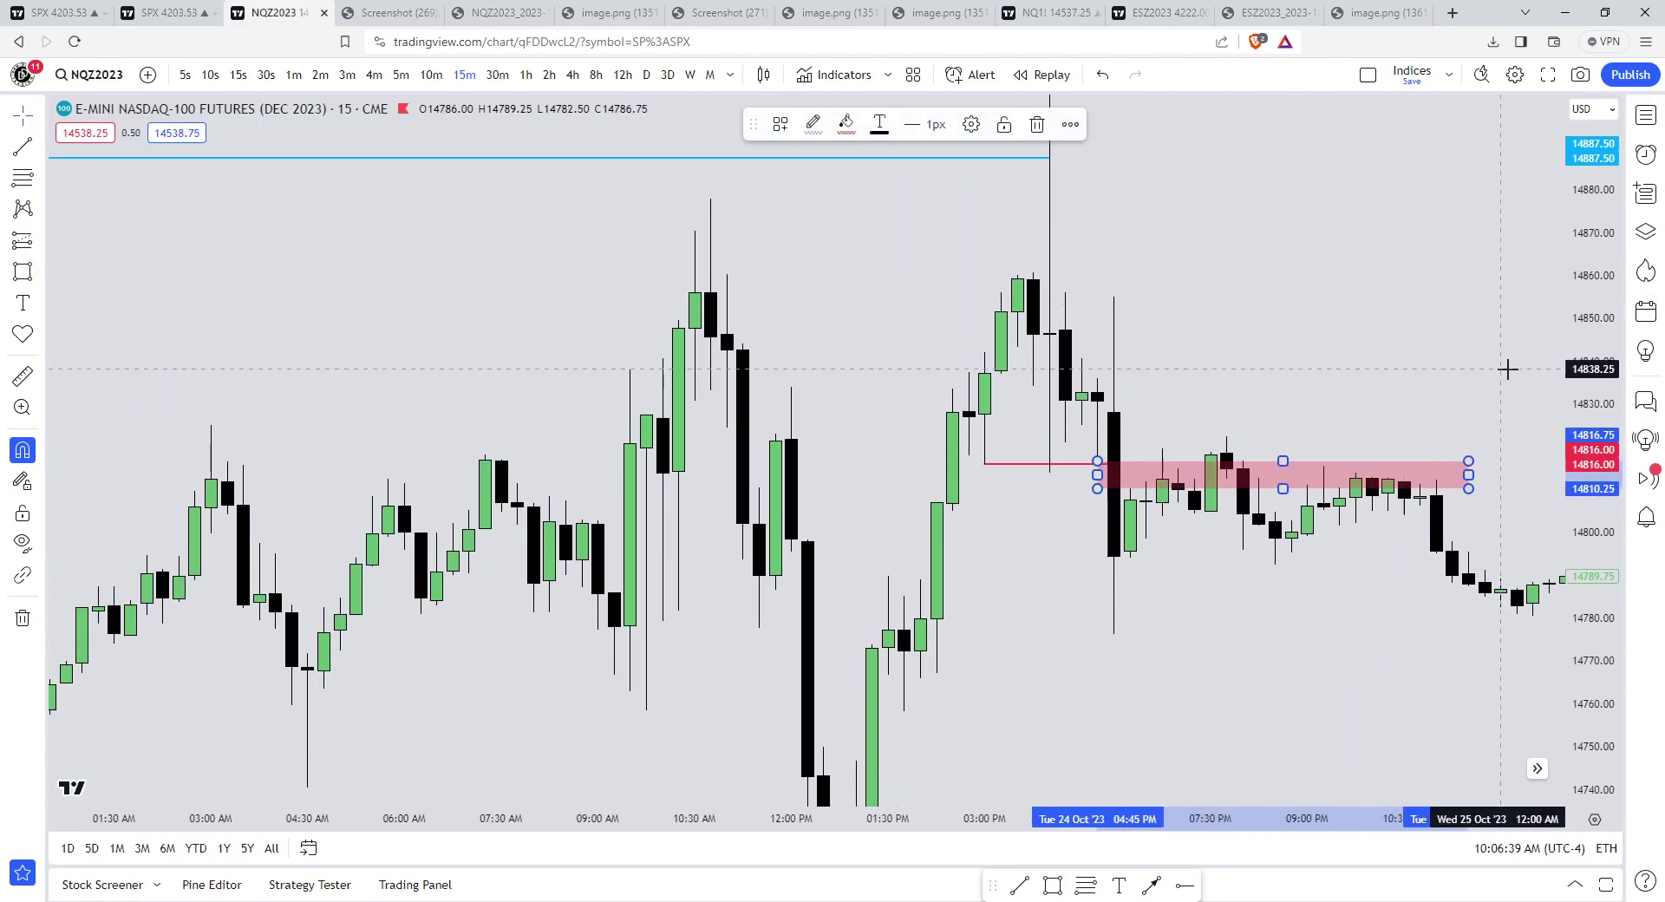
drag(1589, 325, 1535, 569)
scroll(1214, 346, down, 1)
click(1179, 293)
- Extend the red rectangle around the long 04:00 PM wick on 24 October down to 14888.25 and up to the wick's high
scroll(1171, 296, down, 3)
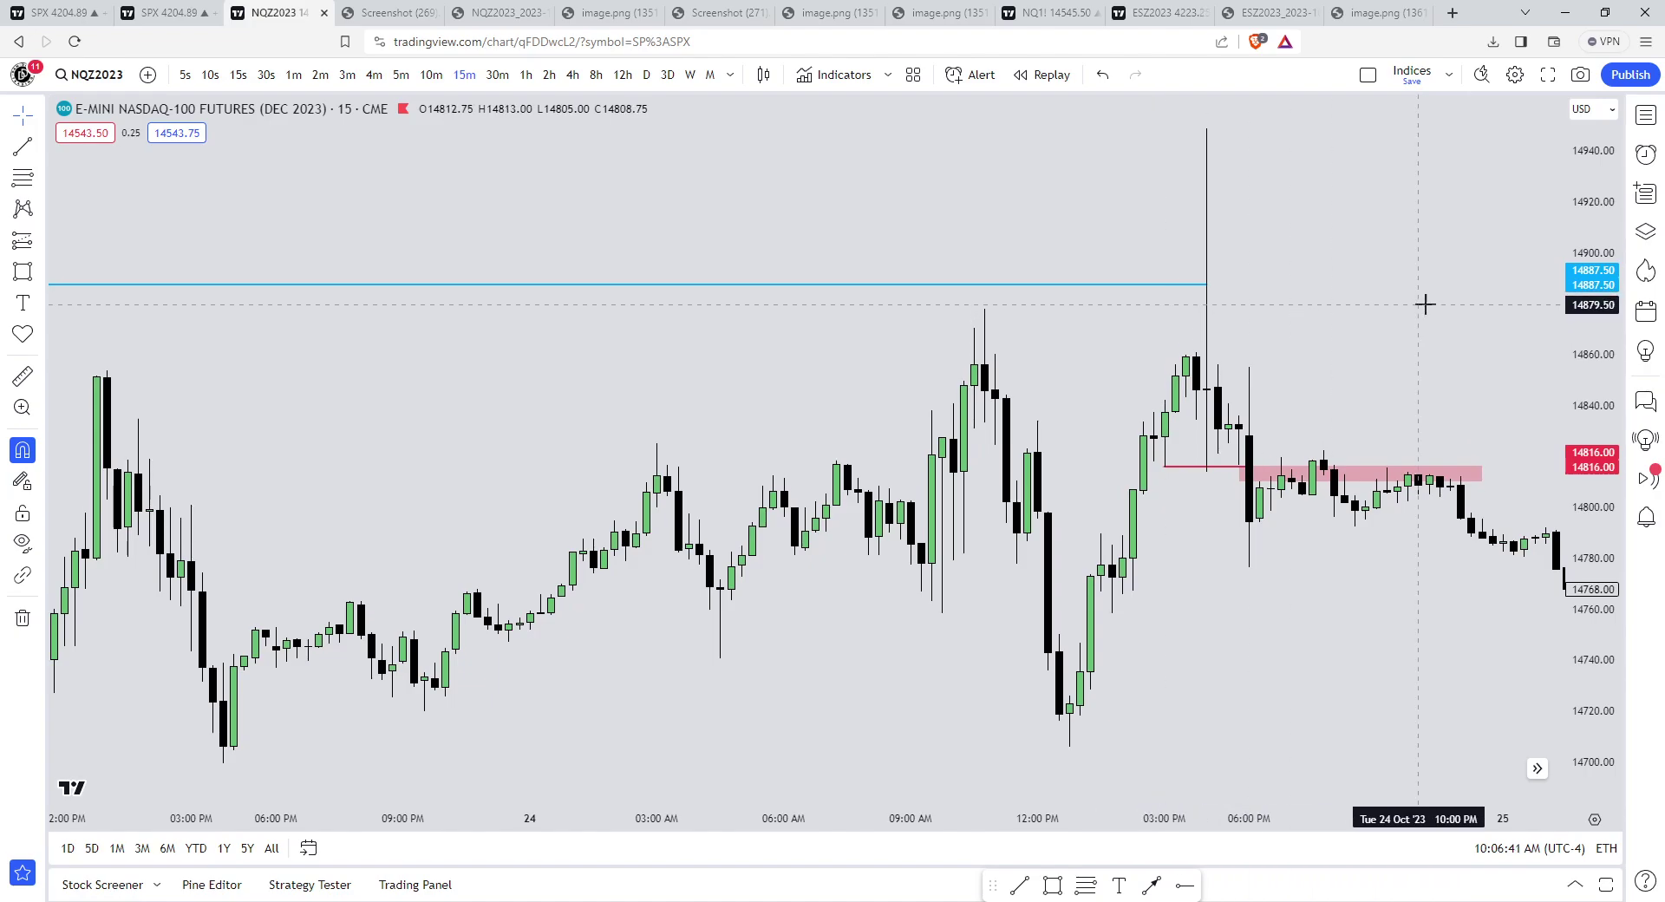
drag(1577, 423, 1574, 447)
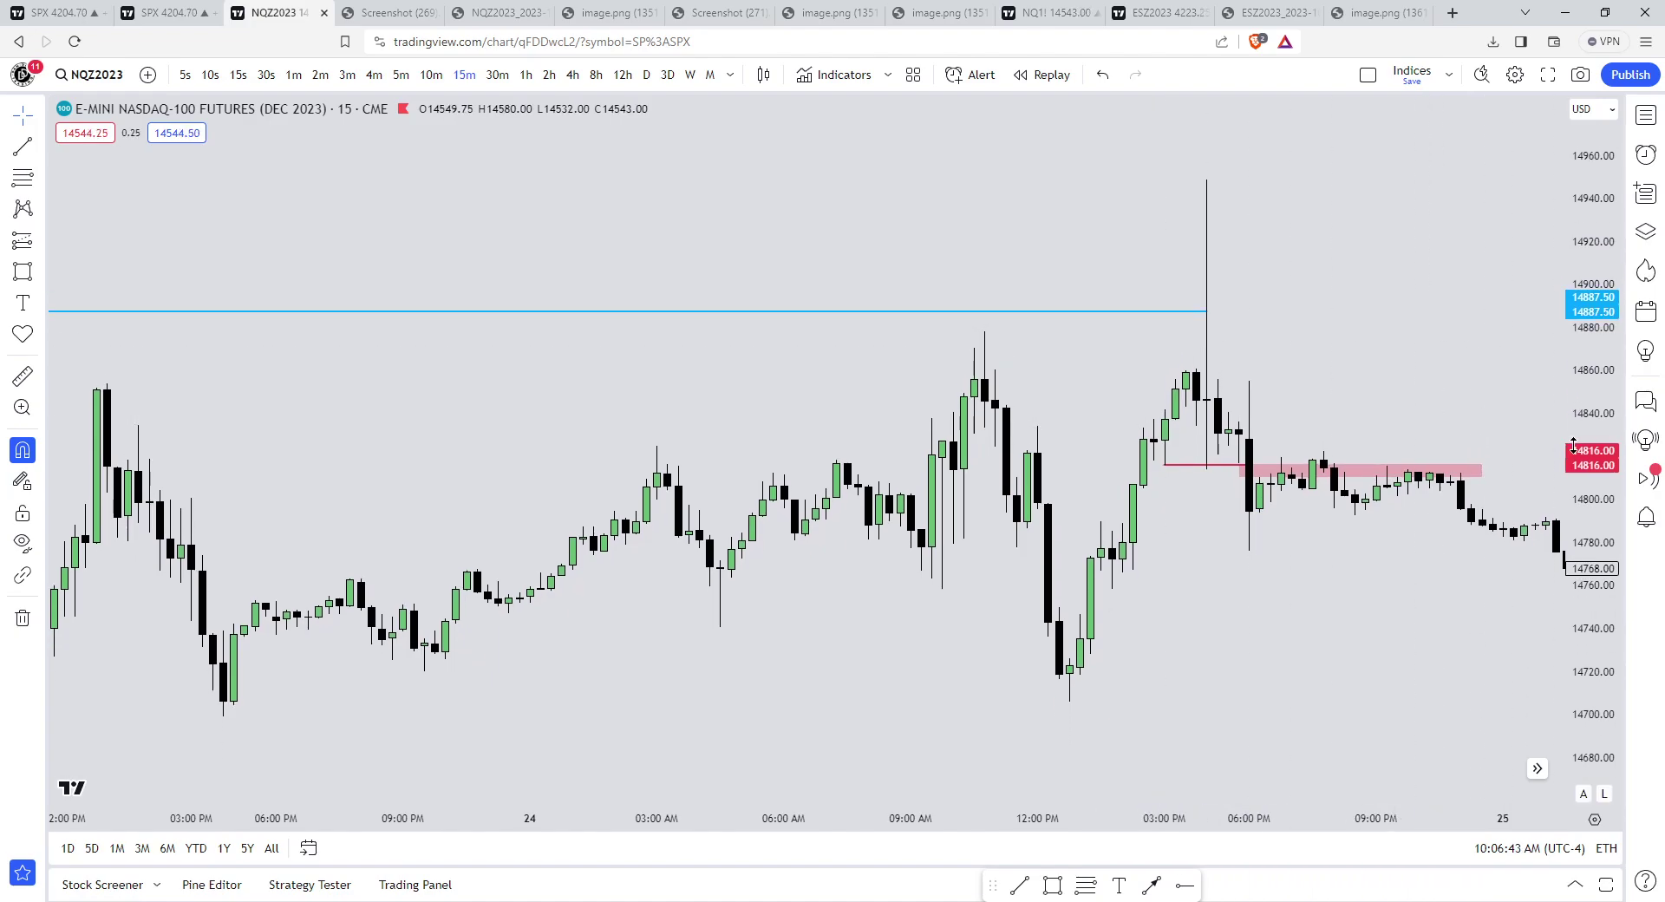
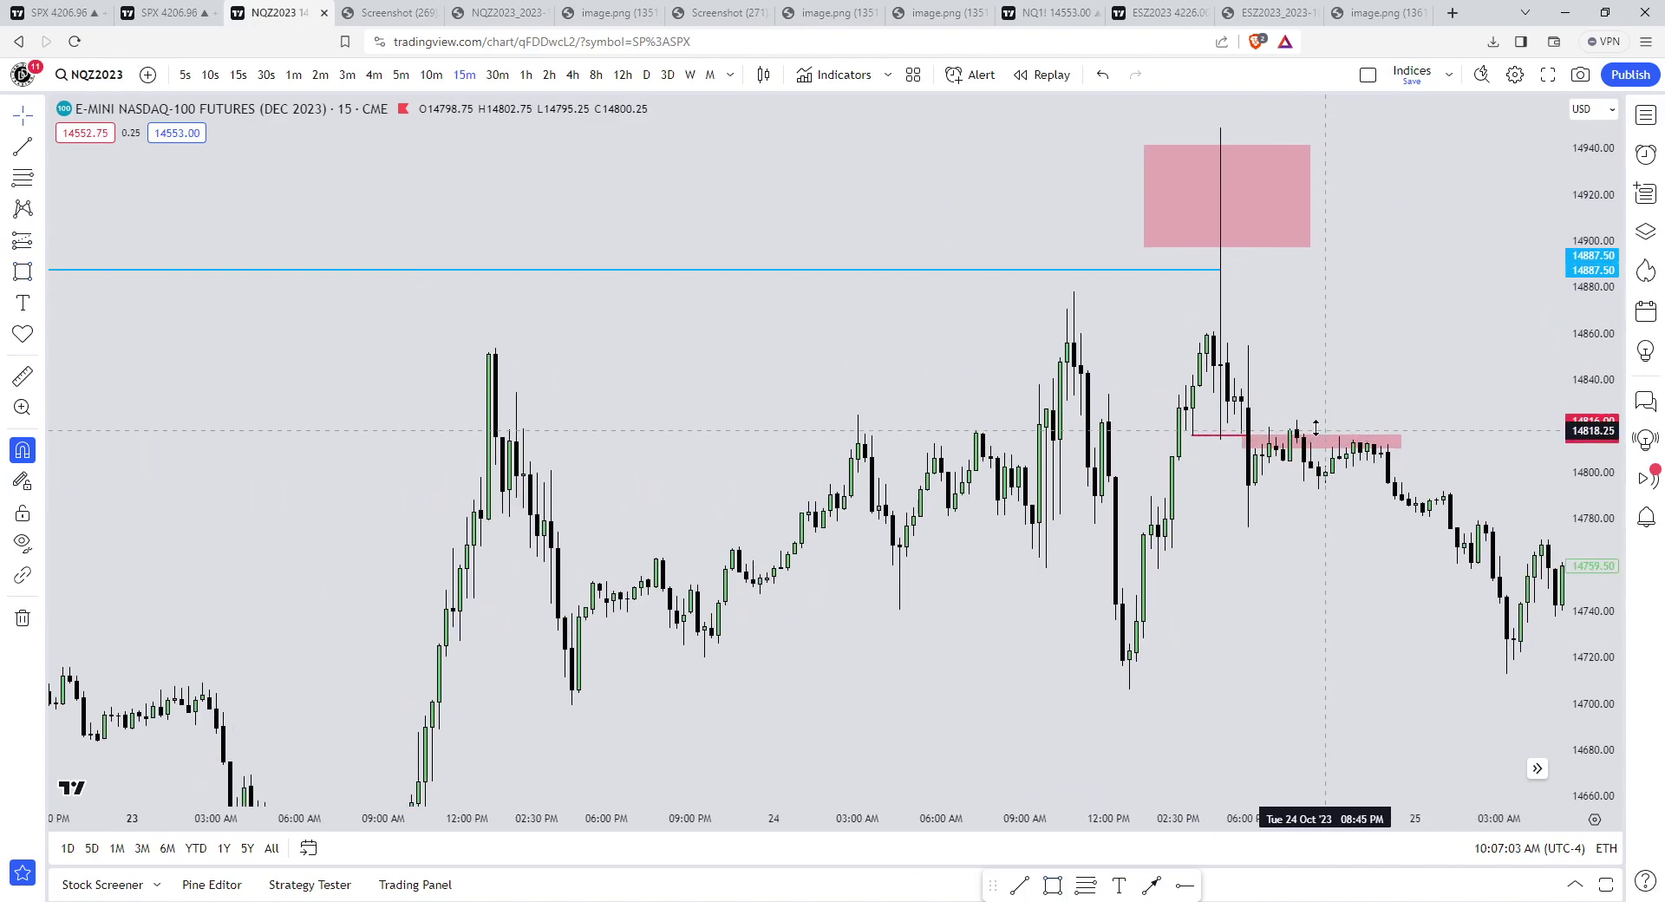
scroll(1296, 429, up, 1)
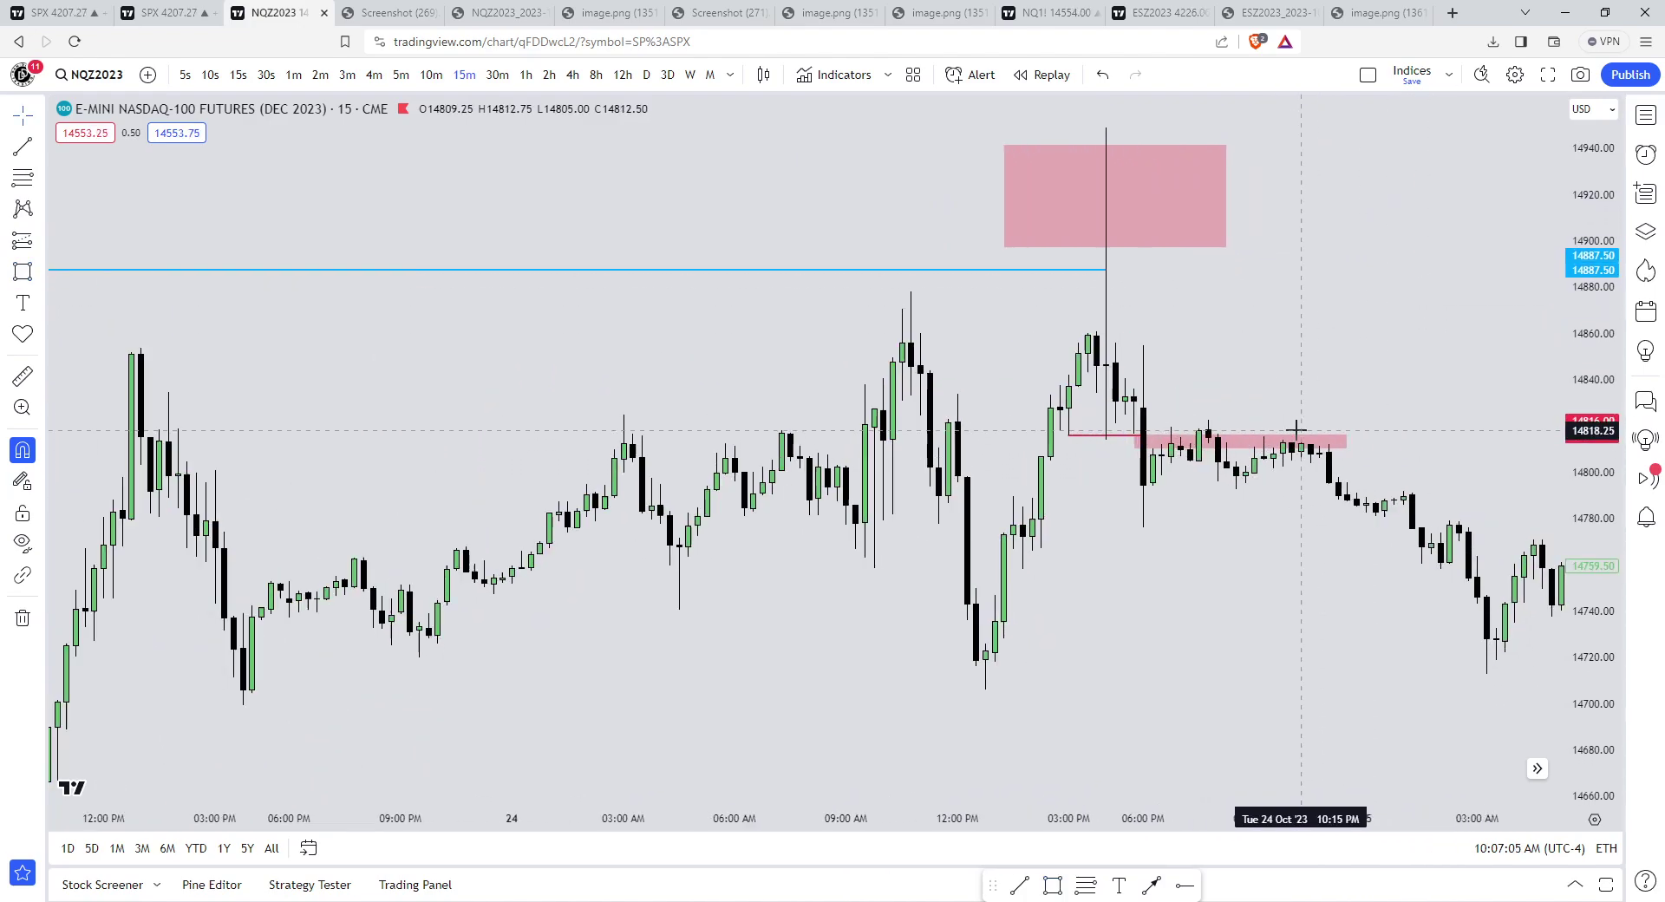
scroll(1246, 468, down, 4)
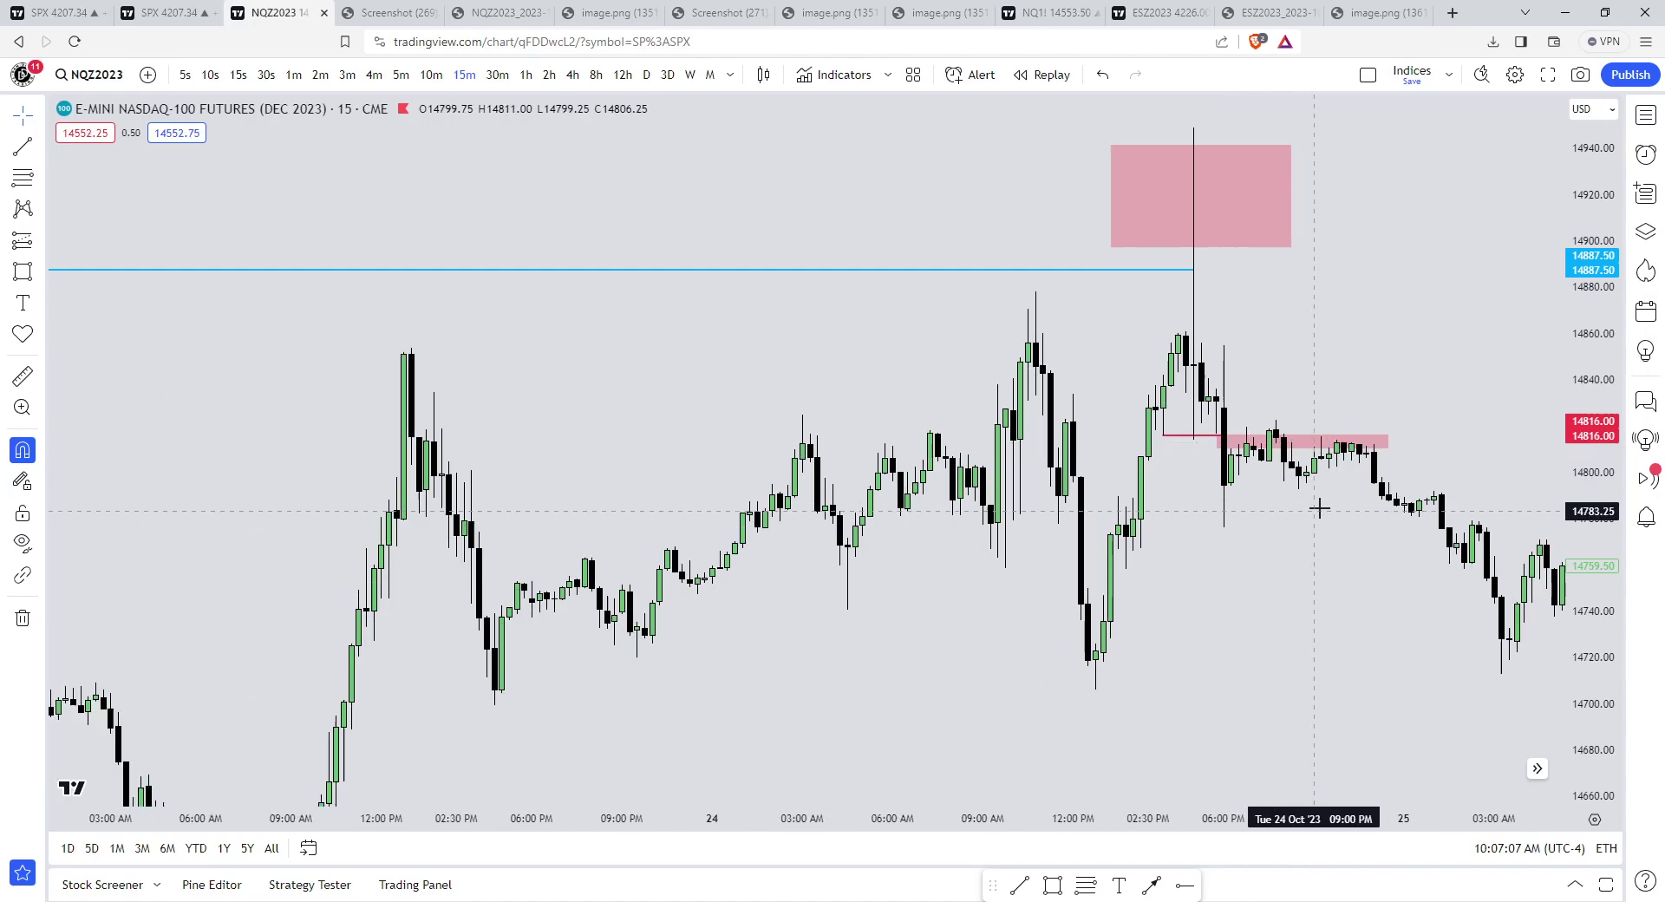
scroll(1214, 209, down, 3)
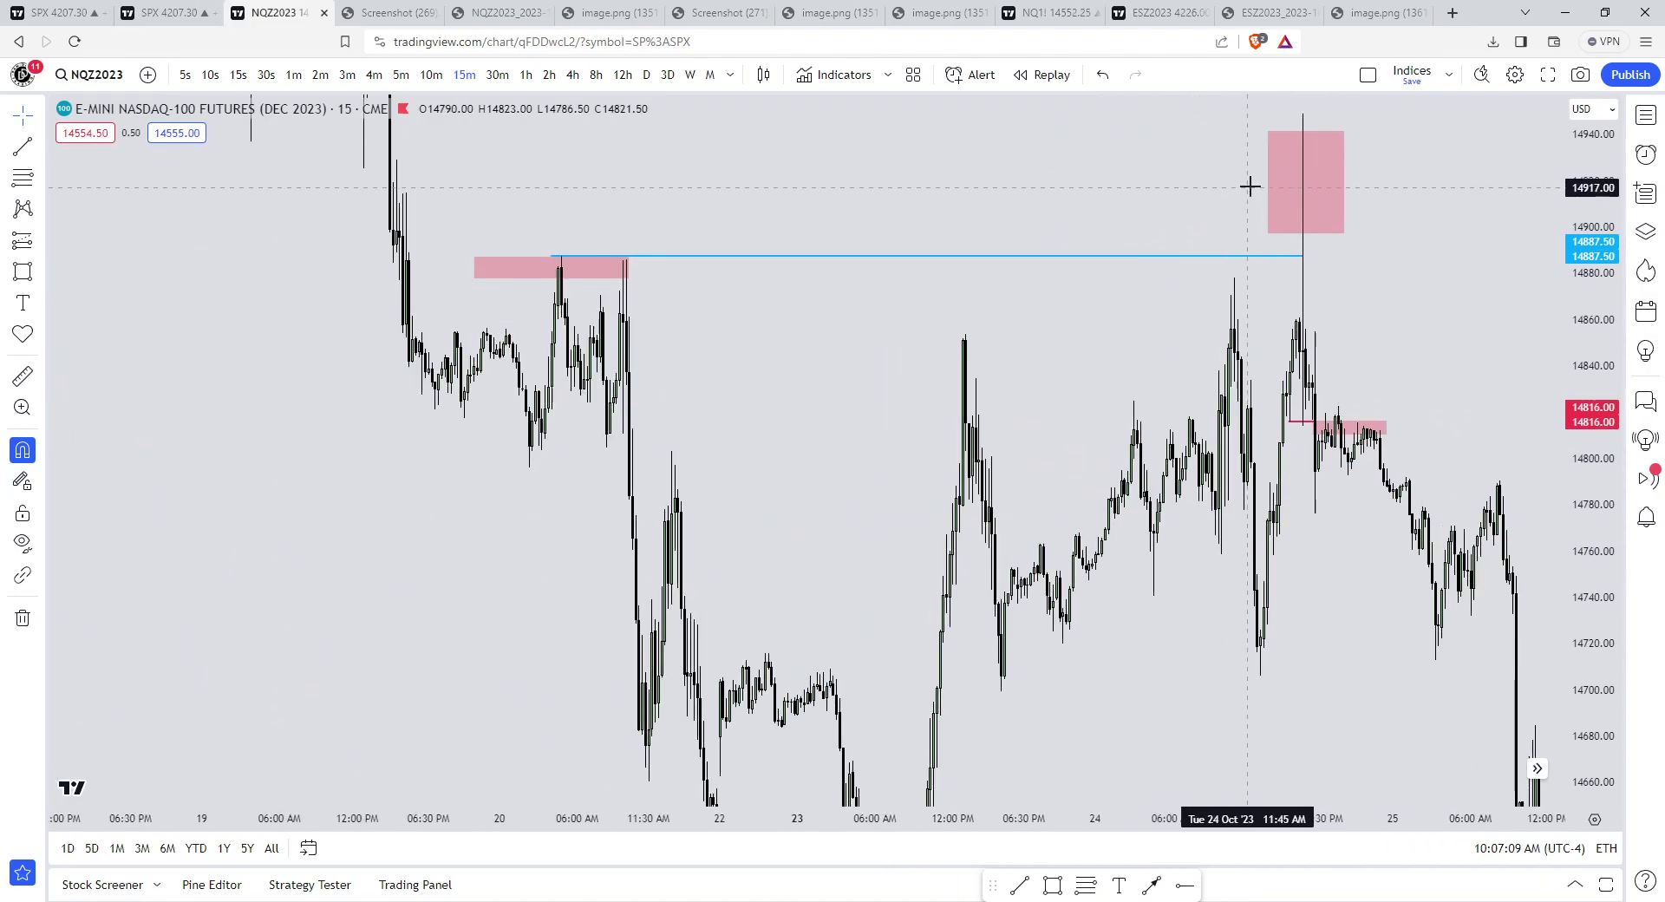
scroll(1274, 187, up, 2)
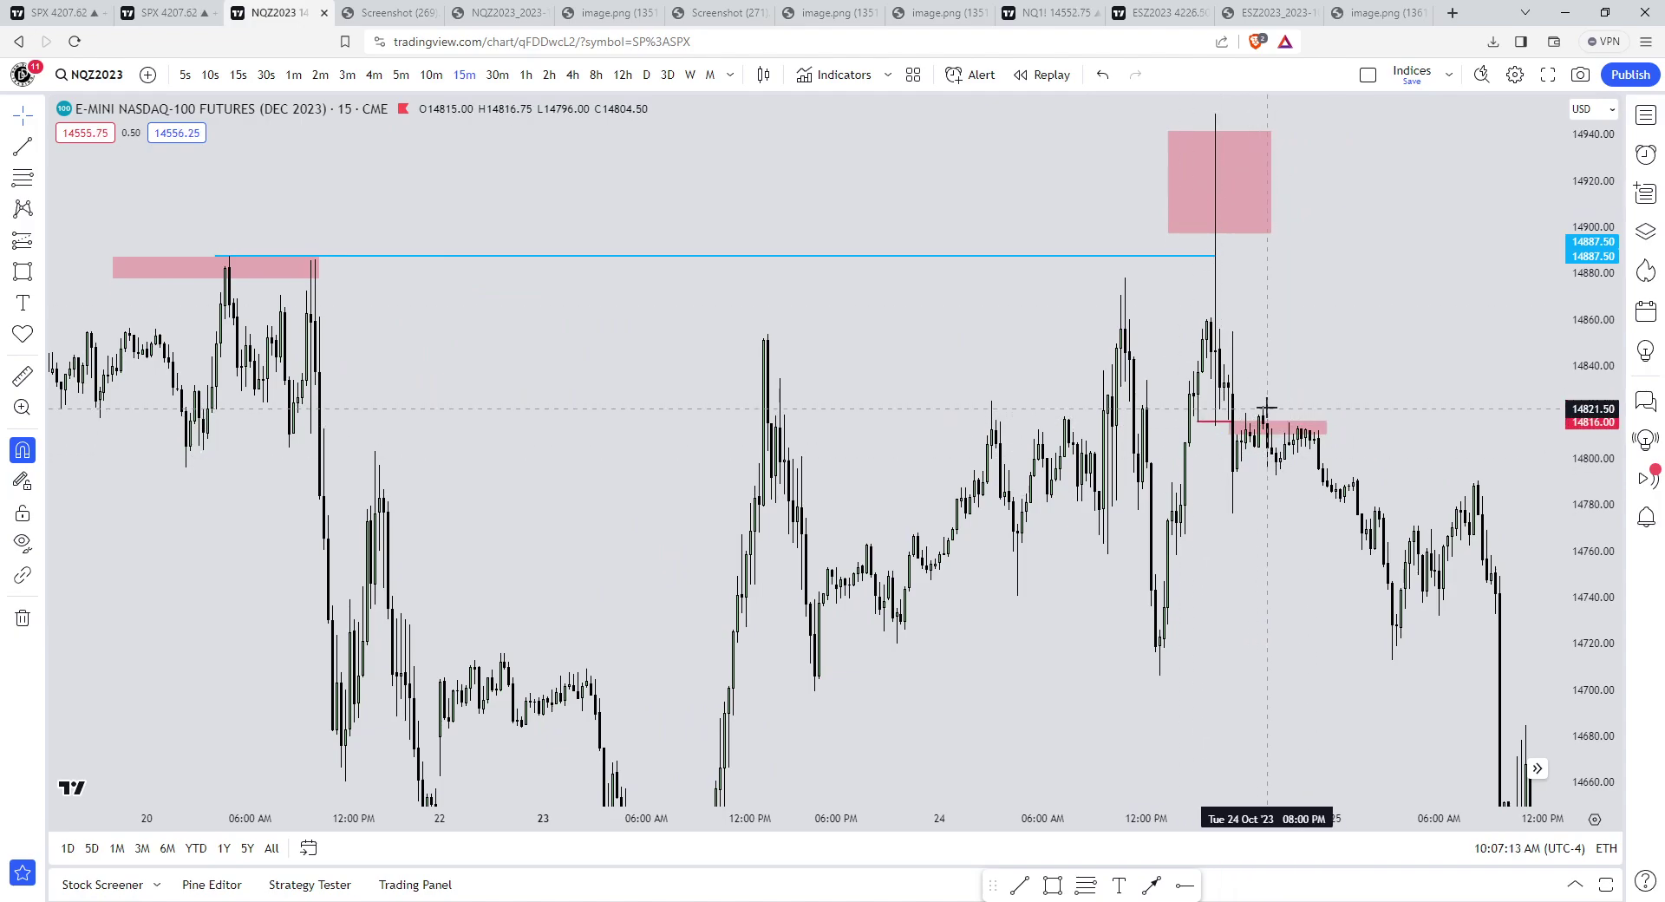
scroll(1252, 405, up, 1)
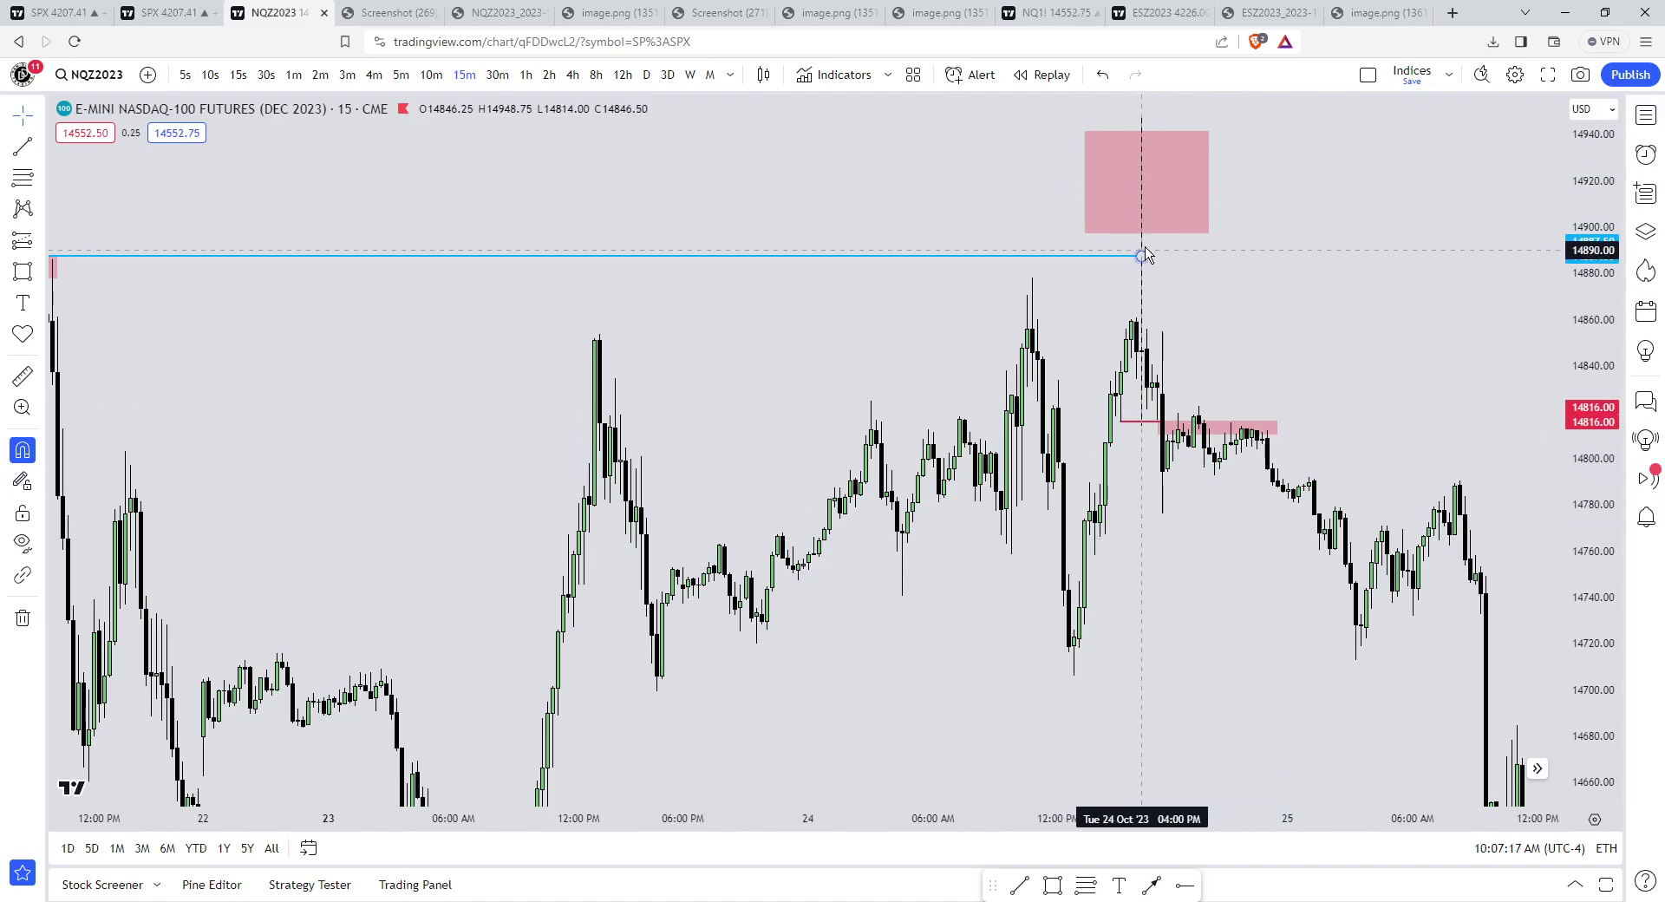
drag(1146, 233, 1147, 255)
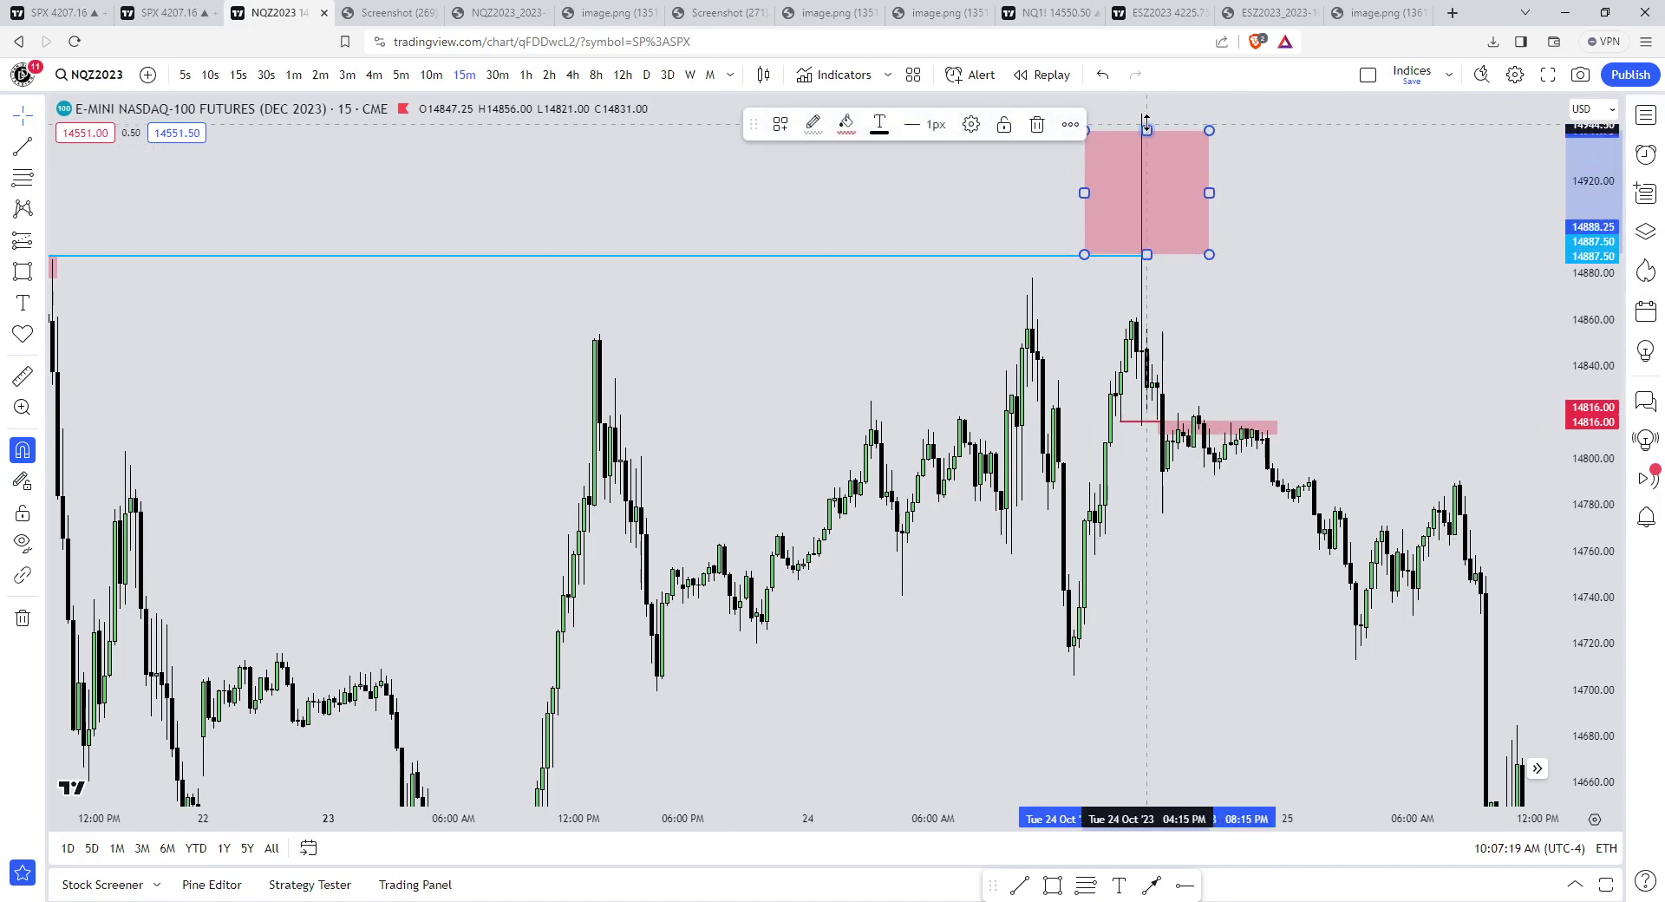
drag(1147, 130, 1146, 111)
click(1294, 320)
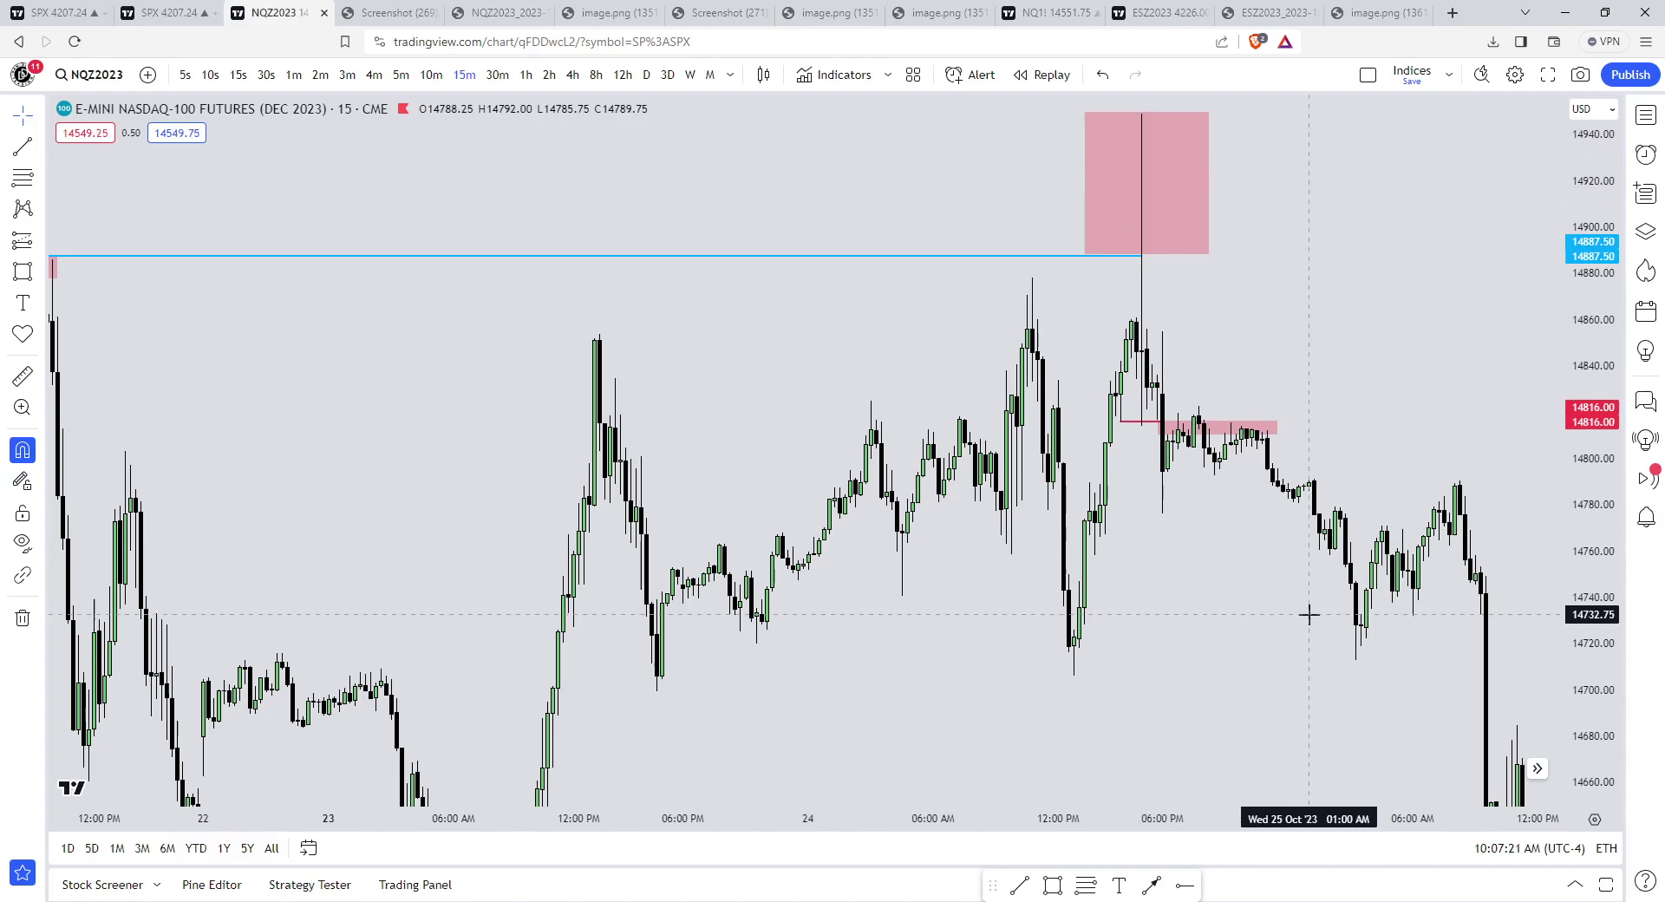
- Draw a horizontal red line at 14706.00 from the 12:45 PM low on 24 October to the sharp sell-off candle on 25 October
drag(1380, 572, 1326, 528)
scroll(1326, 528, up, 1)
drag(1566, 658, 1567, 473)
drag(1153, 421, 1026, 293)
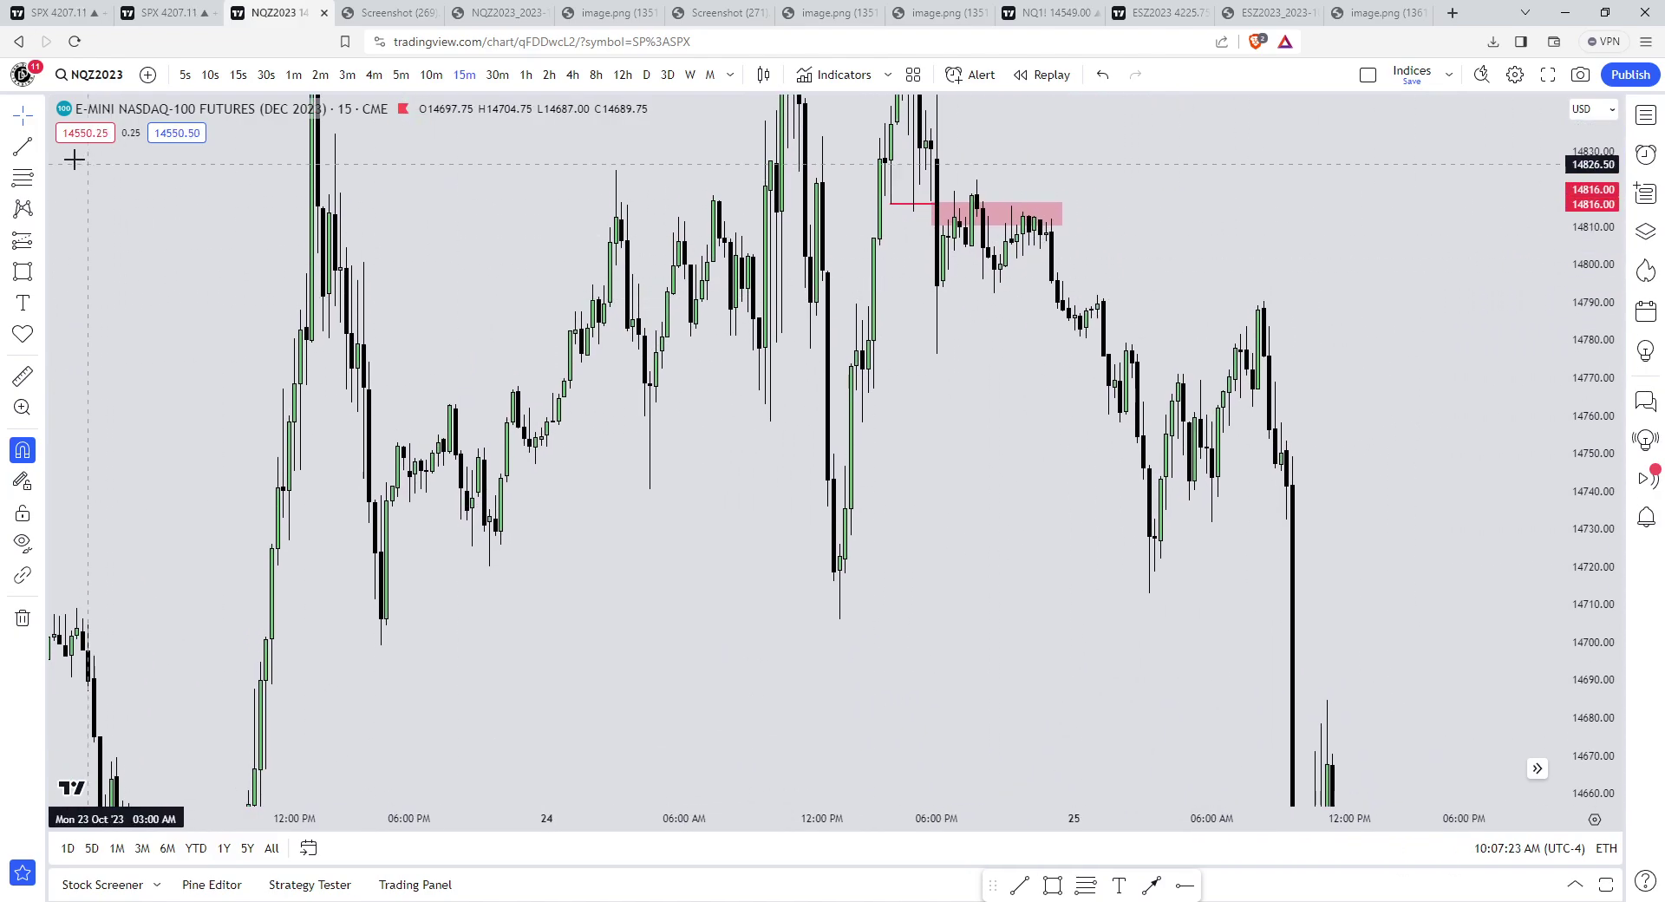
click(23, 147)
click(839, 621)
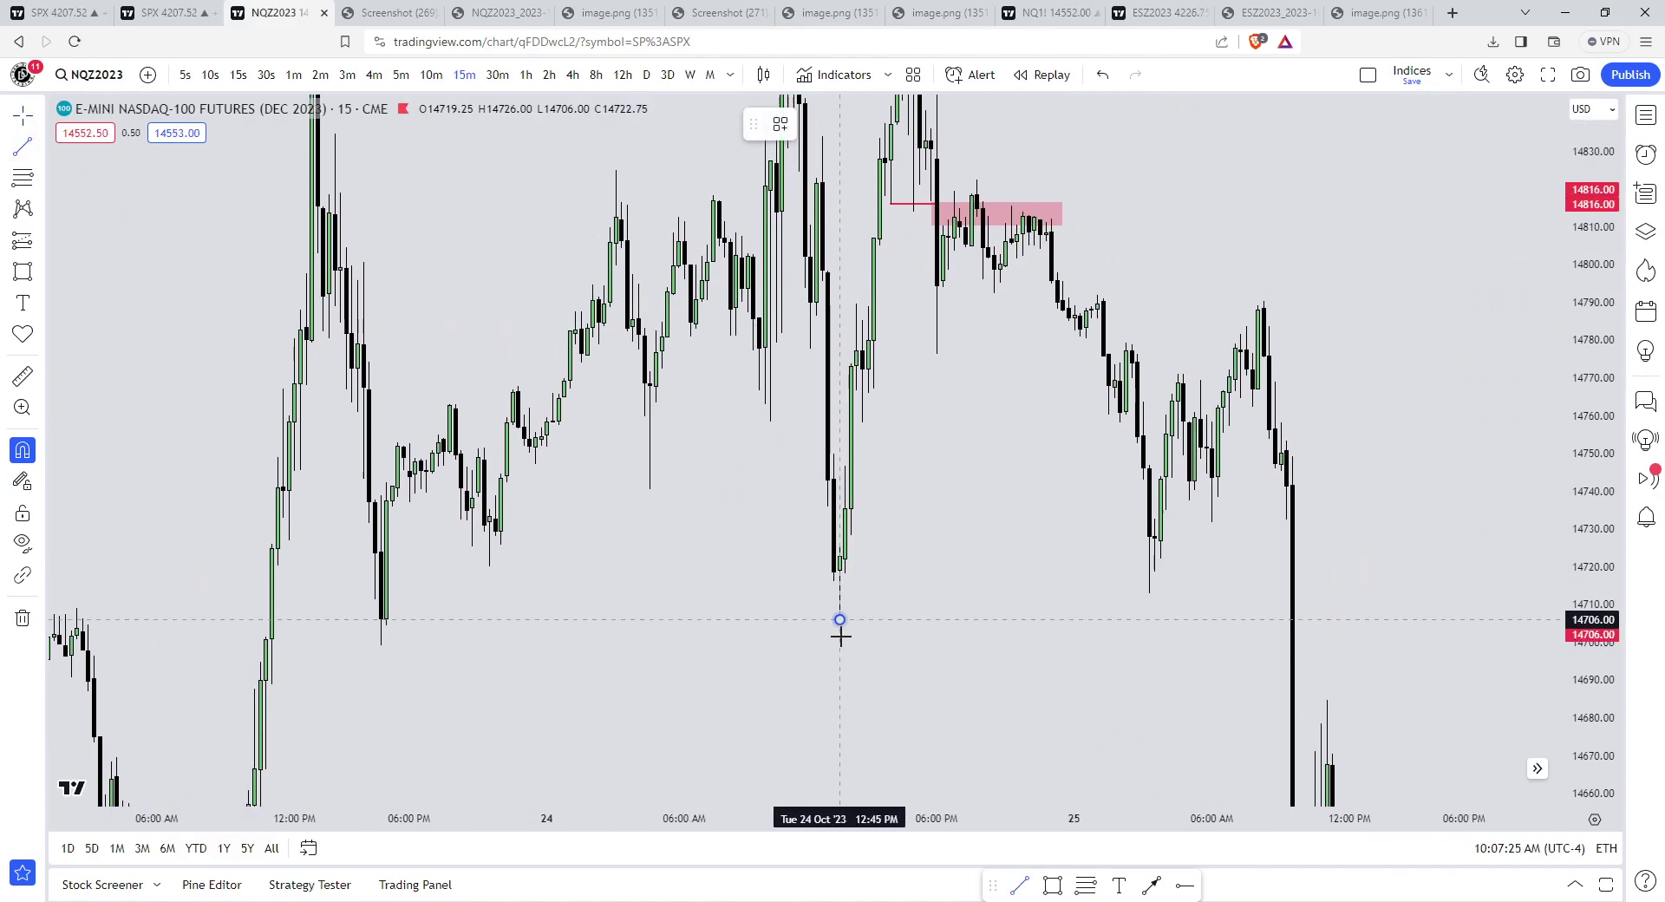
click(1292, 621)
- Draw a horizontal red line at 14699.25 from the 03:45 PM low on 23 October to the same sell-off candle on 25 October
click(22, 148)
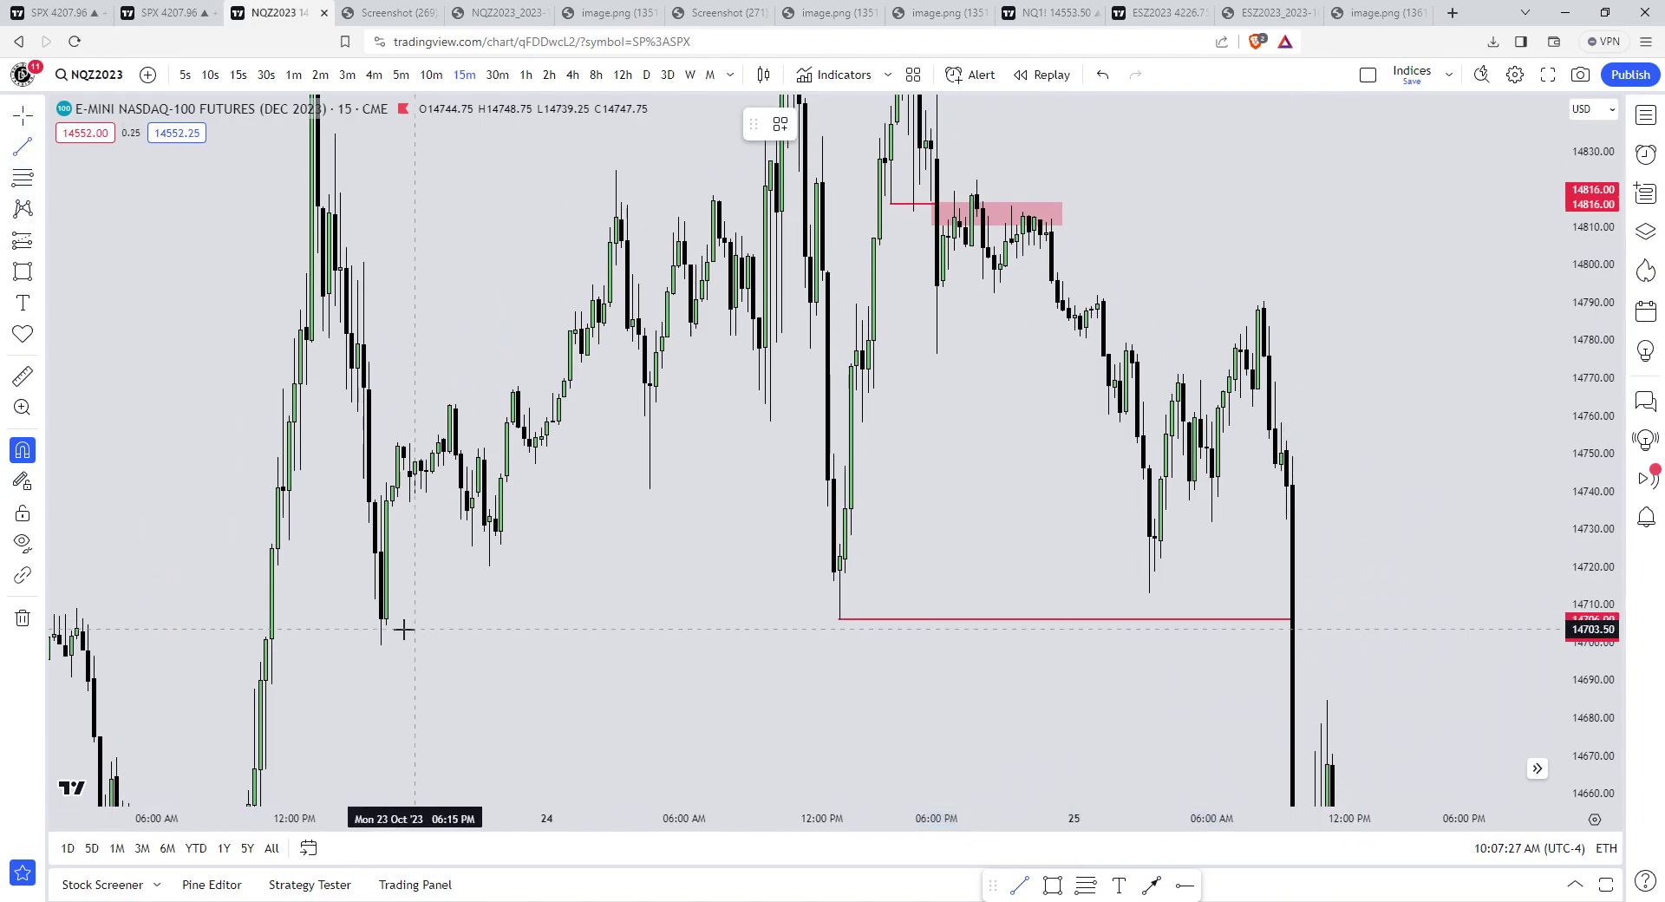
click(380, 666)
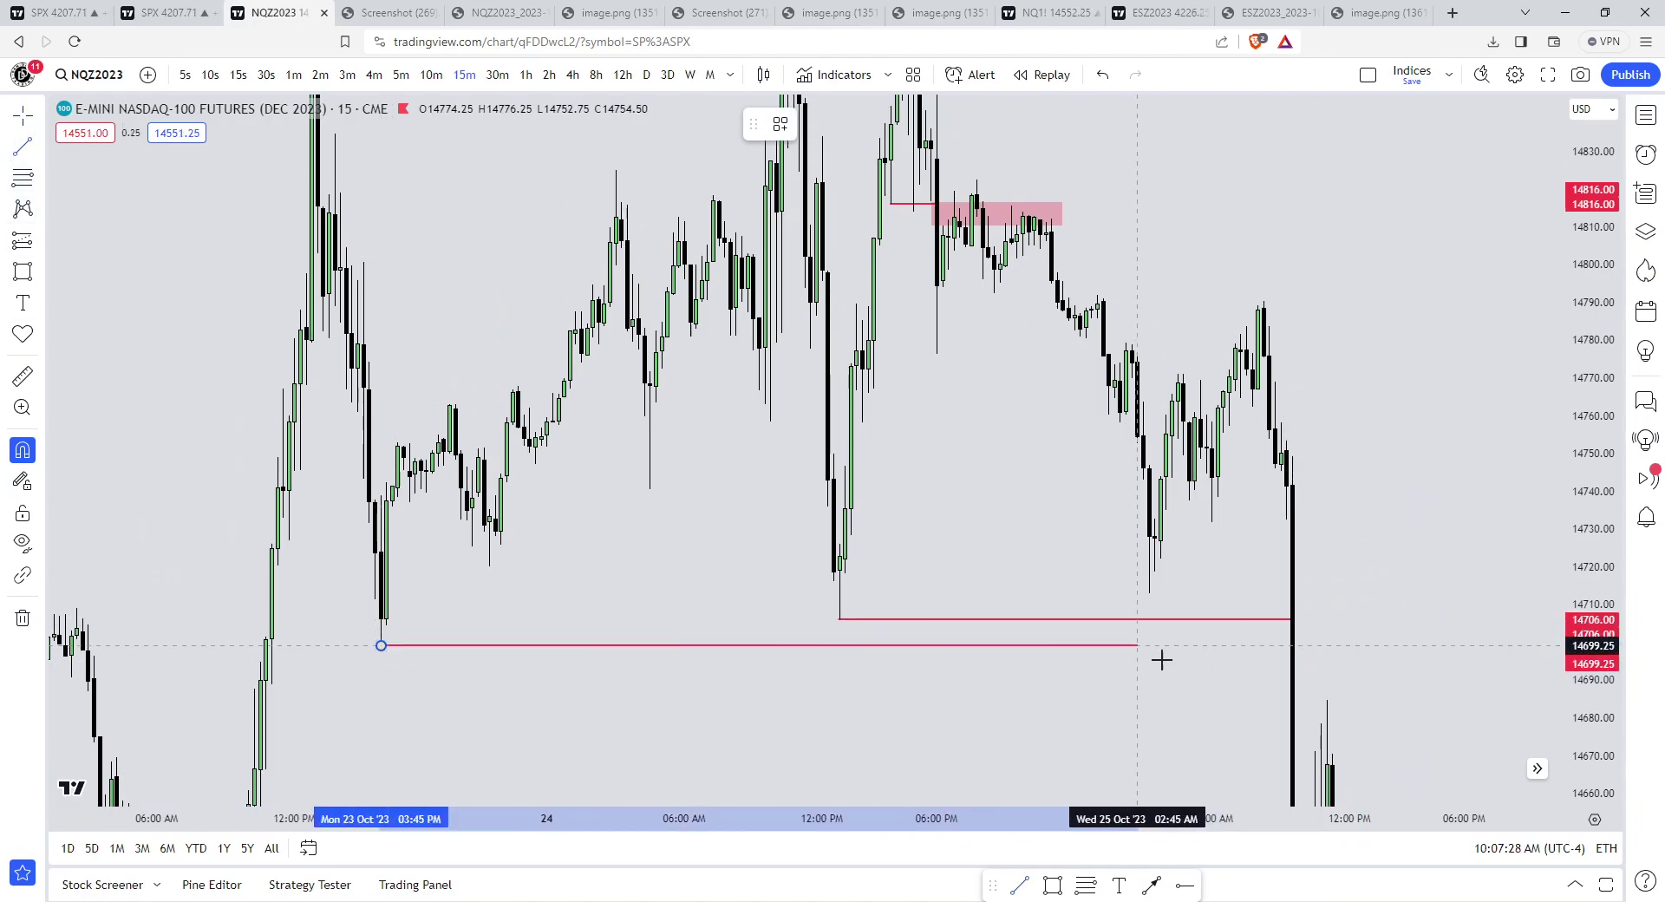
click(1288, 663)
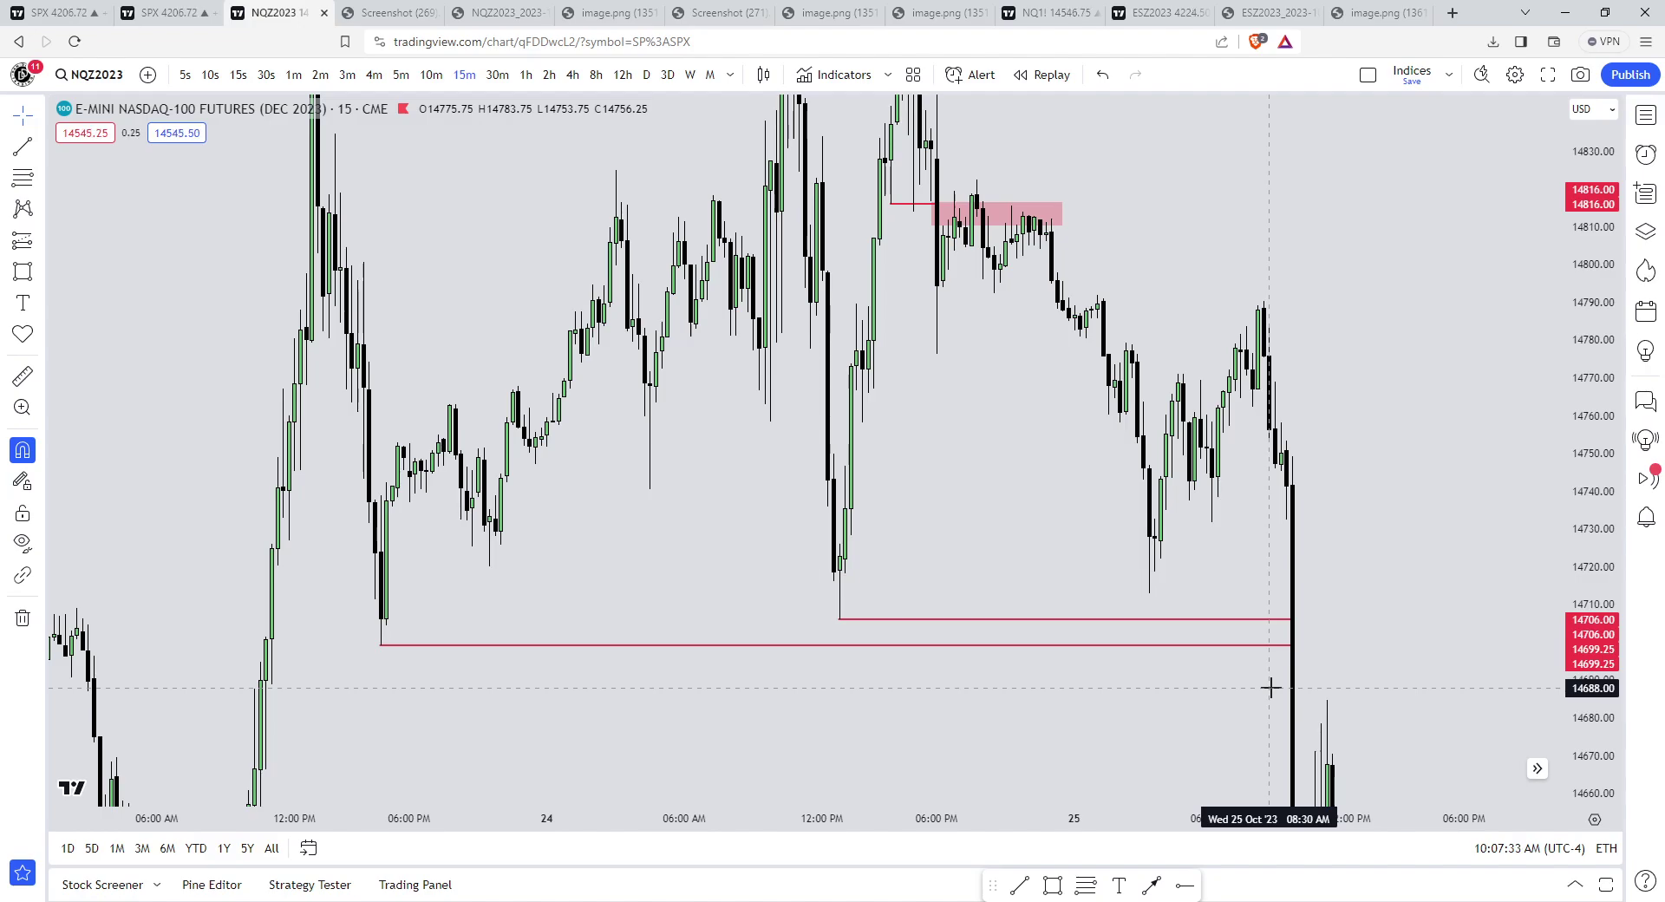
drag(1181, 498, 1218, 533)
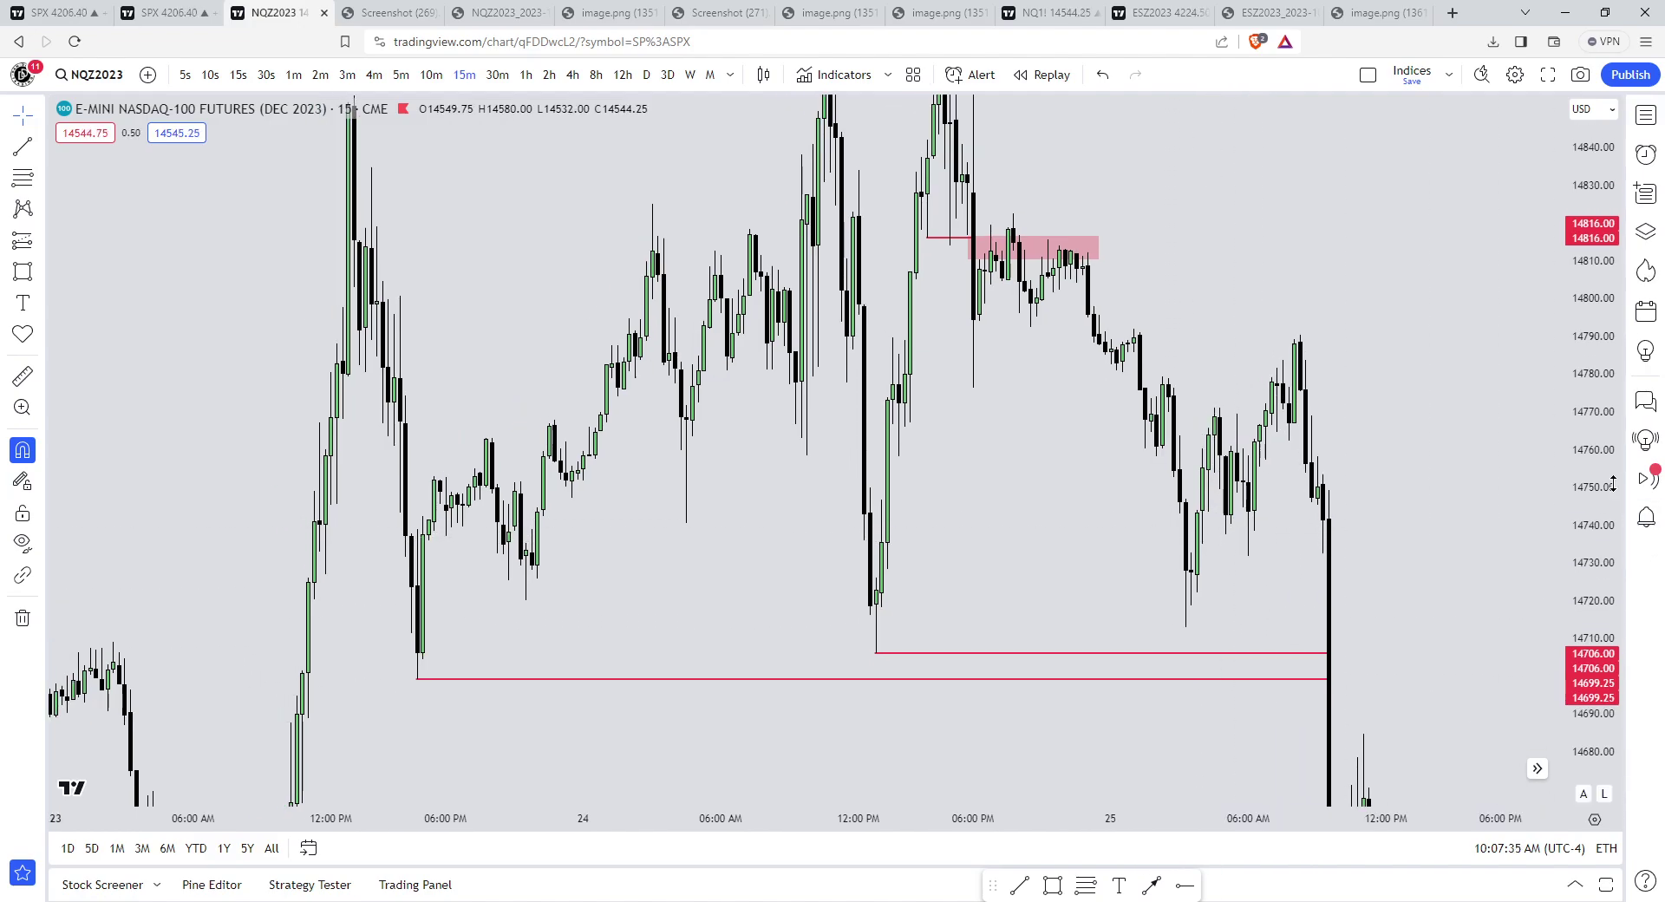
drag(1611, 482, 1596, 600)
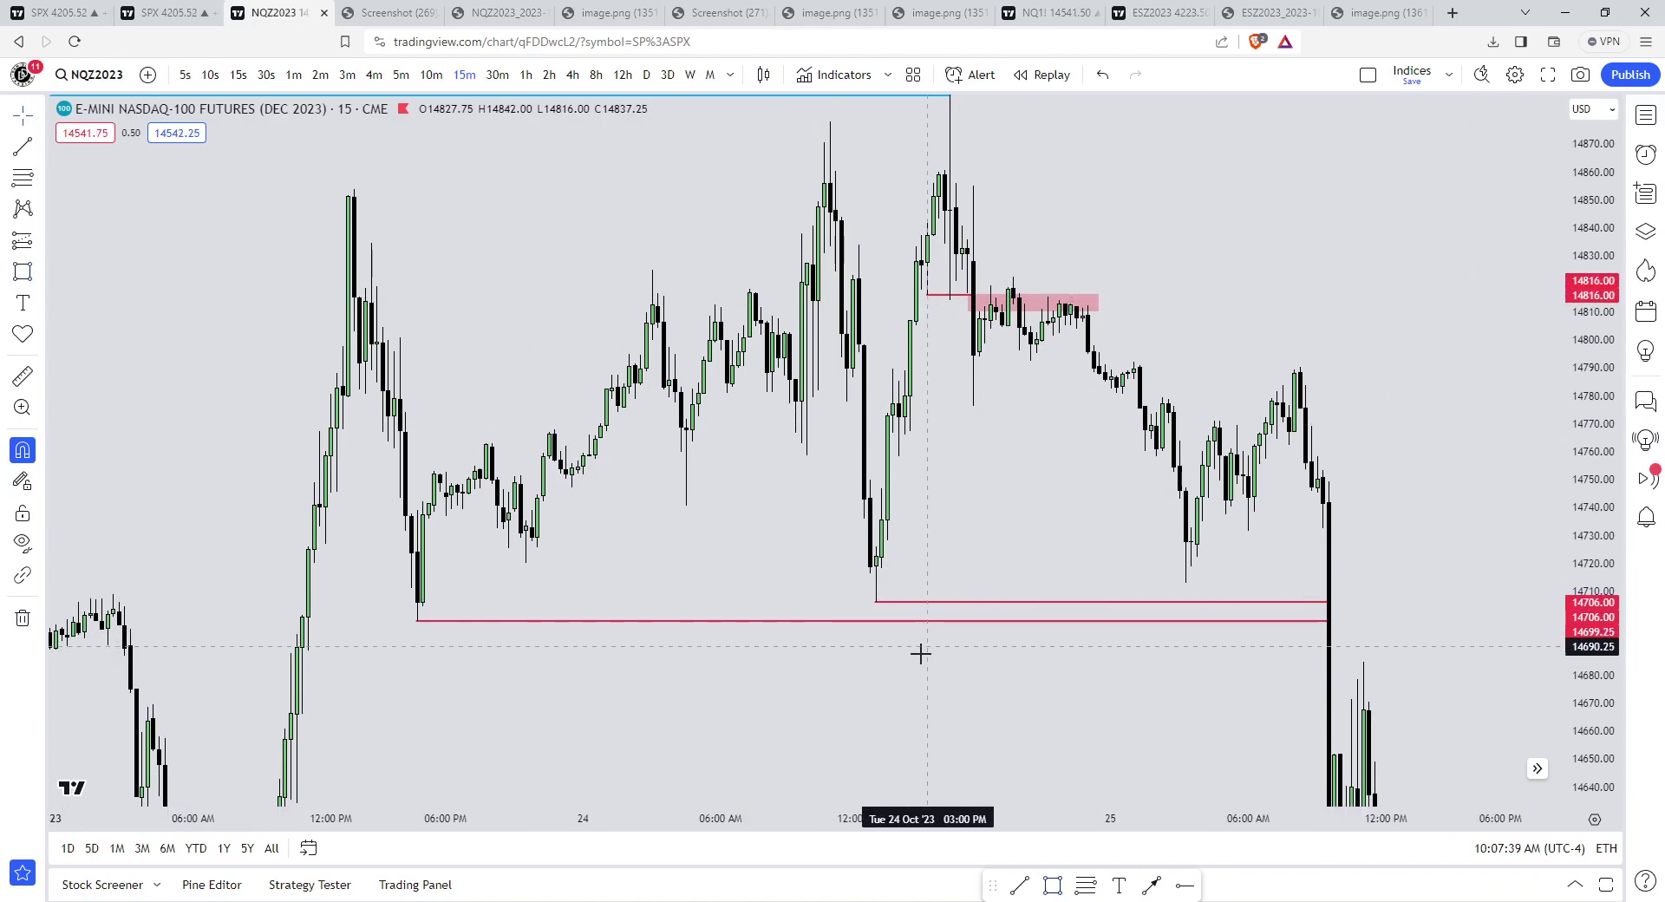
drag(921, 654, 865, 691)
drag(899, 477, 877, 542)
click(22, 146)
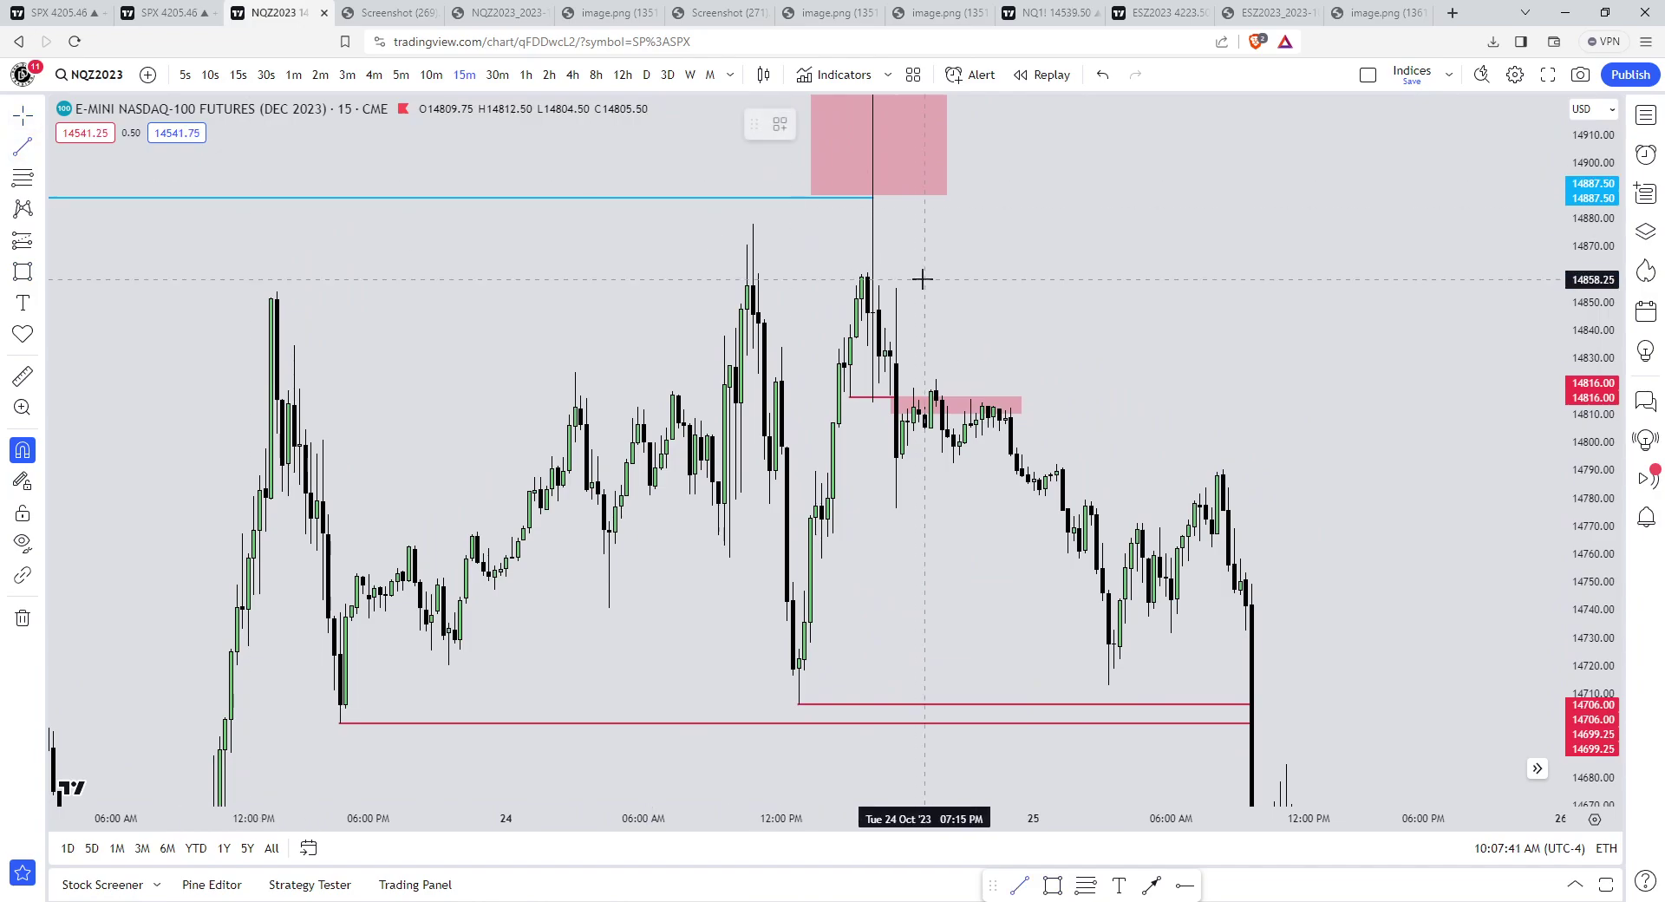
click(888, 148)
key(Escape)
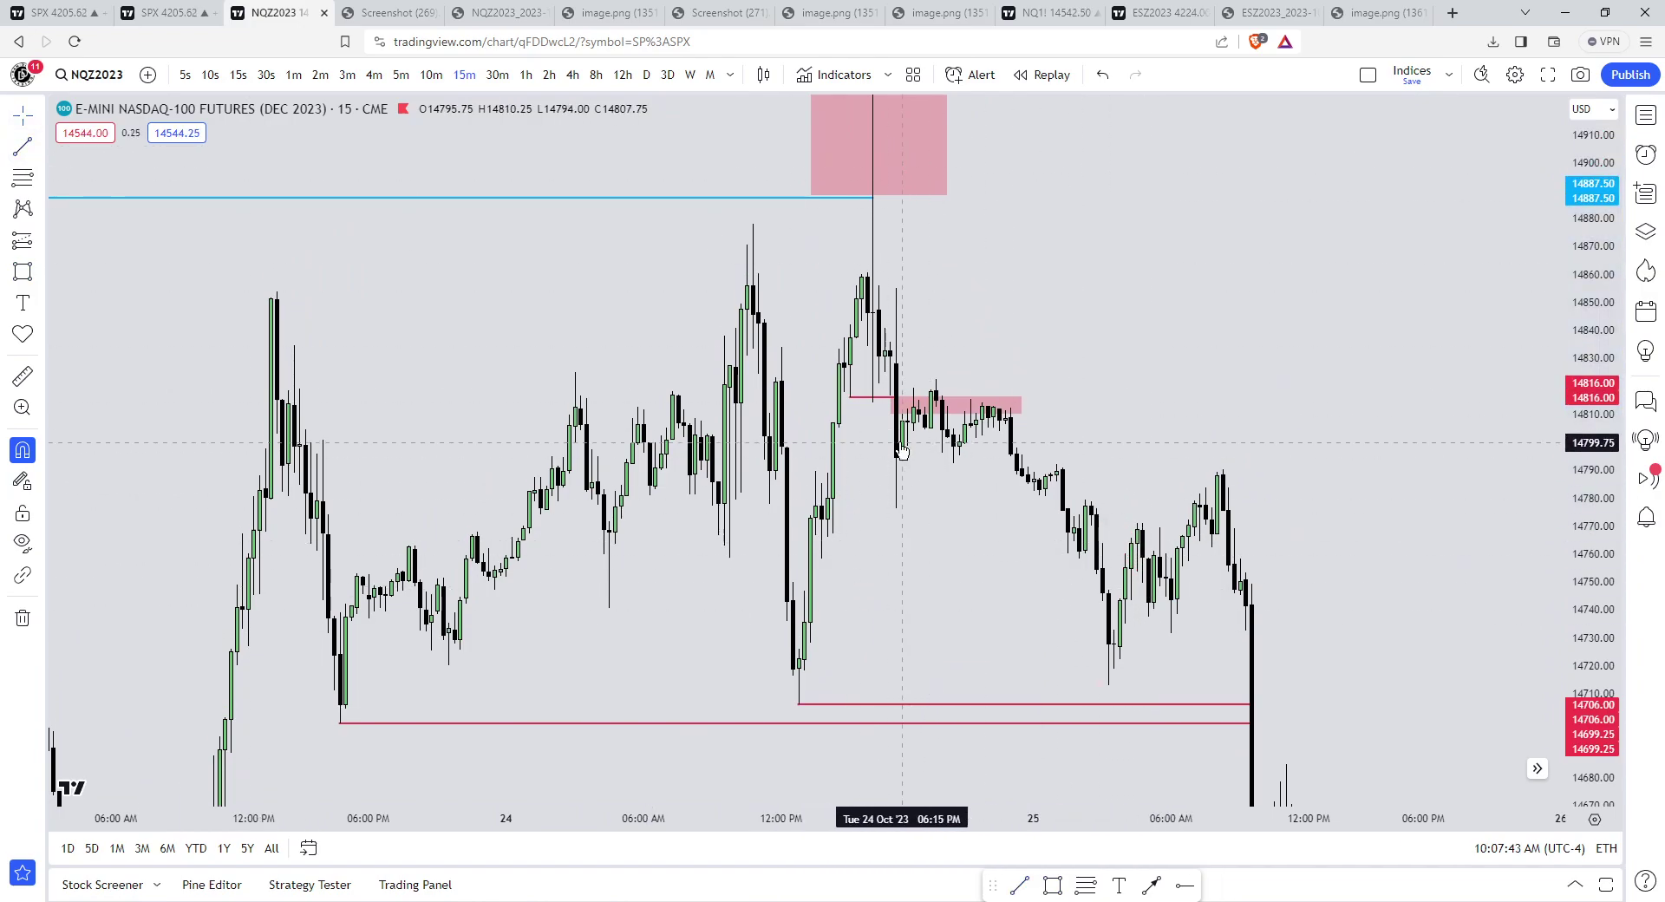
scroll(1085, 557, up, 2)
drag(963, 587, 1063, 539)
scroll(1063, 538, down, 1)
click(21, 272)
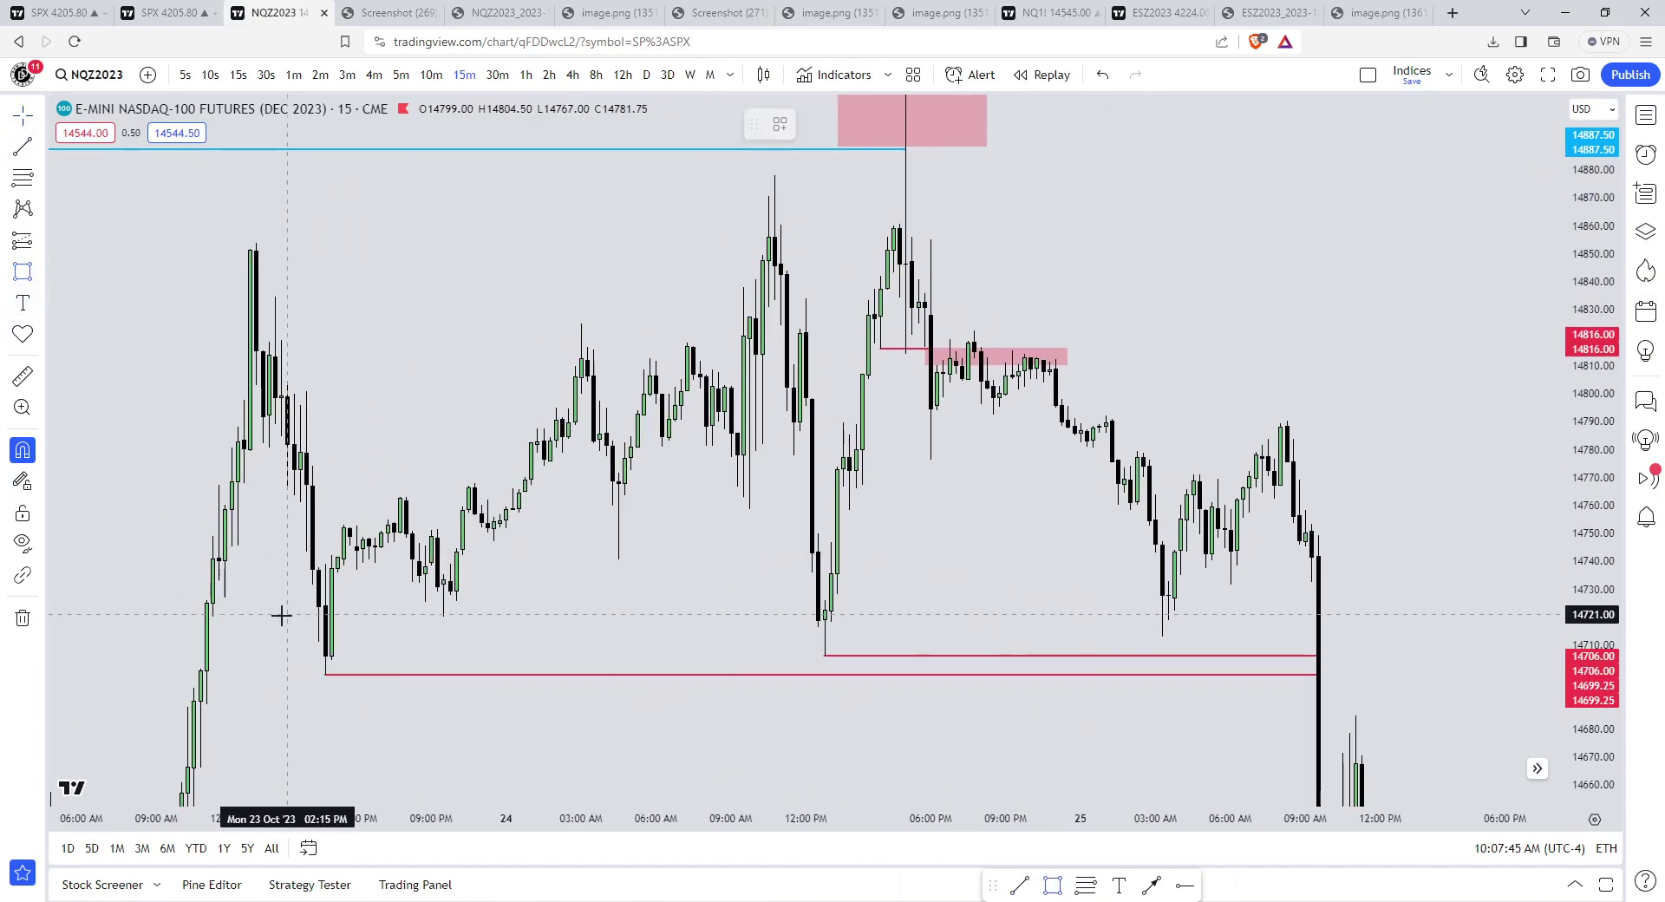
click(262, 627)
key(Escape)
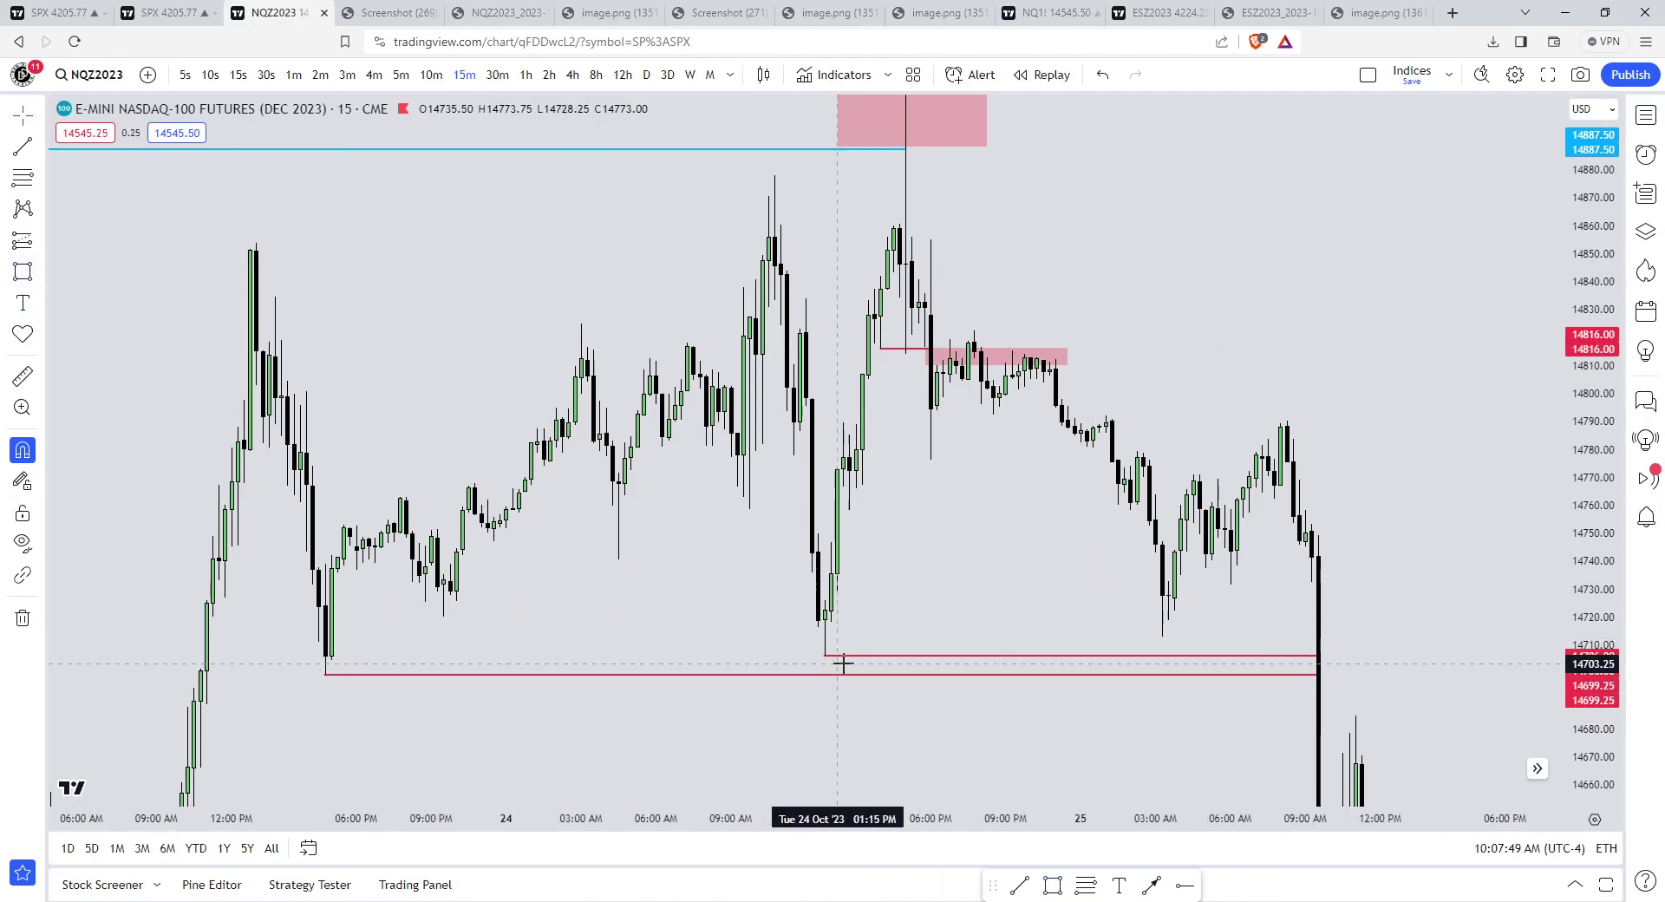
- Circle the 24 October low and the 25 October sell-off candle with the Brush, deleting each stroke after showing it
click(38, 276)
click(95, 294)
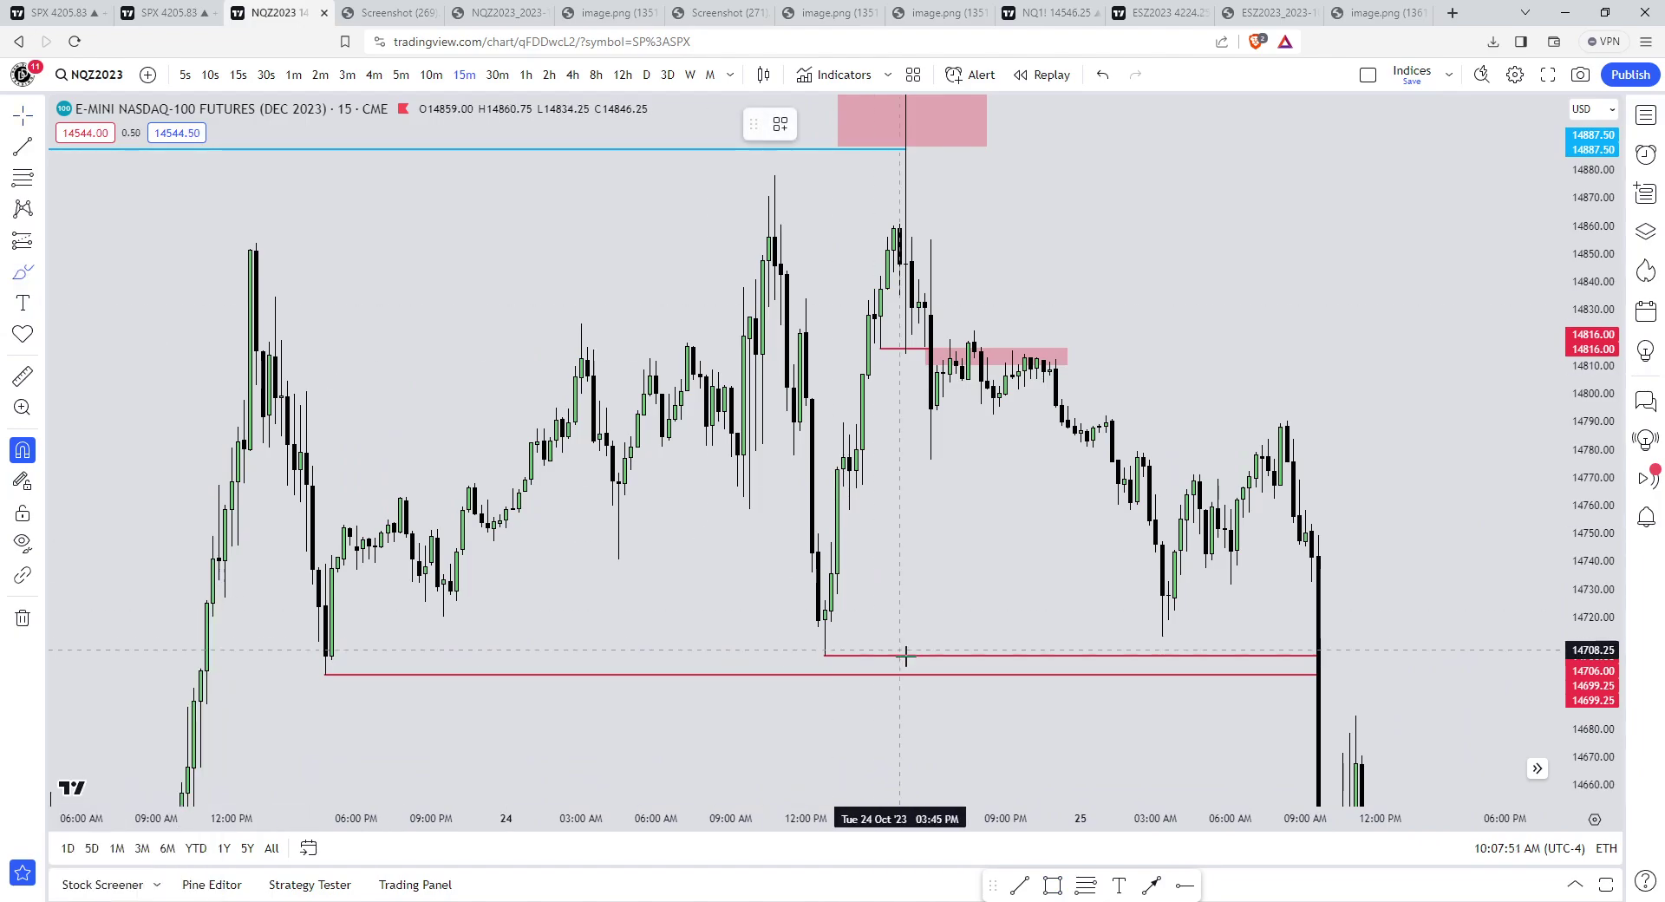
drag(838, 617, 830, 611)
key(Delete)
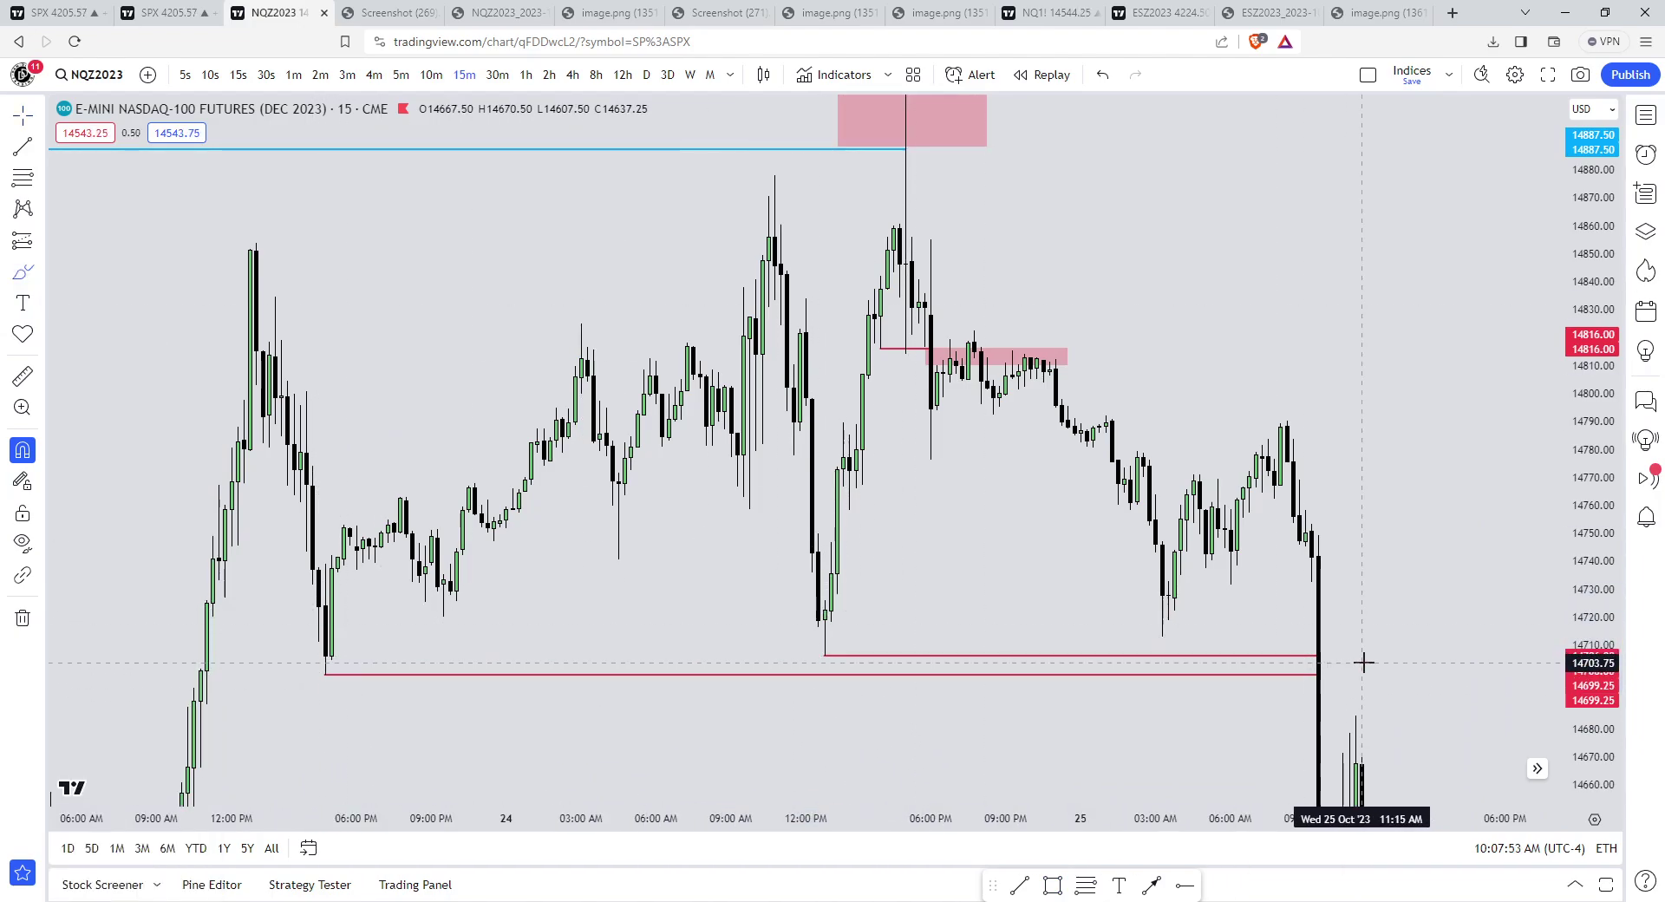
drag(1318, 625, 1340, 642)
key(Delete)
key(Escape)
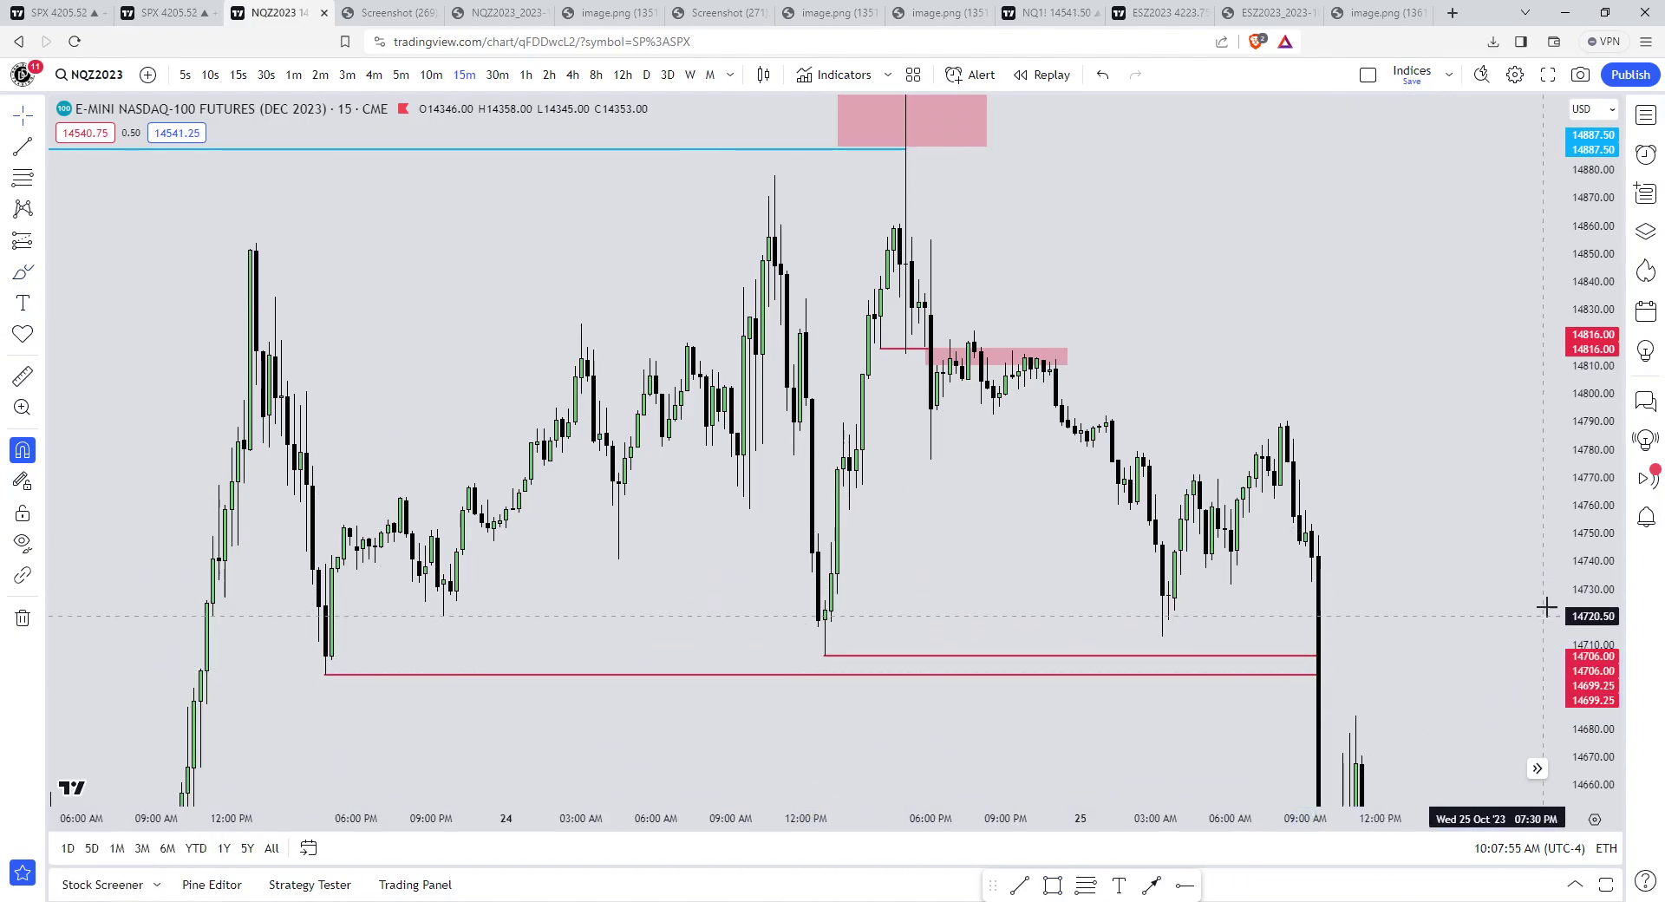
- Examine the move from the 14887.50 equal highs through the 14816.00 structure break down to the lows at 14706.00 and 14699.25
mouse_move(1549, 570)
mouse_down()
mouse_move(1539, 639)
mouse_move(1534, 572)
mouse_up()
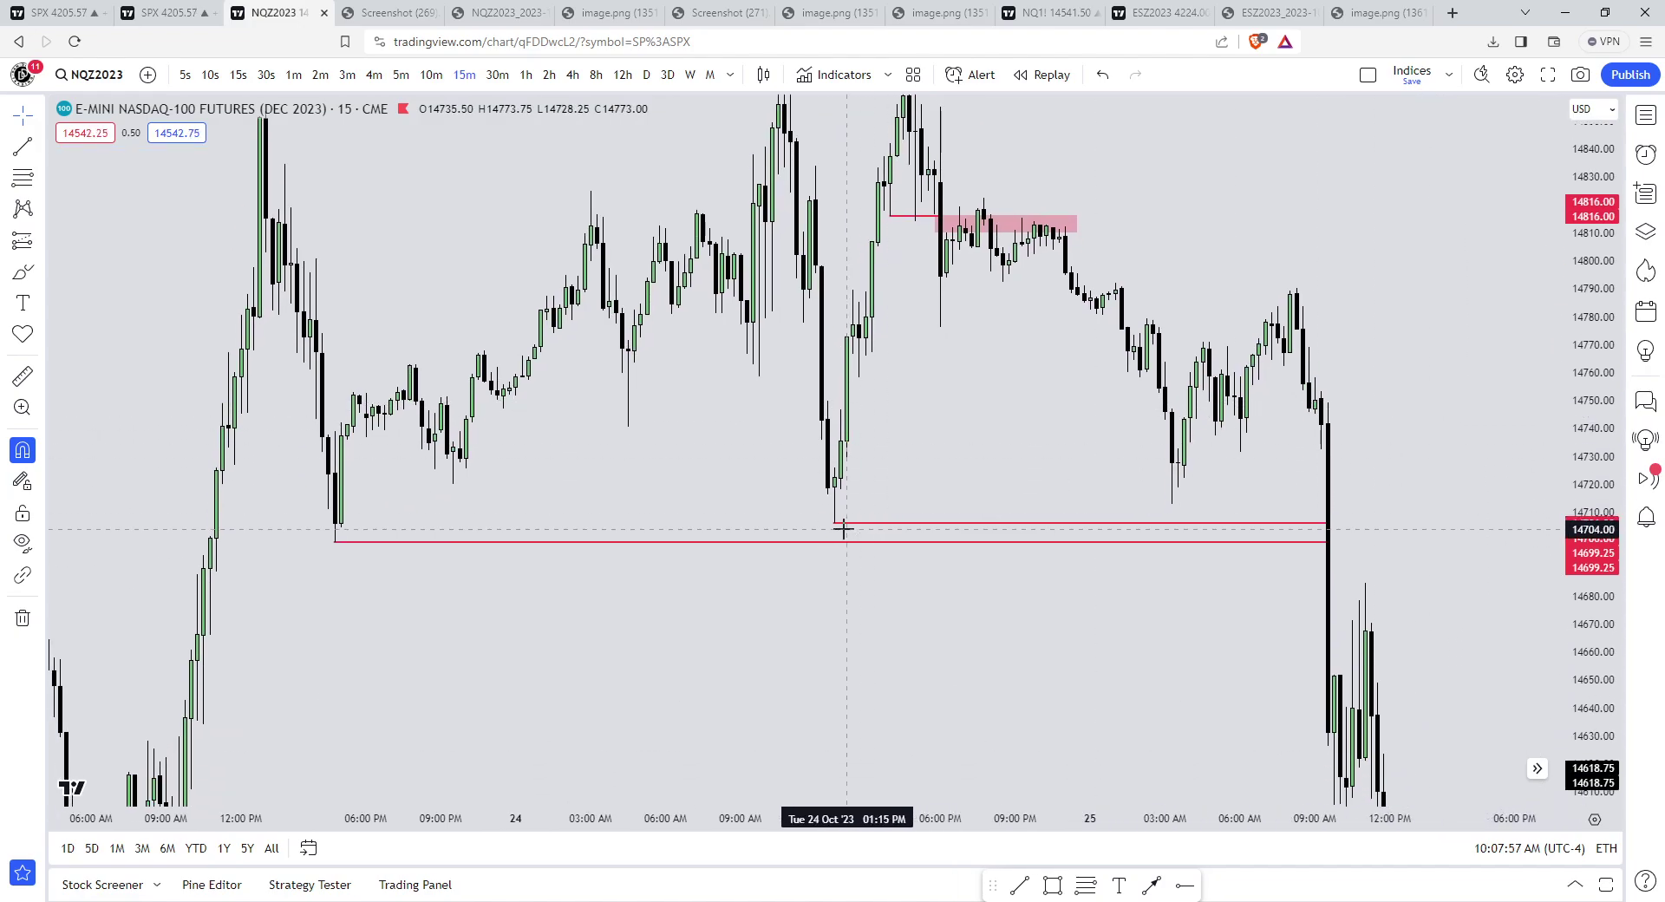
drag(960, 620, 969, 742)
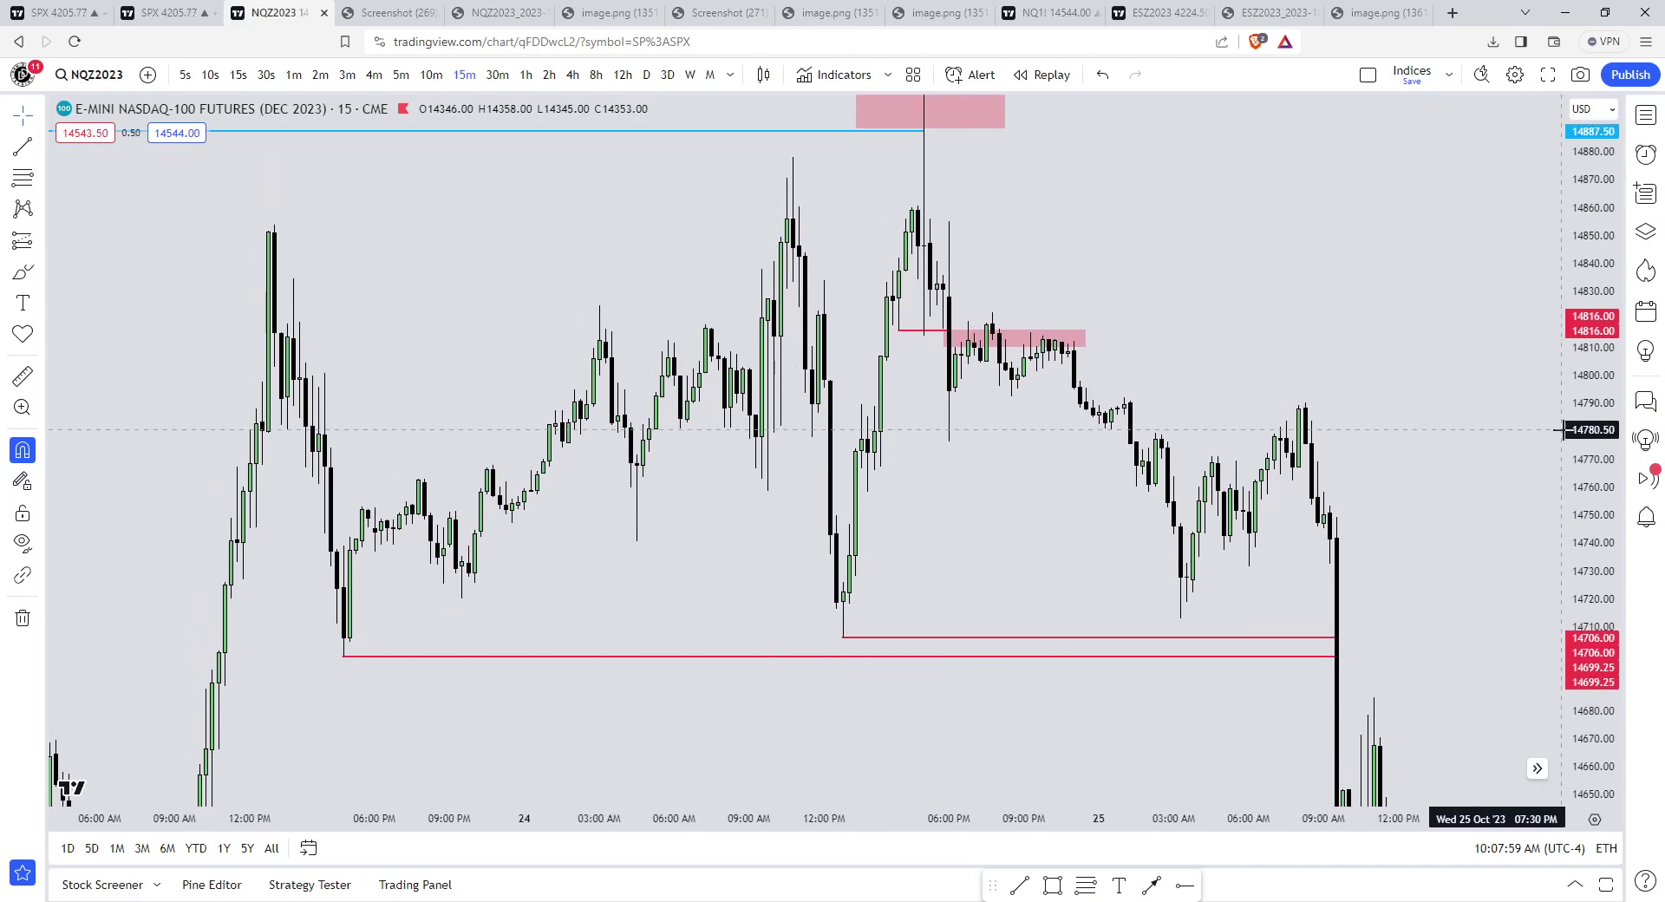
drag(1592, 381, 1592, 546)
drag(1445, 494, 1445, 544)
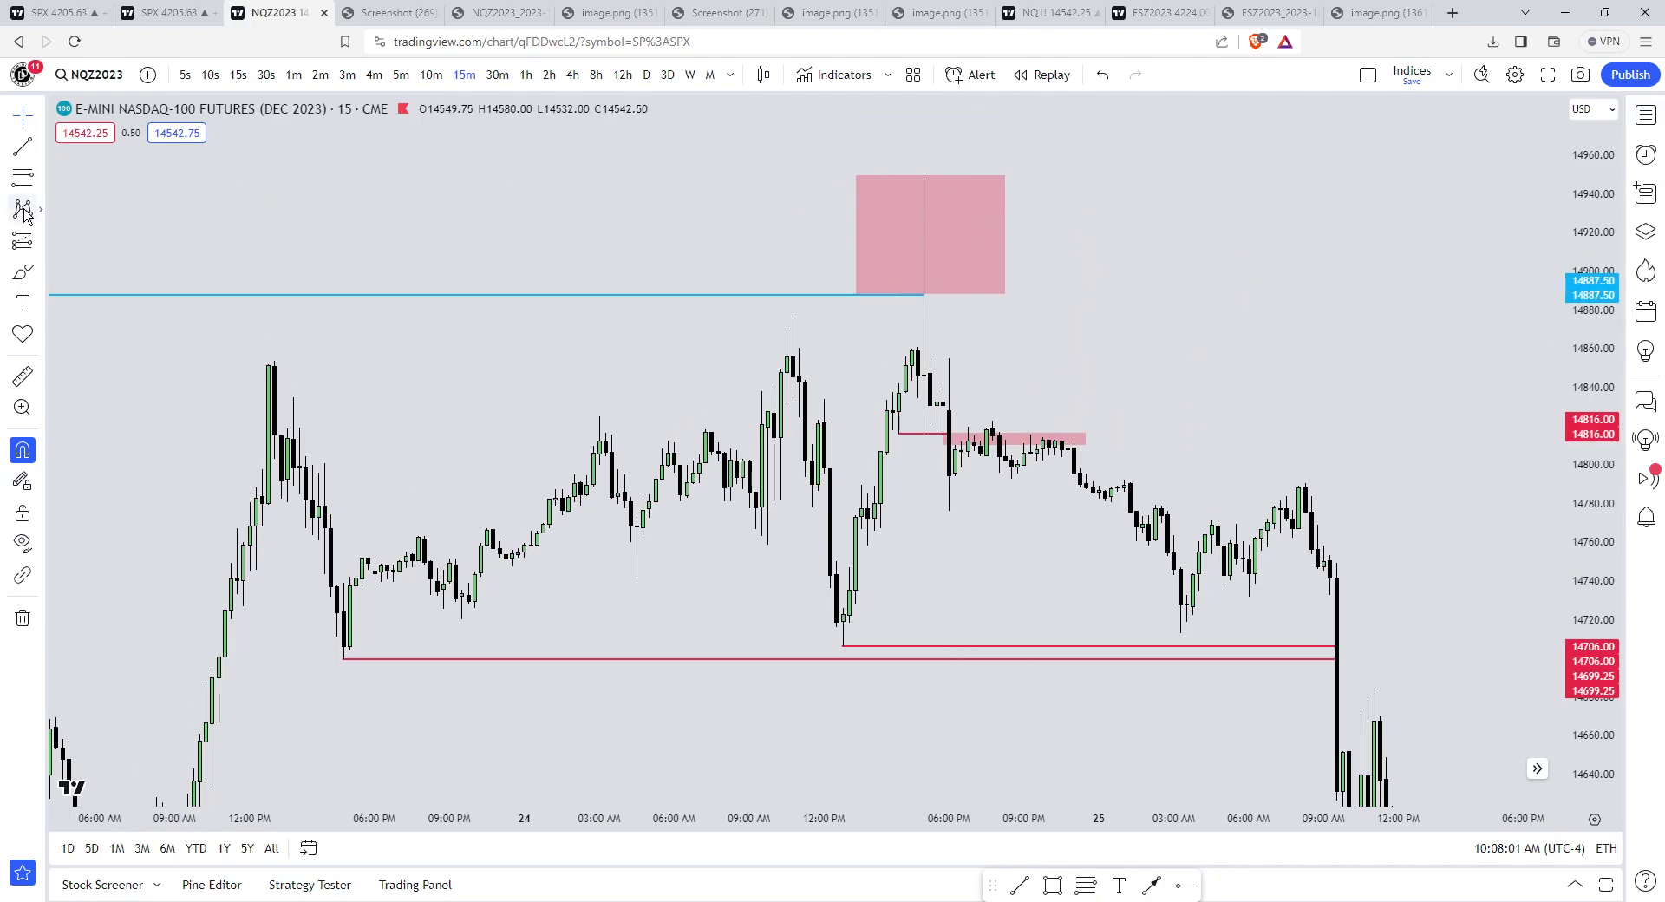
drag(511, 538, 558, 493)
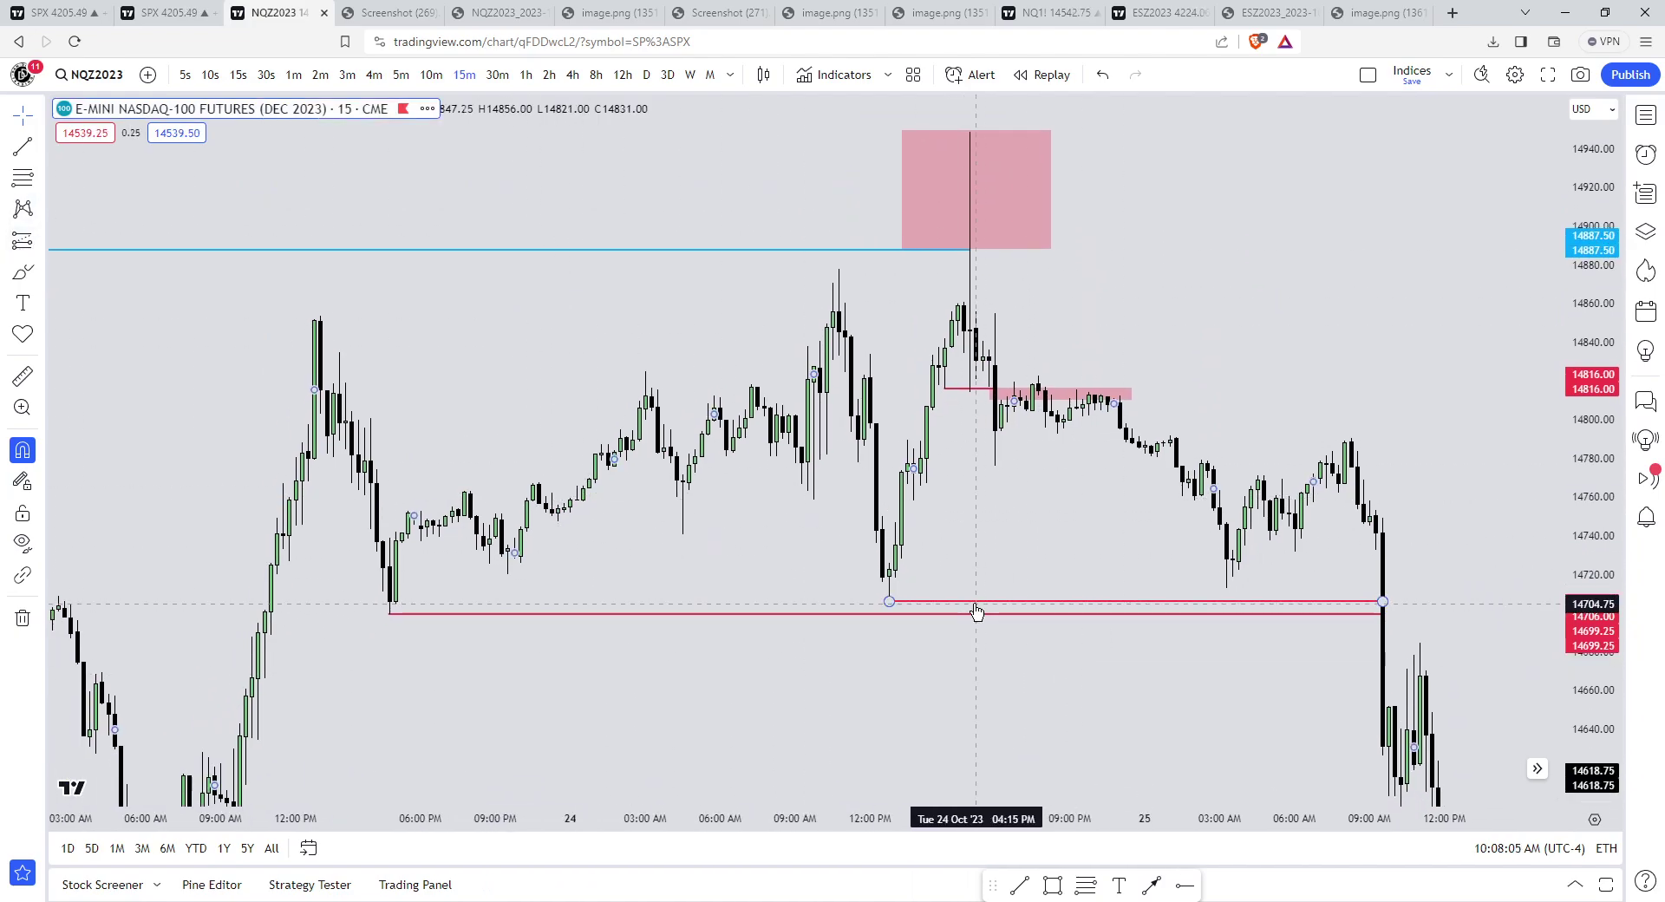
drag(1592, 685, 1592, 582)
drag(1127, 575, 1196, 521)
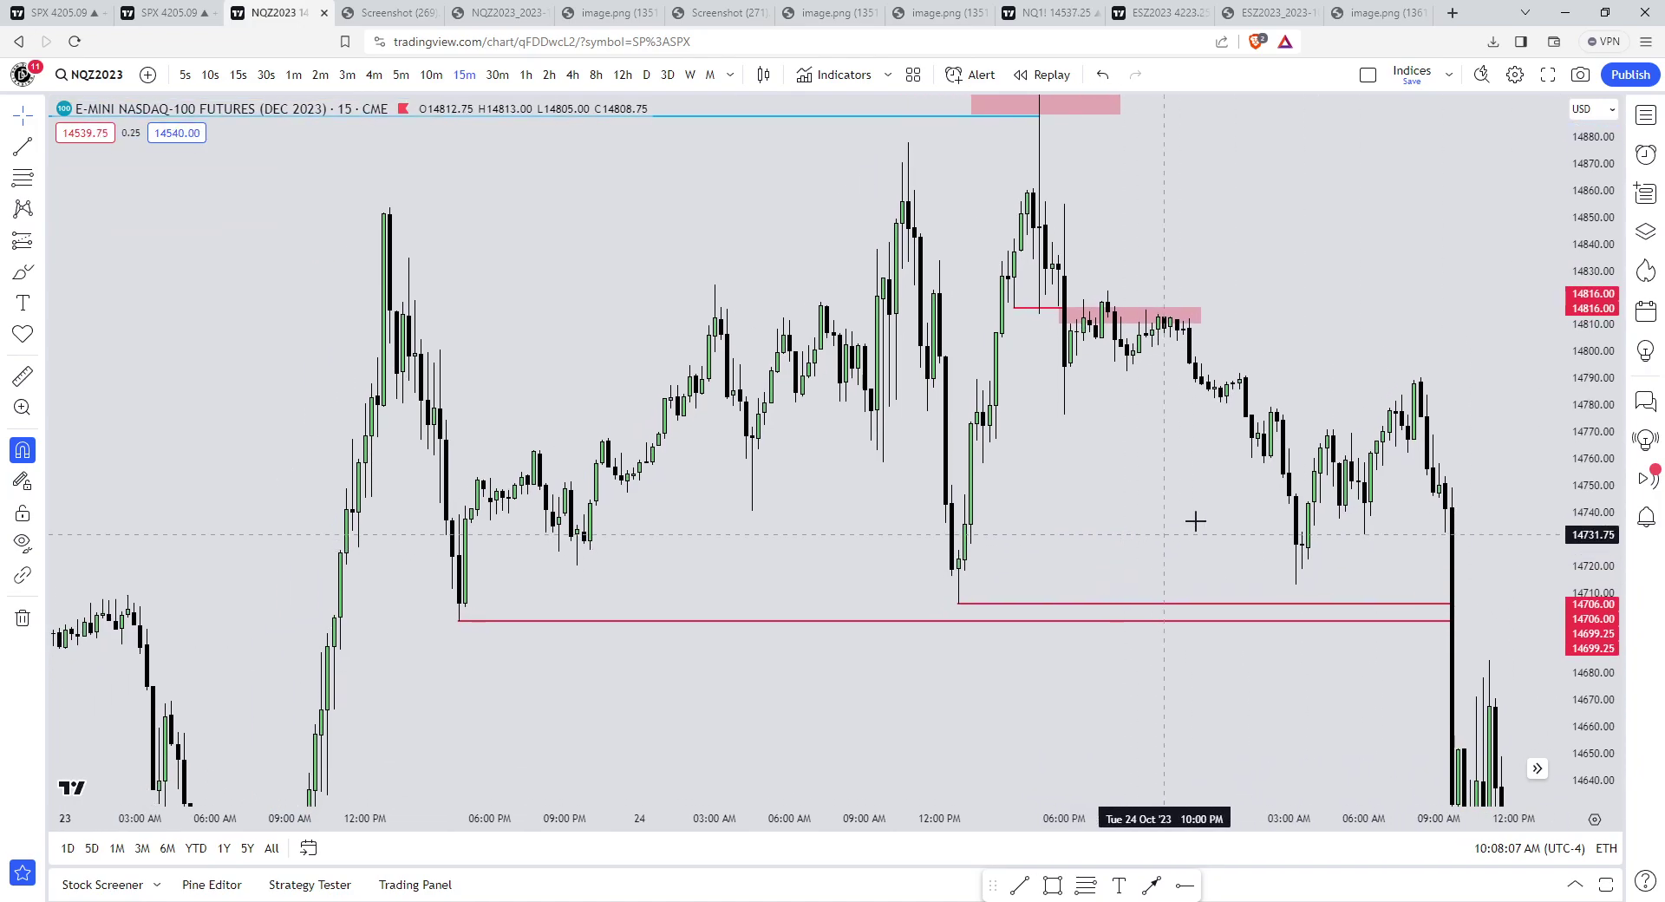
scroll(1249, 364, down, 5)
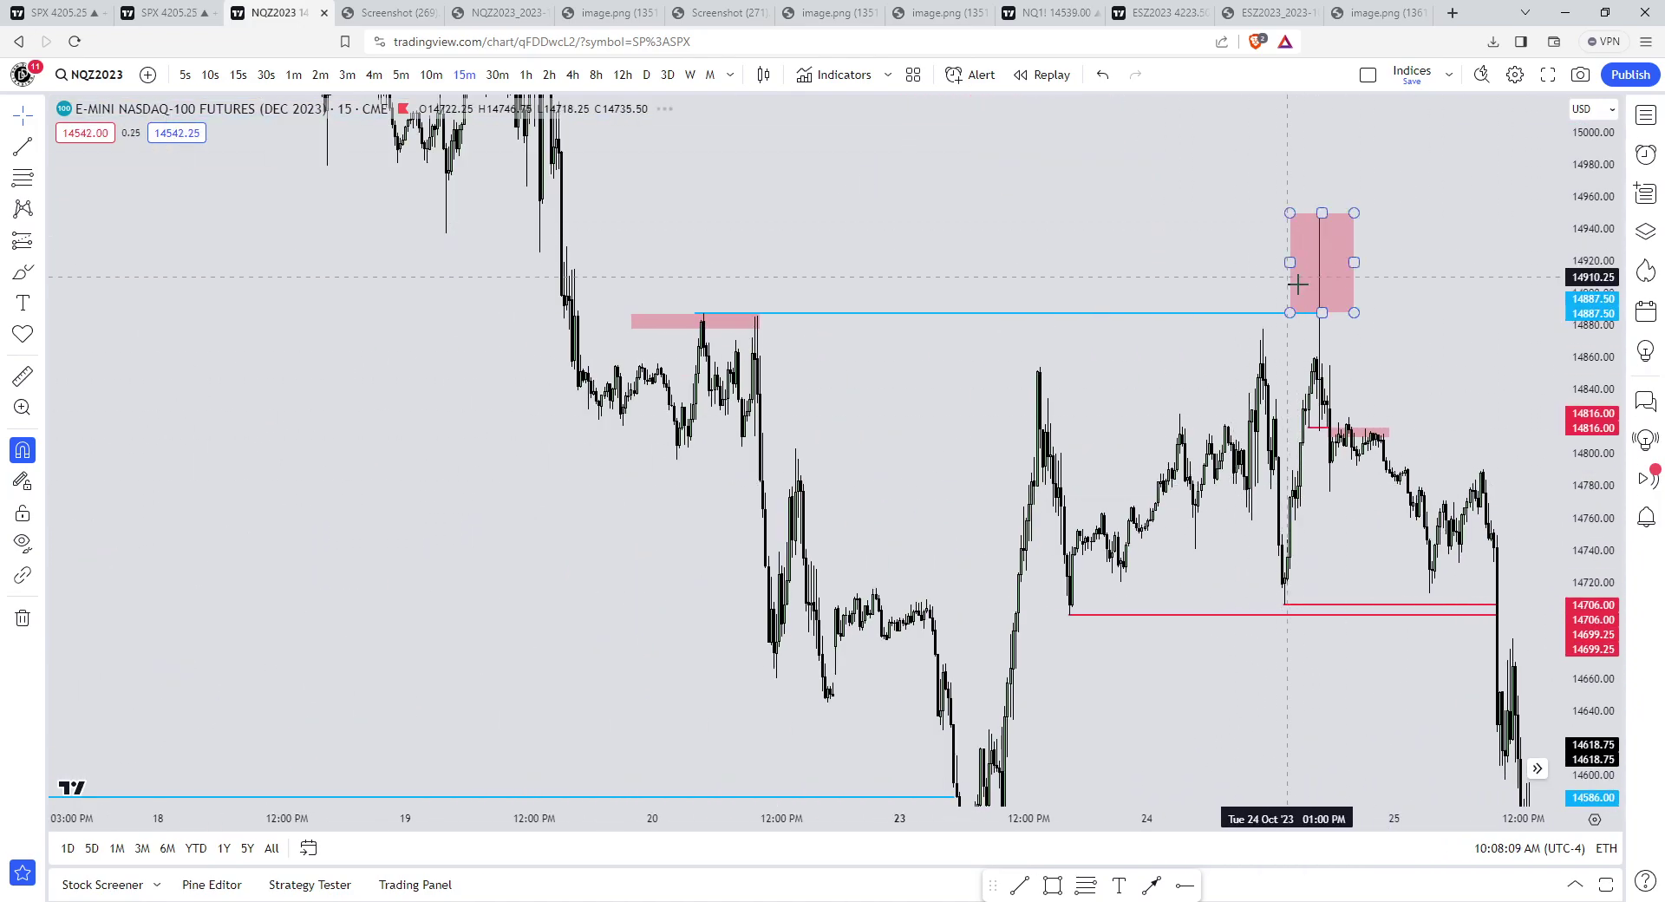
scroll(1166, 398, up, 3)
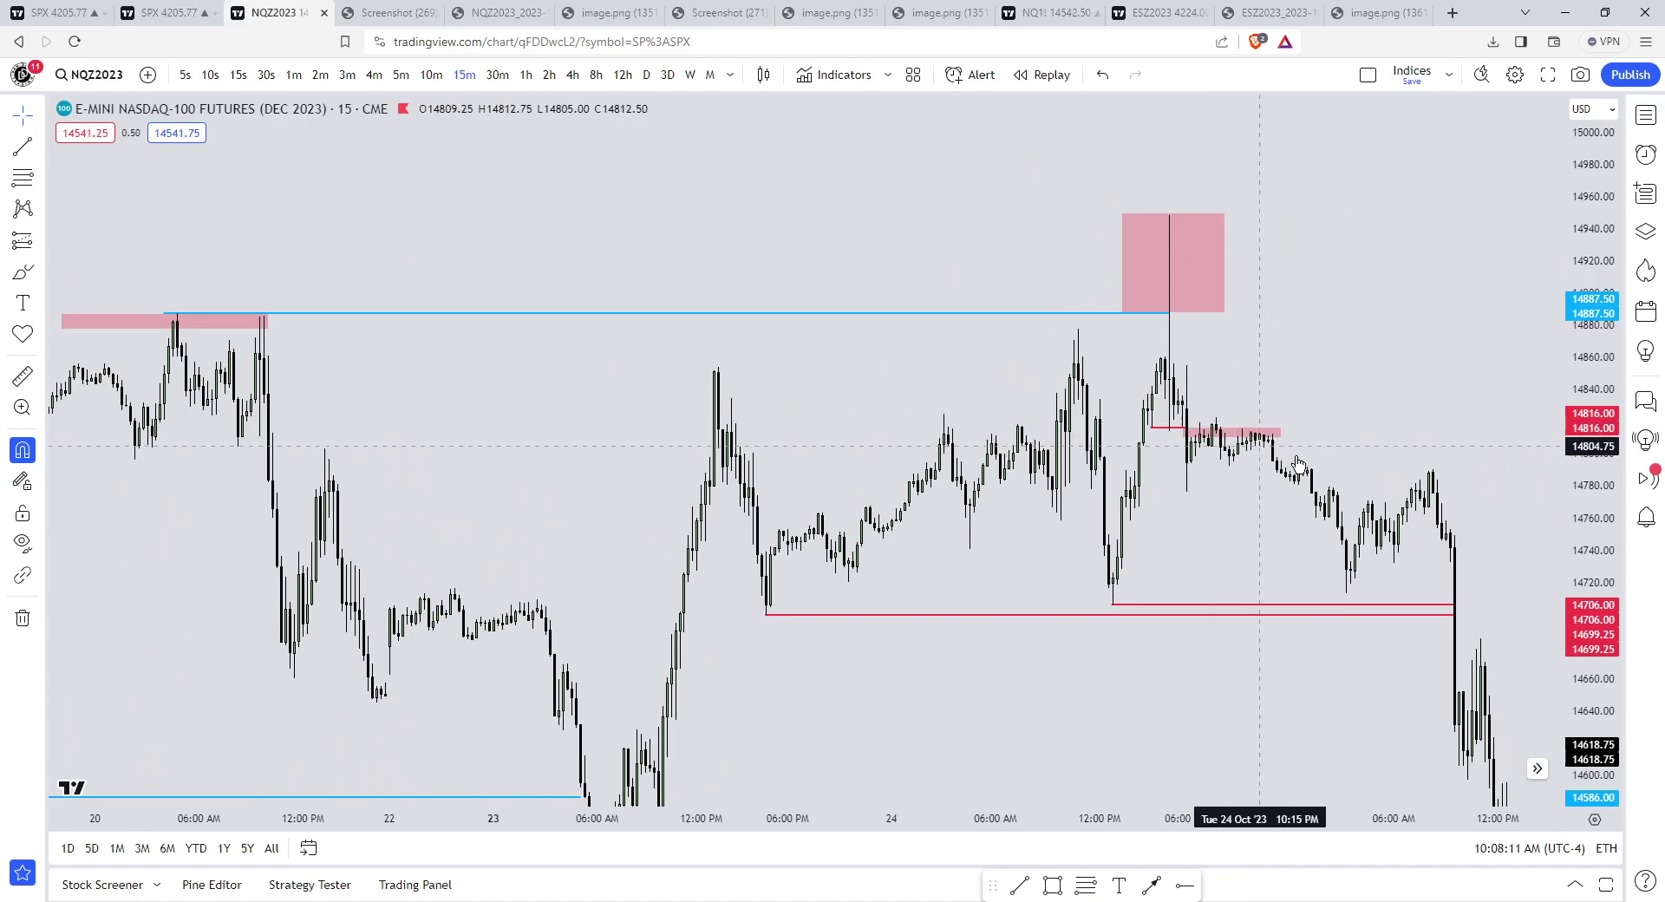
scroll(1298, 466, up, 4)
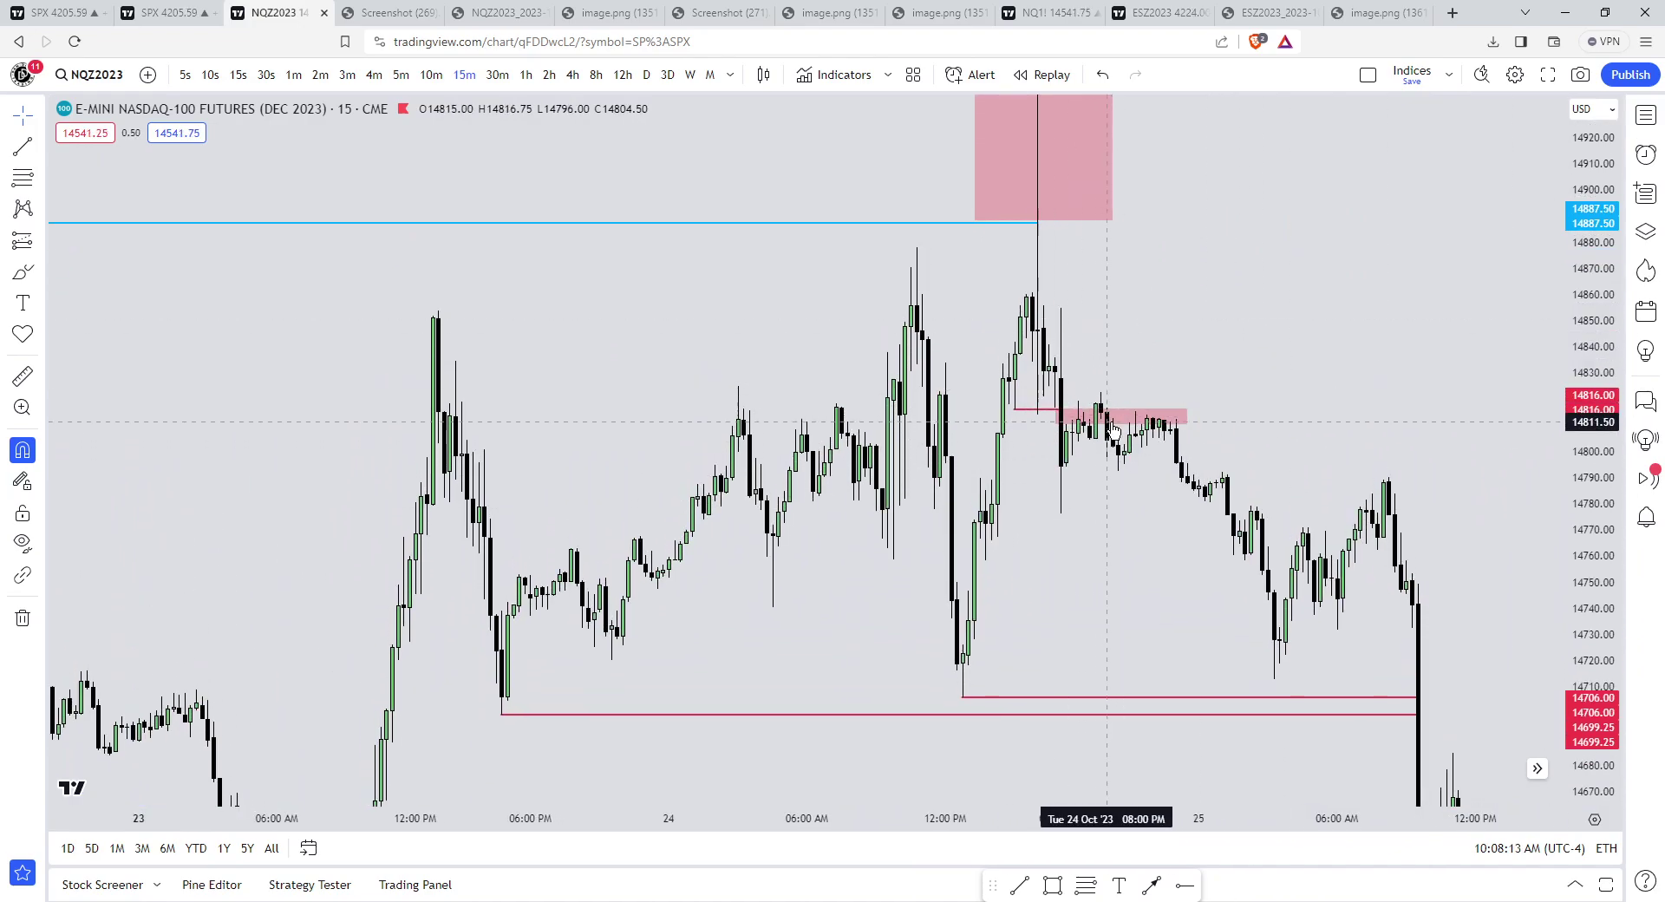
- Circle the lows above the 14706.00 and 14699.25 lines with the Brush and delete the stroke after showing it
scroll(1119, 460, up, 5)
drag(1119, 460, 1304, 521)
drag(1589, 595, 1589, 377)
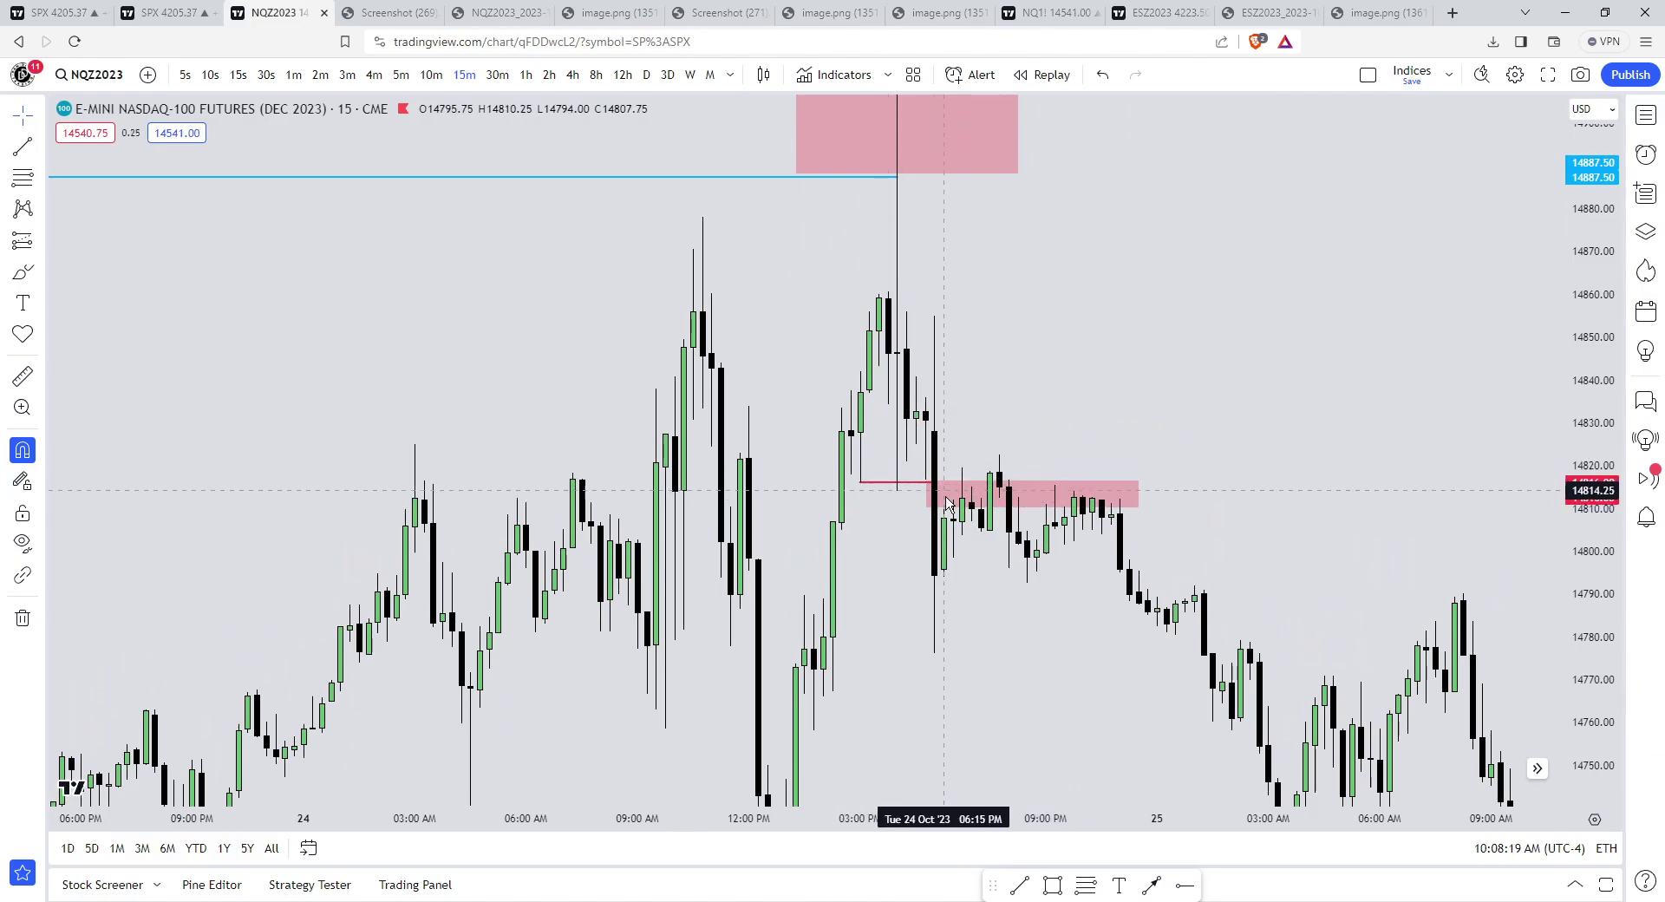
scroll(1387, 433, down, 3)
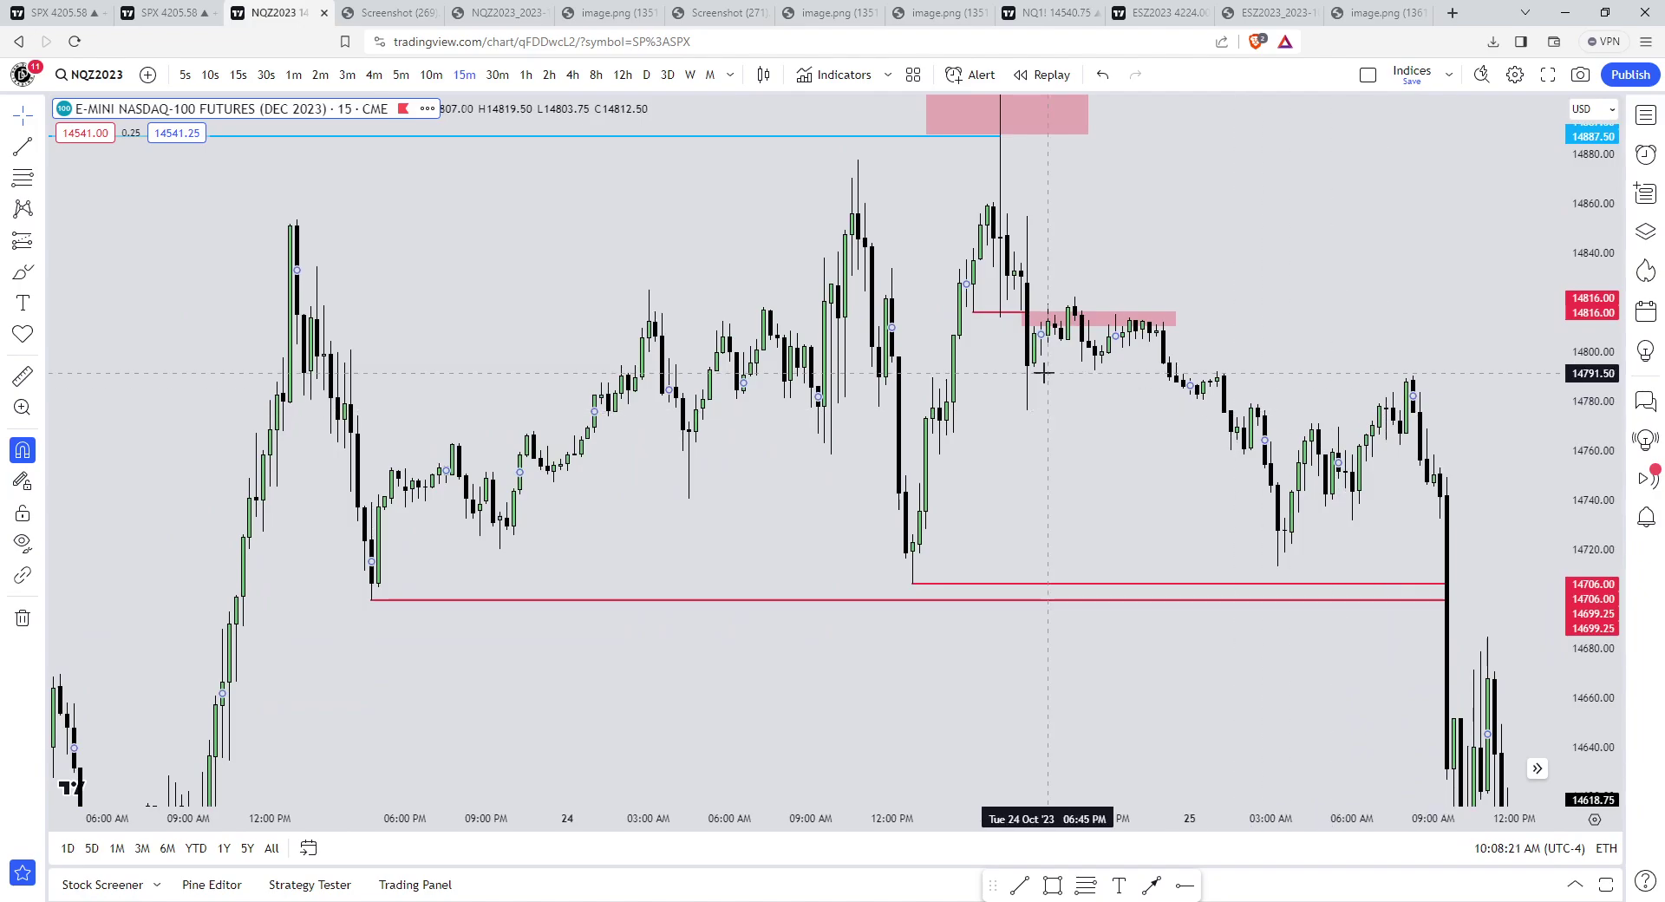
scroll(1006, 364, down, 2)
click(22, 271)
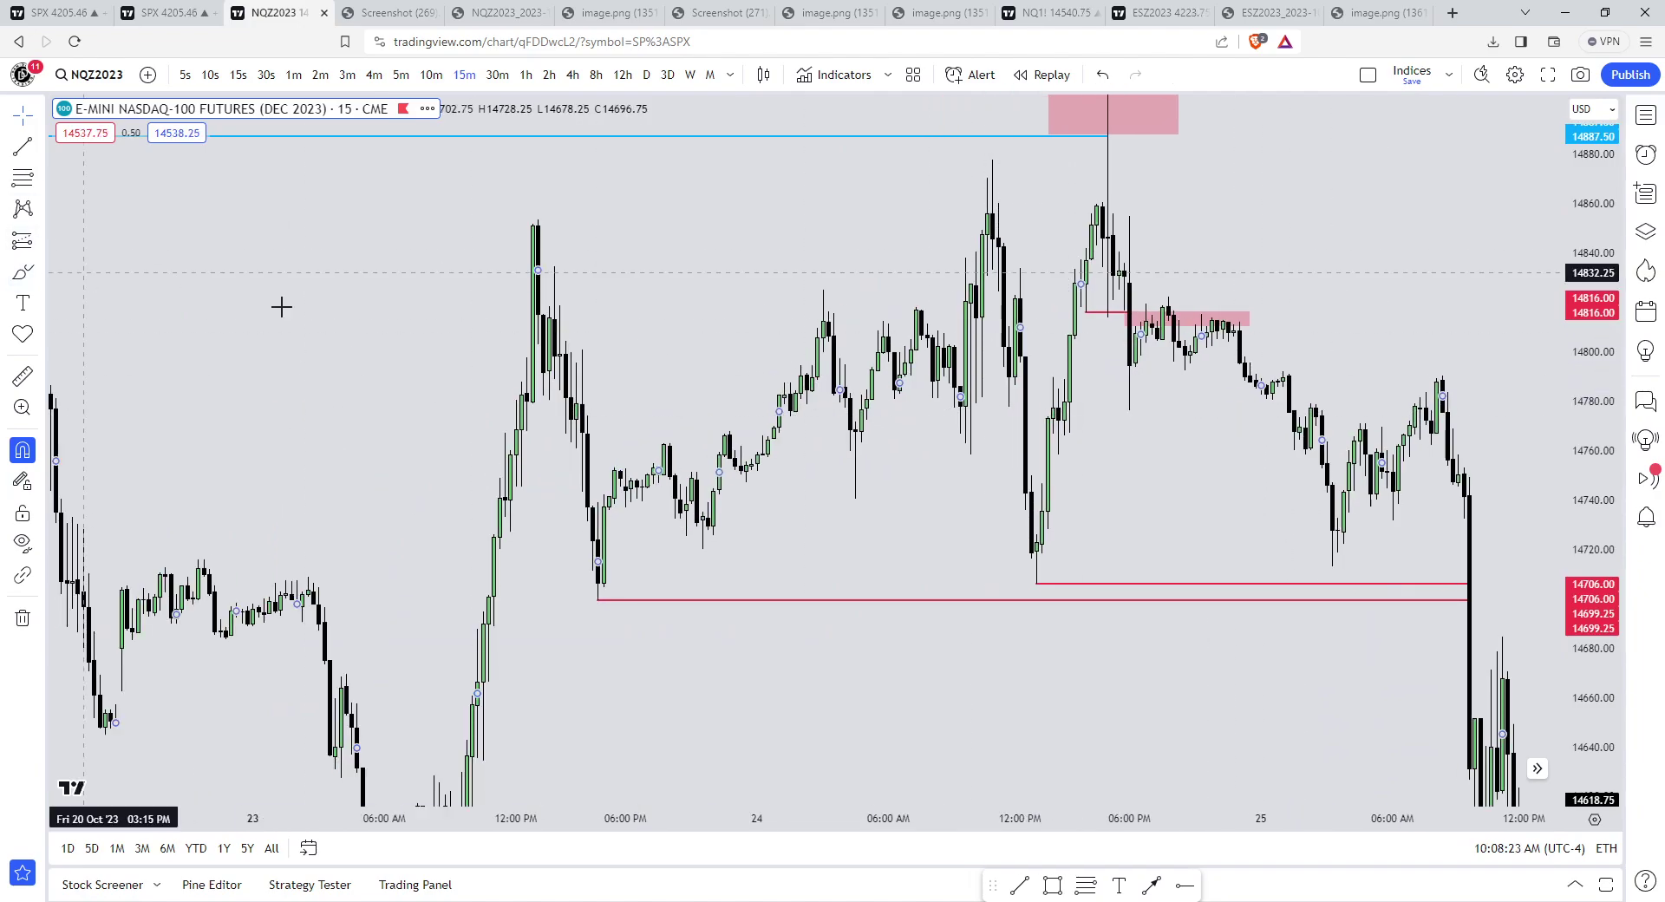
mouse_move(1051, 541)
mouse_down()
mouse_move(572, 590)
mouse_move(1037, 539)
mouse_up()
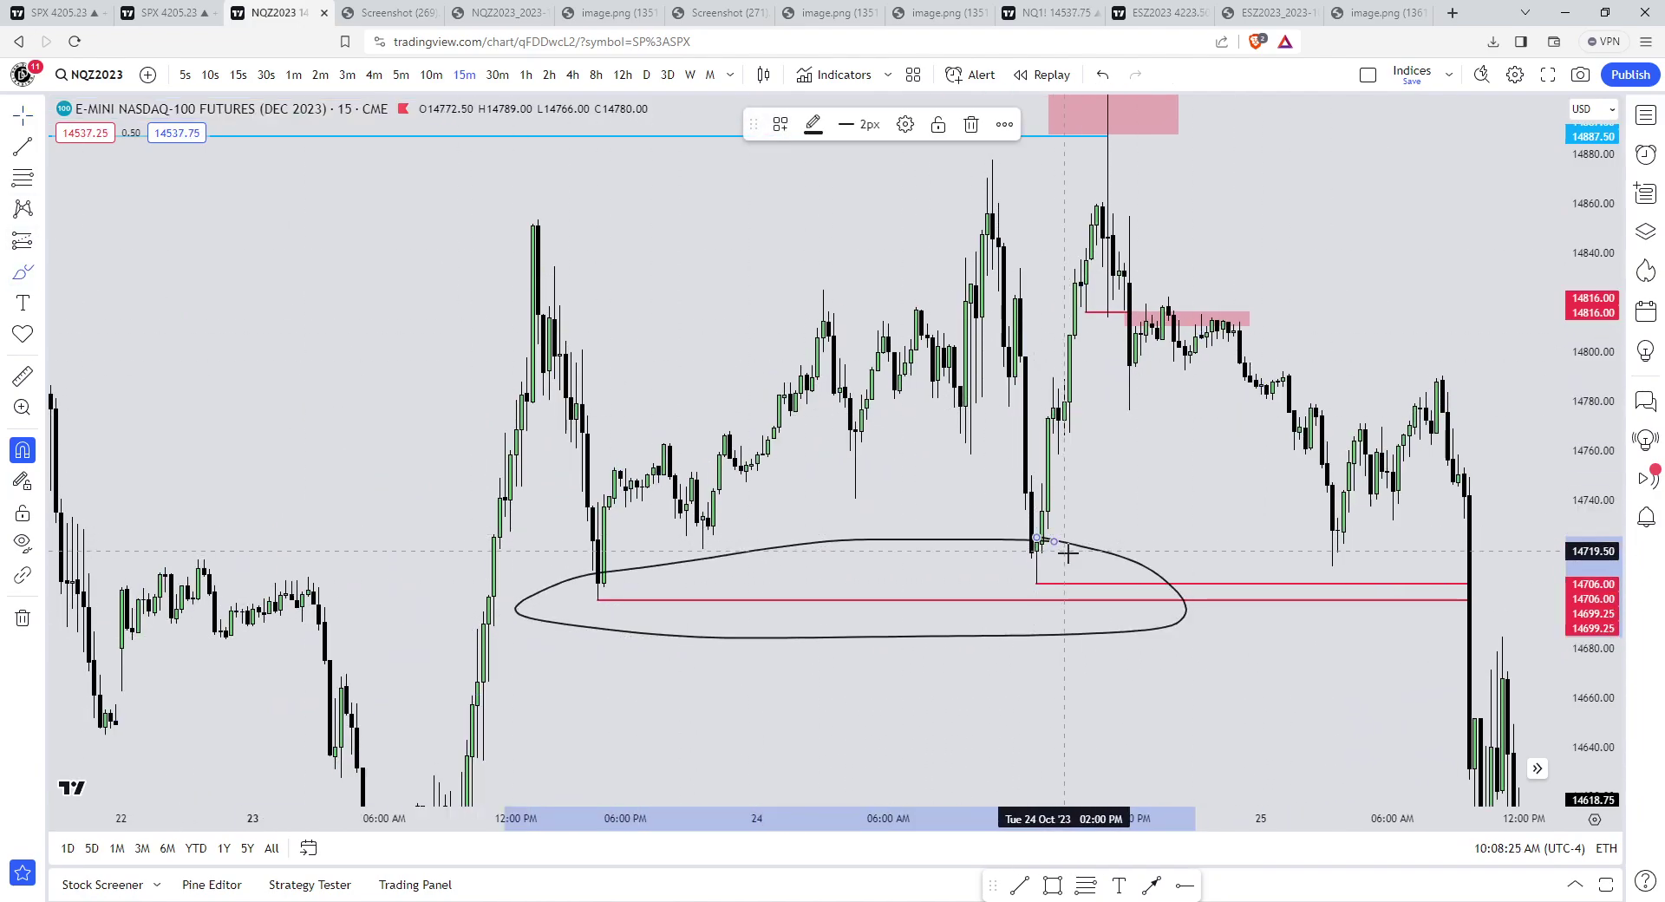
key(Delete)
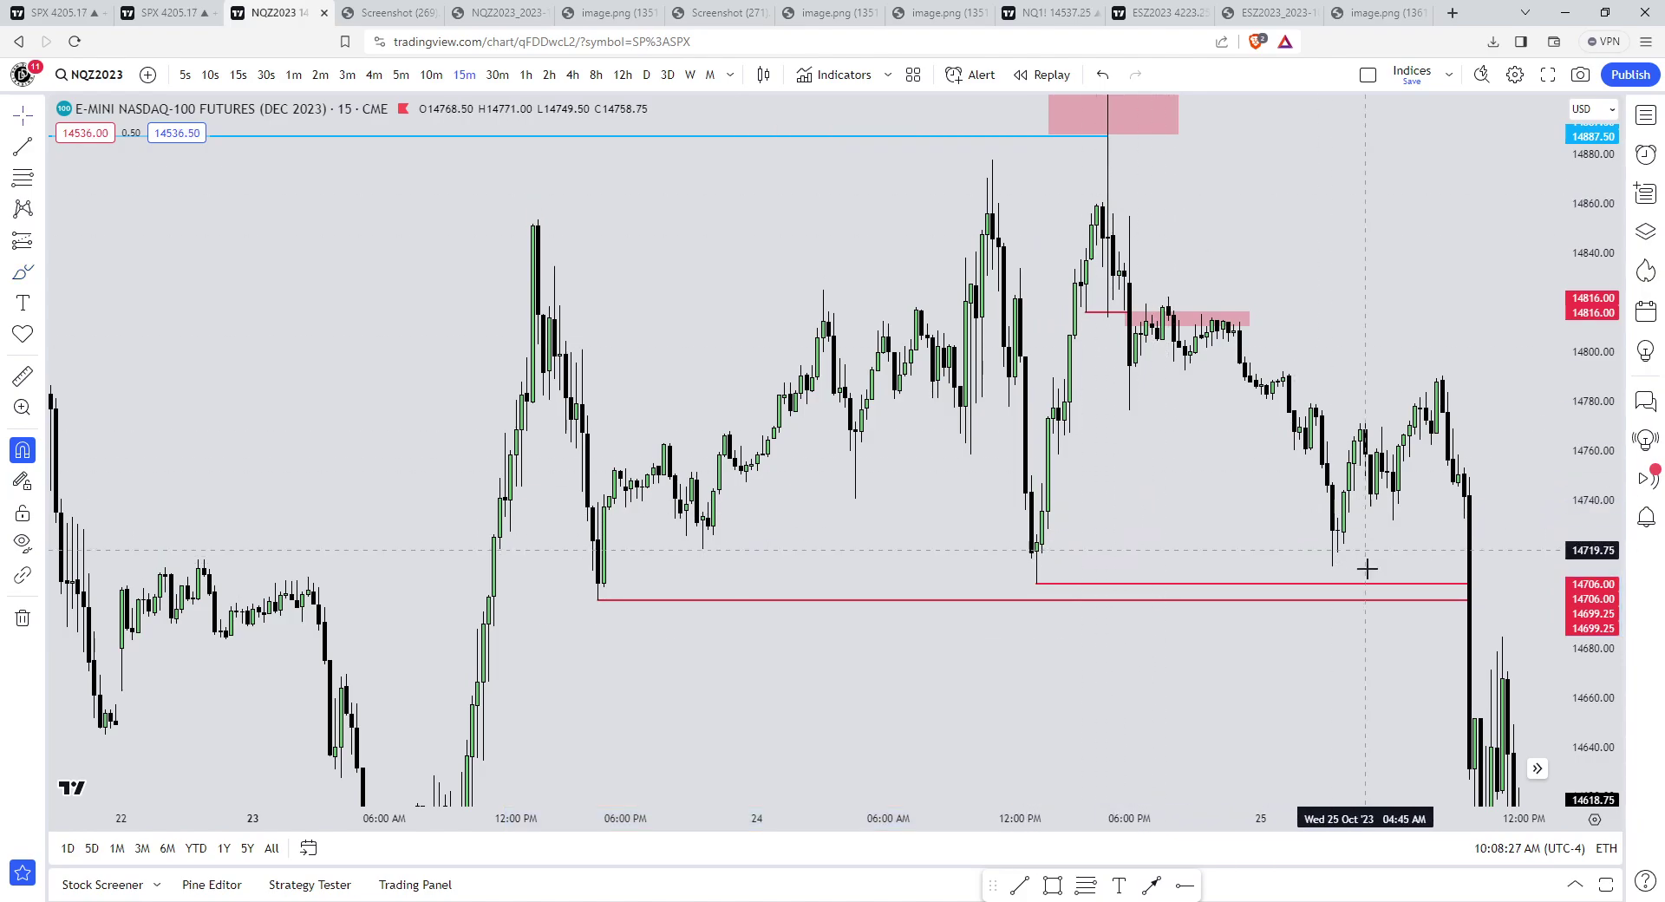
- Mark the 14706.00 and 14699.25 lows again with a Brush stroke on the zoomed-out chart and remove the stroke
drag(1589, 518, 1589, 689)
scroll(1301, 650, down, 4)
drag(1227, 672, 1102, 502)
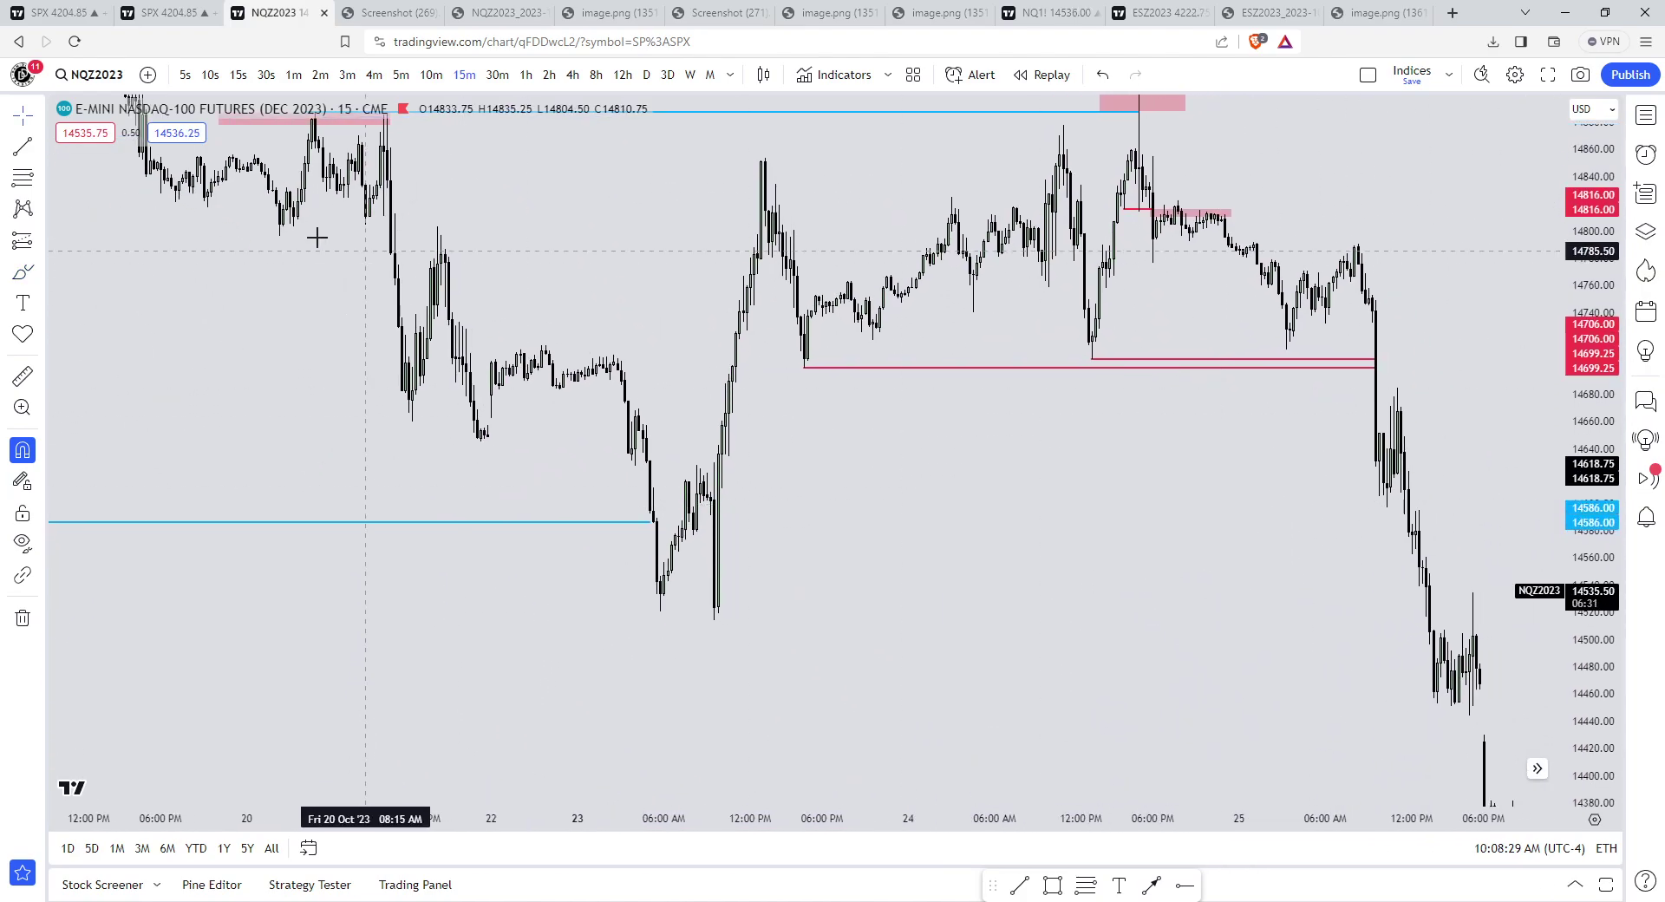
click(23, 146)
key(Escape)
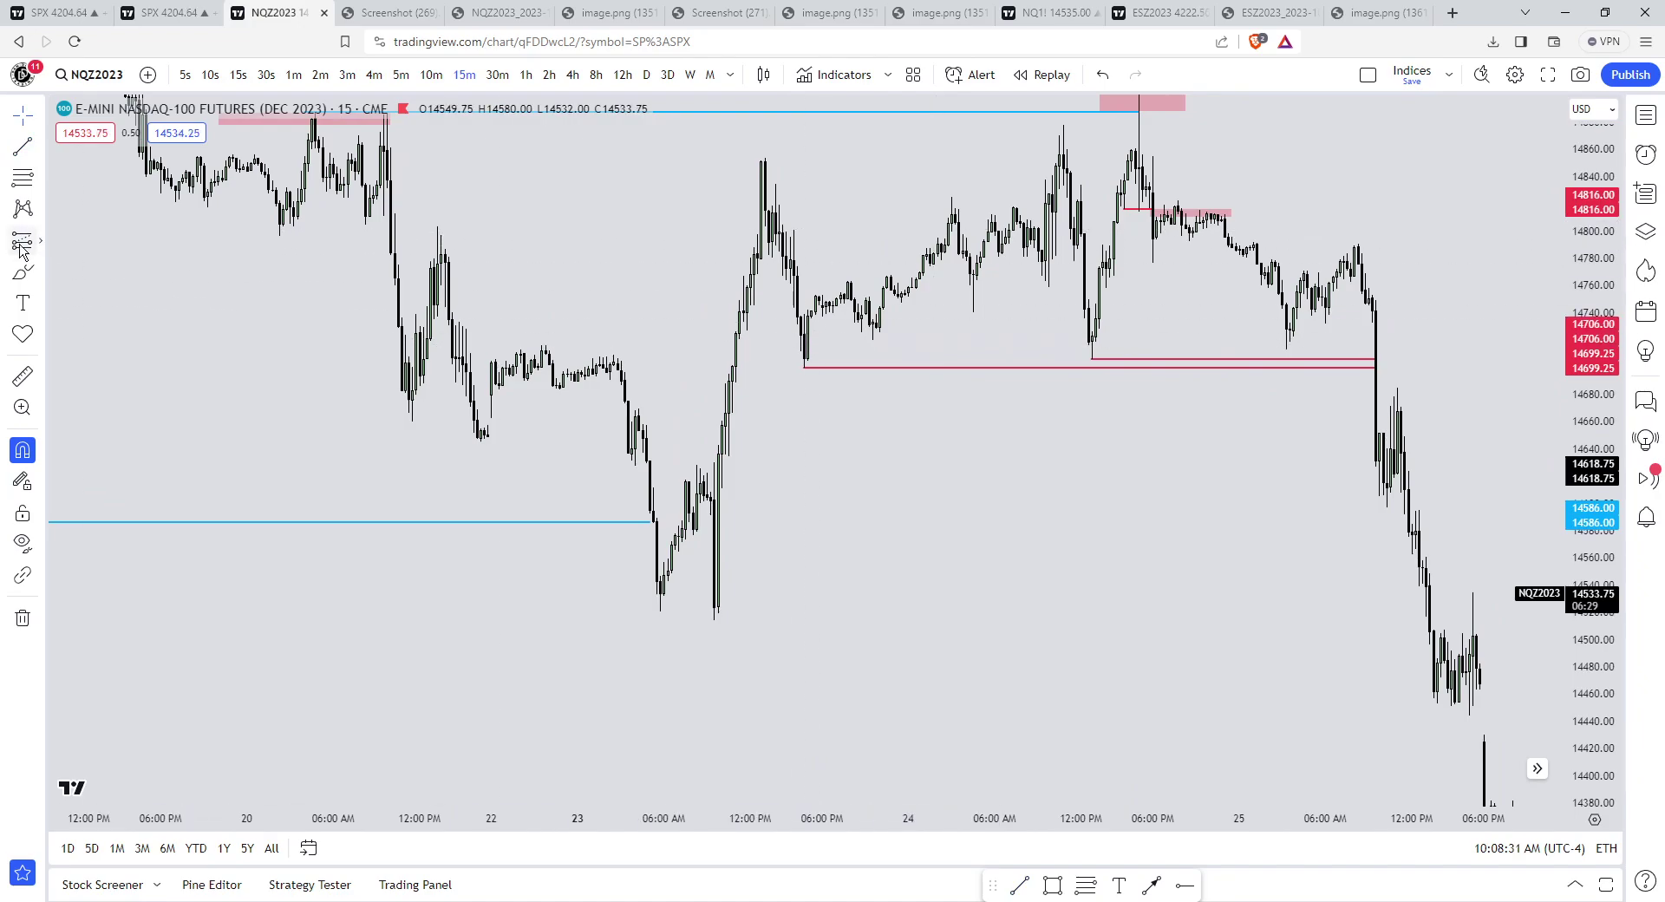
click(22, 272)
mouse_move(1130, 325)
mouse_down()
mouse_move(842, 330)
mouse_move(1219, 376)
mouse_up()
key(Delete)
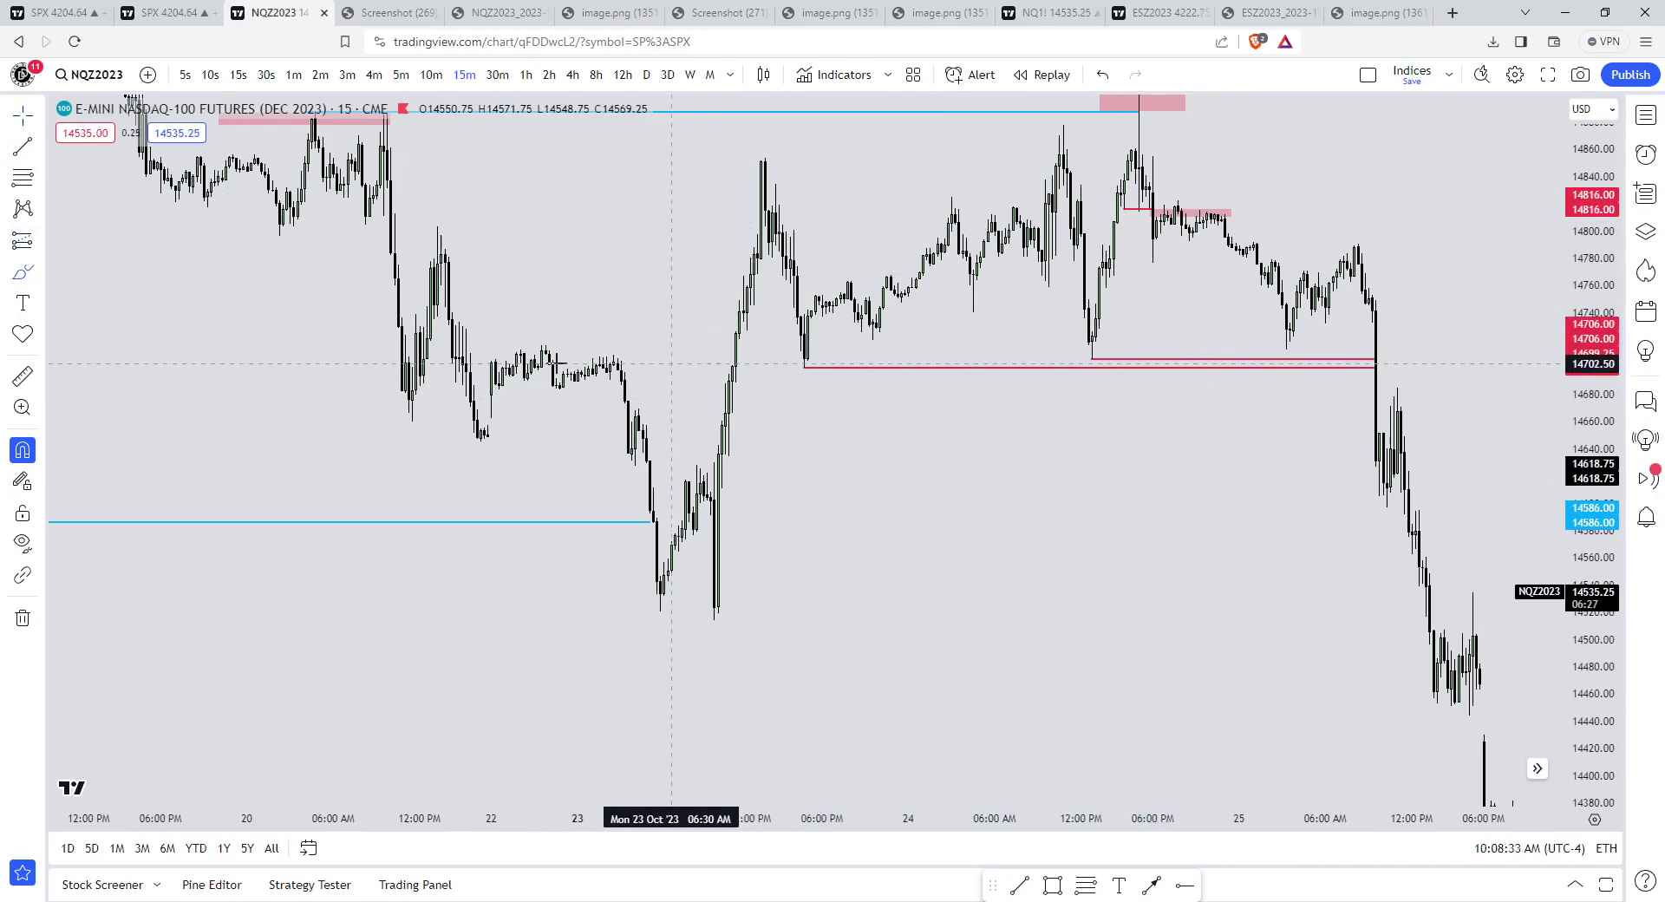
- Draw a horizontal red line at 14514.25 from the 09:30 AM low on 23 October to the 25 October sell-off
click(711, 642)
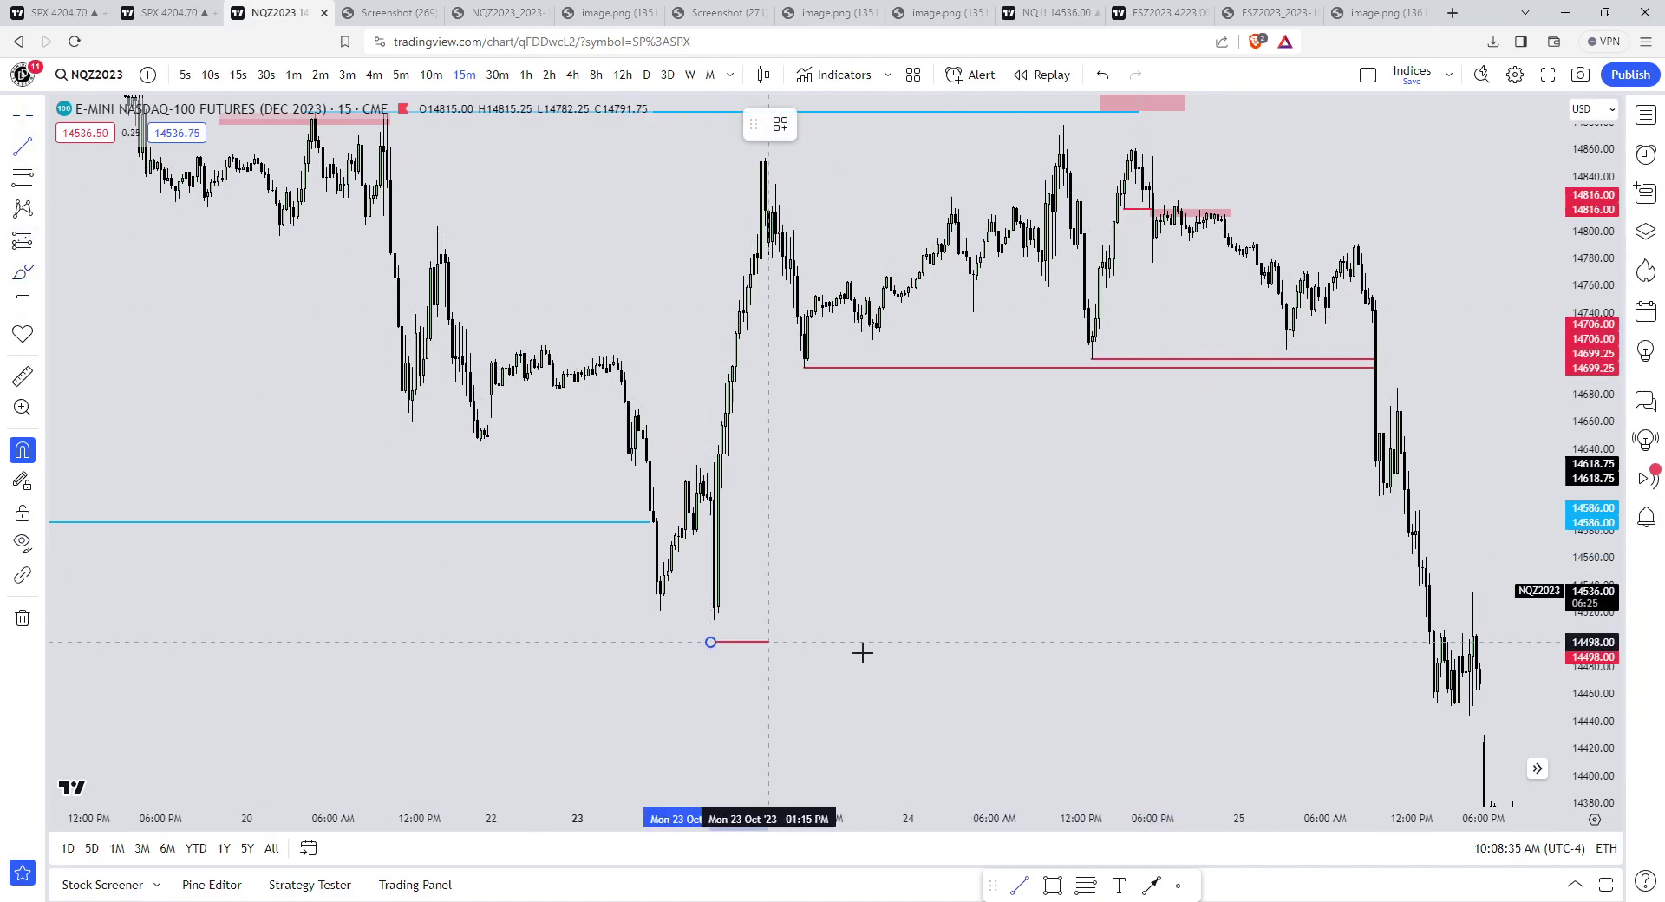
shift+click(1480, 642)
drag(710, 642, 714, 620)
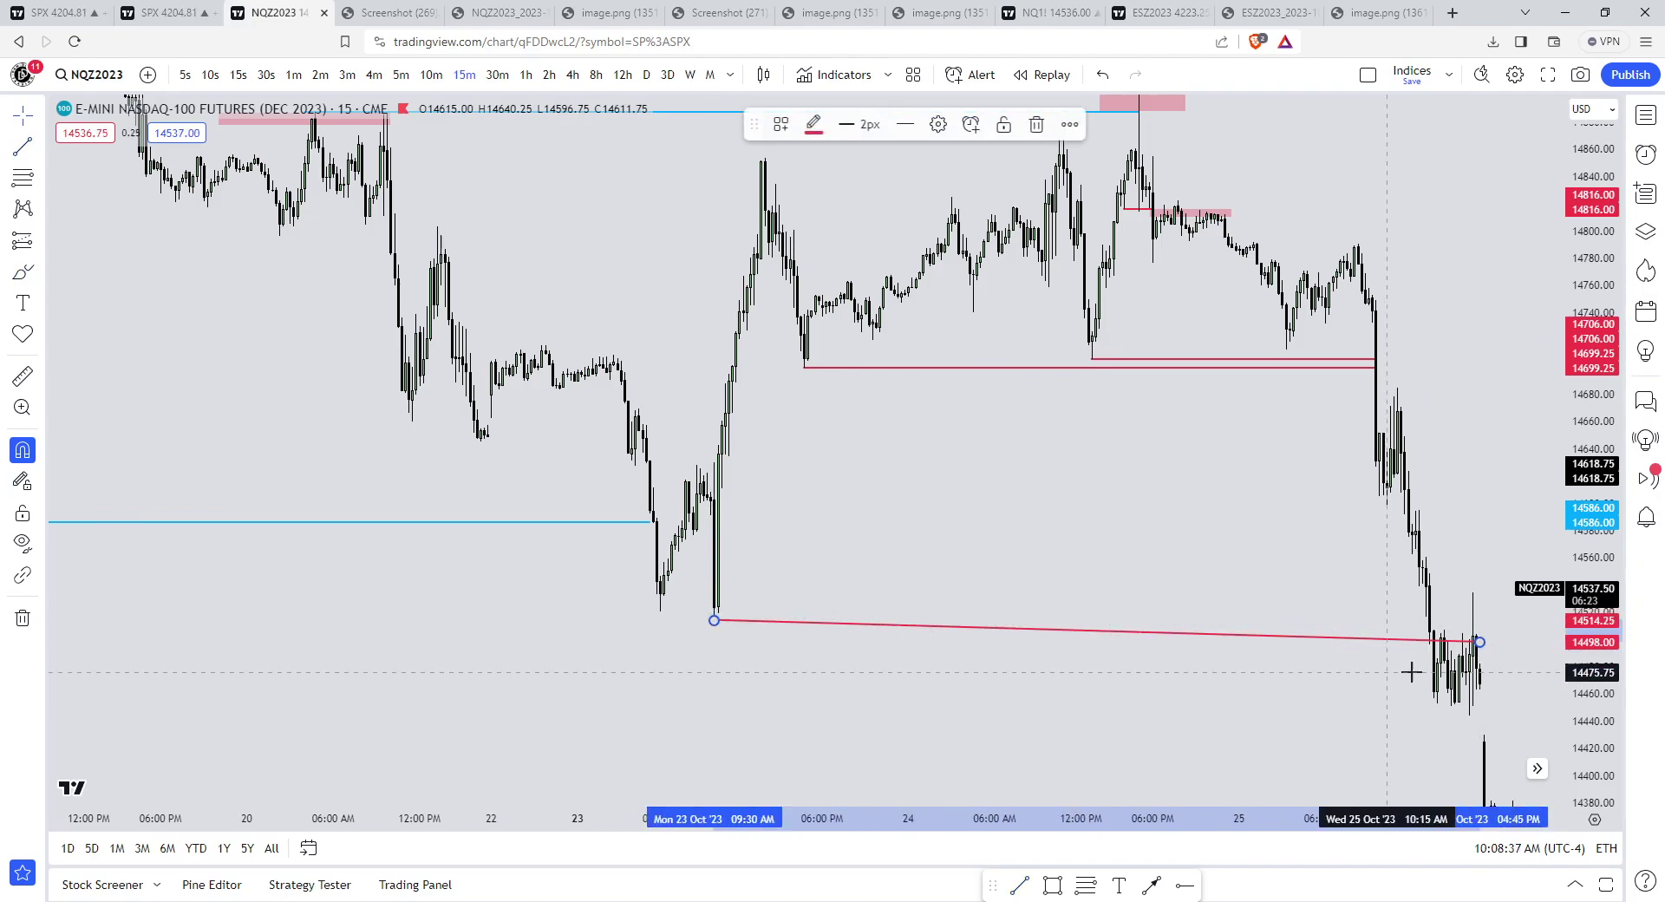
drag(1479, 641, 1427, 621)
drag(1249, 527, 1201, 619)
scroll(1386, 460, up, 1)
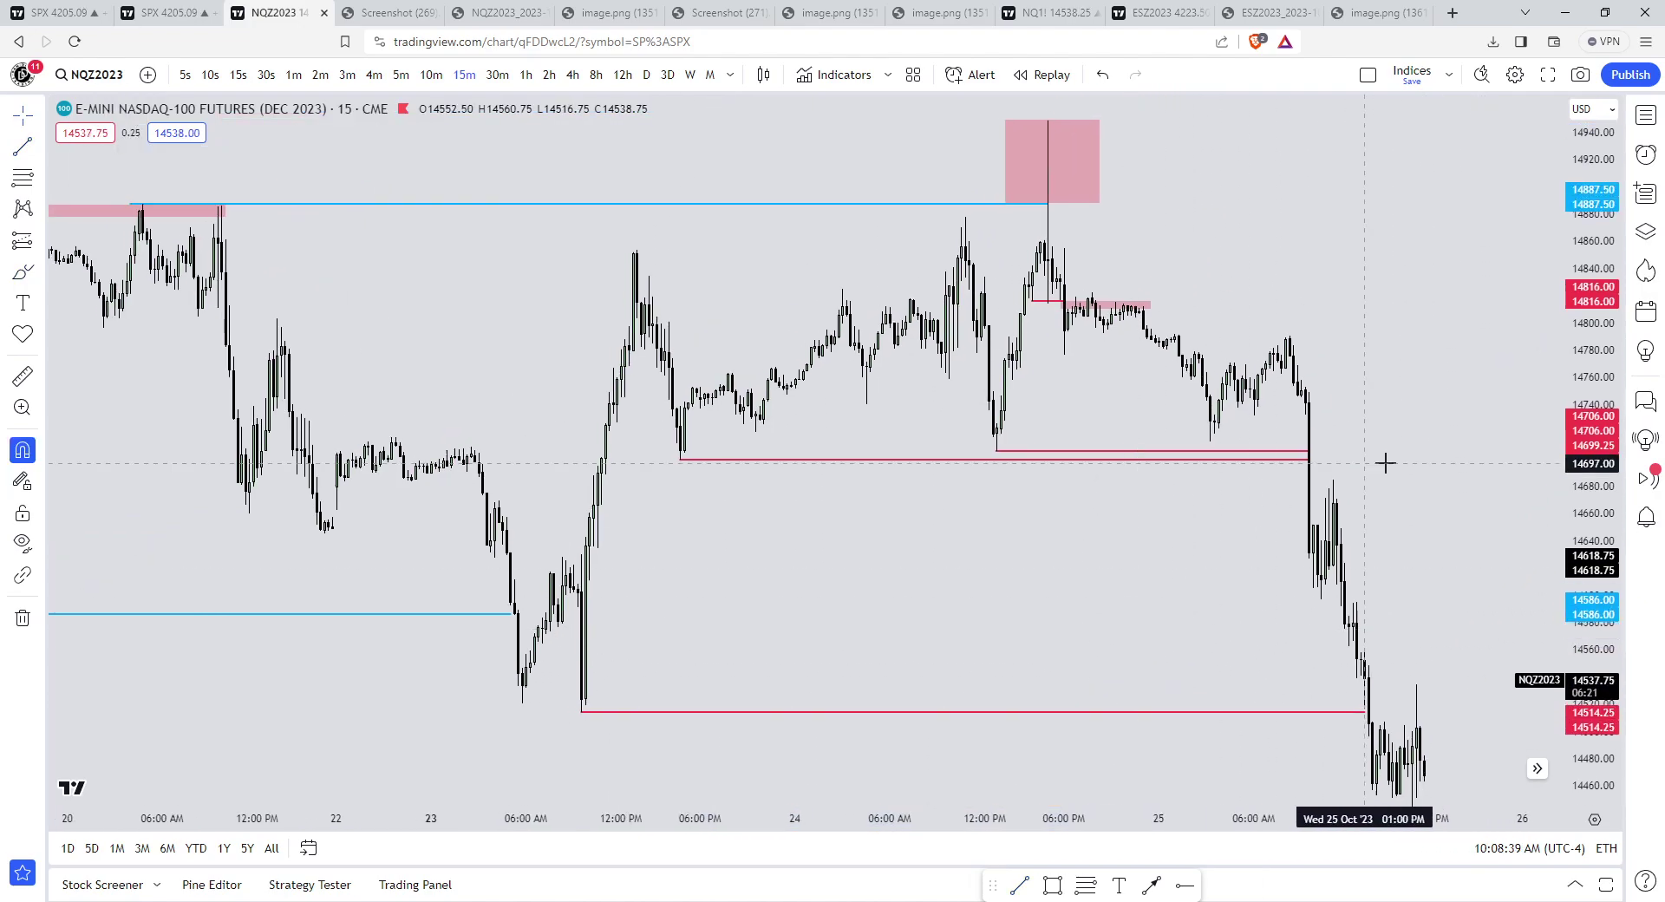
- Circle the 14706.00 and 14699.25 lows and sketch a downward arrow through them with the Brush, deleting each stroke after showing it
click(23, 272)
mouse_move(1056, 437)
mouse_down()
mouse_move(643, 465)
mouse_move(1089, 439)
mouse_move(1040, 438)
mouse_up()
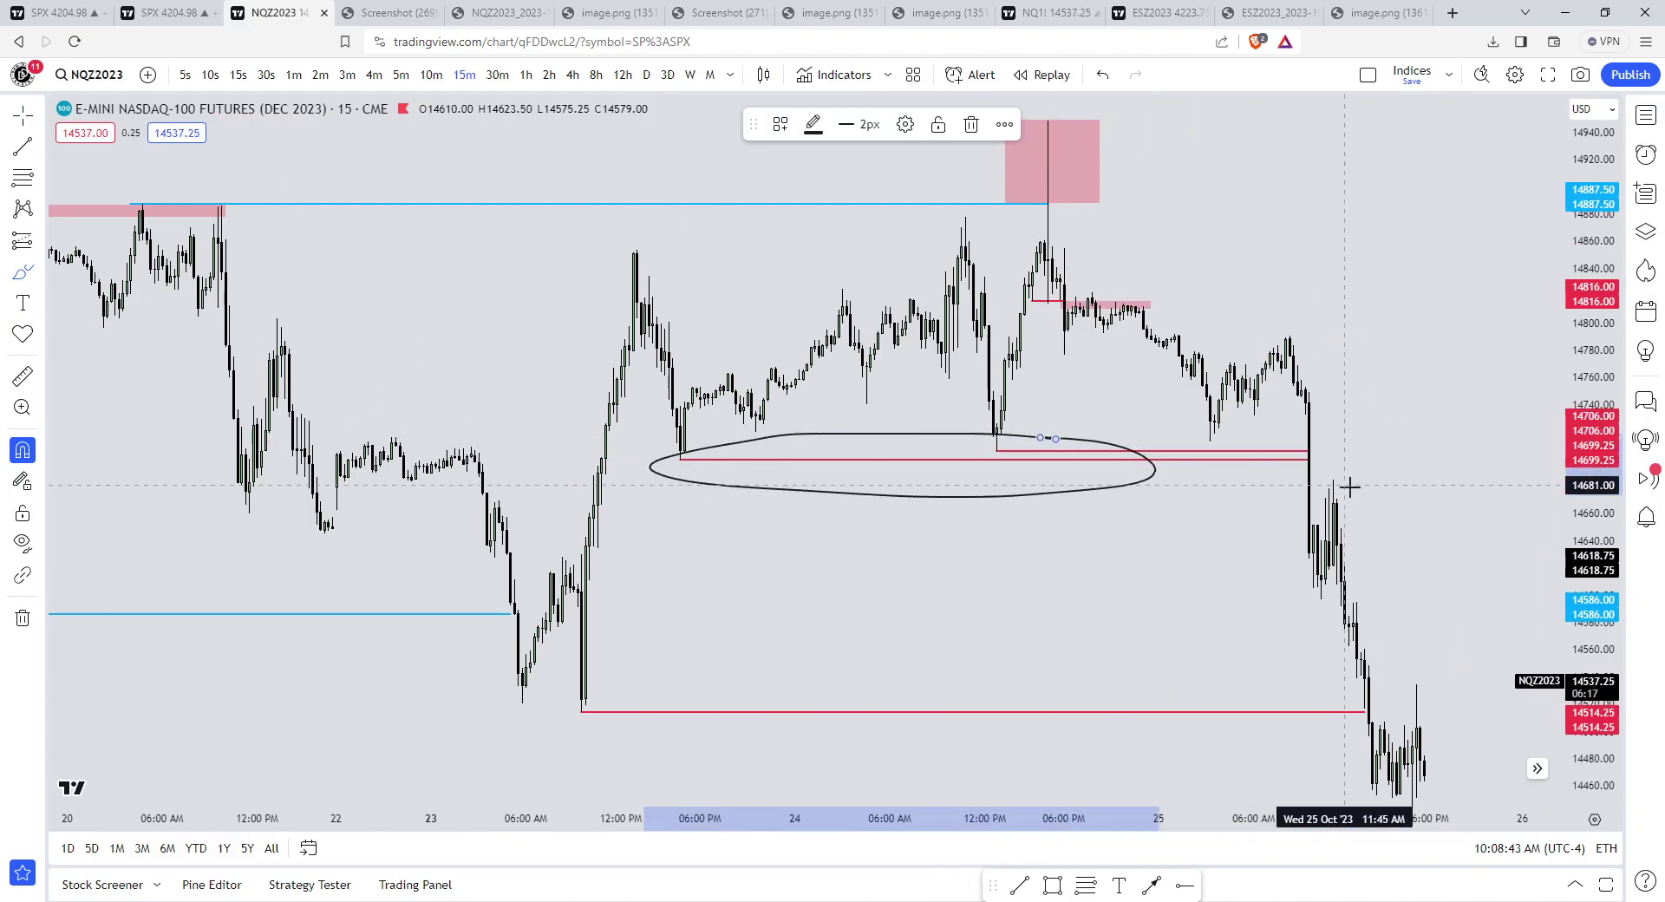
key(Delete)
mouse_move(1257, 410)
mouse_down()
mouse_move(1271, 560)
mouse_move(1290, 506)
mouse_up()
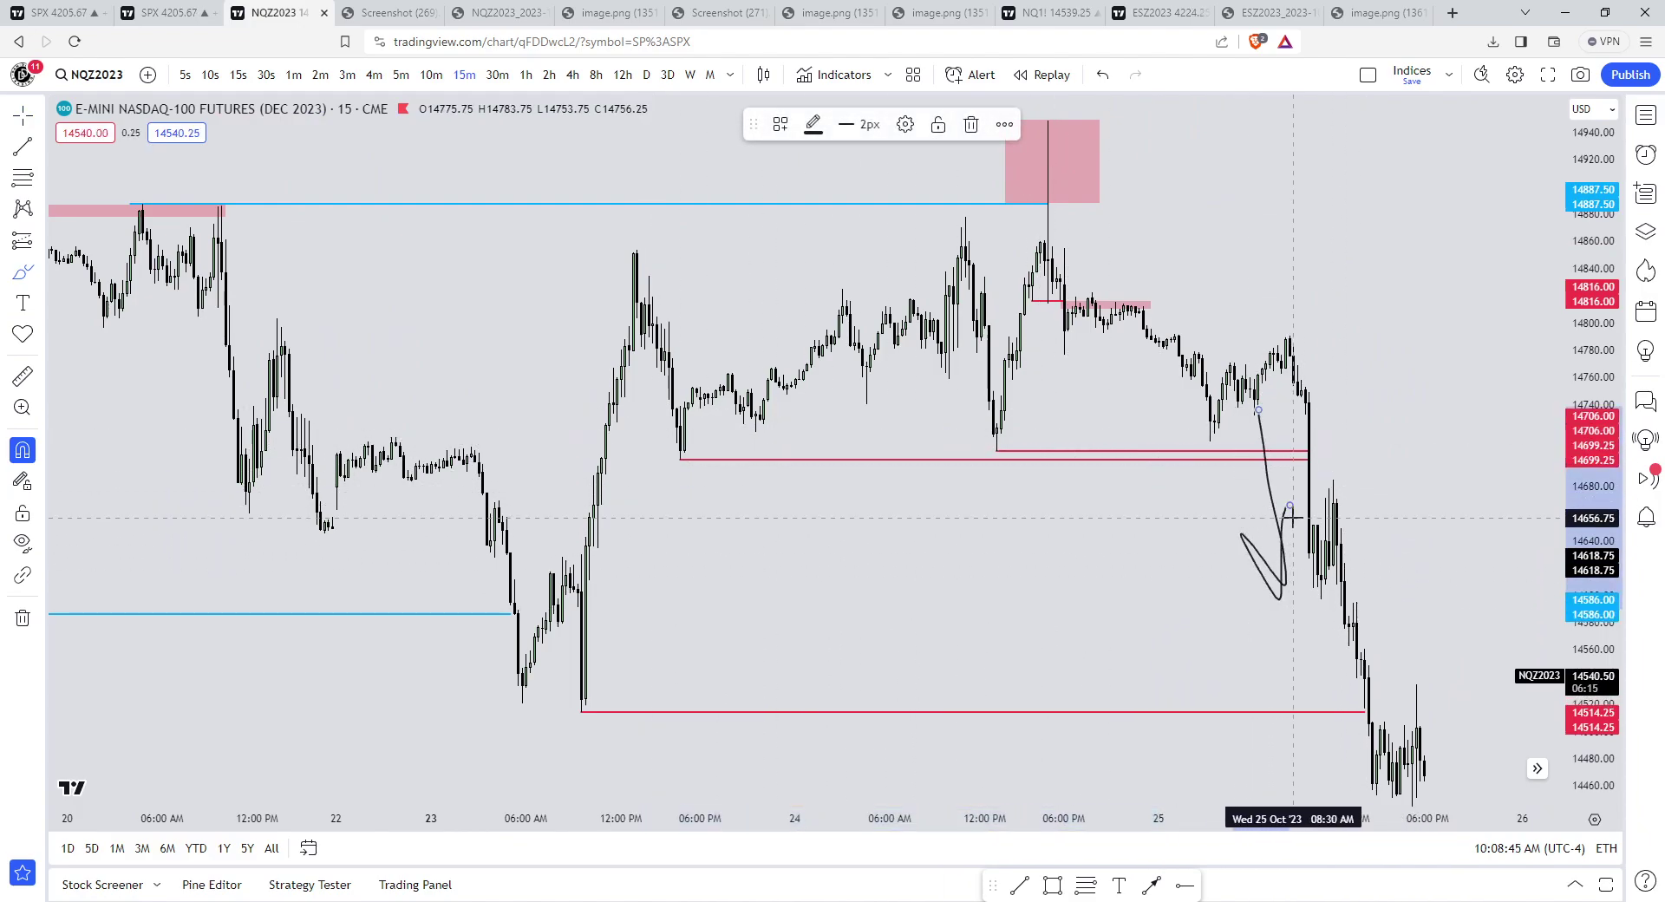
key(Delete)
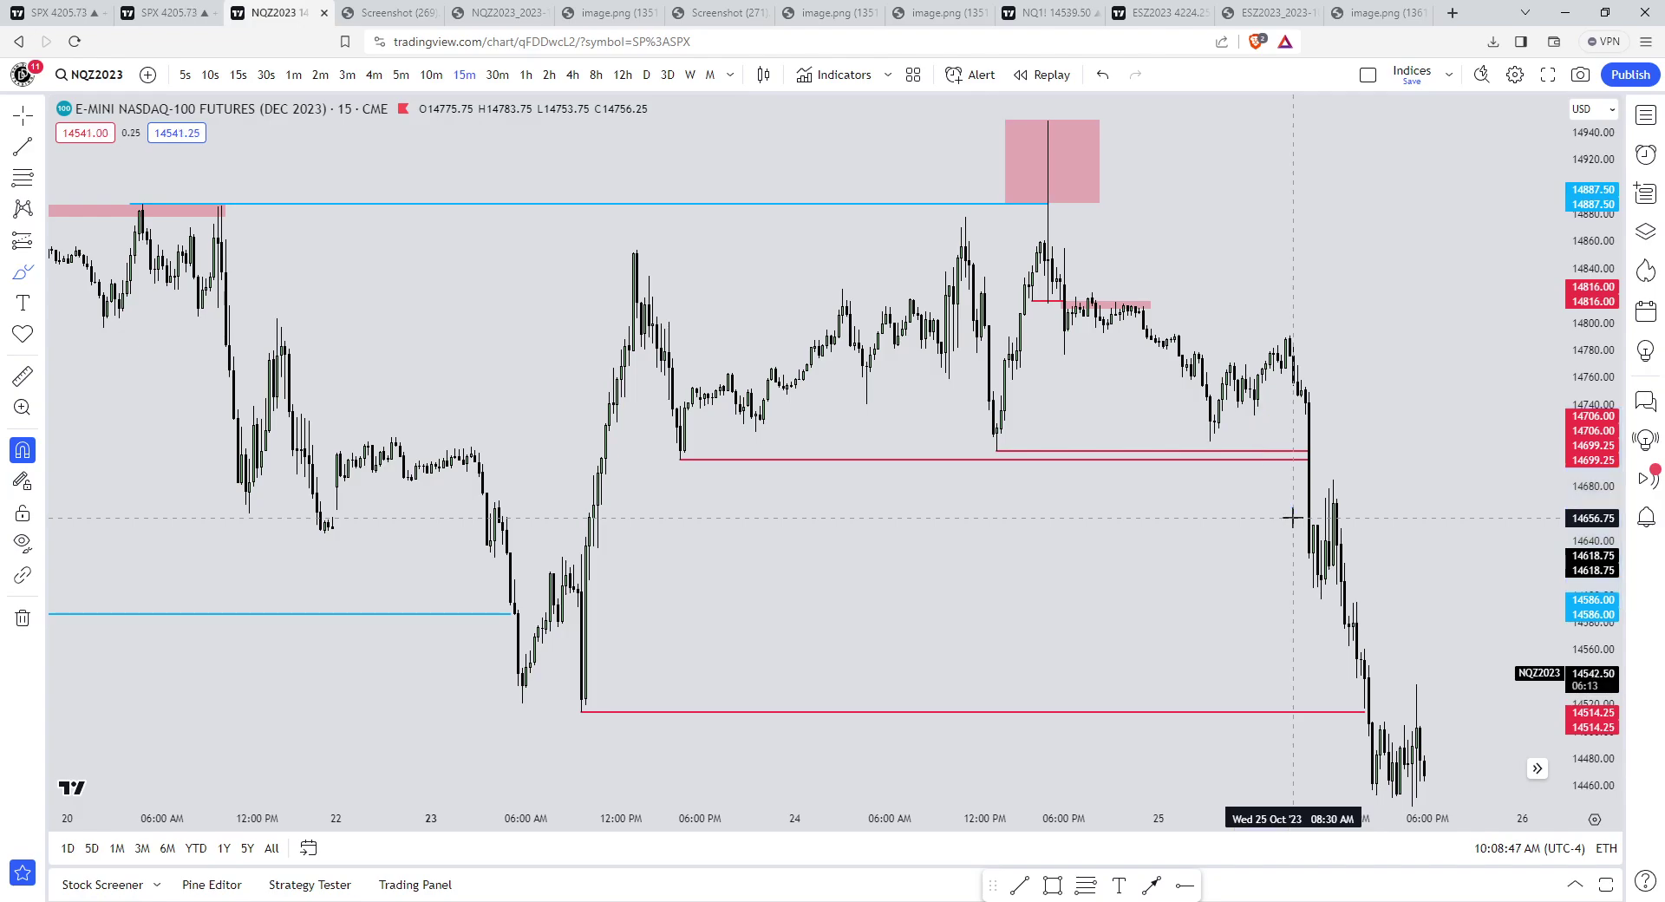
- Circle the paired lows near 14700 and the 14514.25 low with the Brush, deleting each stroke after showing it
mouse_move(1010, 425)
mouse_down()
mouse_move(635, 447)
mouse_move(1006, 436)
mouse_up()
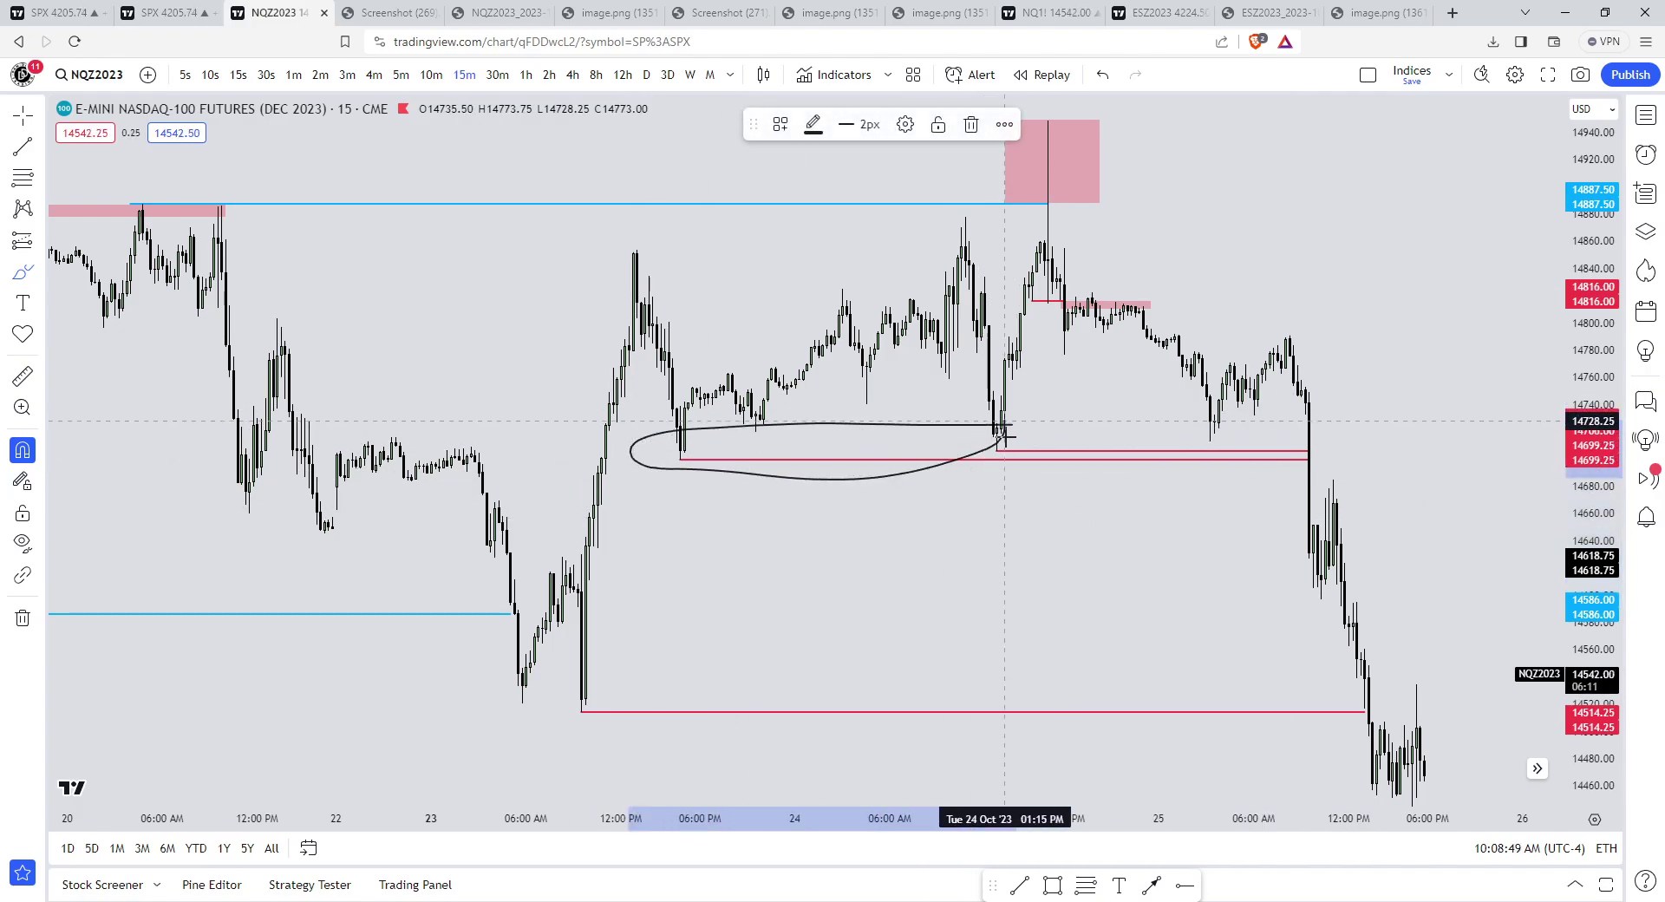
key(Delete)
mouse_move(610, 676)
mouse_down()
mouse_move(497, 681)
mouse_move(613, 676)
mouse_up()
key(Delete)
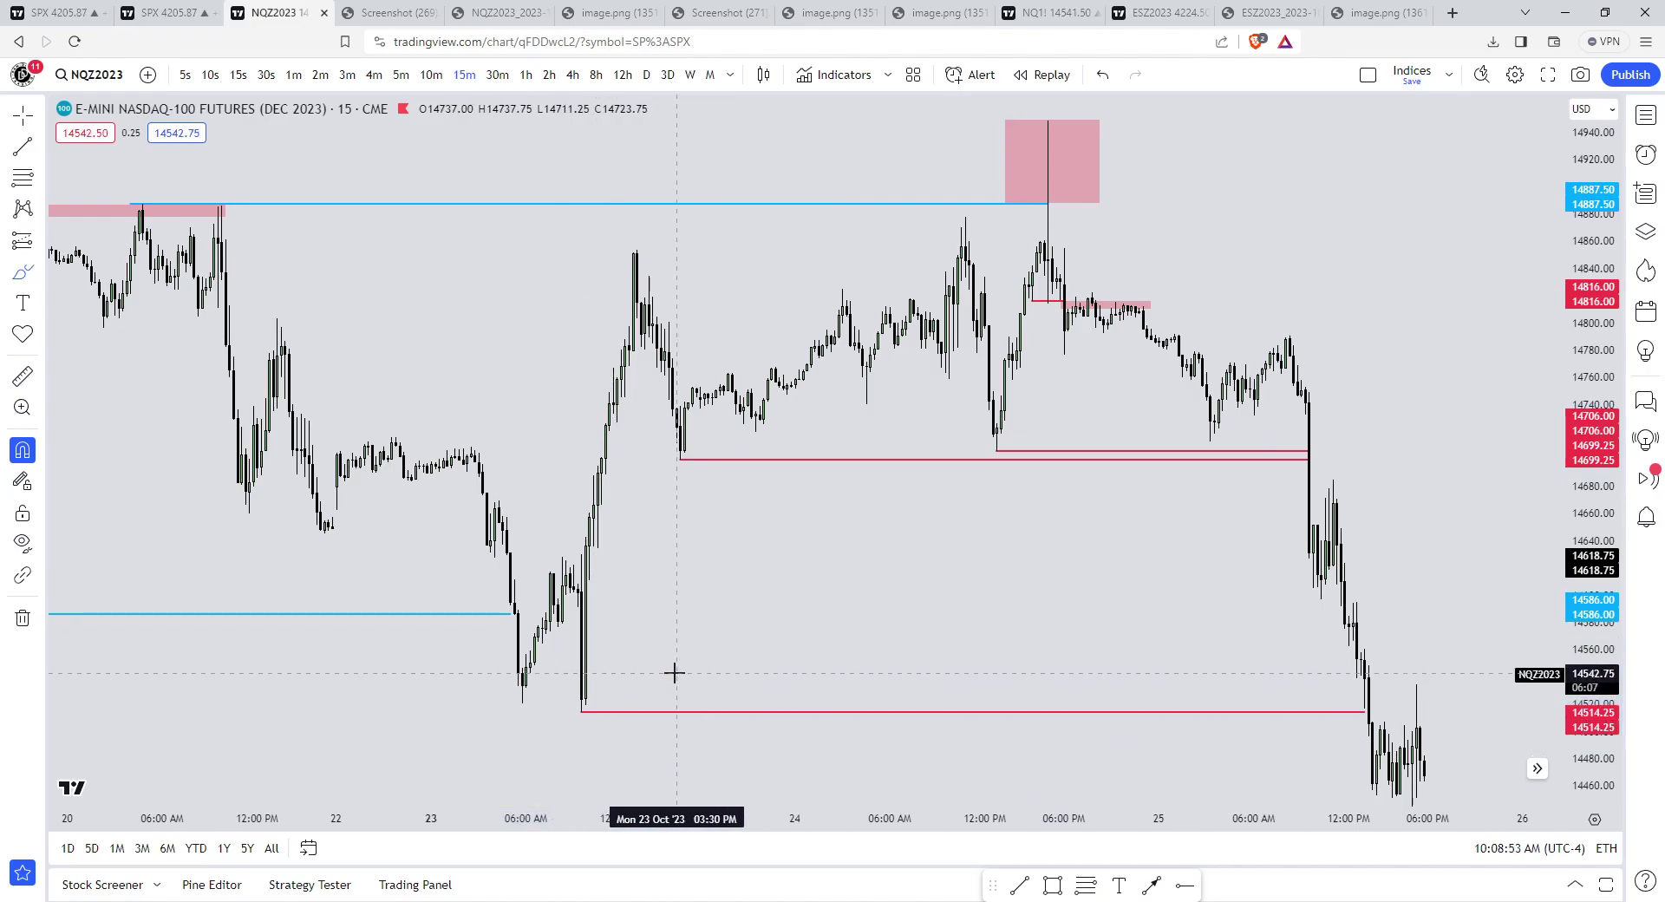
- Review the saved NQ 1h chart screenshot with its engineered sell side liquidity note, and return to the live NQZ2023 chart
click(382, 12)
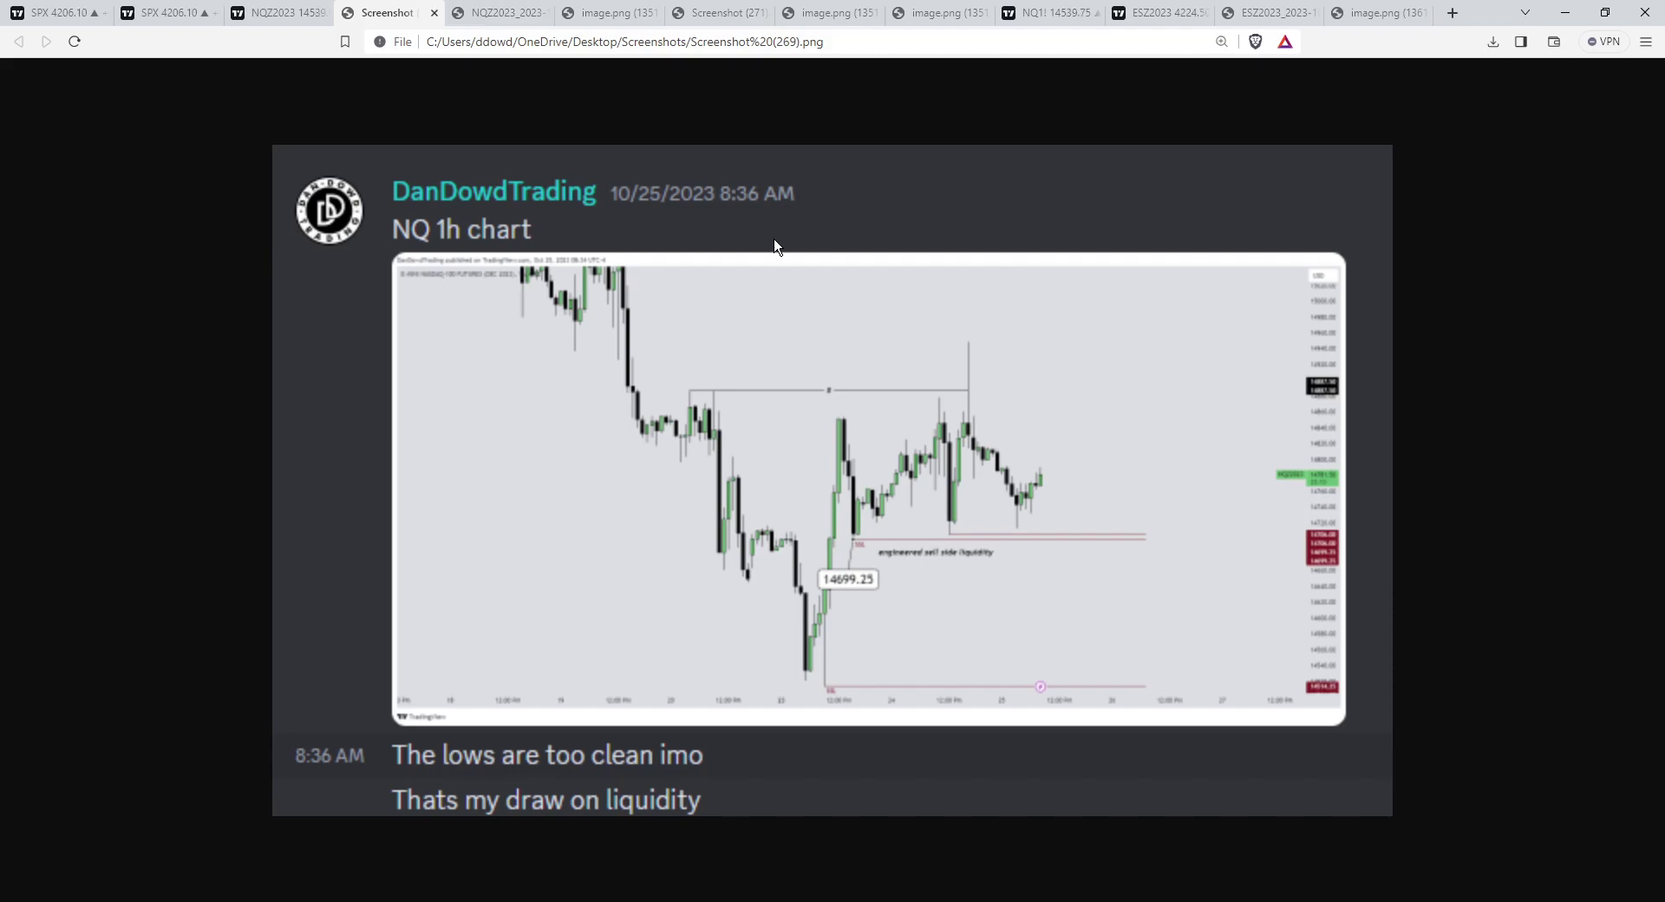
click(290, 9)
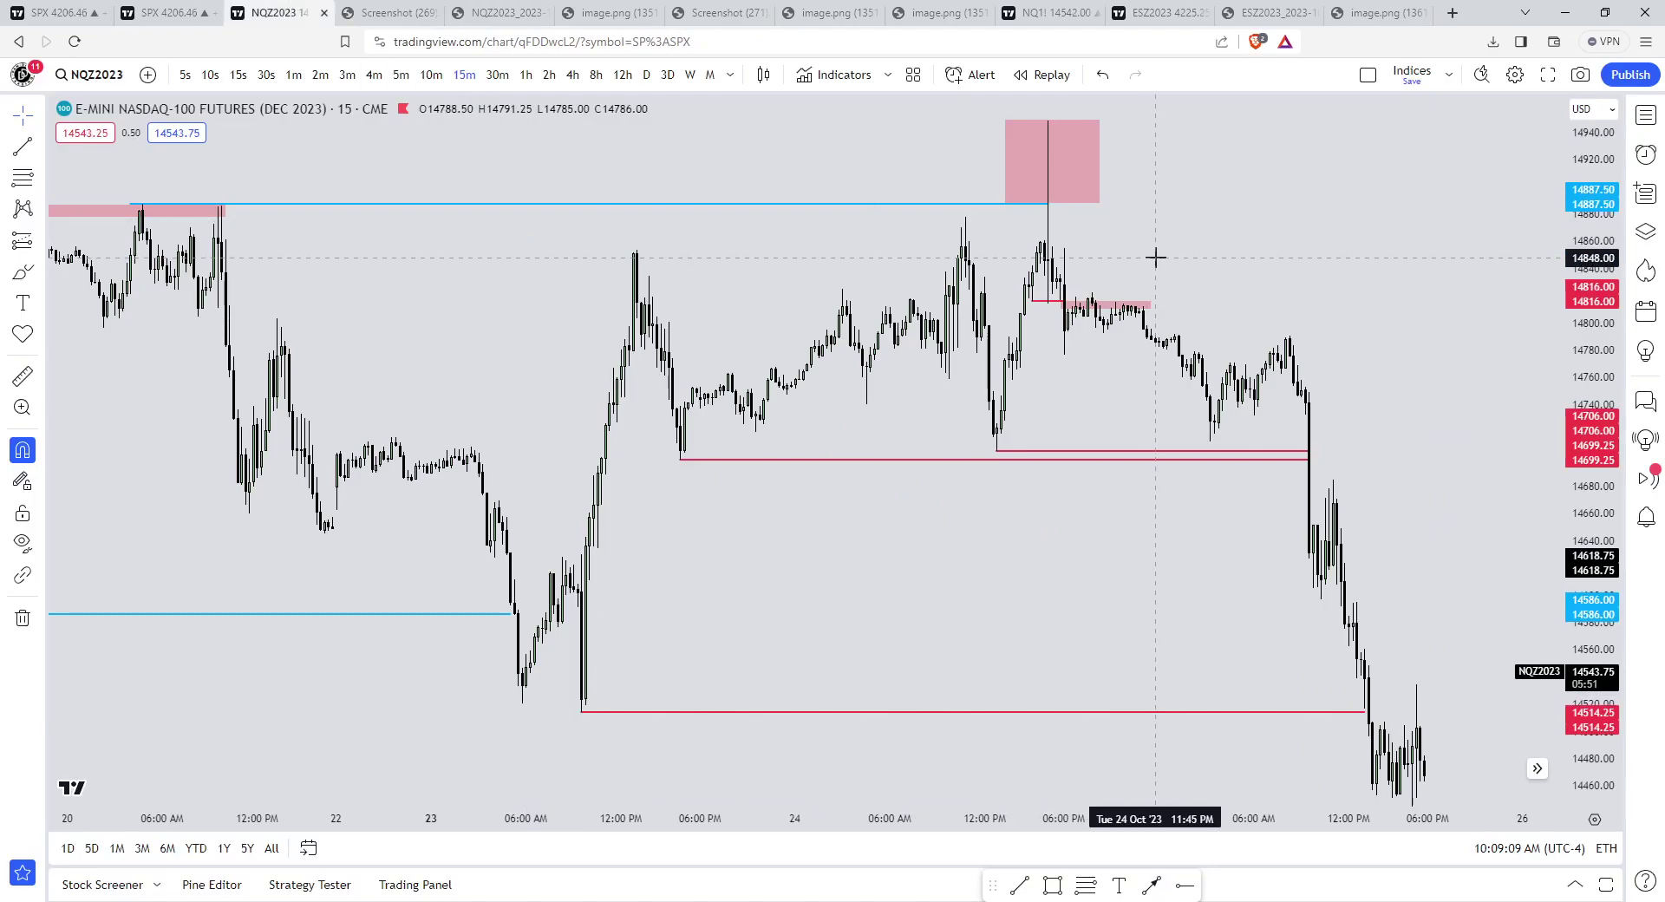
- Examine the 15-minute move from the 14887.50 highs through the 14816.00 break and pink gap zone to the lows at 14706.00 and 14699.25
scroll(1176, 236, up, 3)
drag(1187, 246, 1327, 376)
drag(1591, 508, 1591, 286)
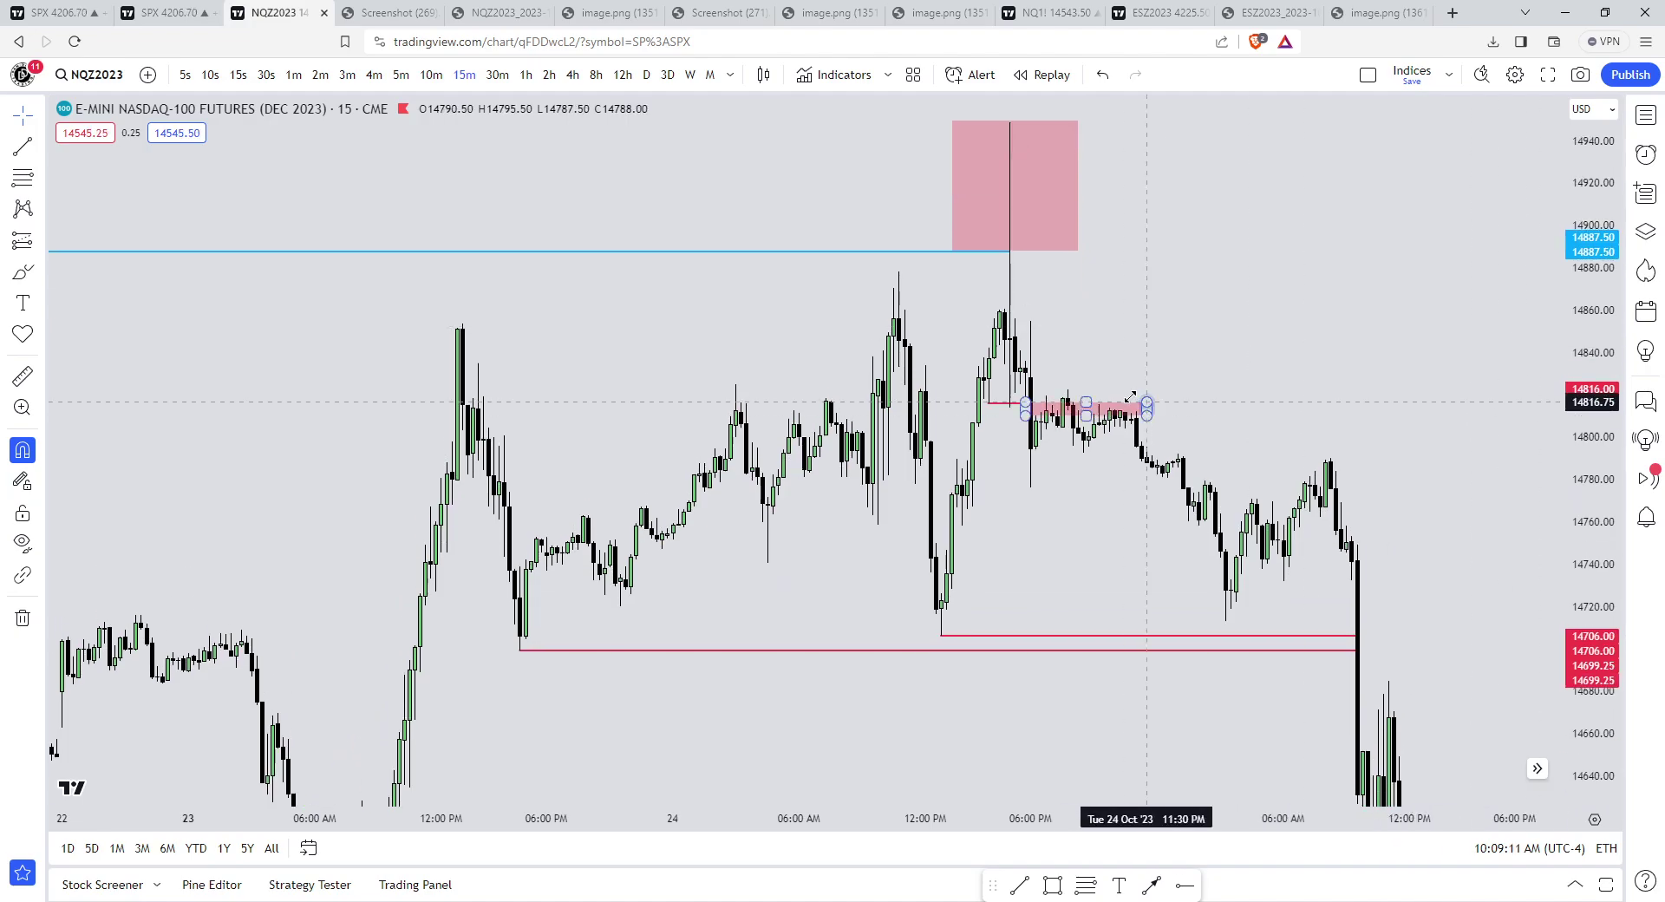
drag(1579, 587, 1556, 365)
scroll(1107, 482, up, 3)
drag(1587, 438, 1587, 589)
scroll(1055, 573, down, 4)
drag(1054, 588, 990, 553)
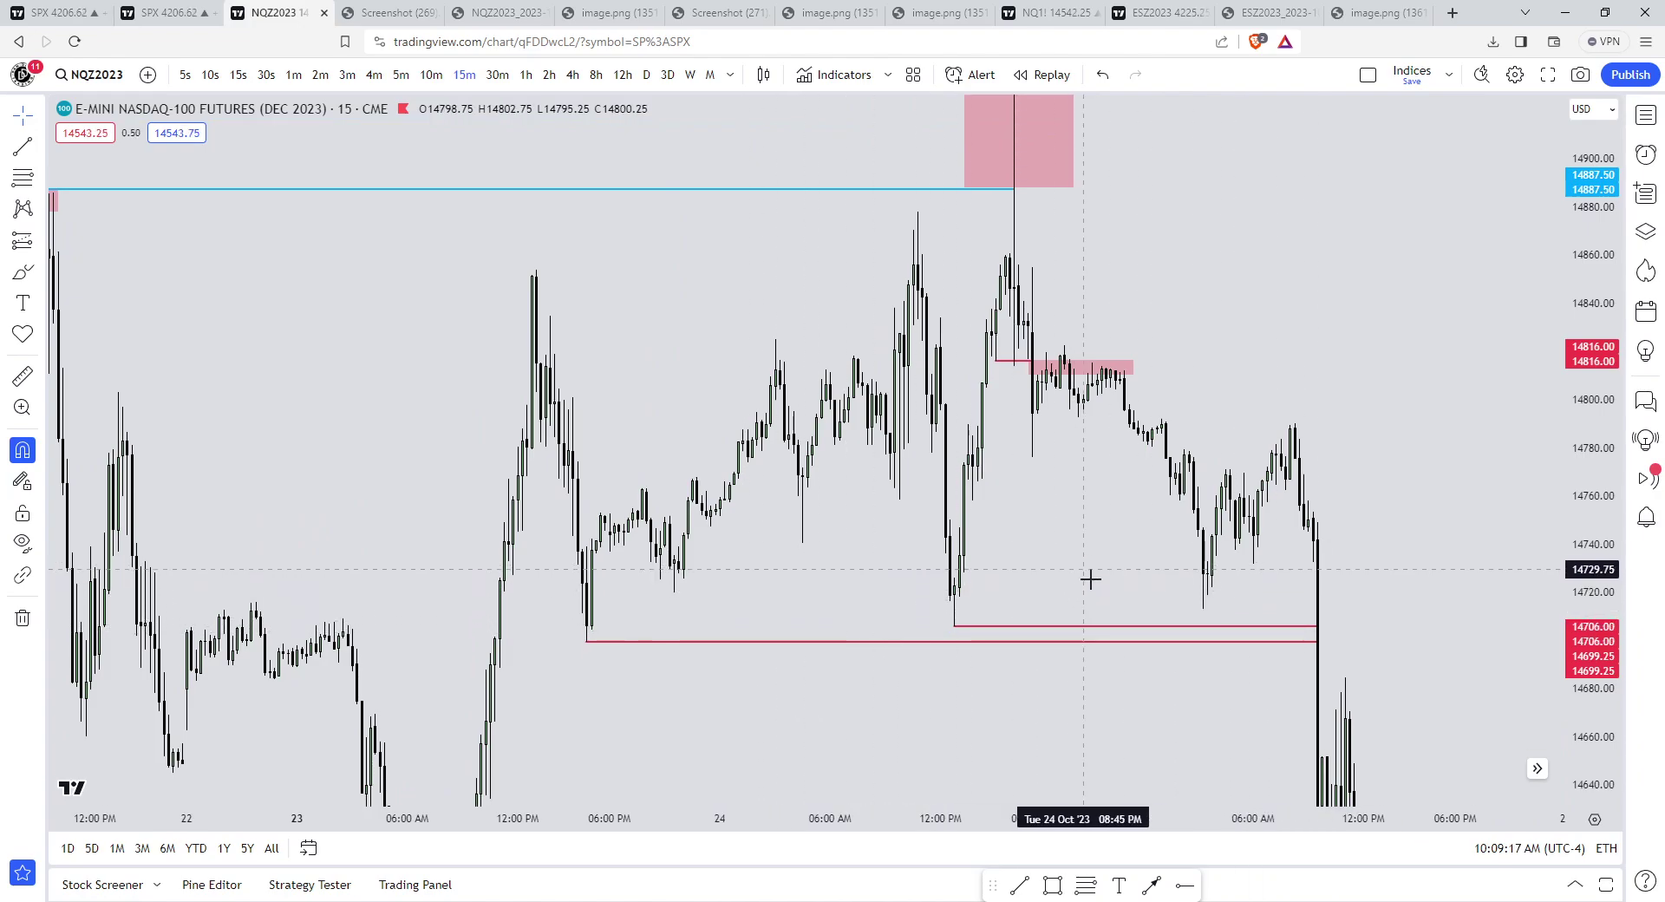
drag(1091, 579, 1108, 649)
scroll(1078, 141, down, 3)
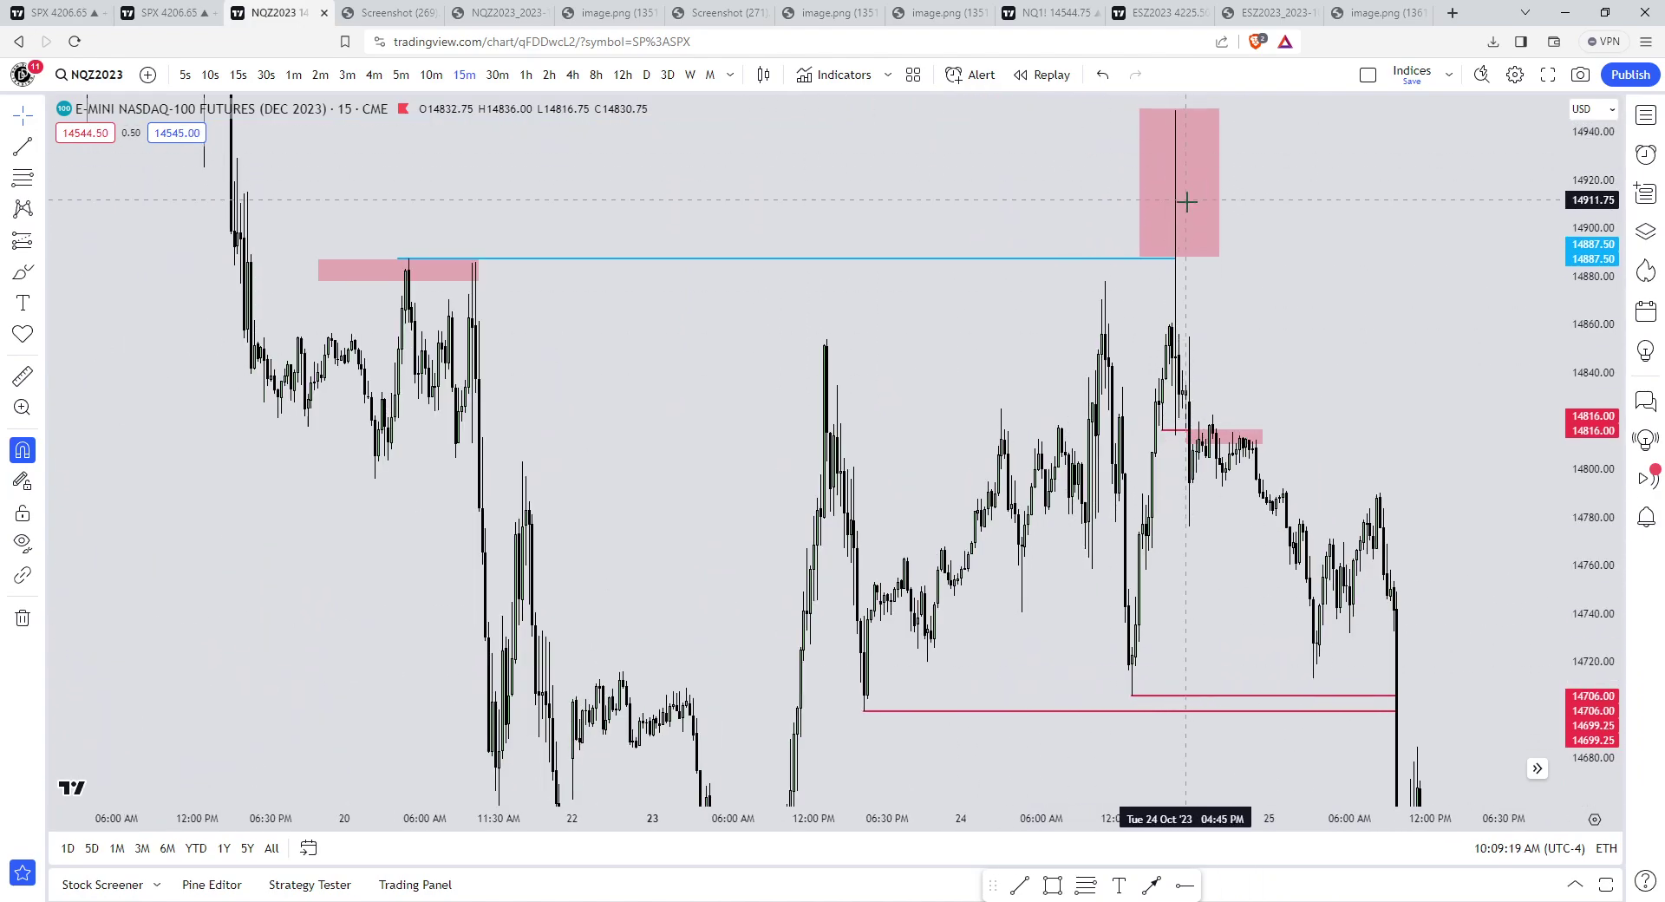
scroll(931, 569, up, 1)
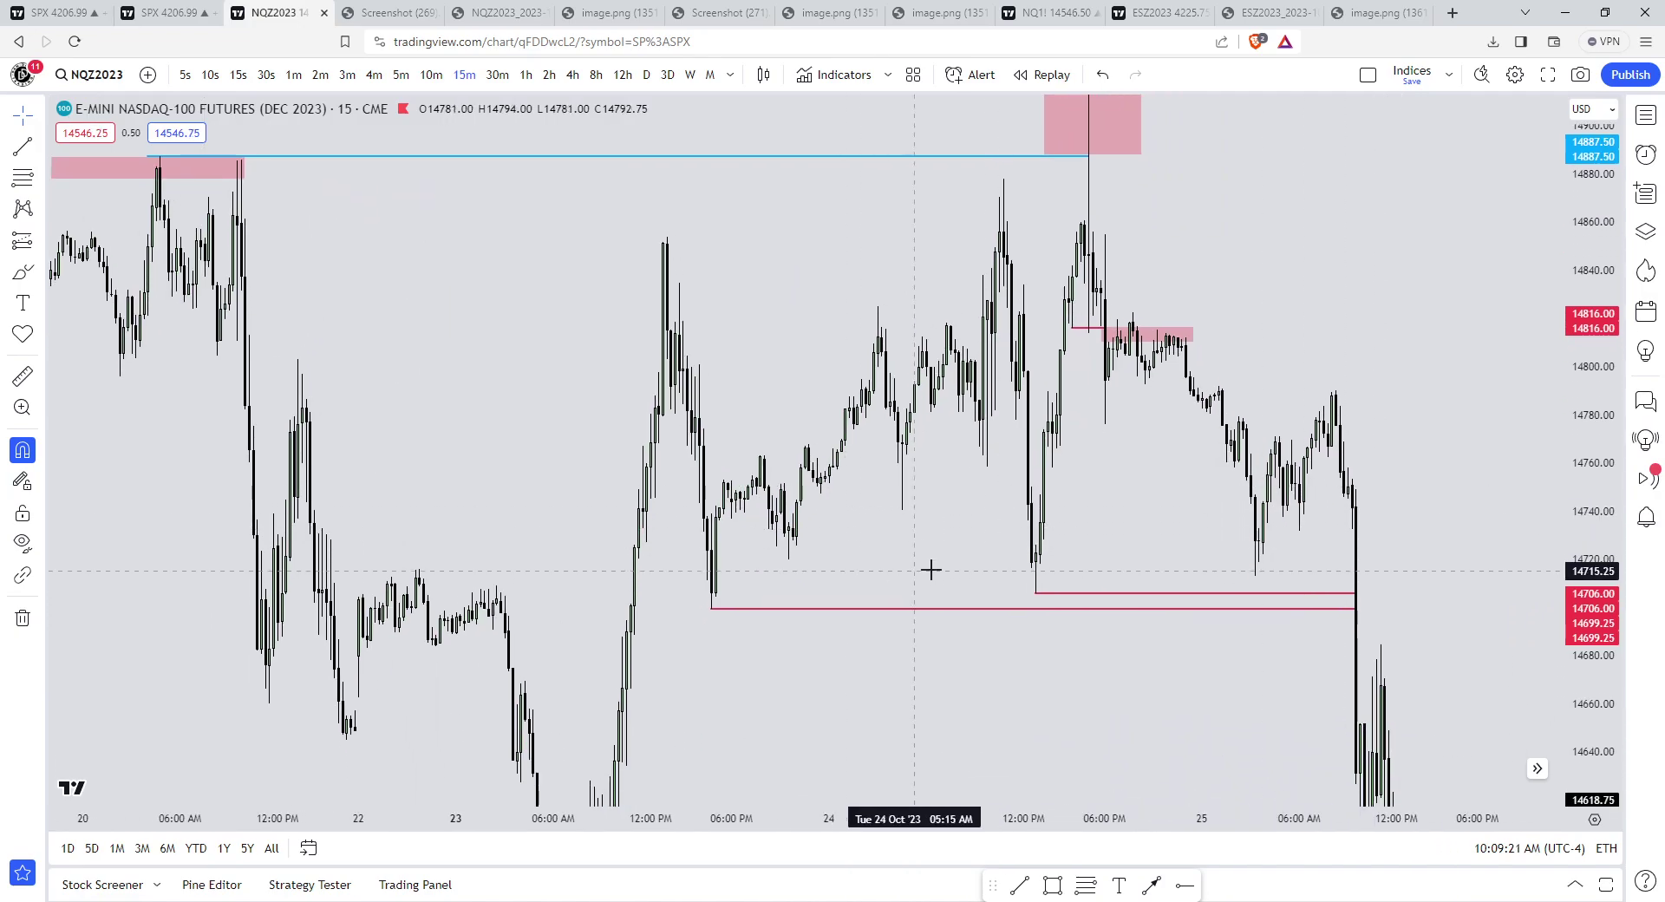
drag(1572, 438, 1565, 578)
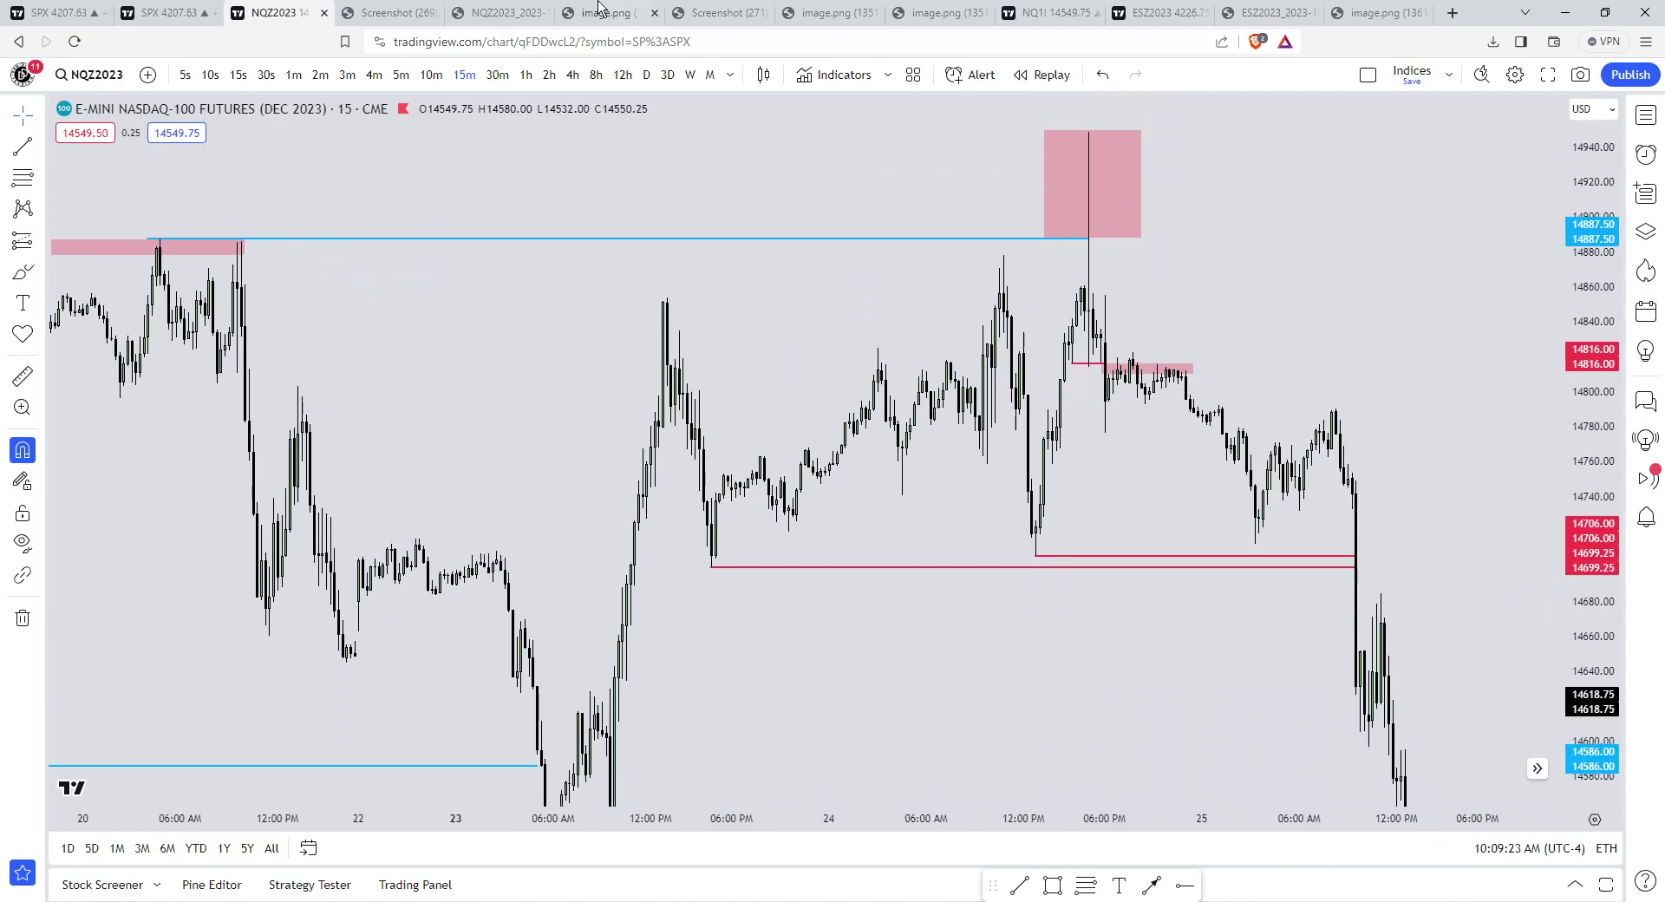
- Compare the saved NQ 1h screenshots and published chart images from 25 October, and return to the live NQZ2023 chart
click(416, 14)
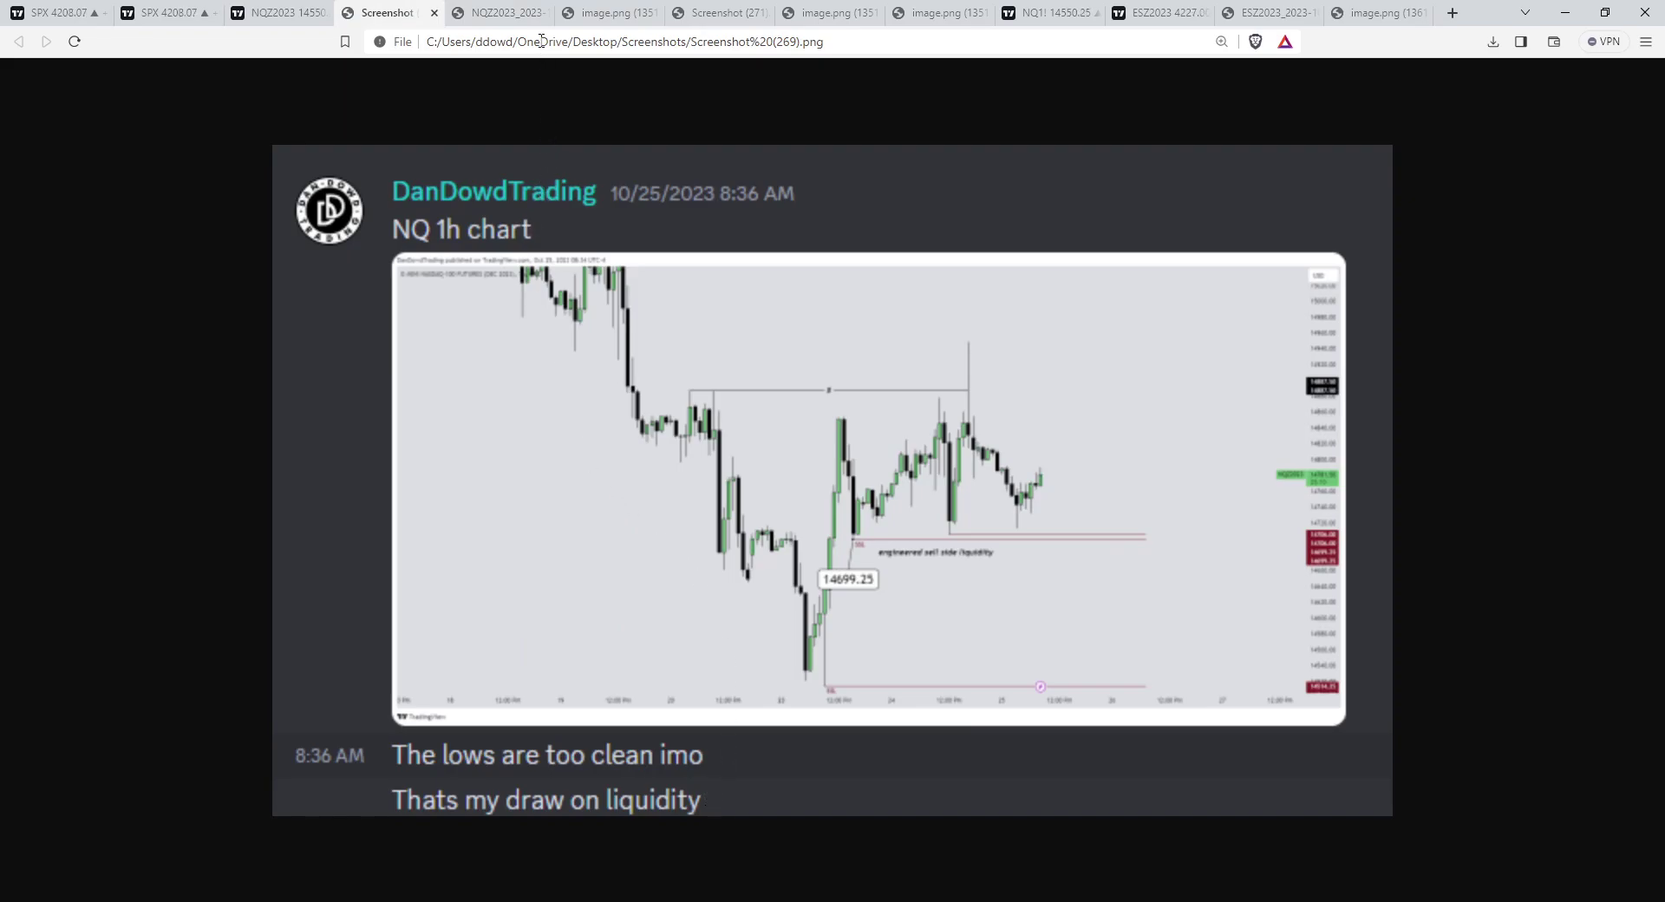
click(503, 13)
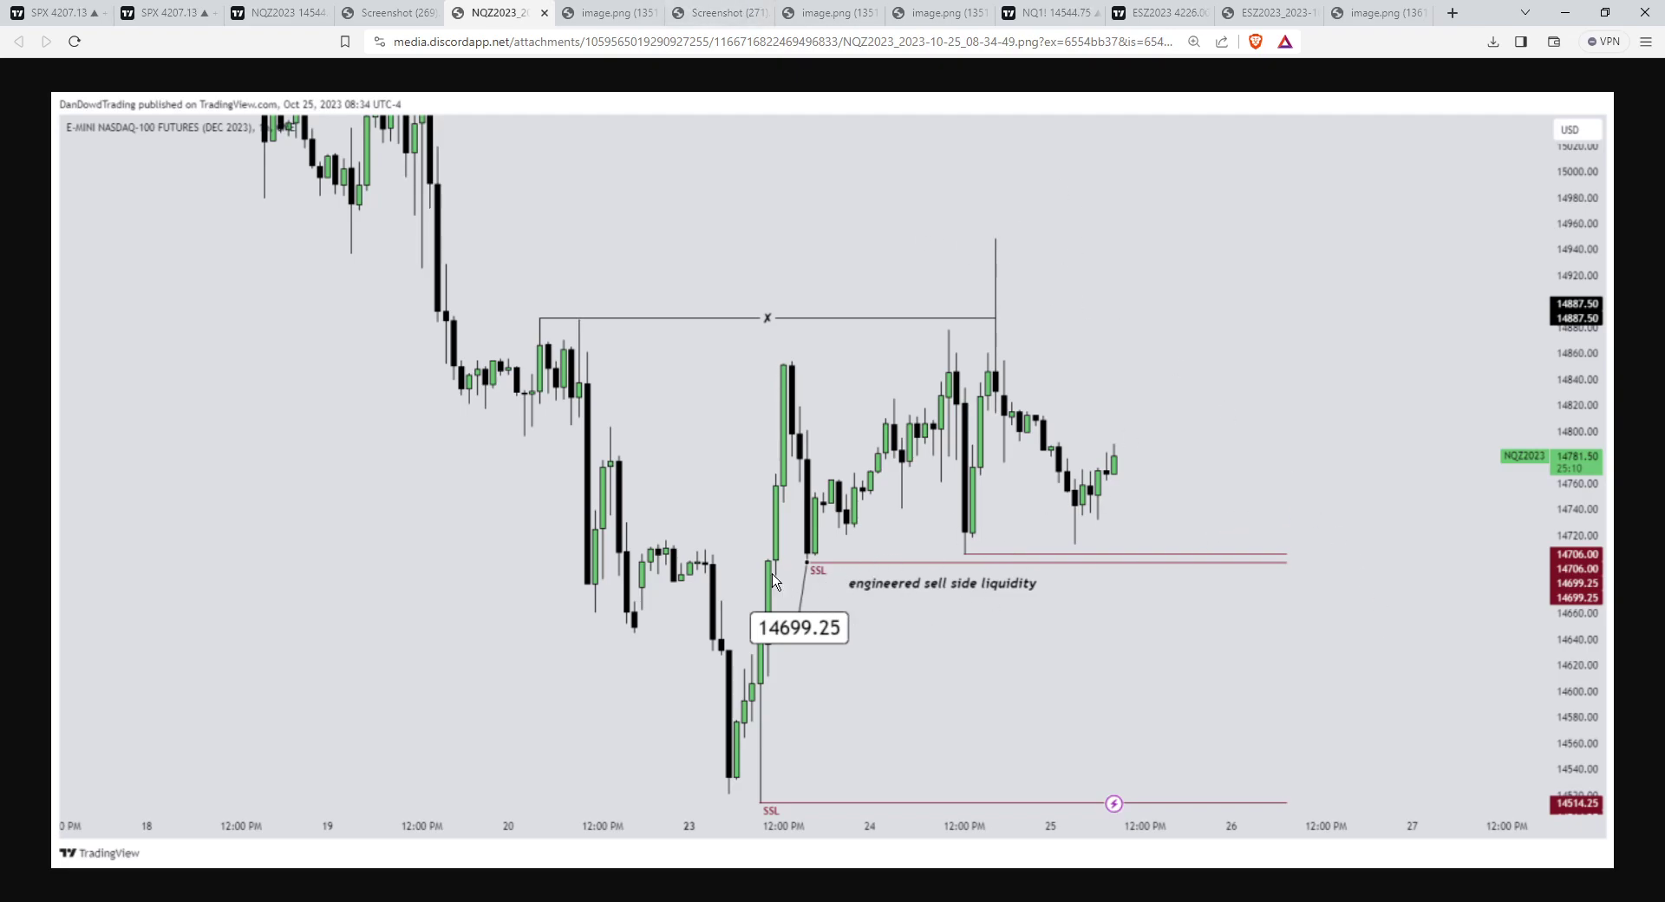
click(388, 12)
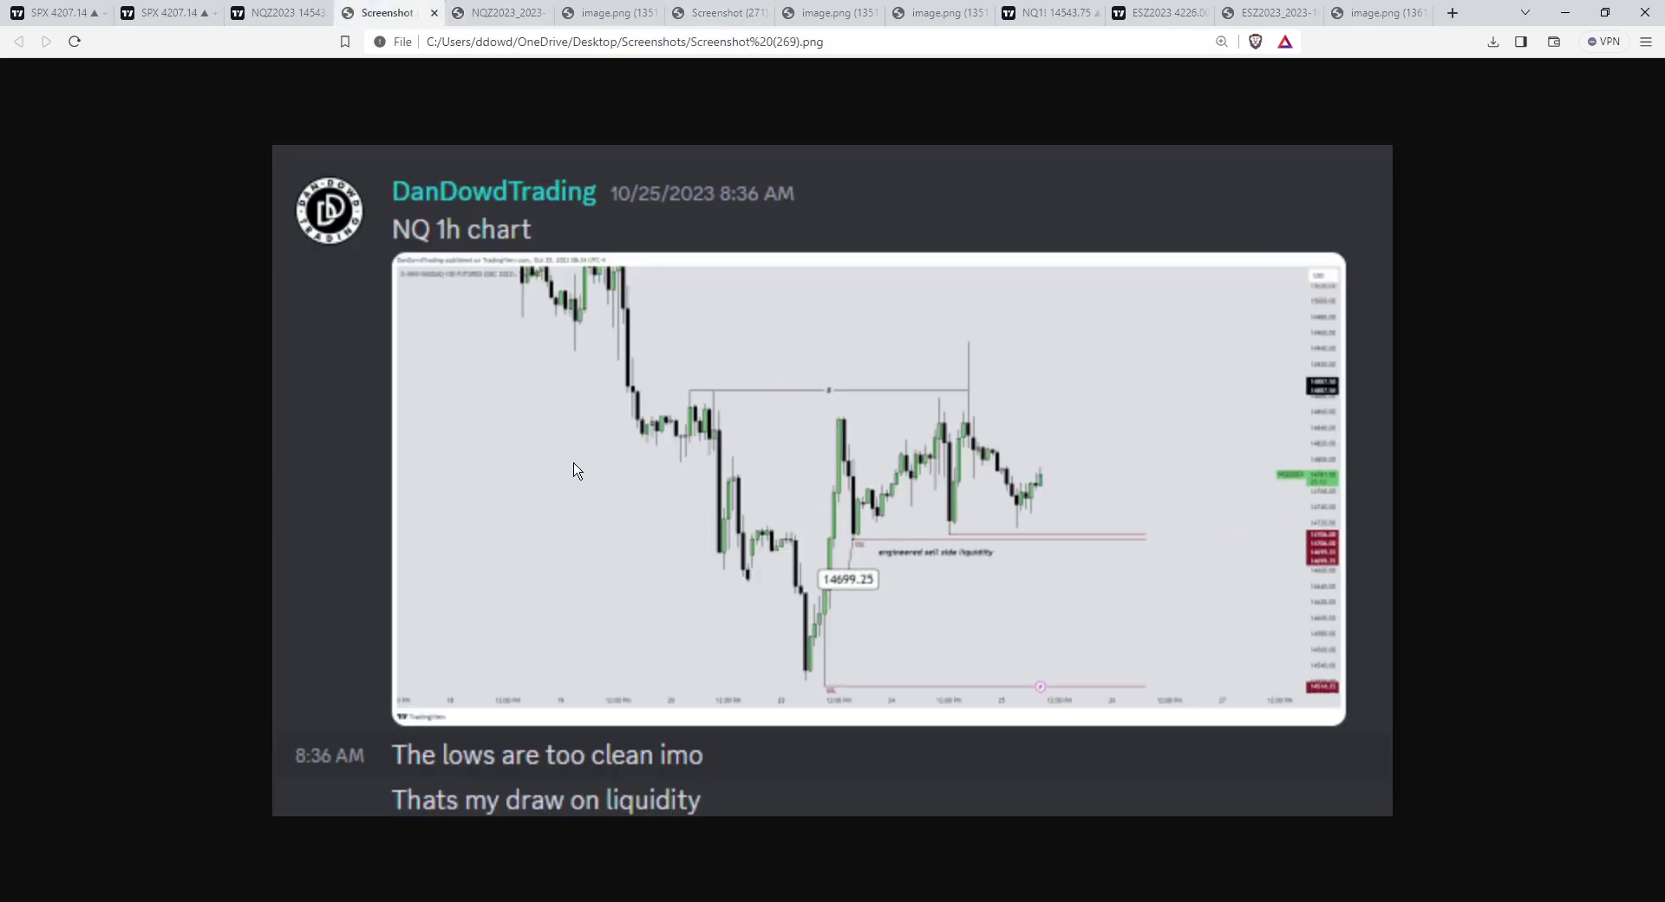
click(607, 12)
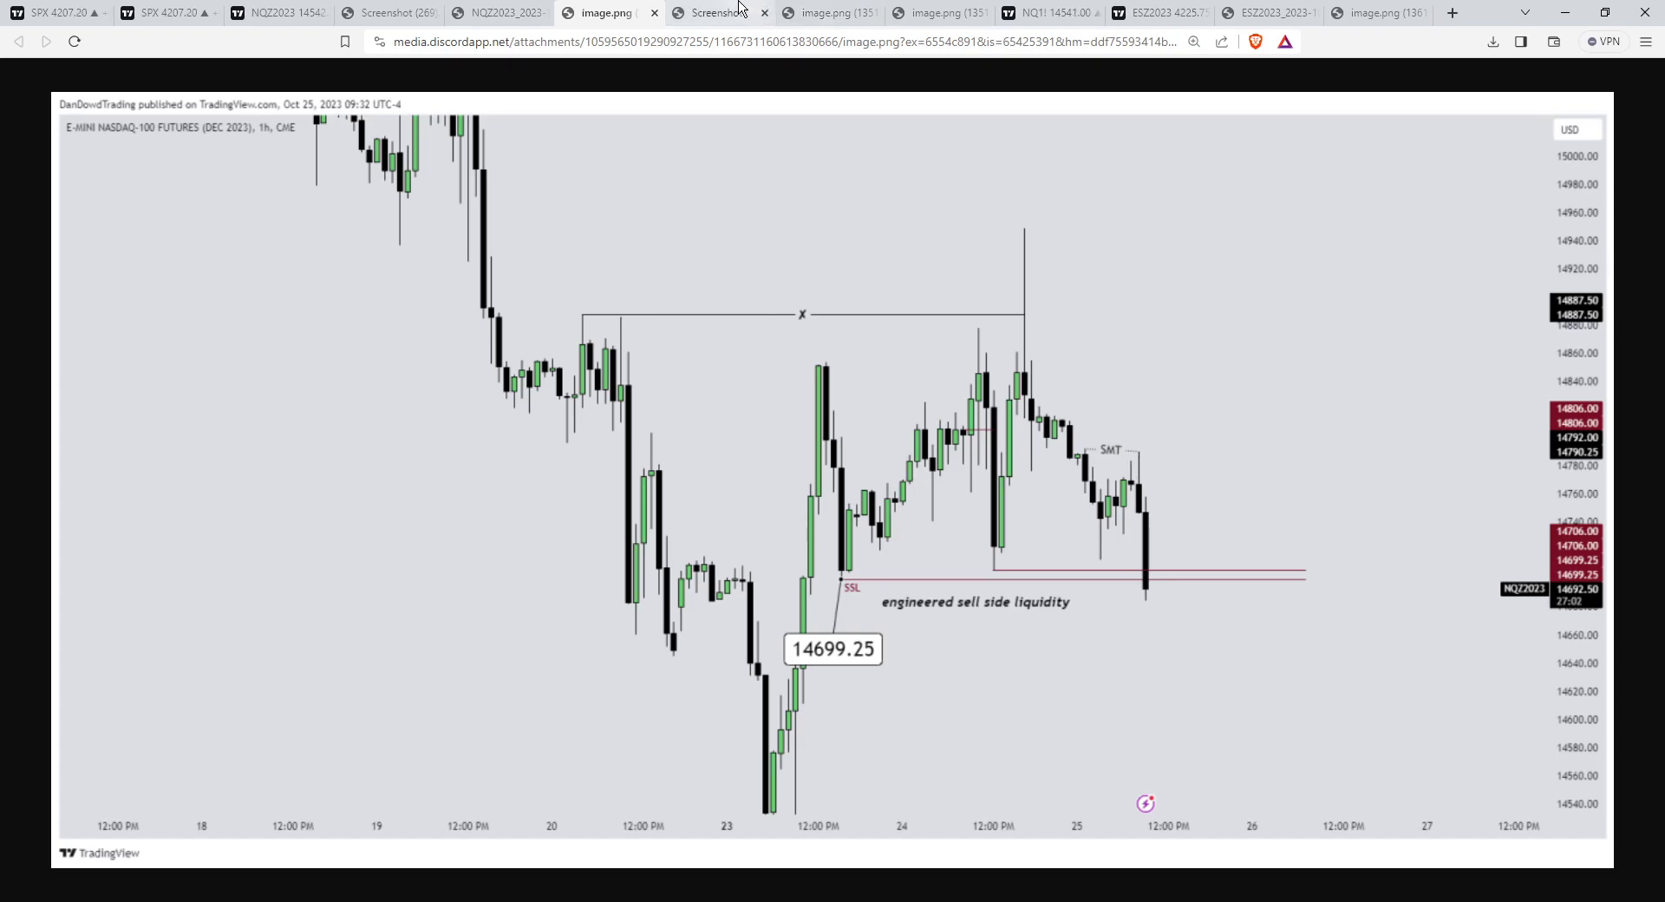
click(277, 12)
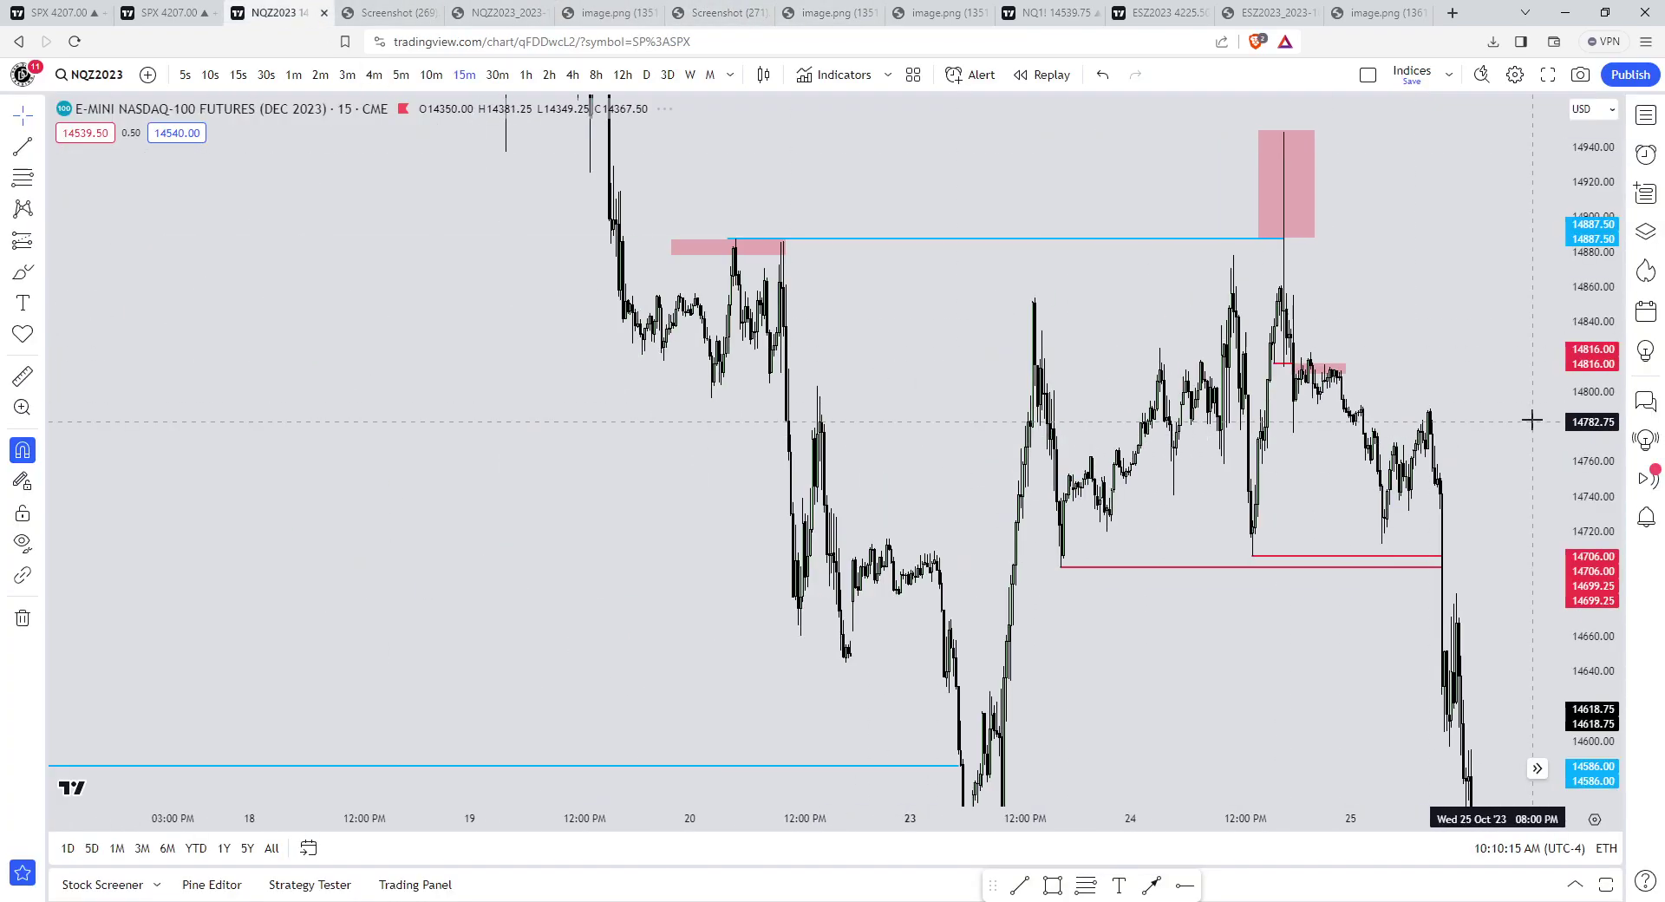
- Circle the engineered lows at 14706.00 and 14699.25 once more with the Brush and delete the stroke
drag(1582, 448, 1582, 516)
scroll(1471, 434, up, 4)
drag(1471, 433, 1424, 357)
drag(1583, 531, 1583, 338)
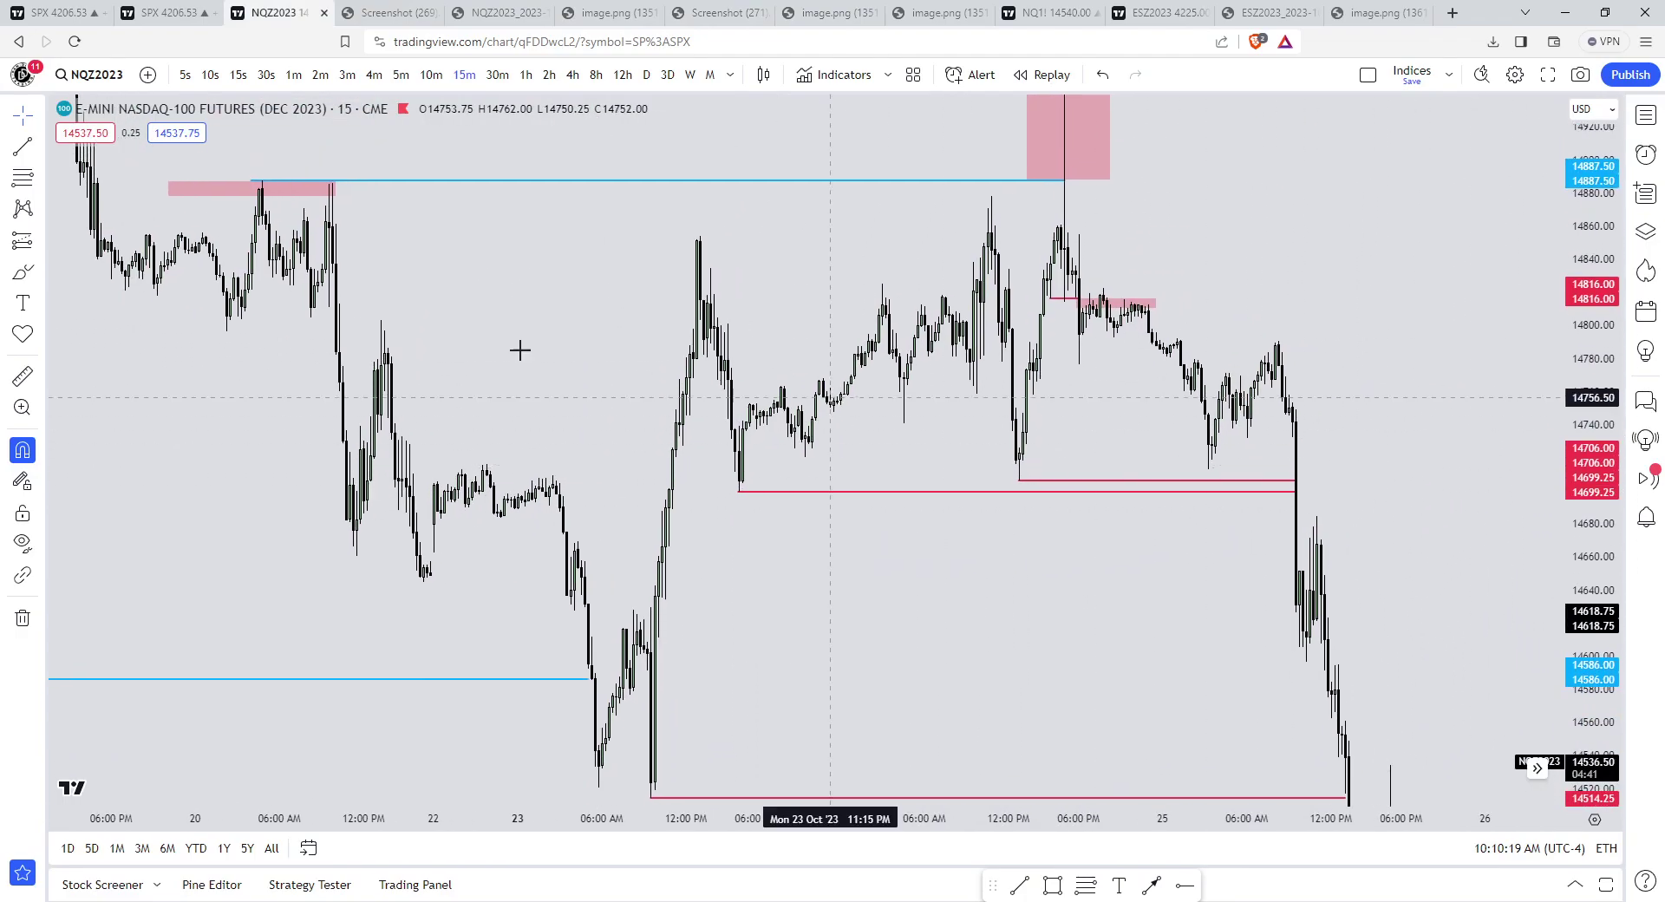
click(22, 273)
drag(739, 510, 1009, 433)
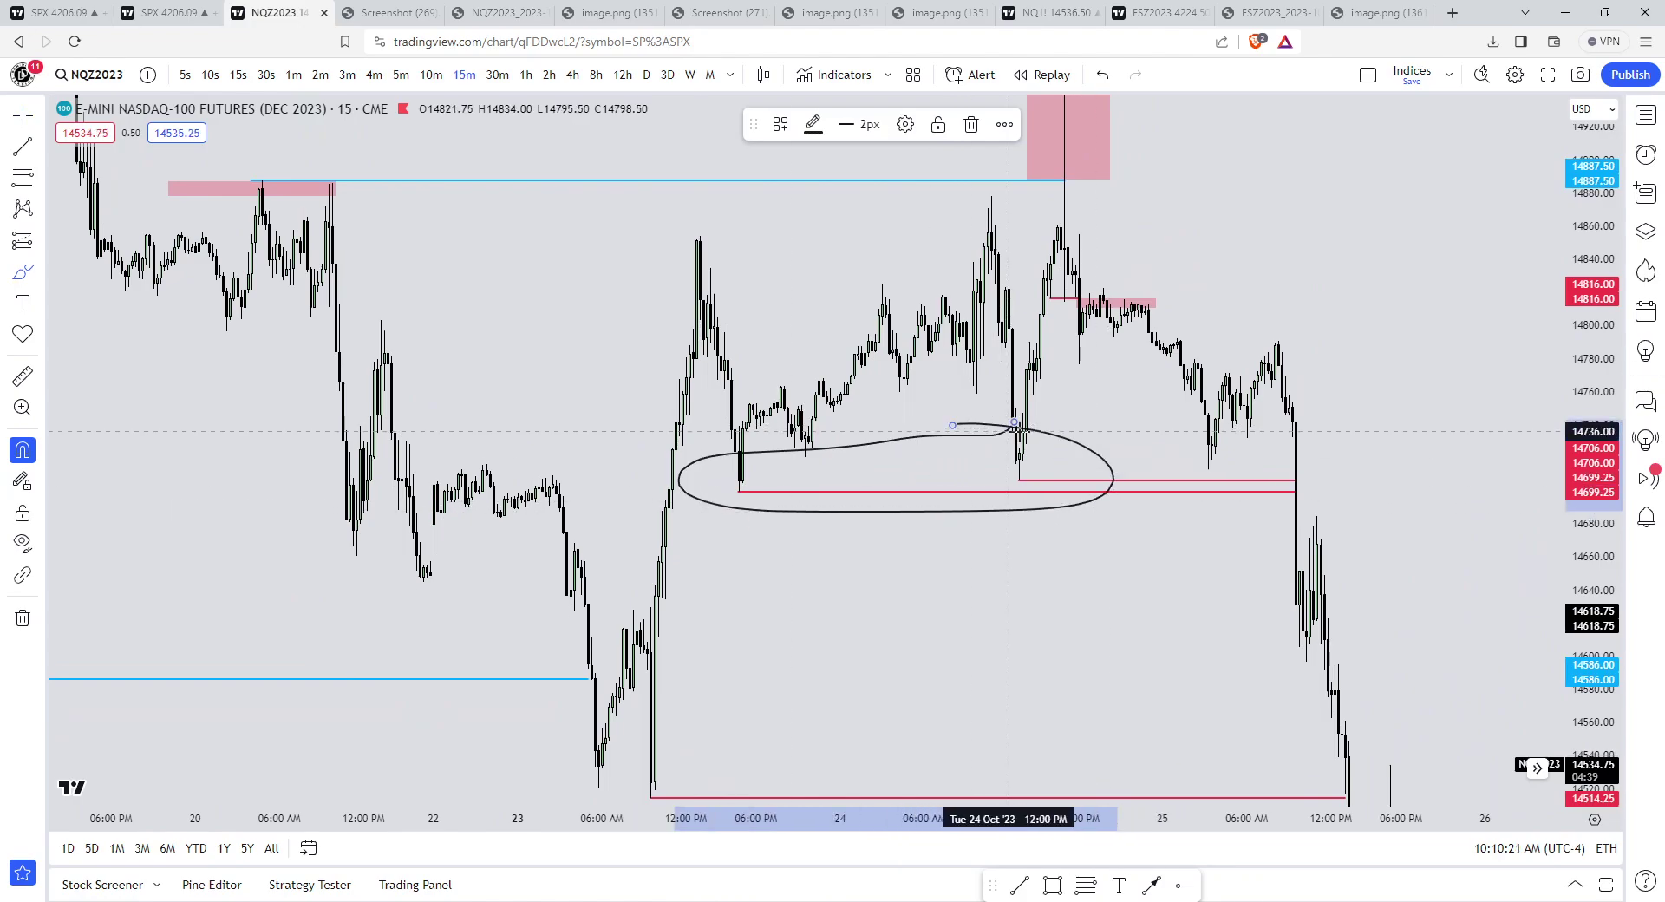
key(Delete)
scroll(1524, 420, down, 3)
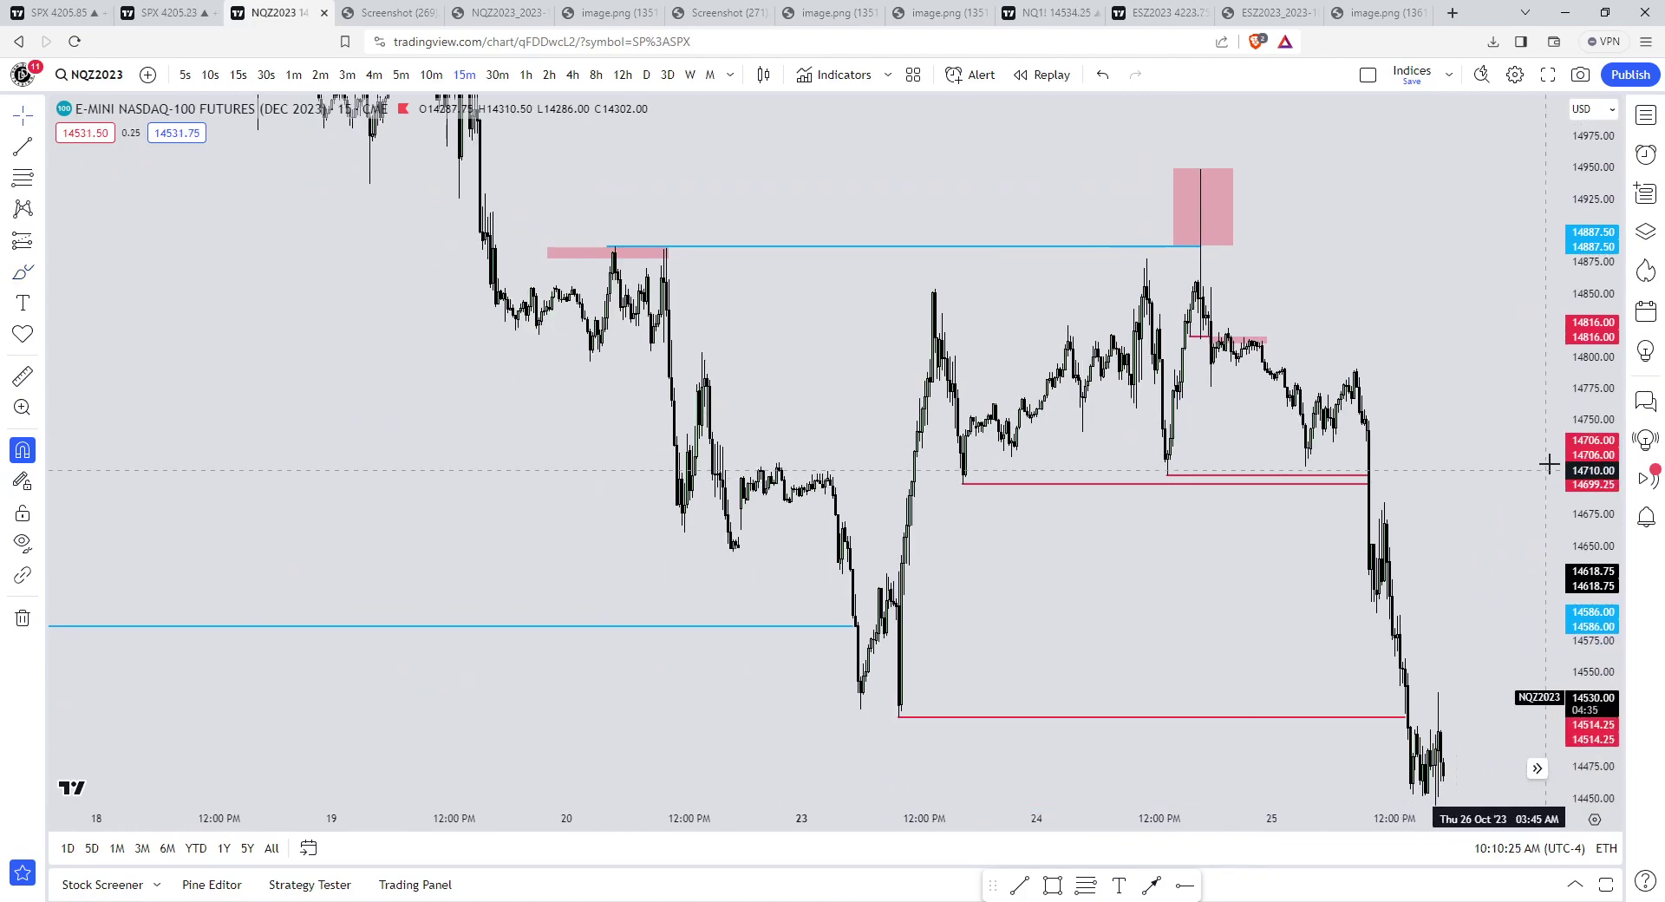
- Review the marked levels on the weekly NQZ2023 chart, and switch to the daily timeframe to inspect the October candles
click(691, 74)
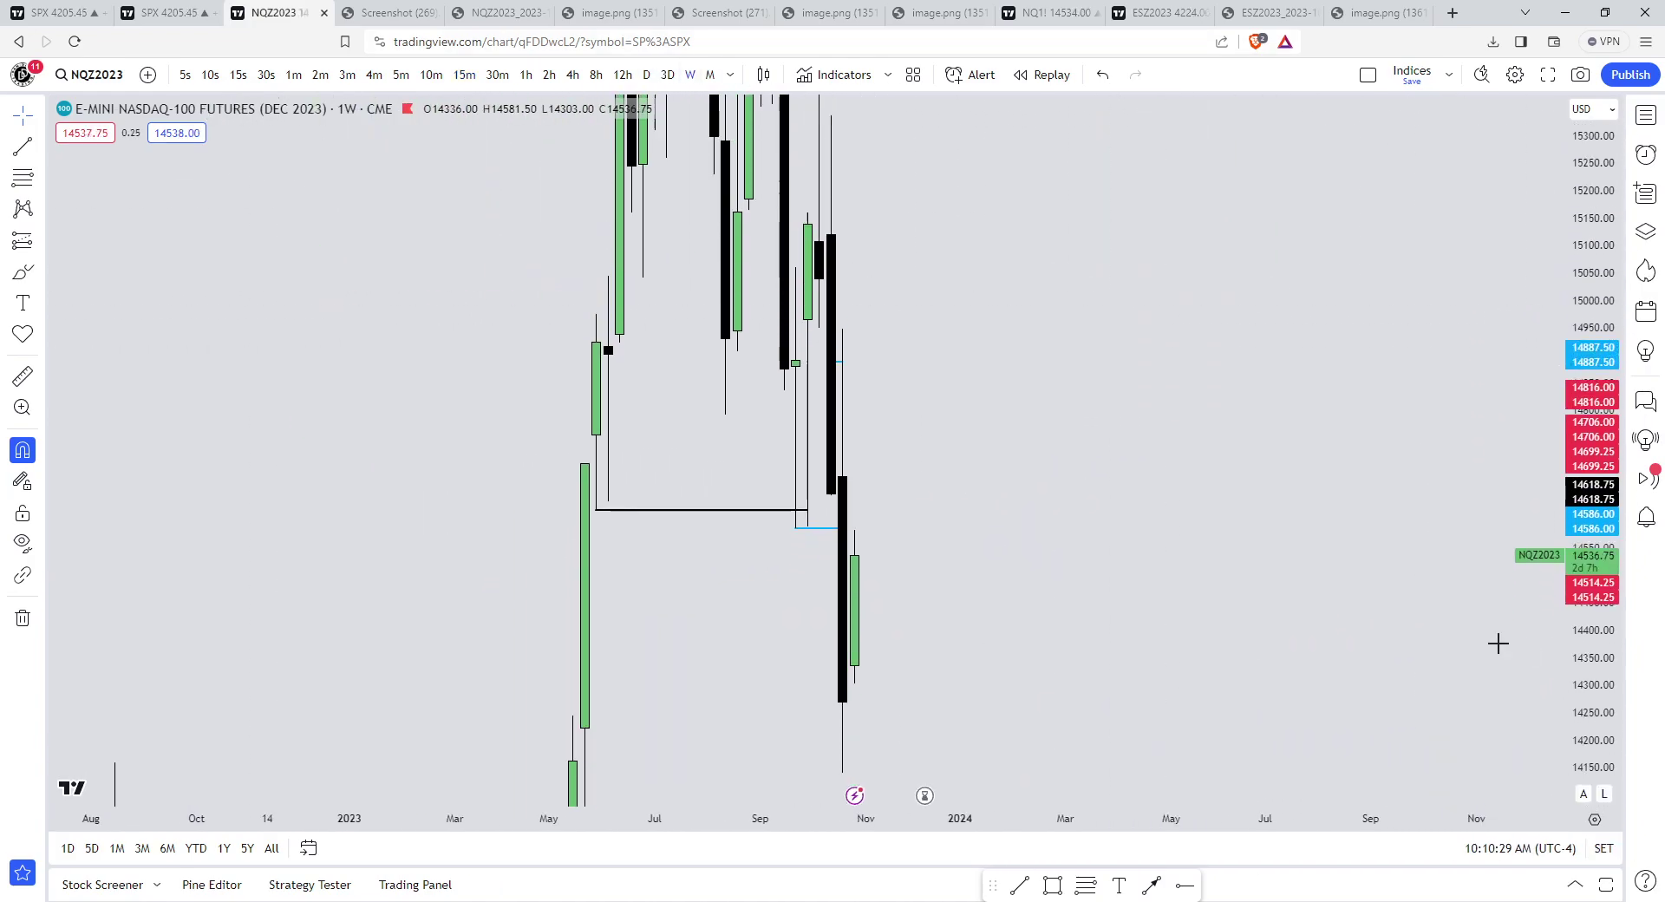
scroll(1160, 334, up, 5)
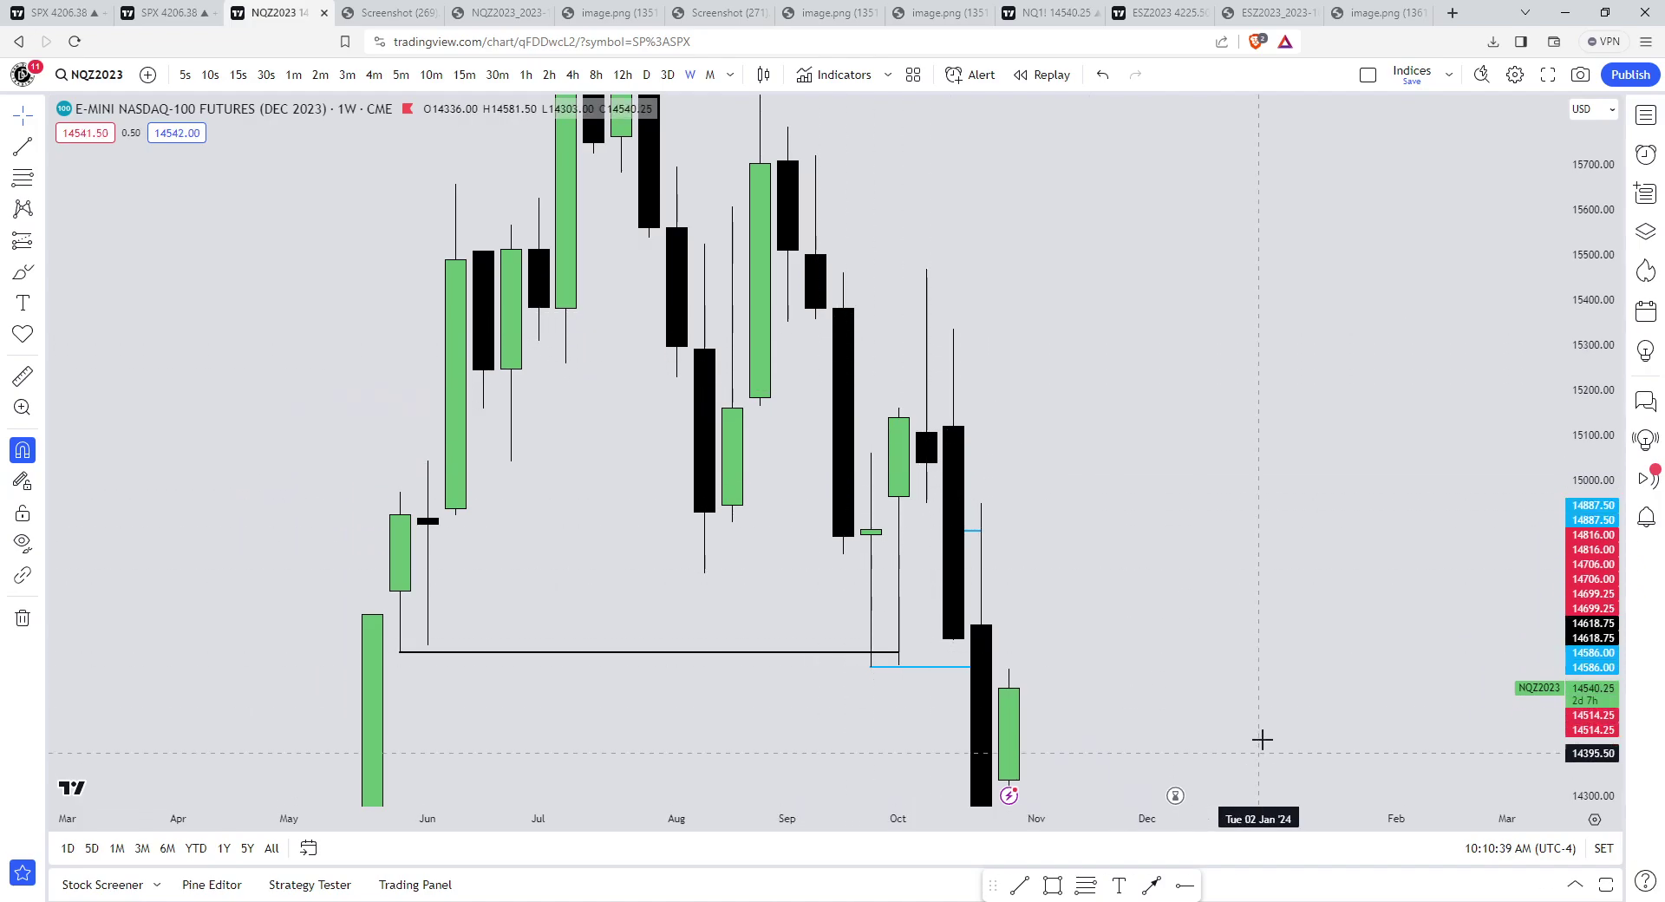
click(647, 75)
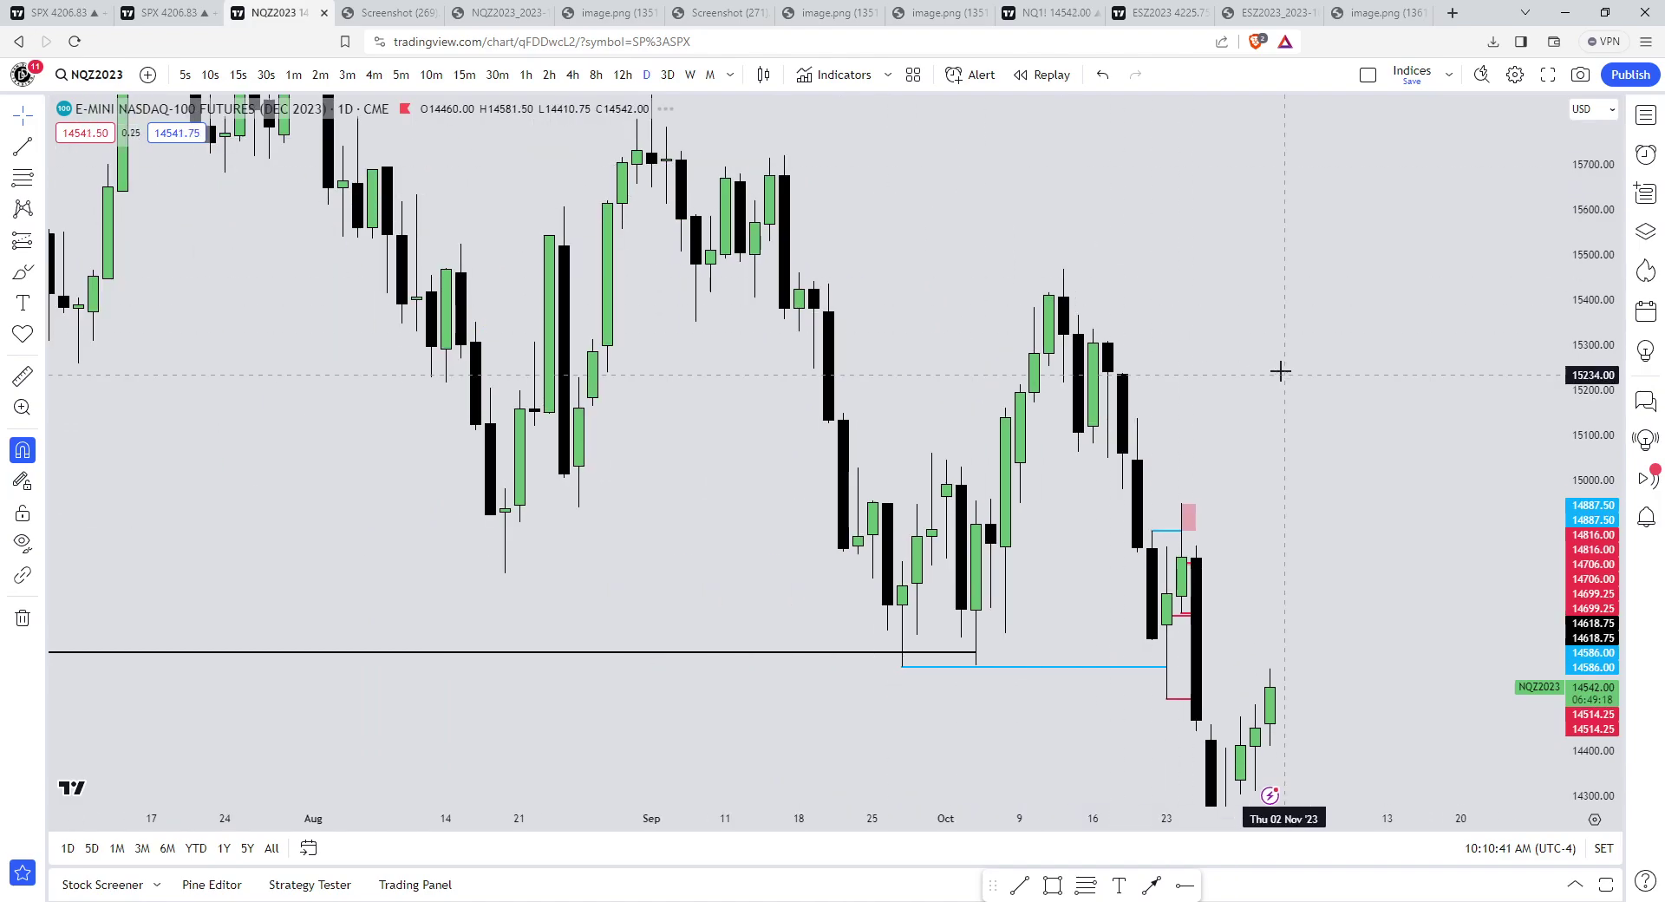
scroll(1244, 282, up, 3)
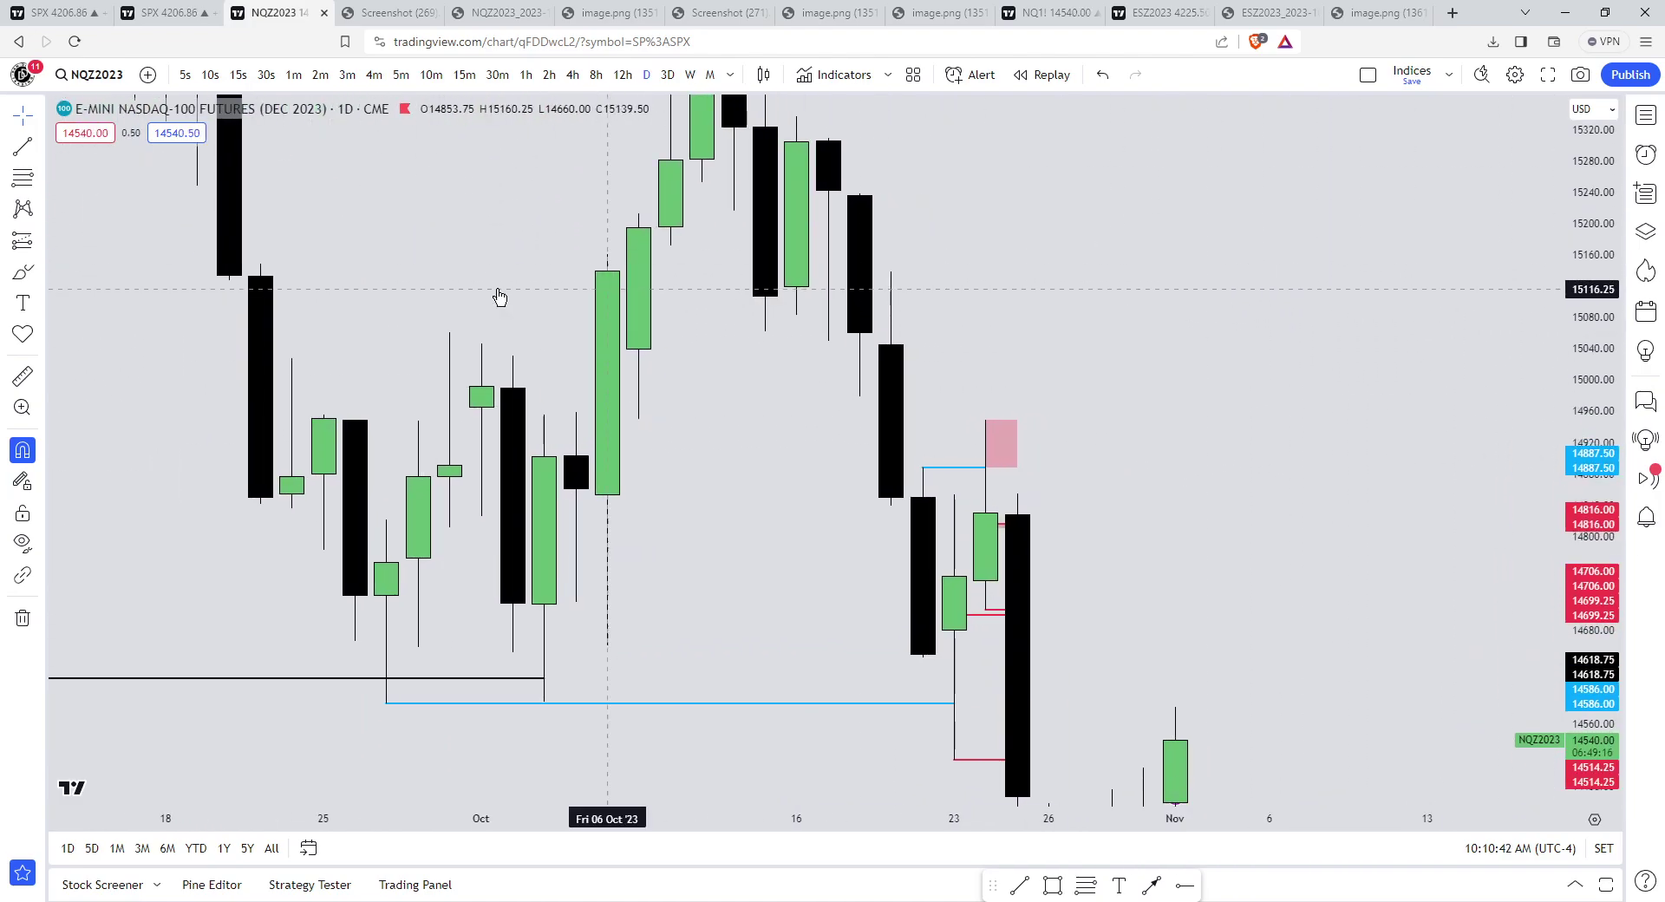
- Mark the daily gap between 14979.25 and 14887.50 with a rectangle starting 18 October and extended to 31 October 2023
click(39, 271)
click(123, 564)
click(859, 396)
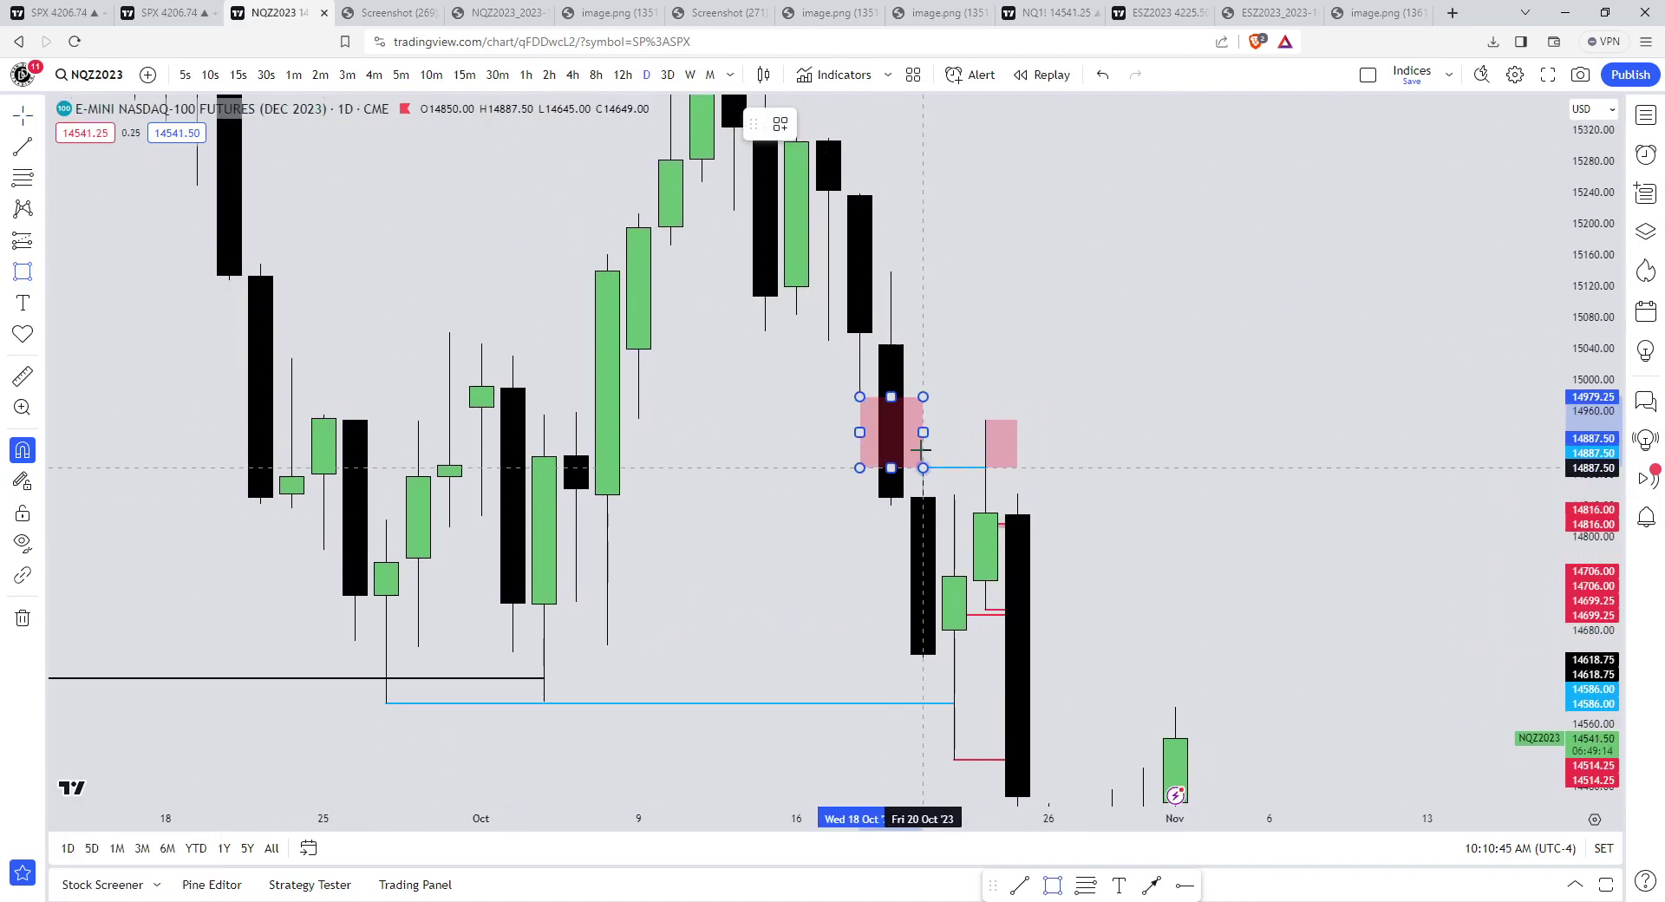
click(922, 455)
drag(923, 432, 1143, 438)
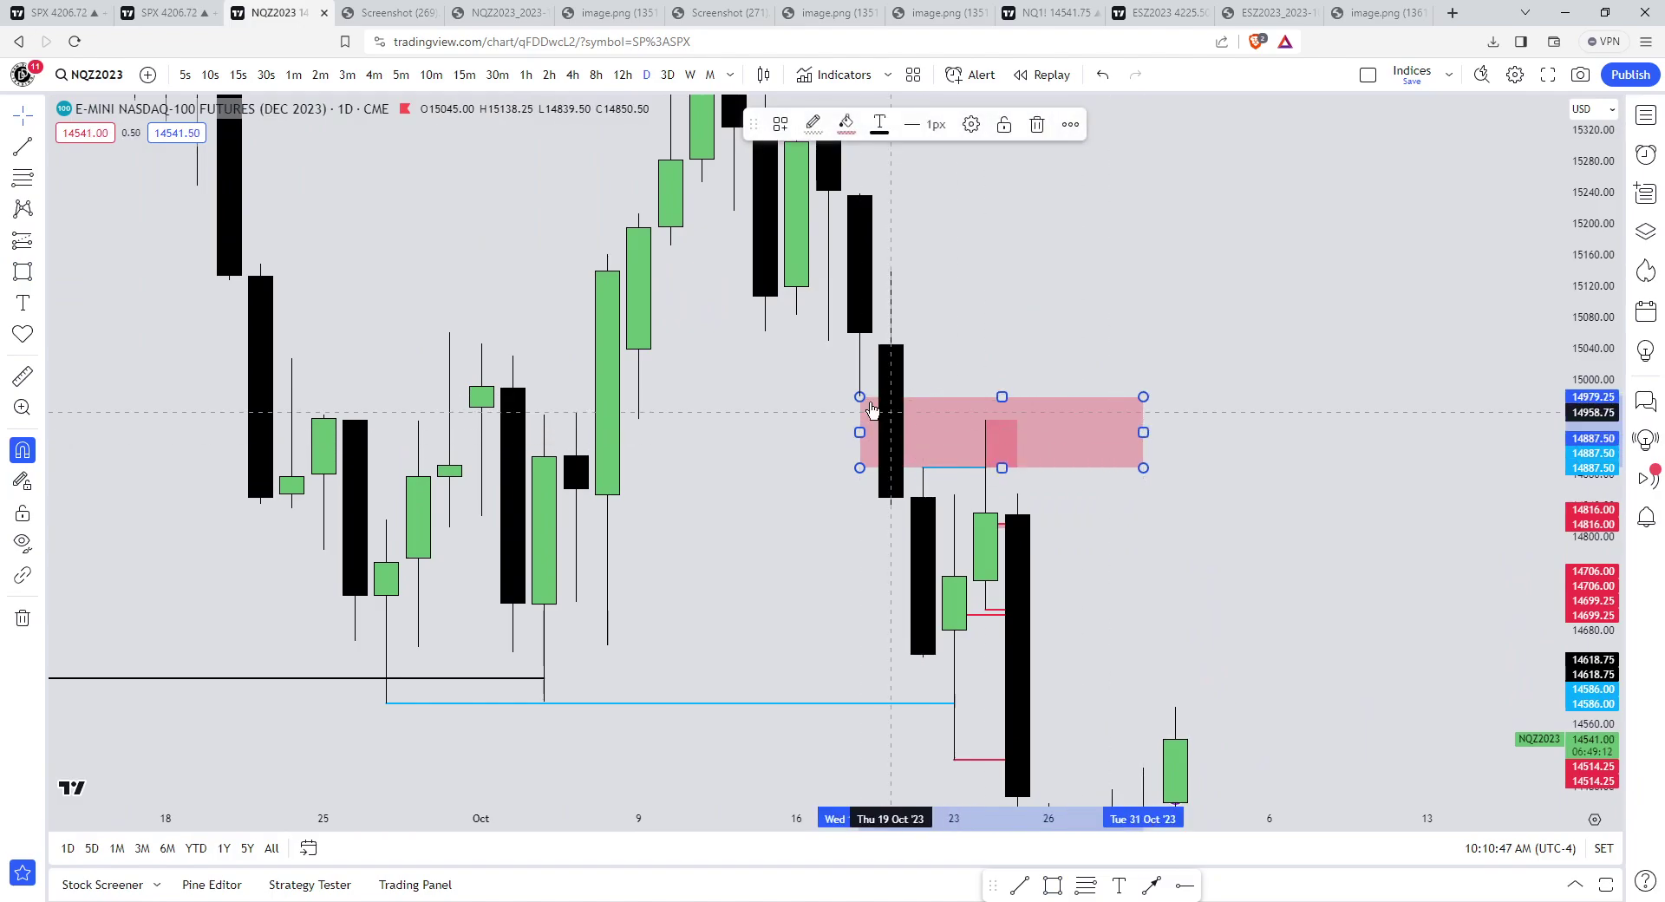
- Switch to the 15-minute timeframe, bring the 24 October highs into view and delete the daily gap rectangle
click(464, 75)
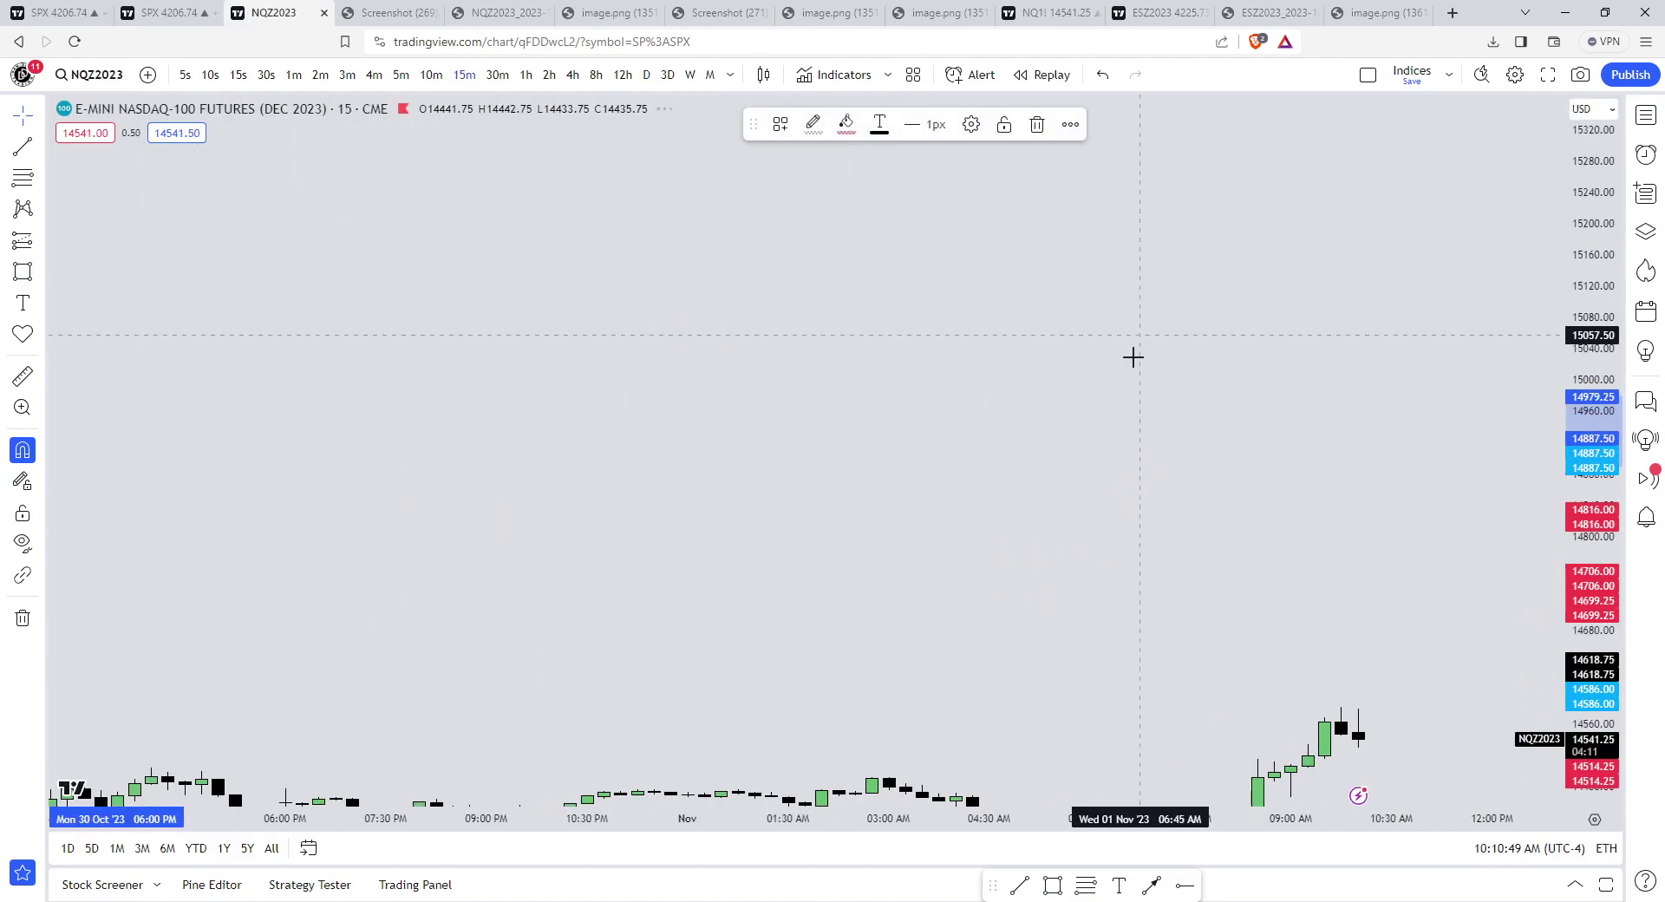
scroll(1134, 357, down, 6)
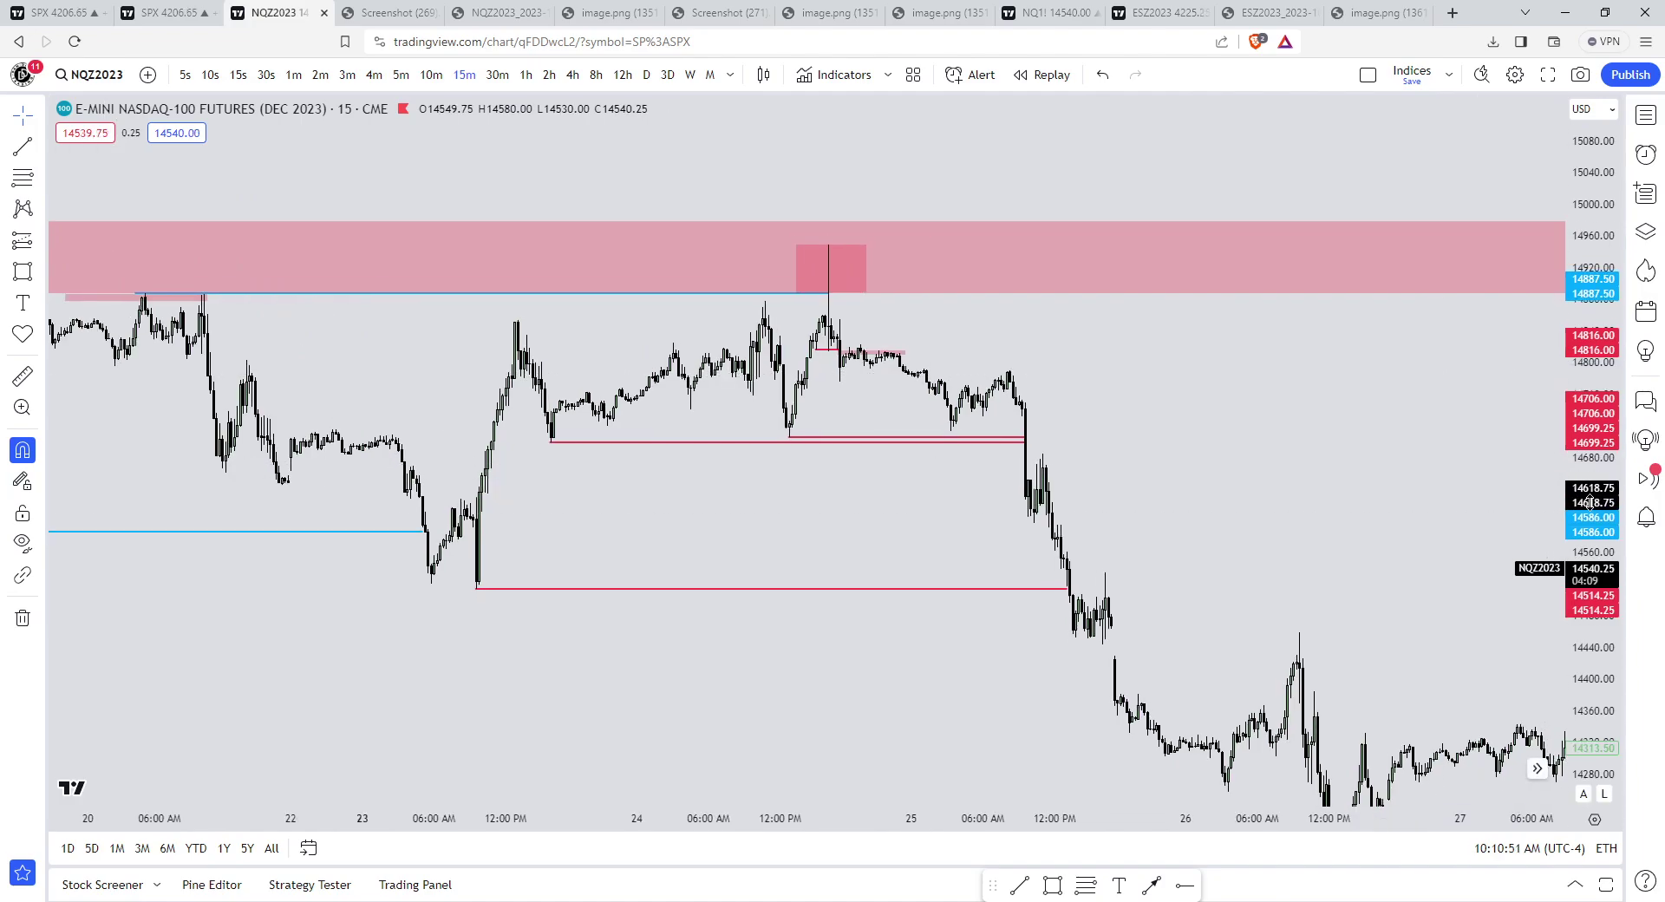
drag(1147, 301, 1146, 323)
scroll(1145, 323, down, 1)
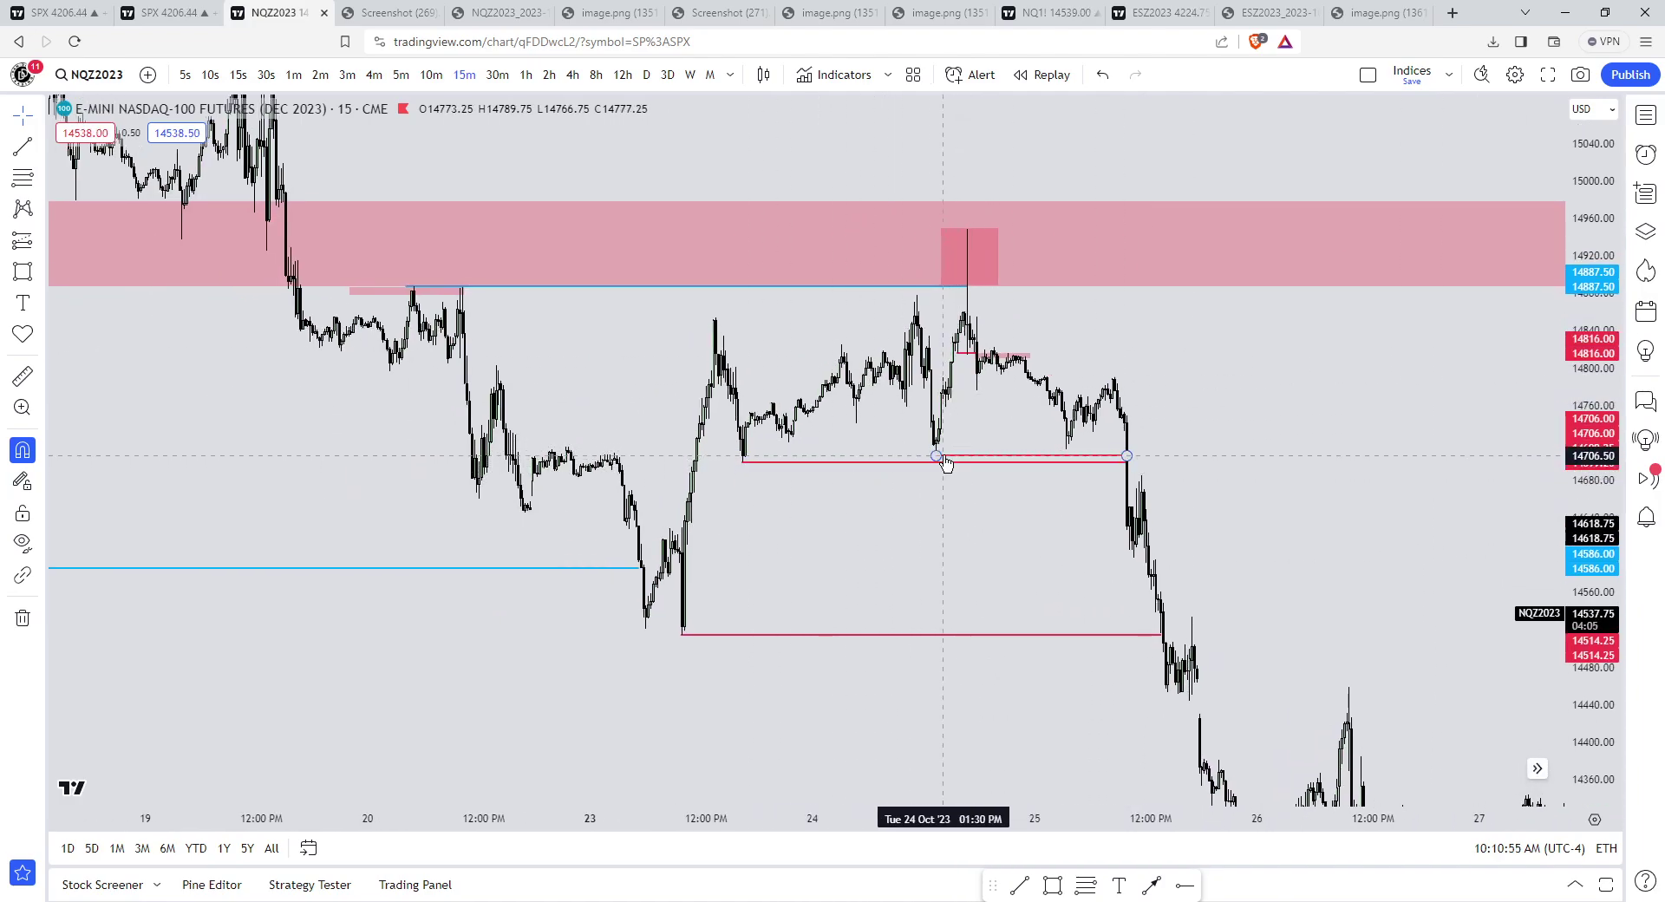
click(1078, 280)
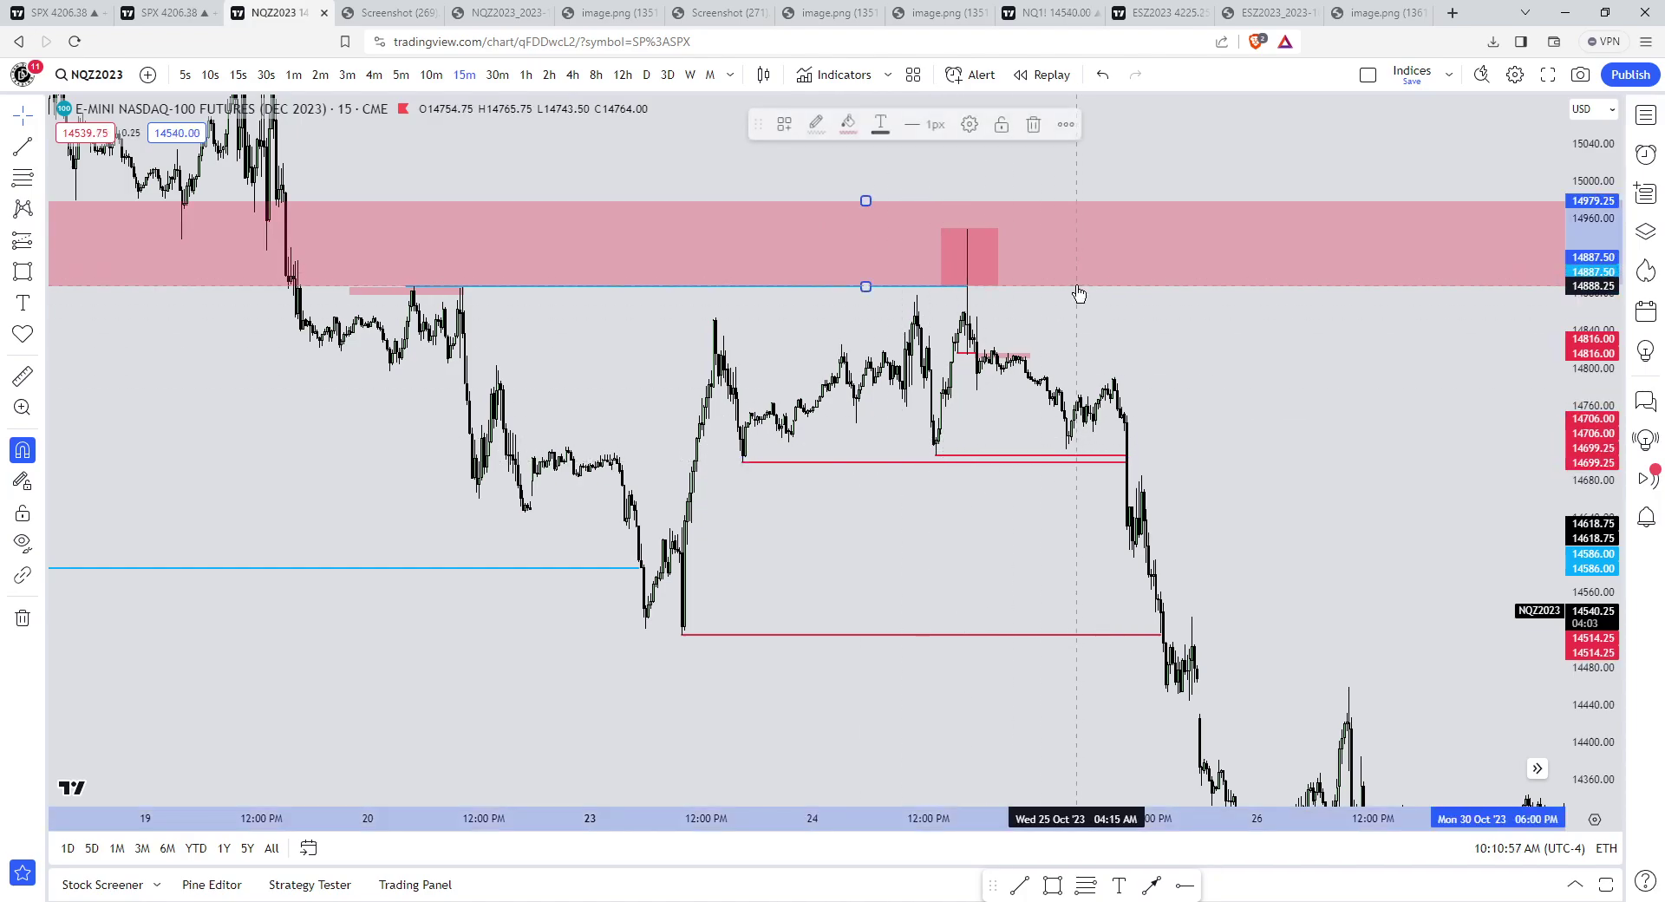
key(Delete)
- Highlight the 23 October lows around the 14514.25 line with a rectangle on the 15-minute chart
drag(1580, 503, 1580, 365)
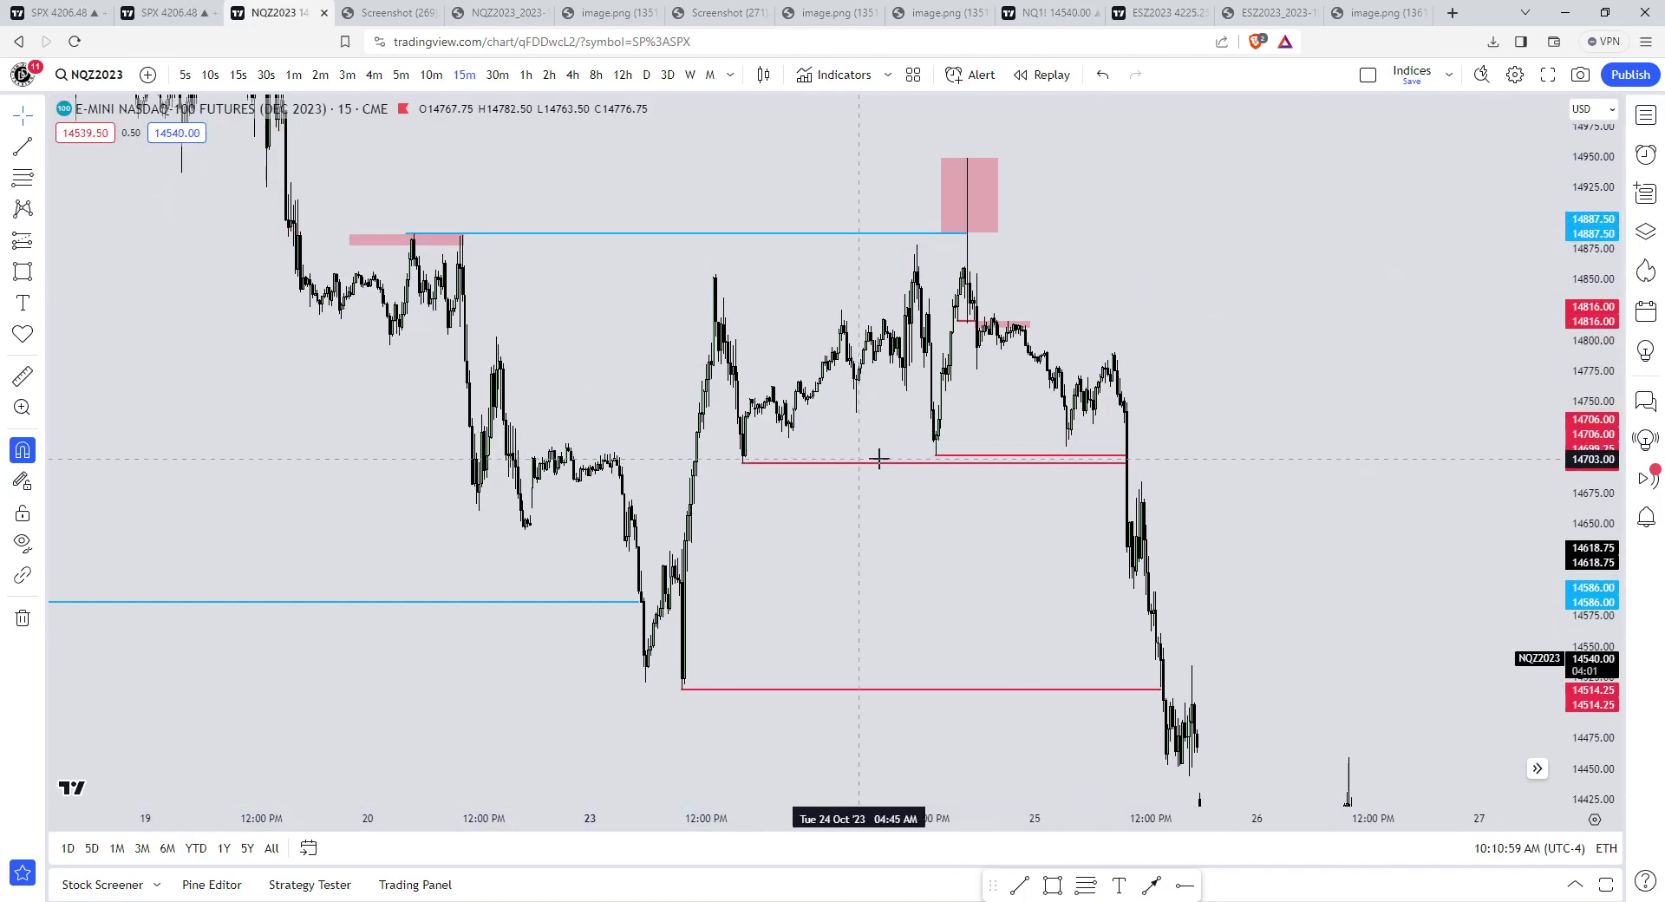
drag(943, 516, 996, 422)
click(24, 271)
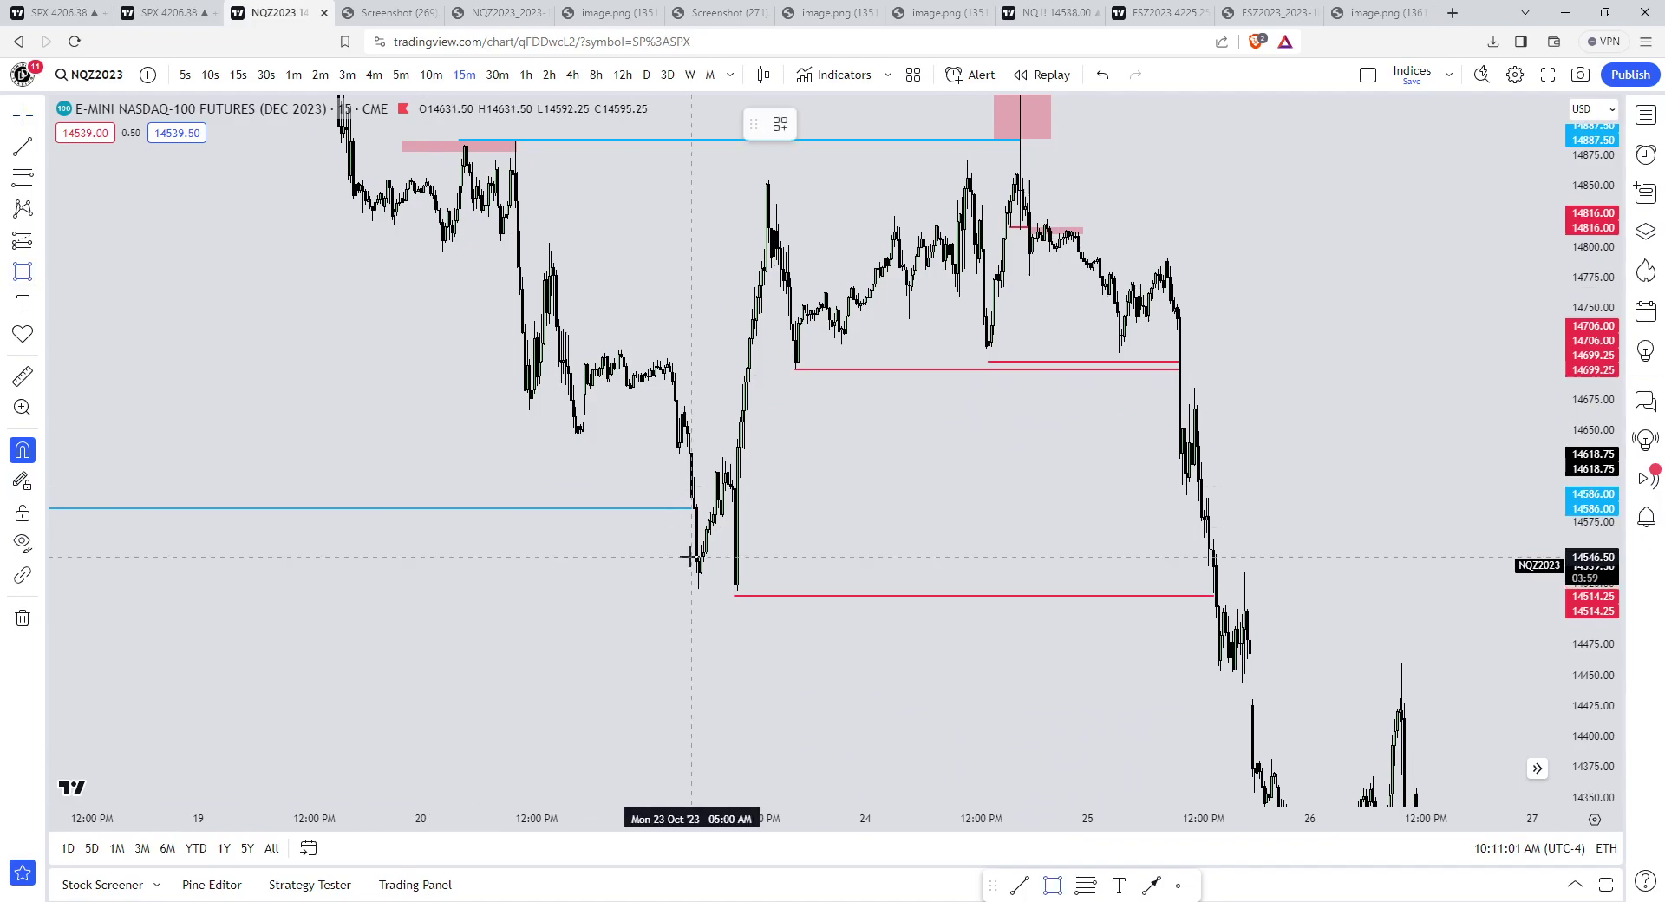
click(669, 563)
click(809, 602)
scroll(1140, 537, up, 2)
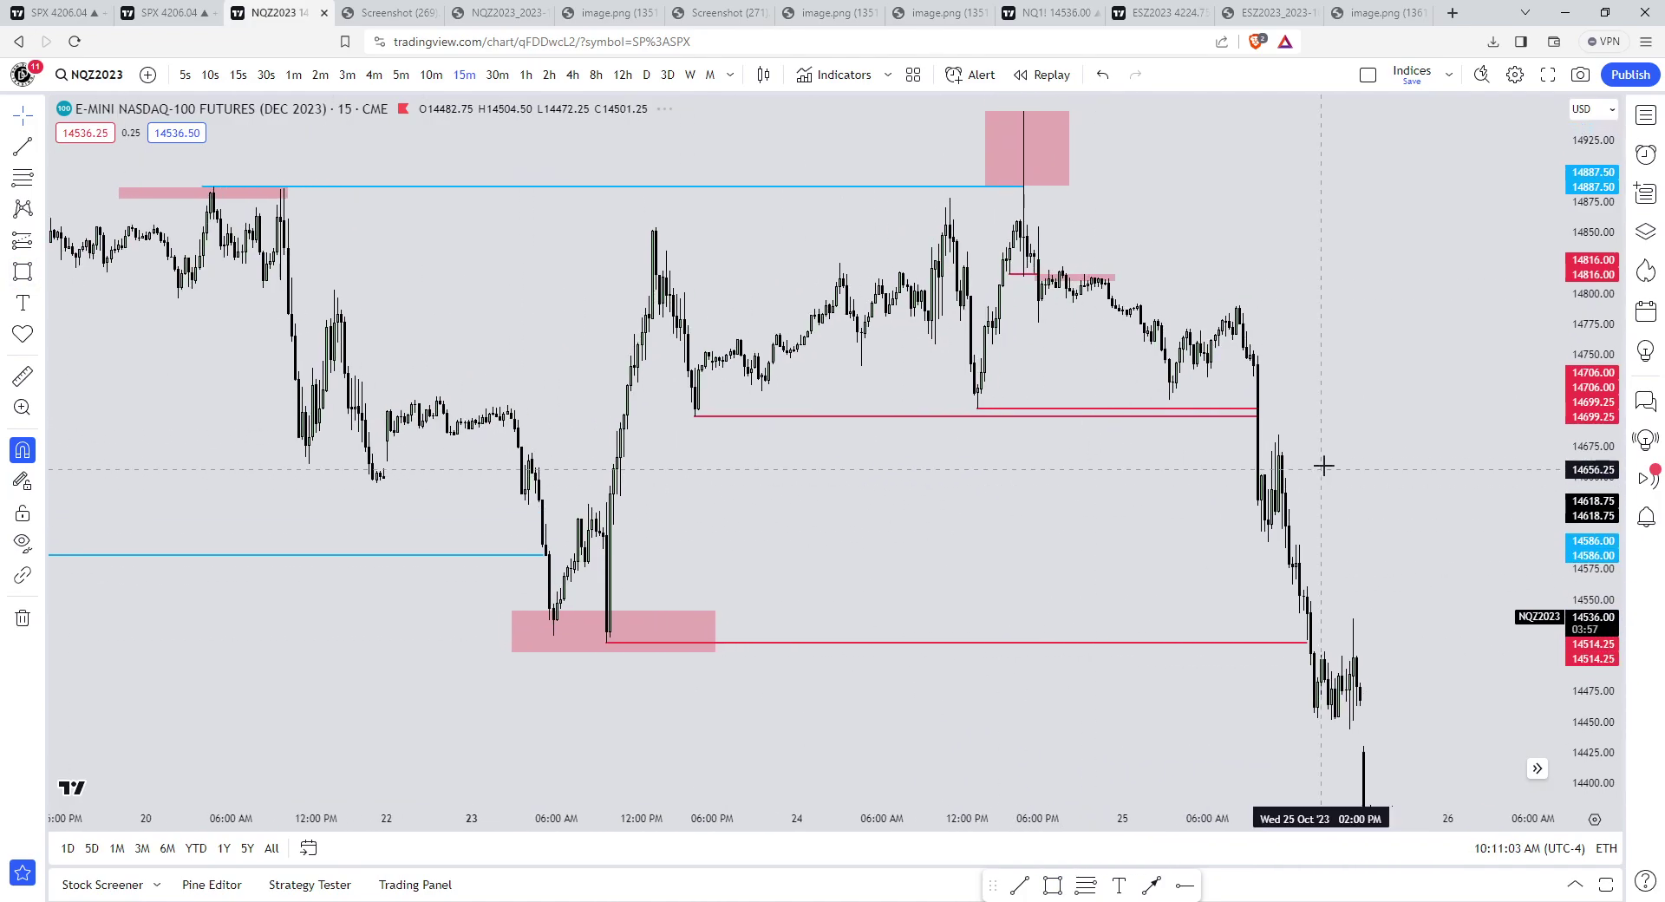
- Compare the saved NQ screenshot and published chart images of 25 October that target the 14514.25 sell-side liquidity
click(599, 9)
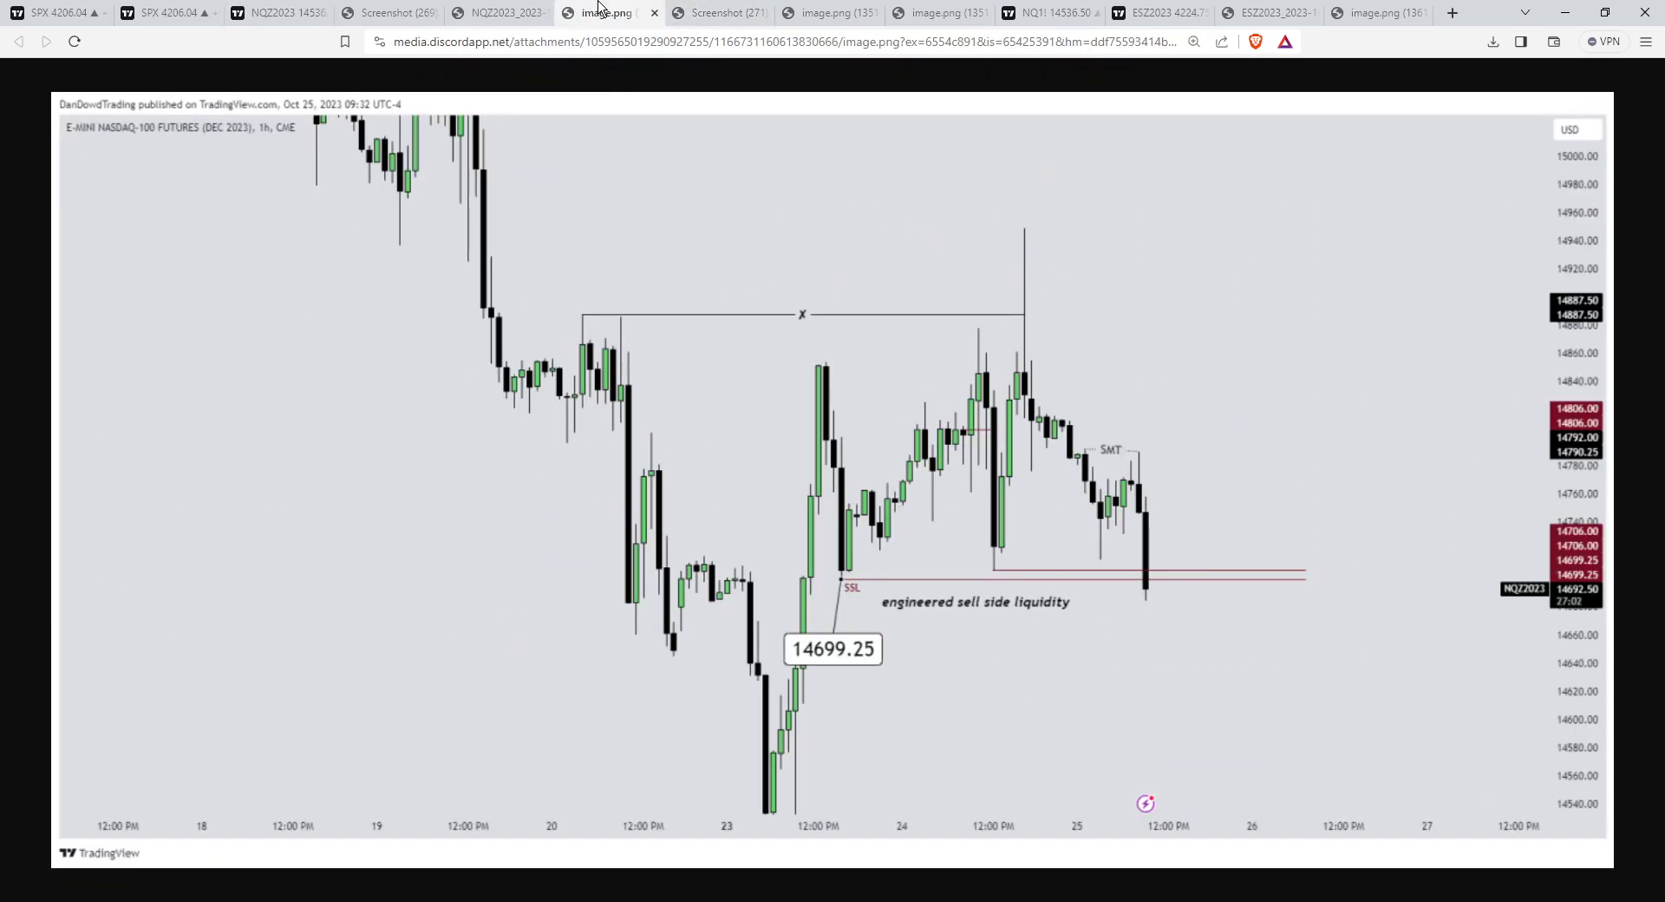
click(713, 10)
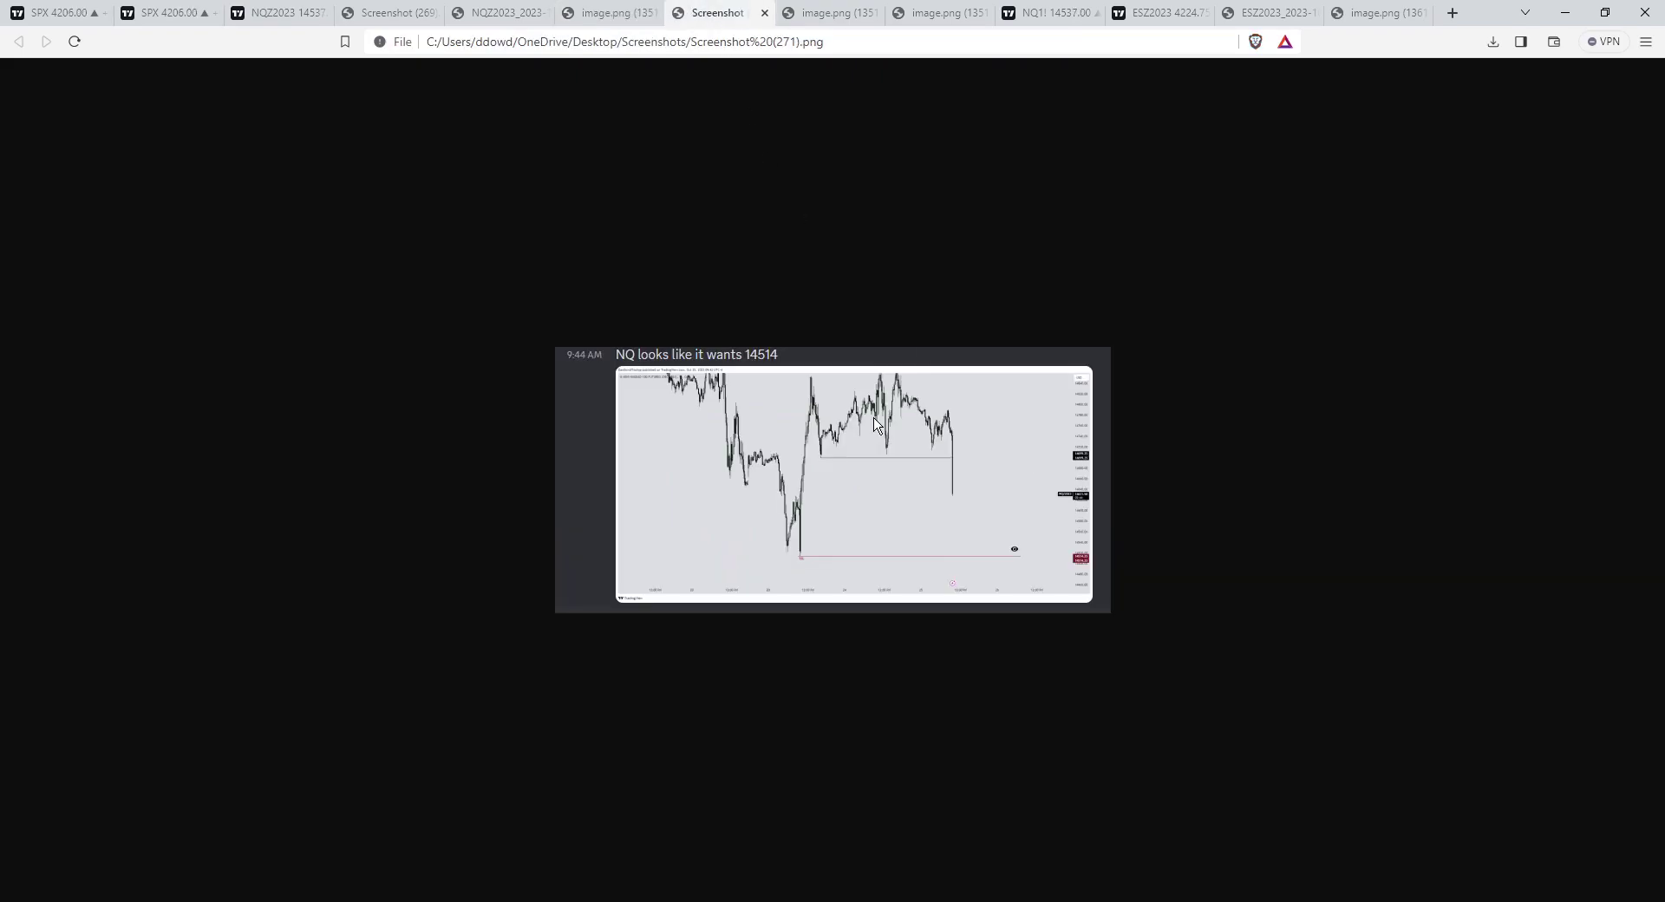
scroll(876, 426, up, 6)
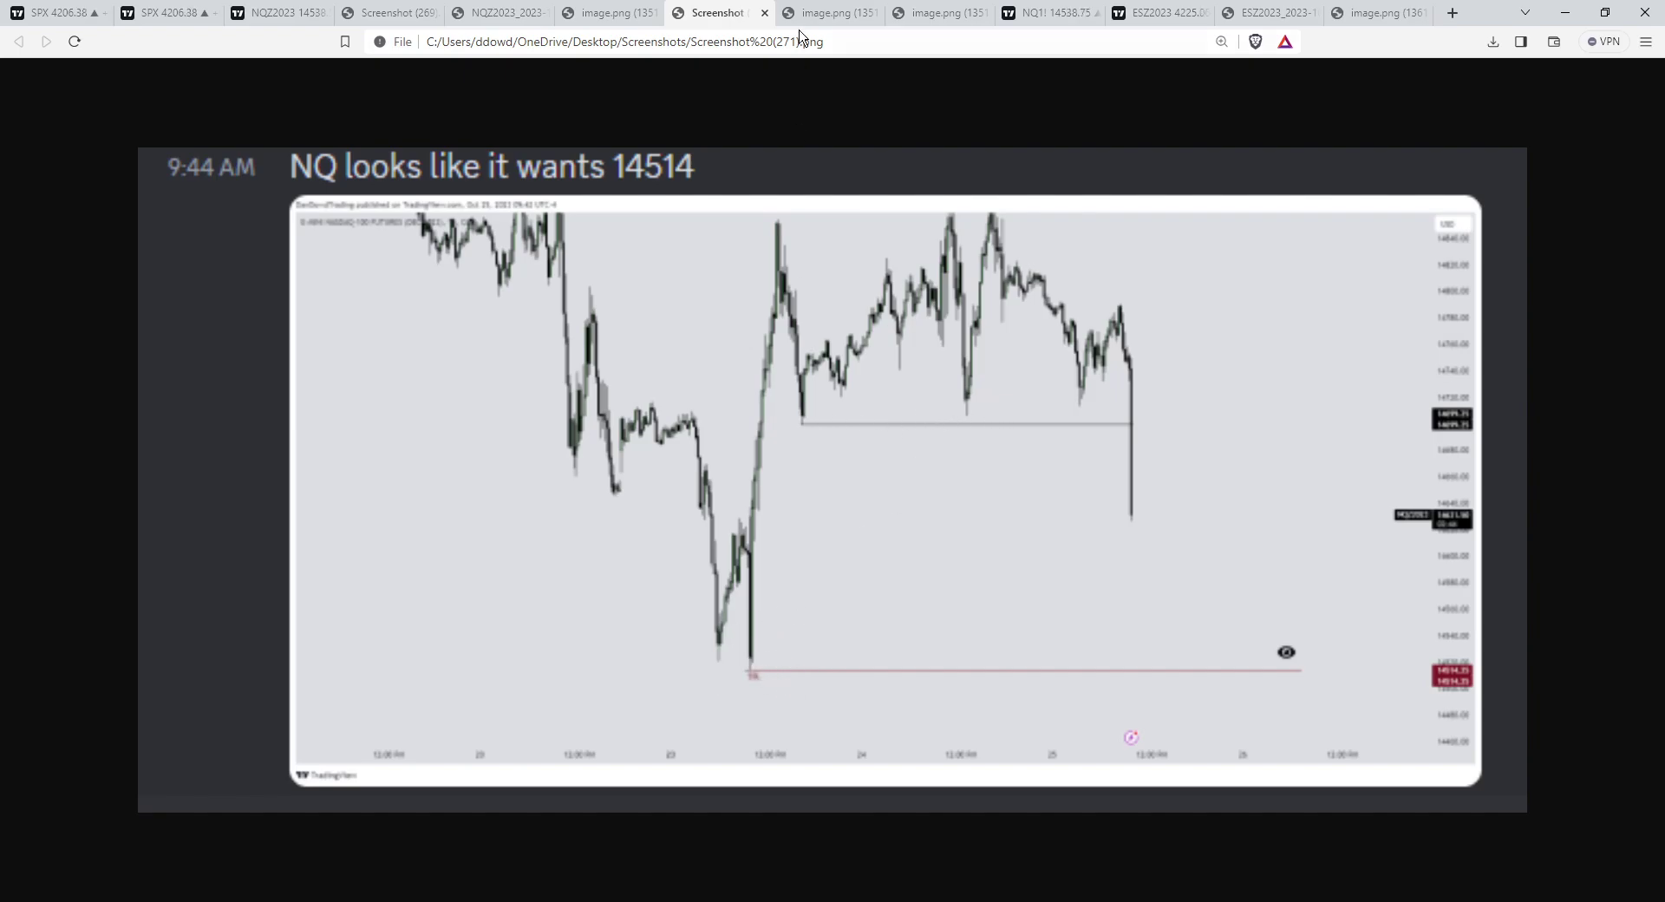
click(818, 13)
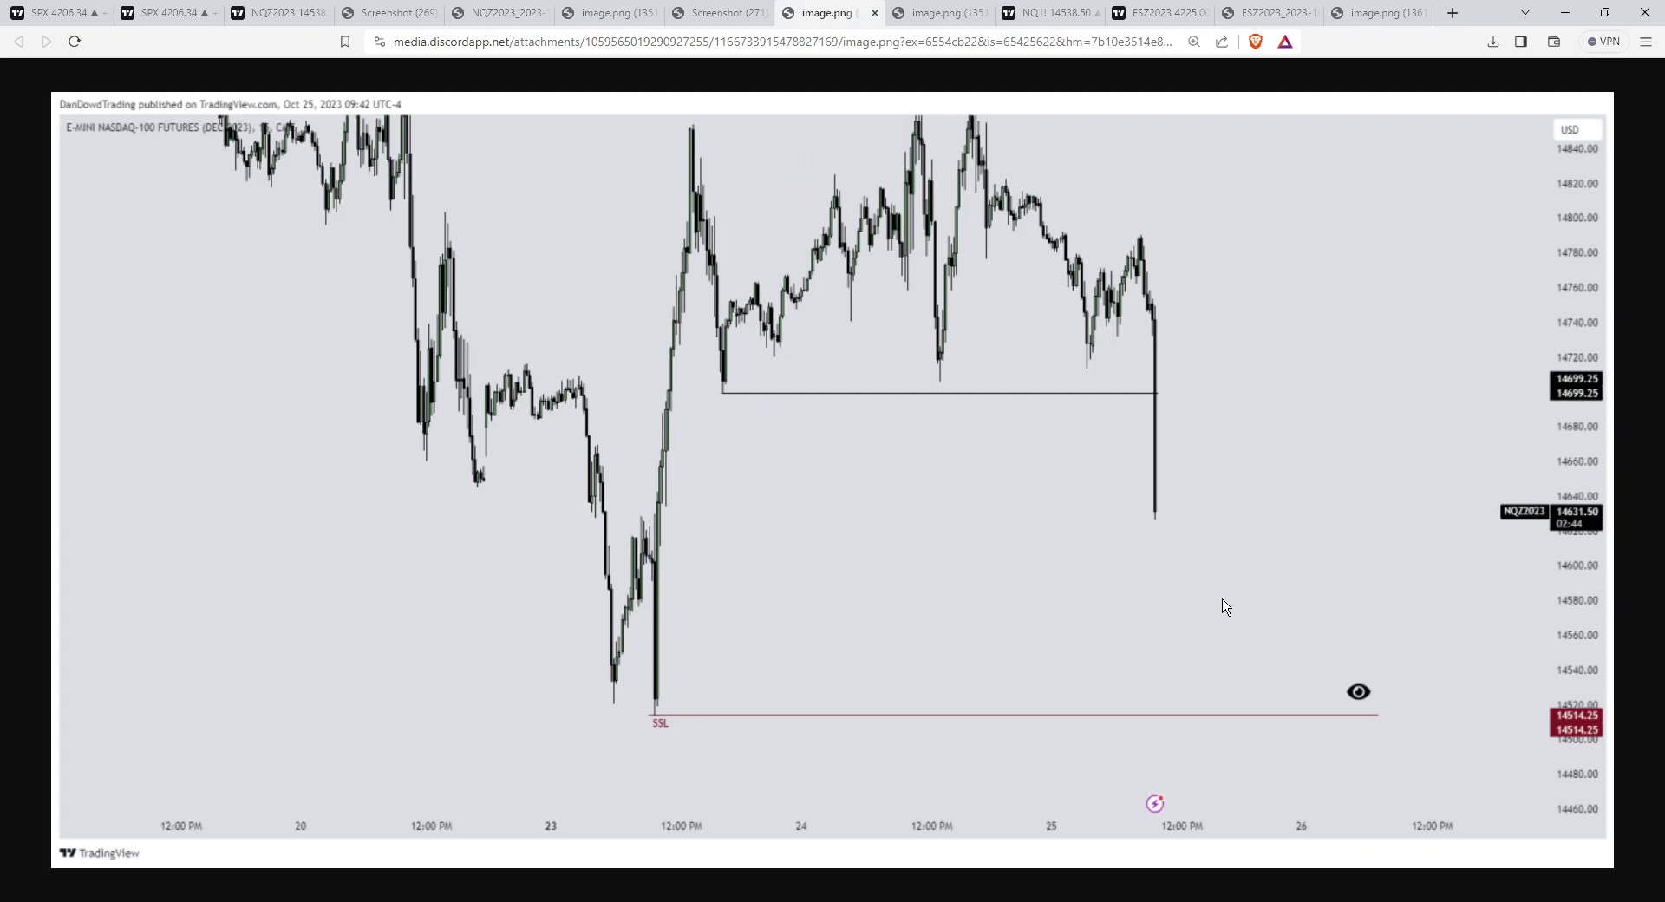
click(905, 8)
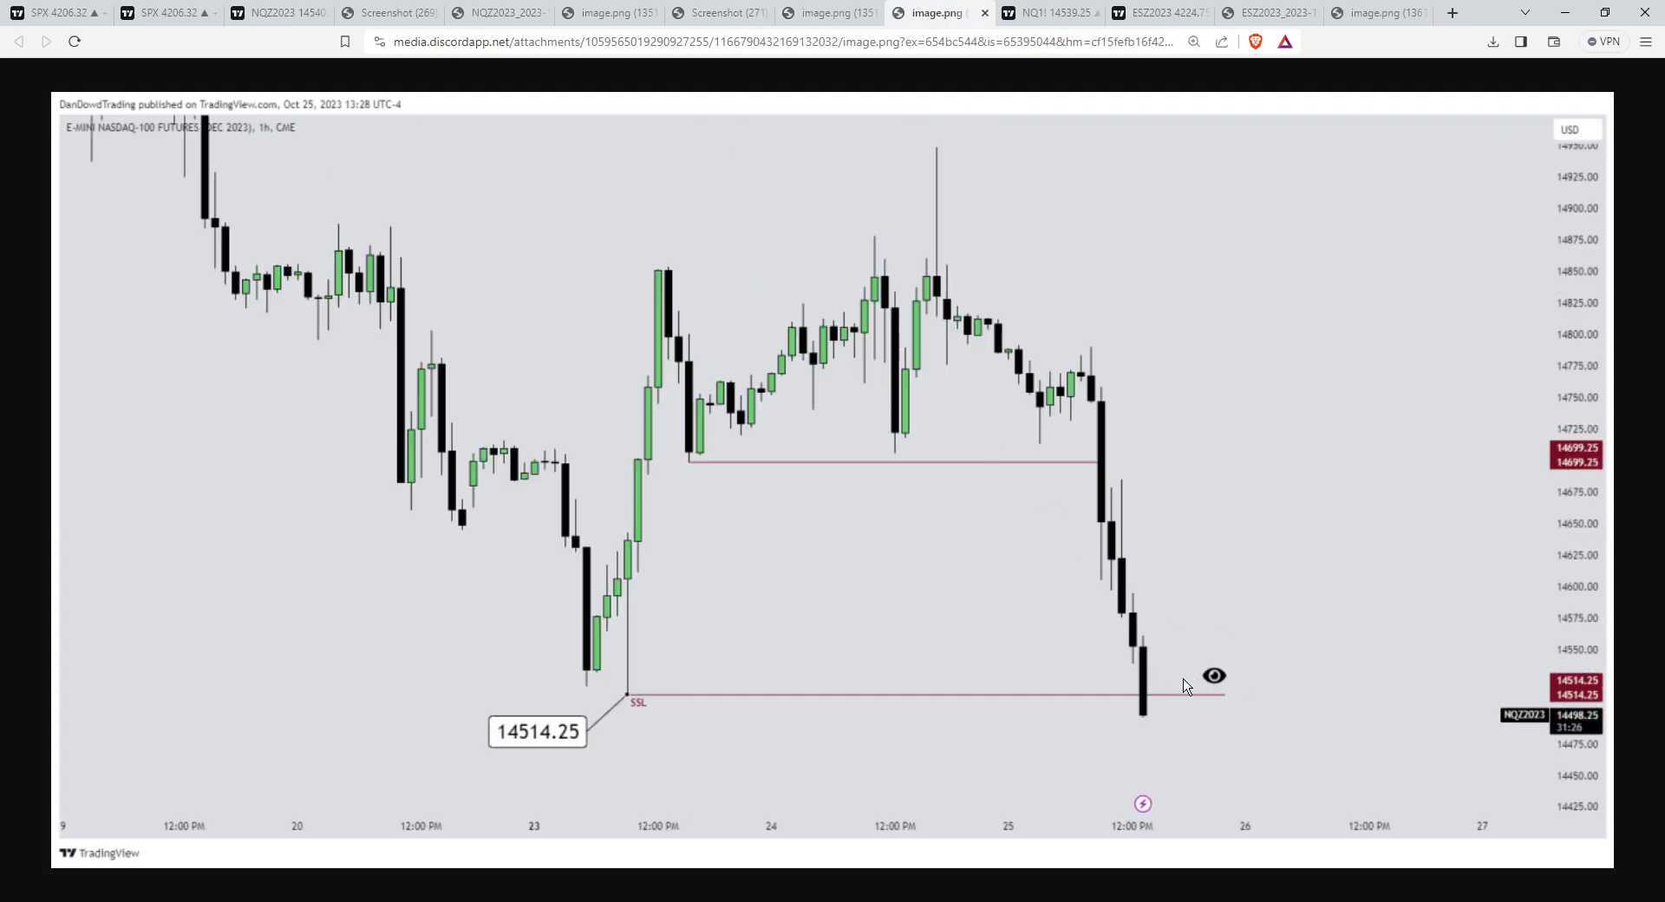
- Open the NQ1! replay chart and examine the marked daily highs and lows from July to October 2021
click(1041, 14)
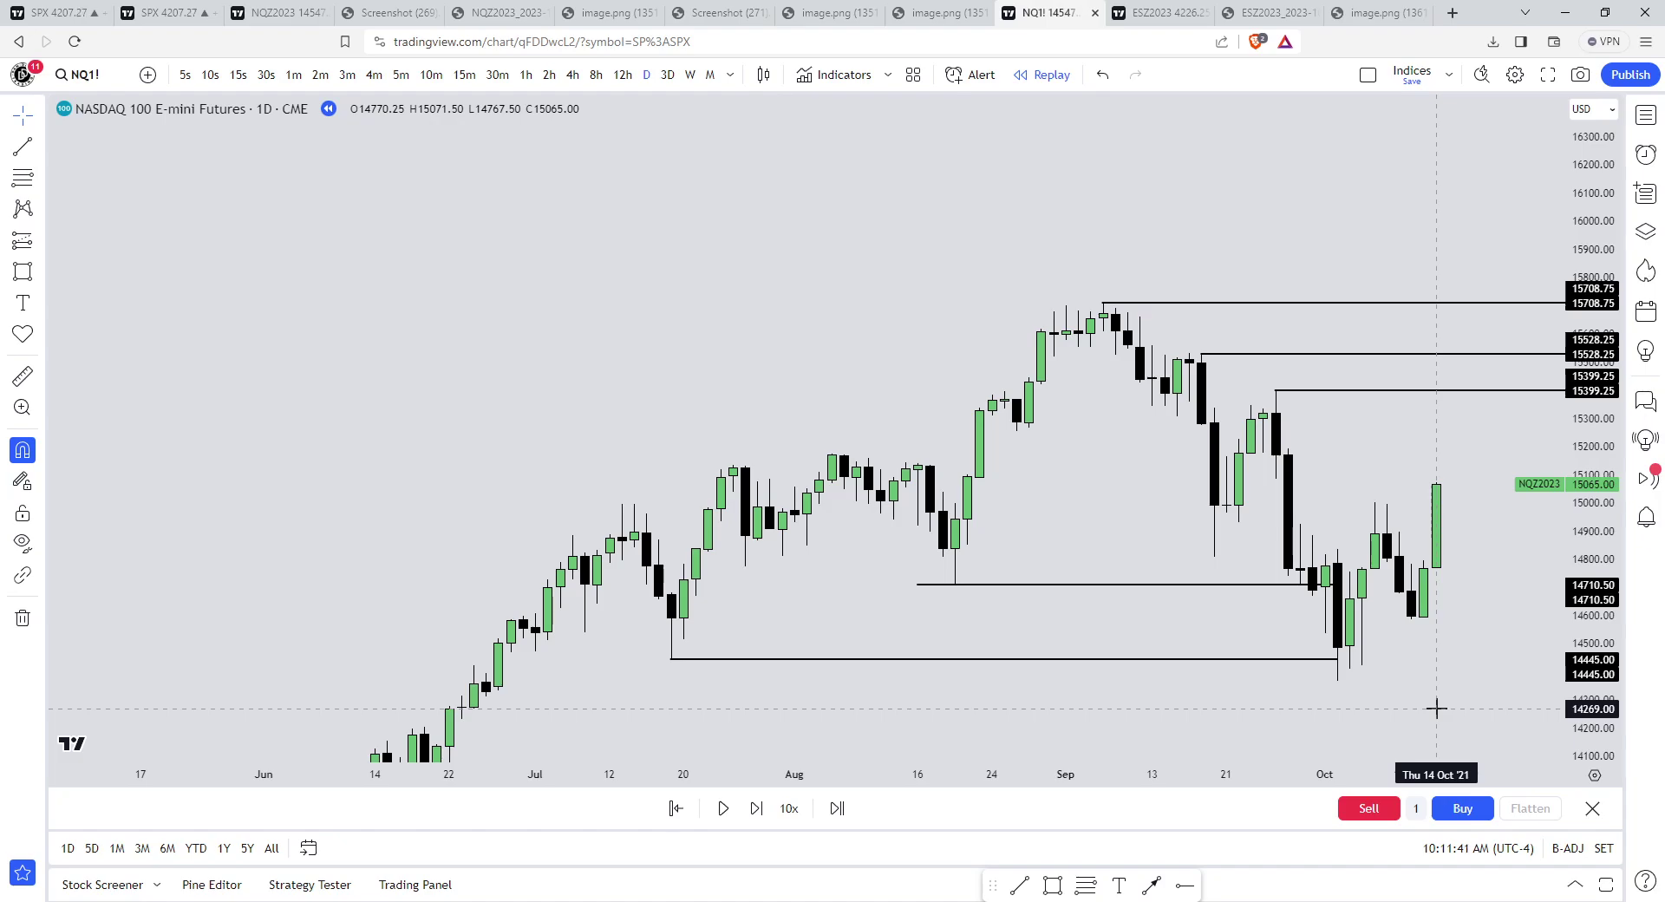
scroll(1450, 714, down, 3)
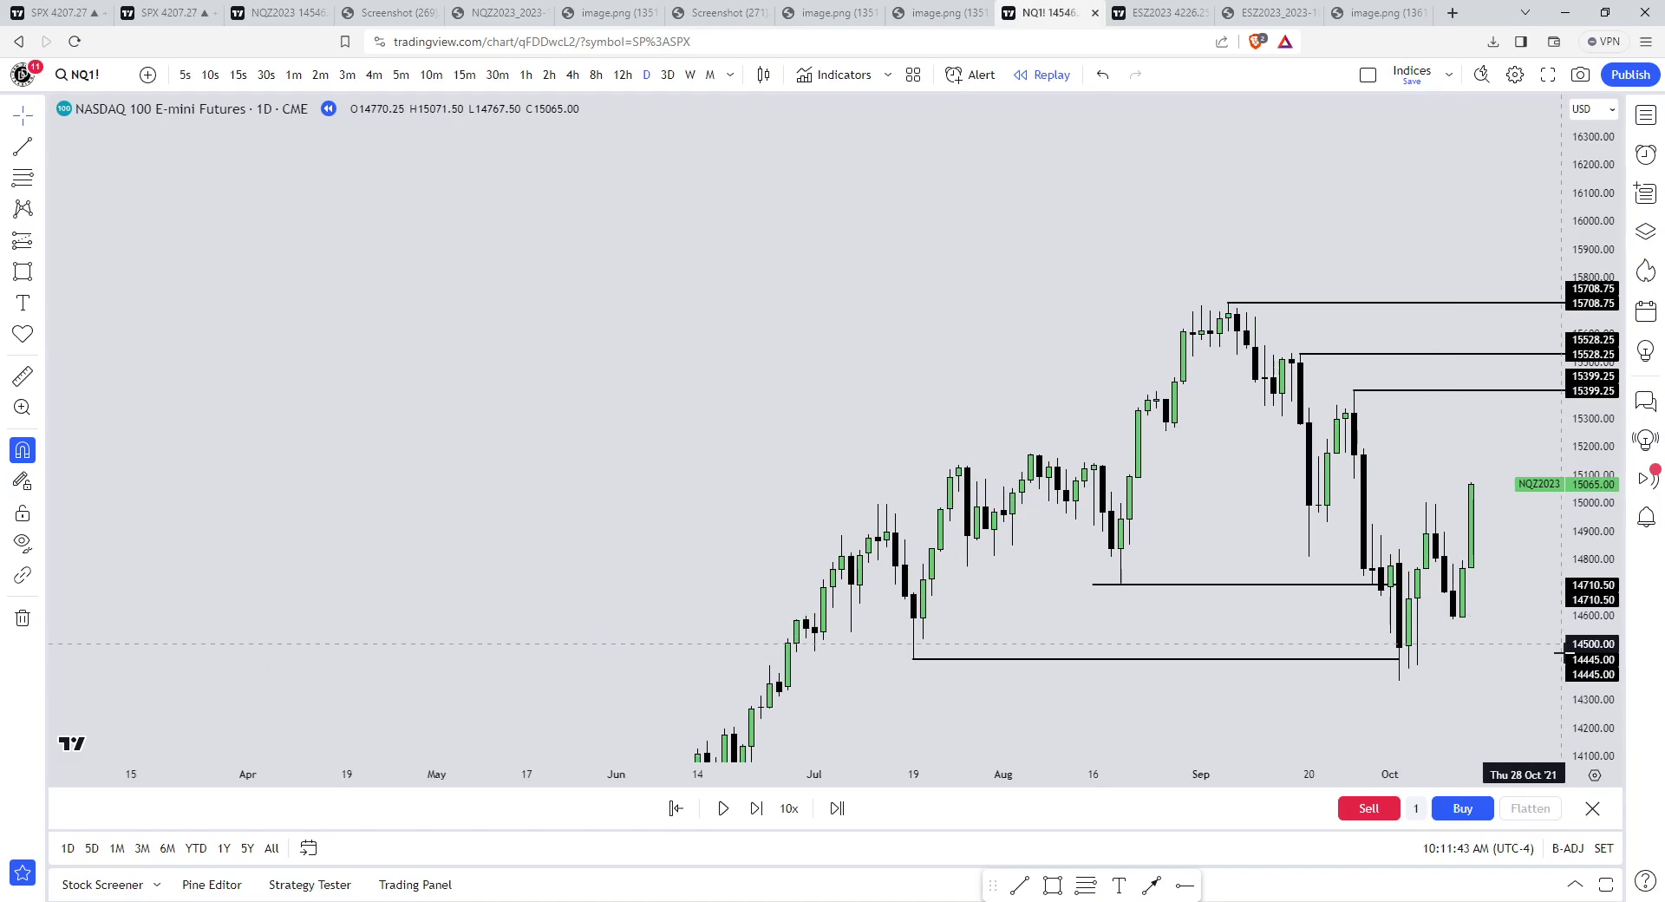
drag(1590, 646, 1590, 508)
drag(1408, 496, 1328, 338)
scroll(1327, 338, up, 2)
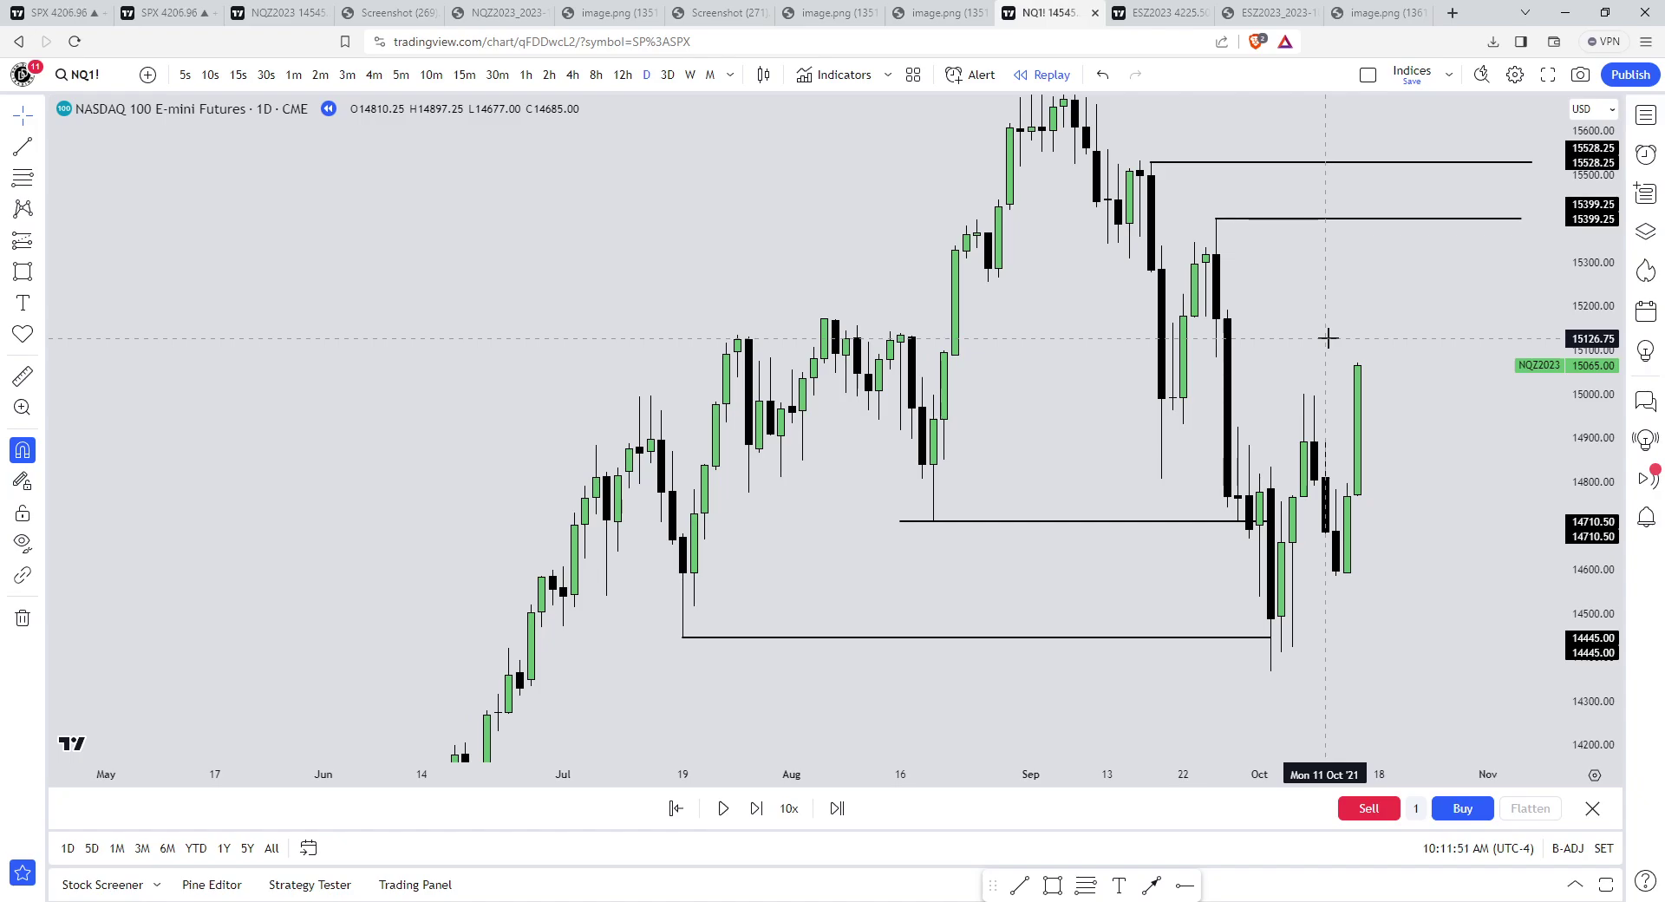
scroll(1308, 367, up, 1)
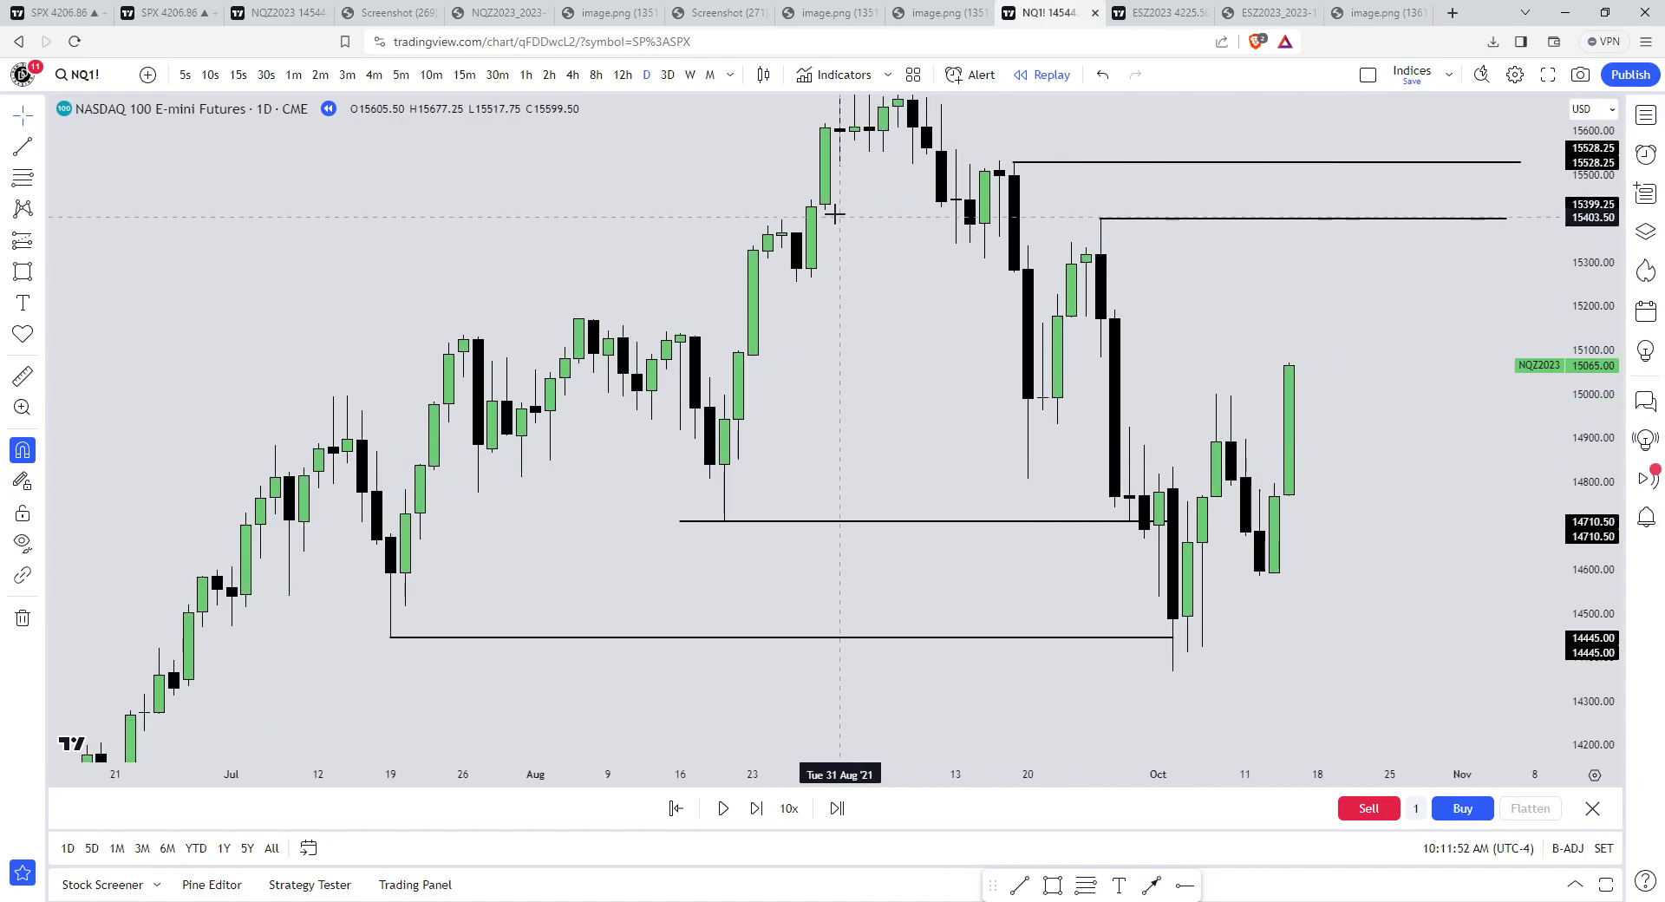
- On the weekly timeframe, draw a level trend line at 12957.50 from 1 March to 7 June 2021
click(691, 76)
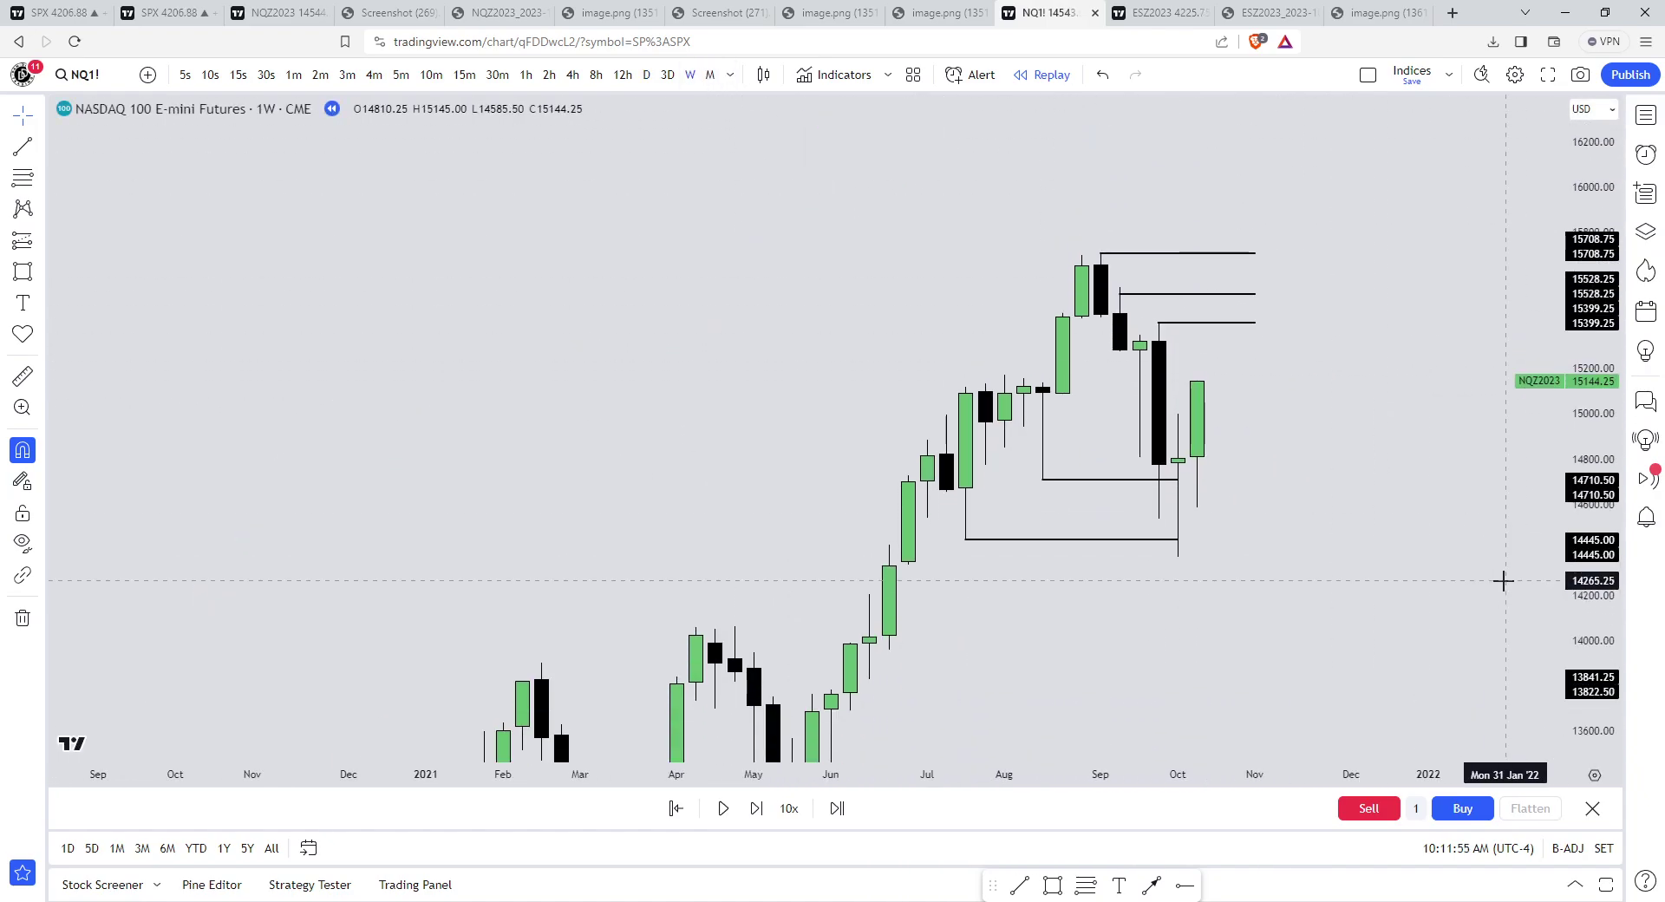
scroll(1287, 430, down, 3)
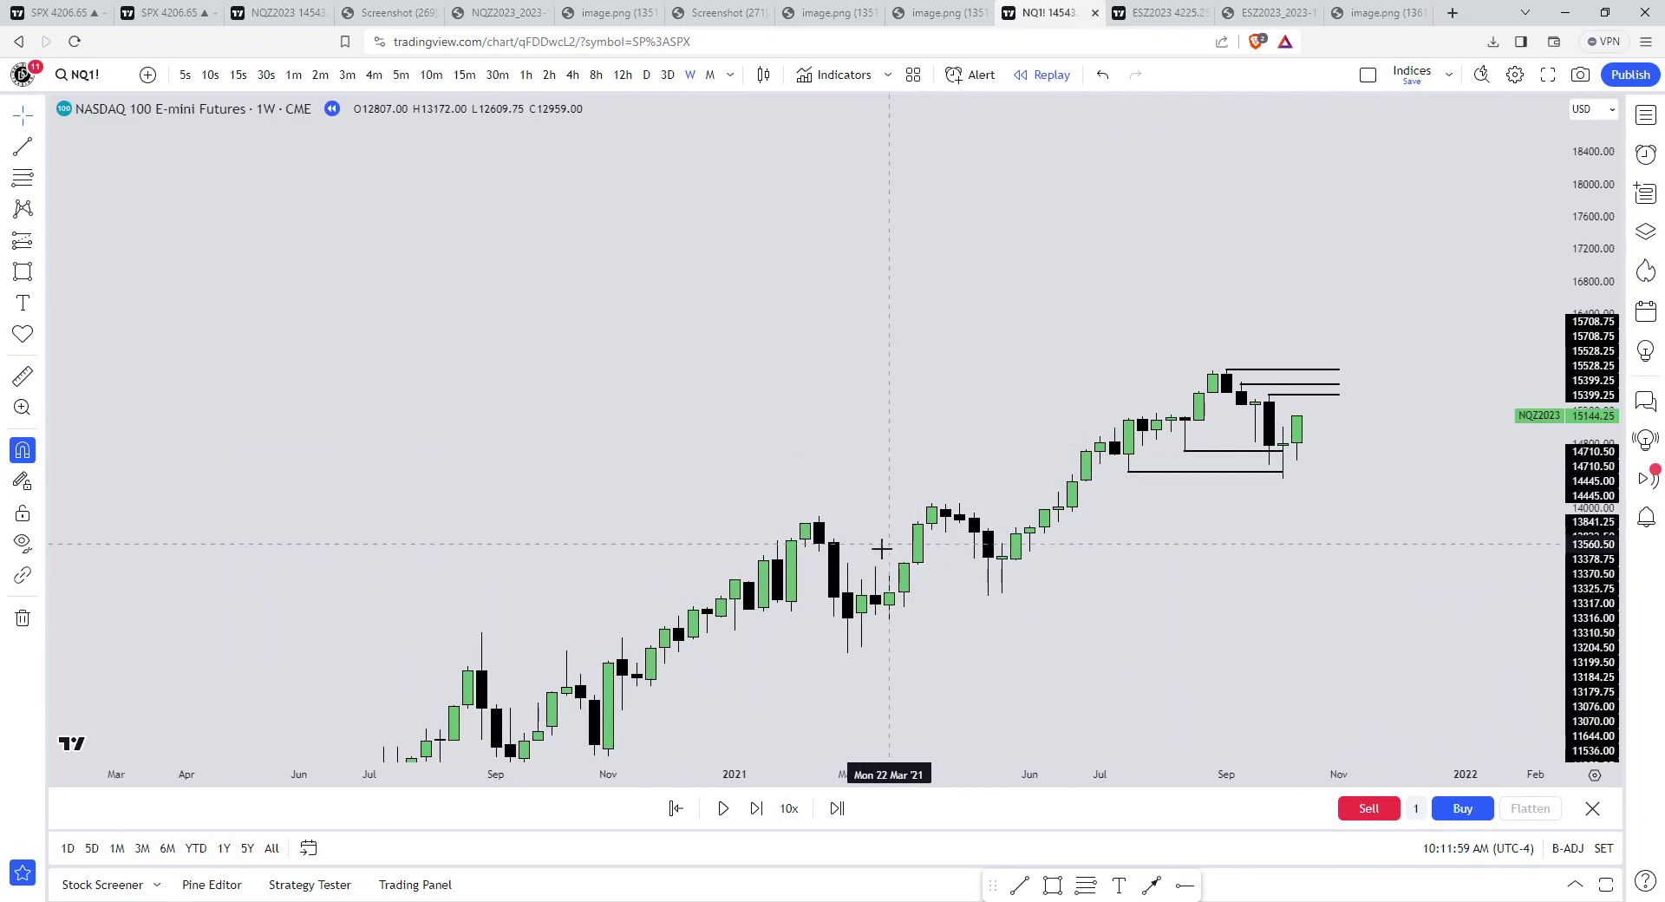
drag(1237, 549, 1388, 438)
scroll(1387, 438, up, 1)
drag(1612, 589, 1612, 319)
scroll(1235, 450, up, 3)
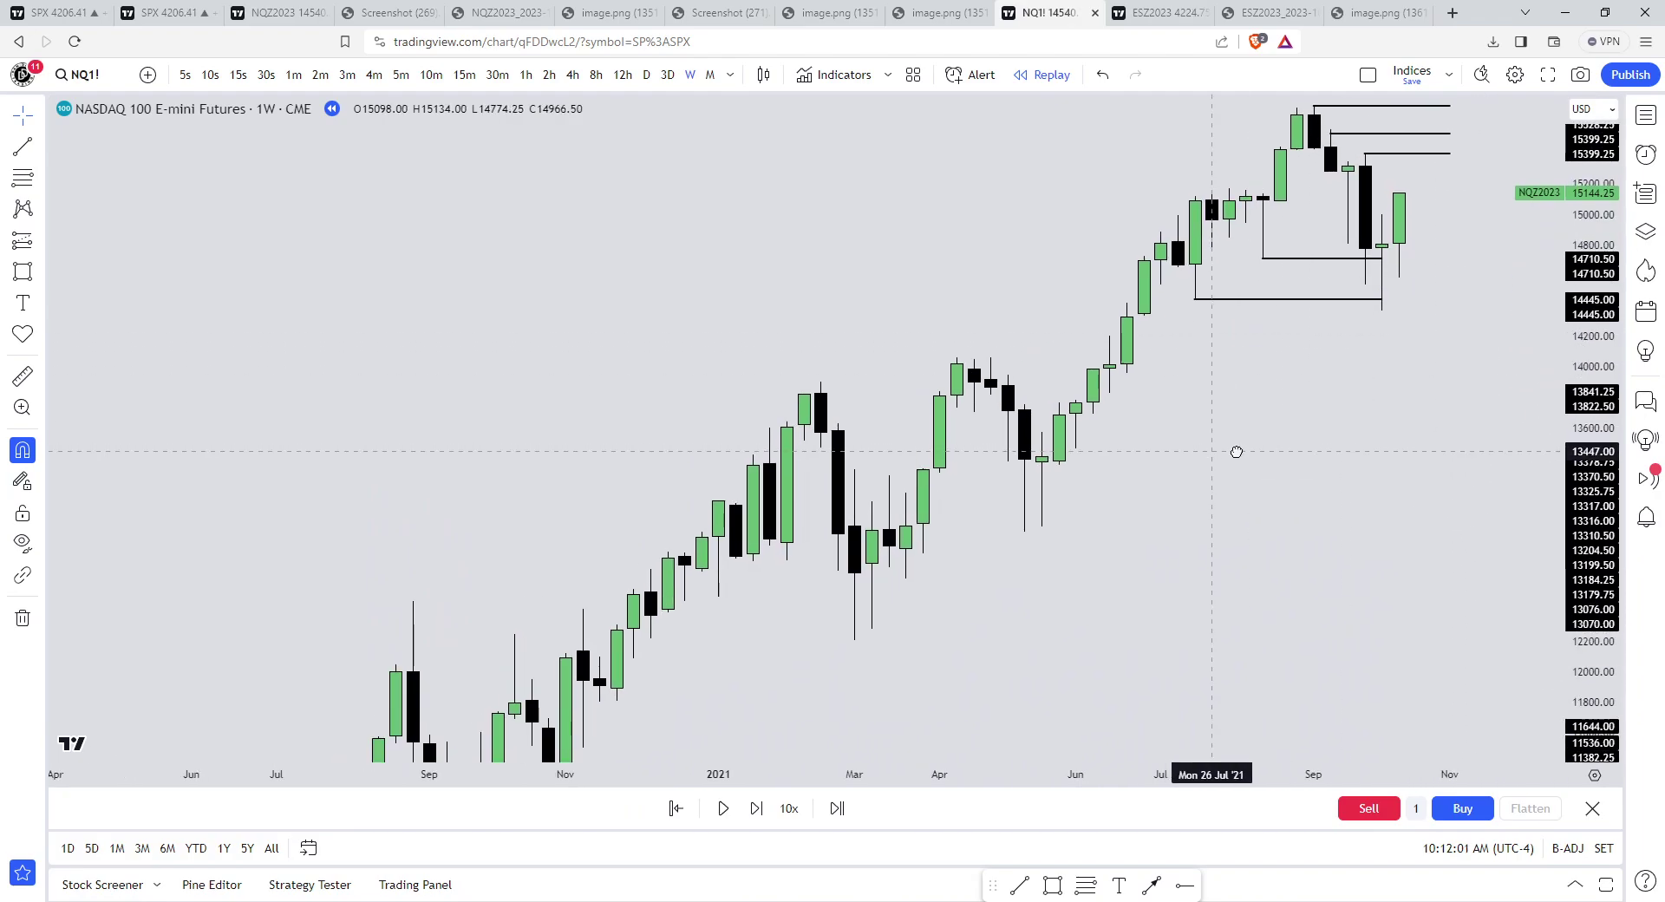
click(20, 149)
click(702, 525)
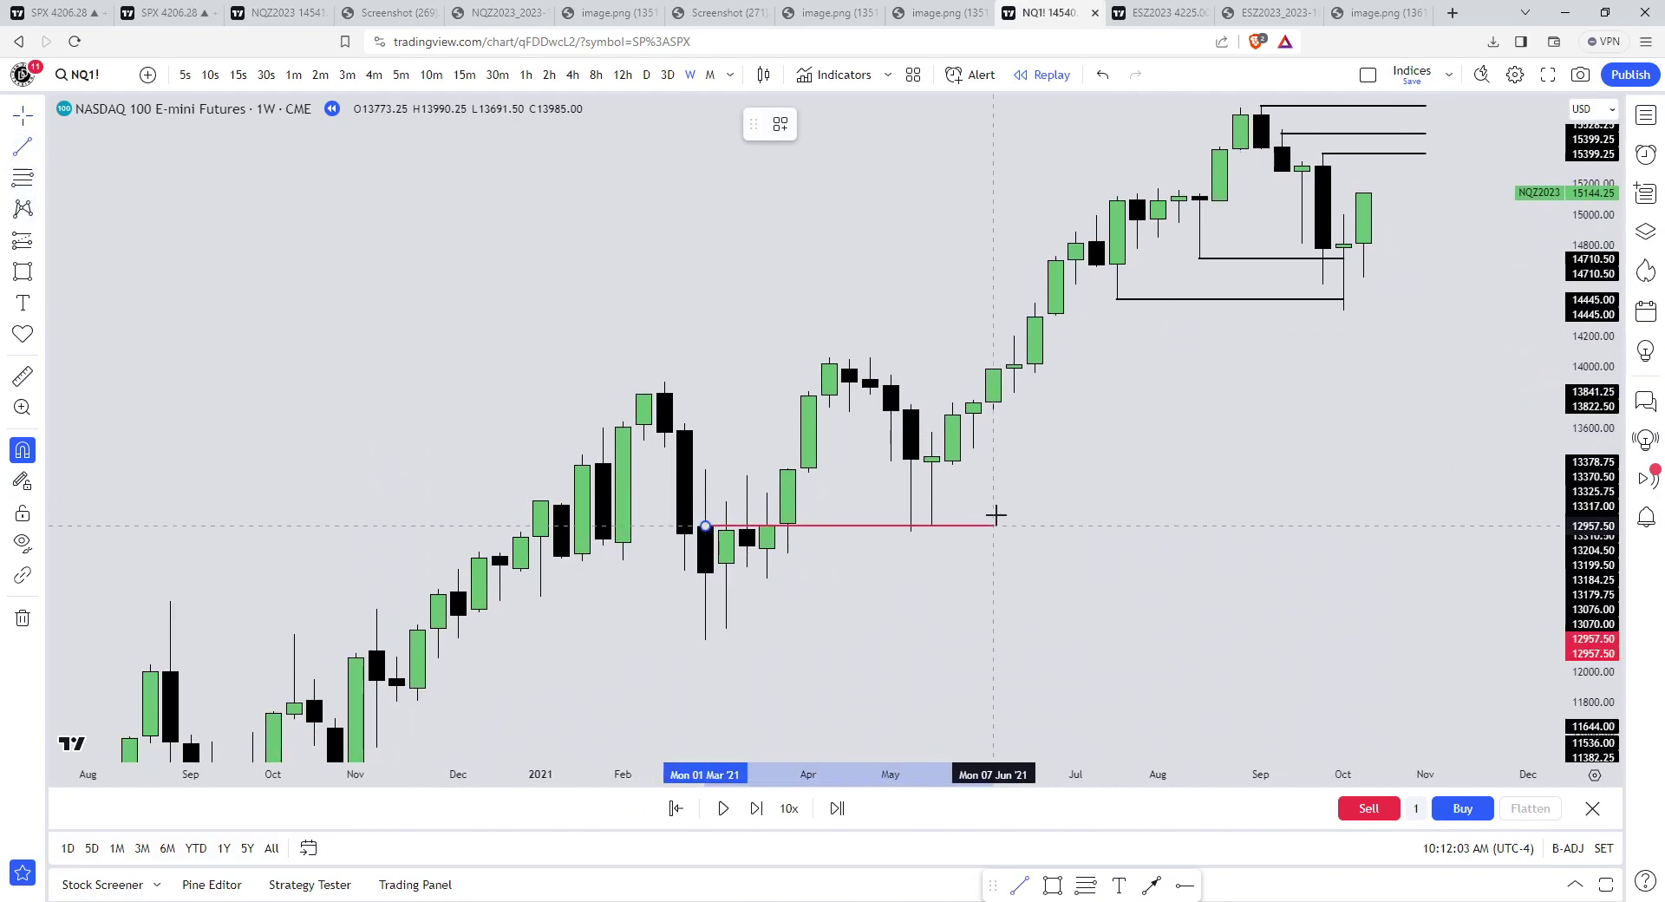
shift+click(995, 516)
click(768, 580)
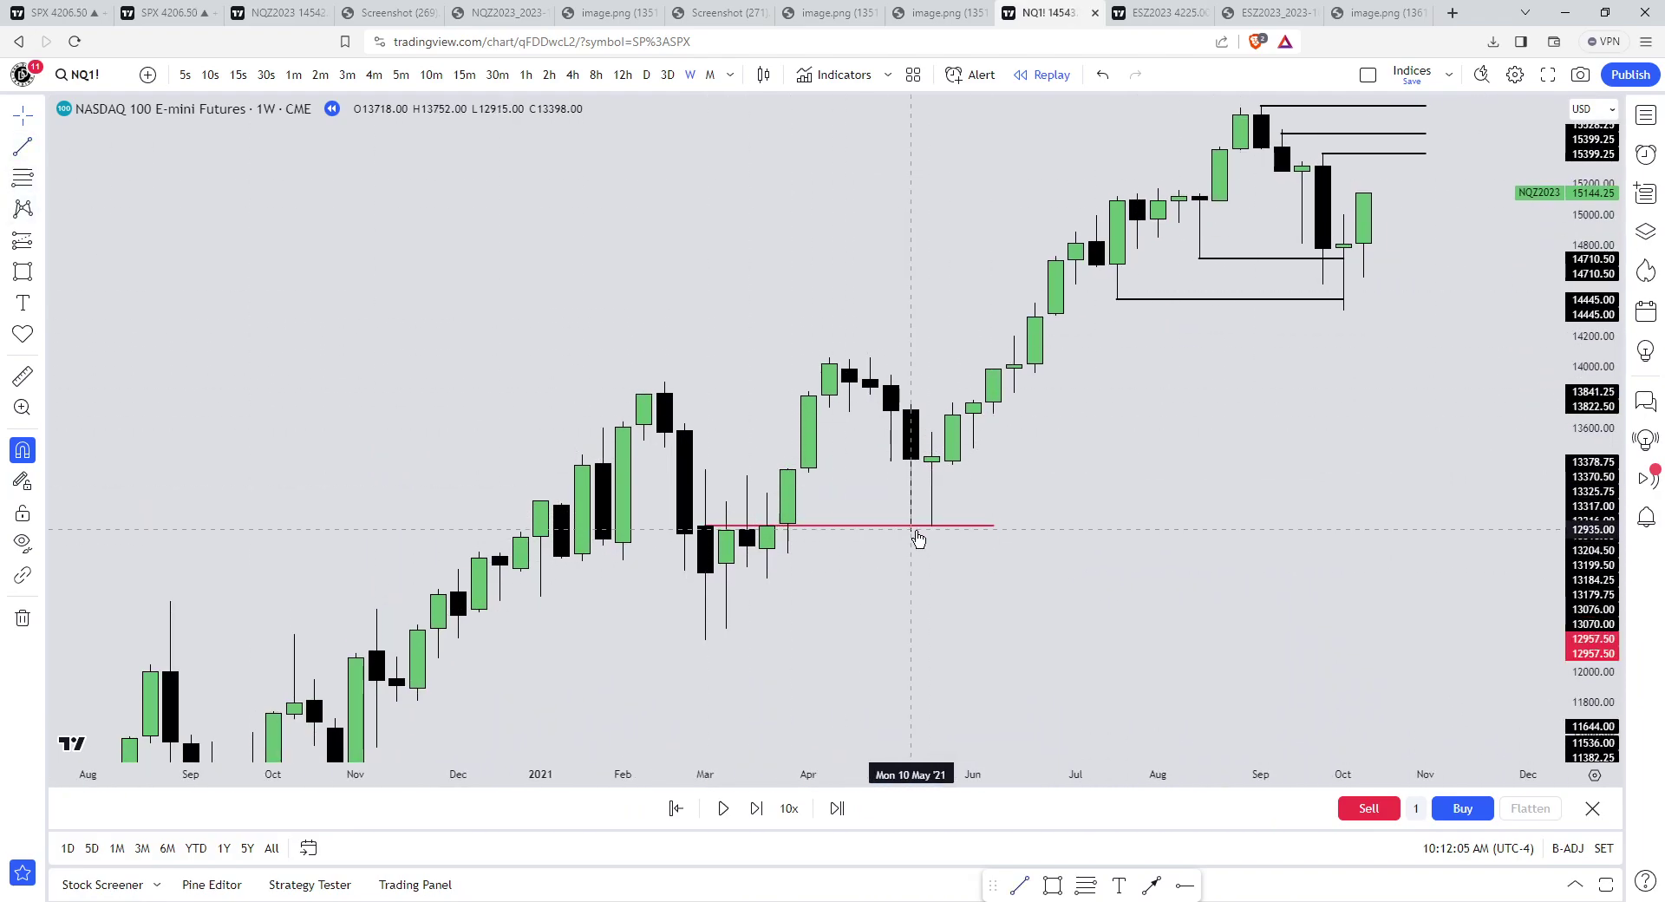
- Mark the weekly gap between 14540.50 and 14422.00 with a rectangle from 21 June to 26 July 2021, and delete it
drag(1073, 204, 1049, 295)
scroll(1050, 295, up, 4)
drag(1593, 590, 1593, 217)
drag(1120, 514, 1091, 565)
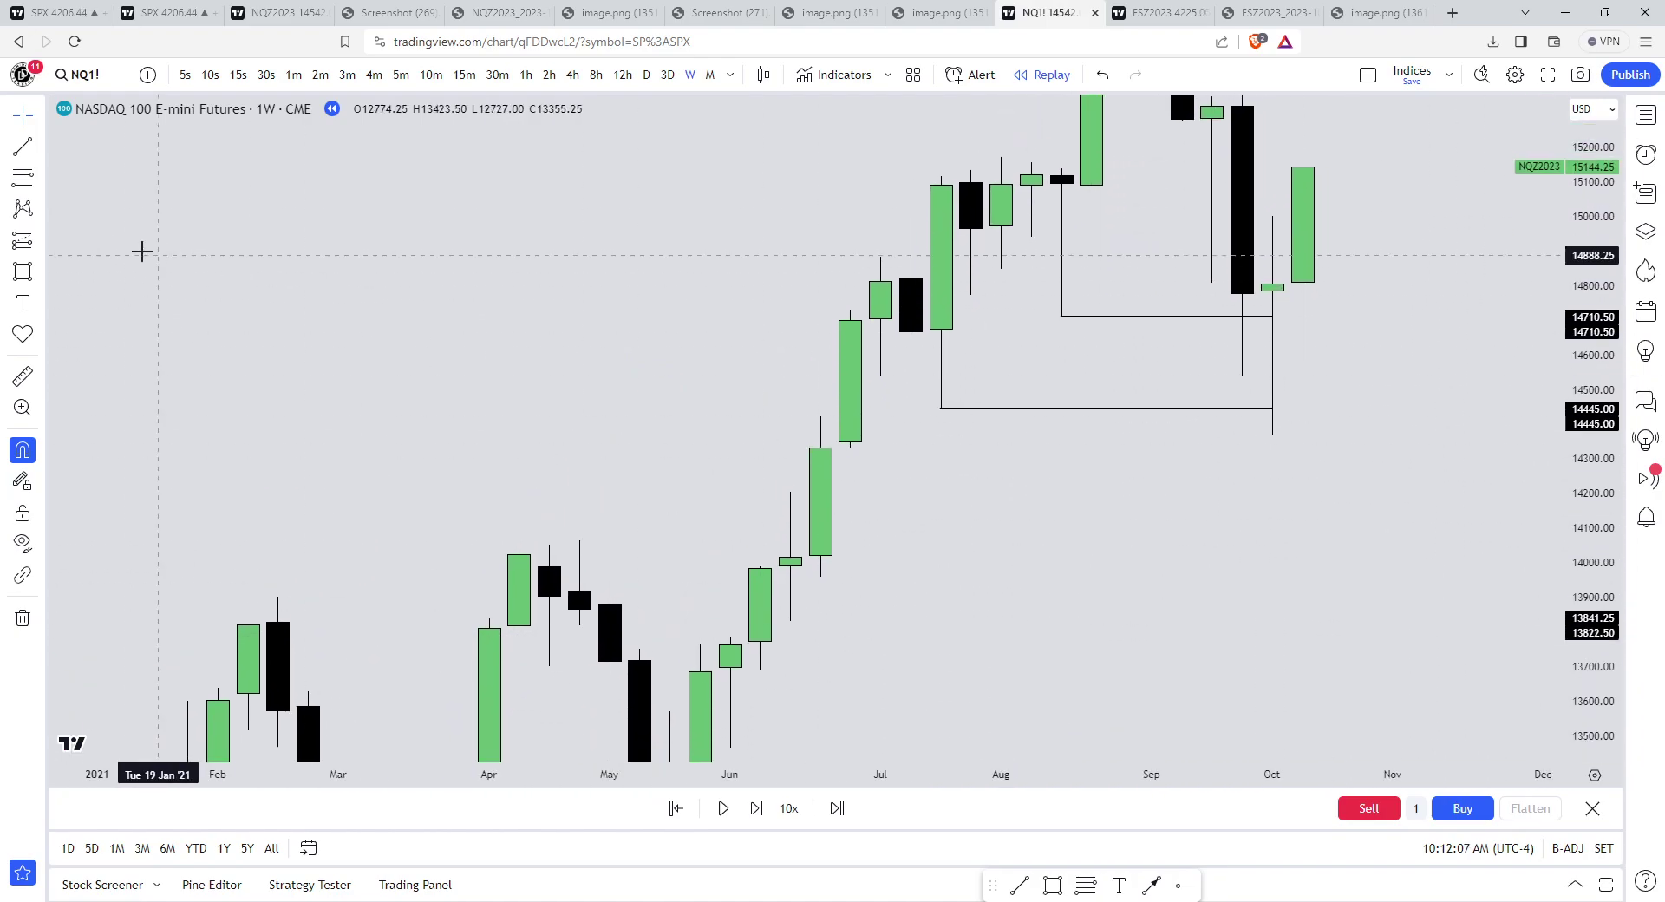
click(21, 272)
click(820, 410)
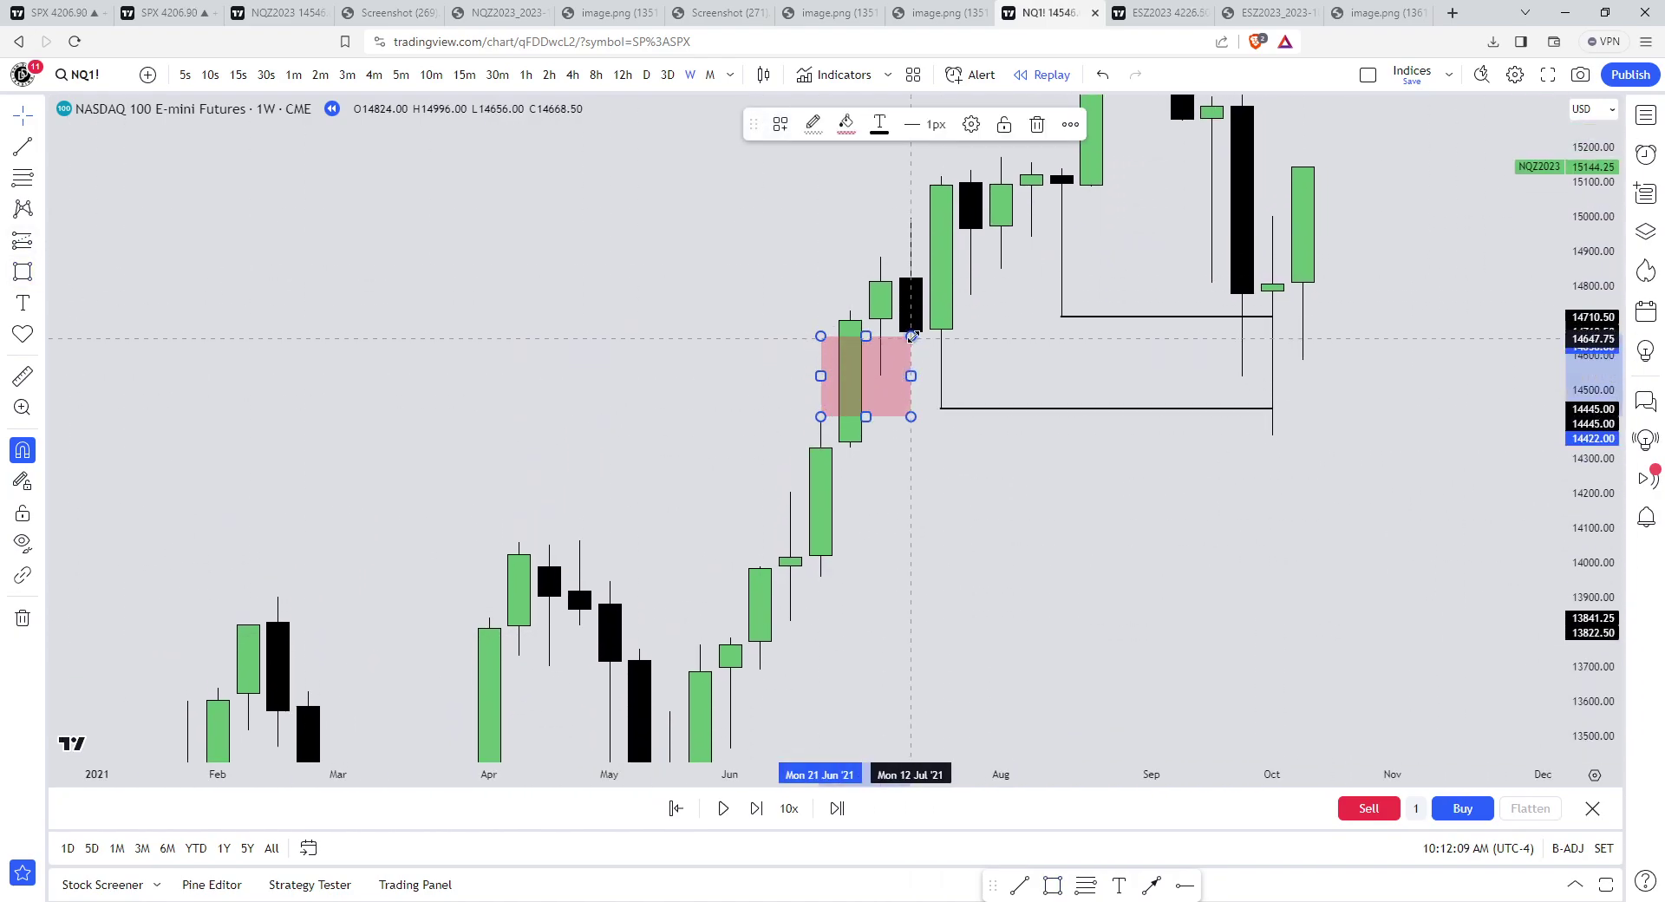
drag(911, 338, 963, 398)
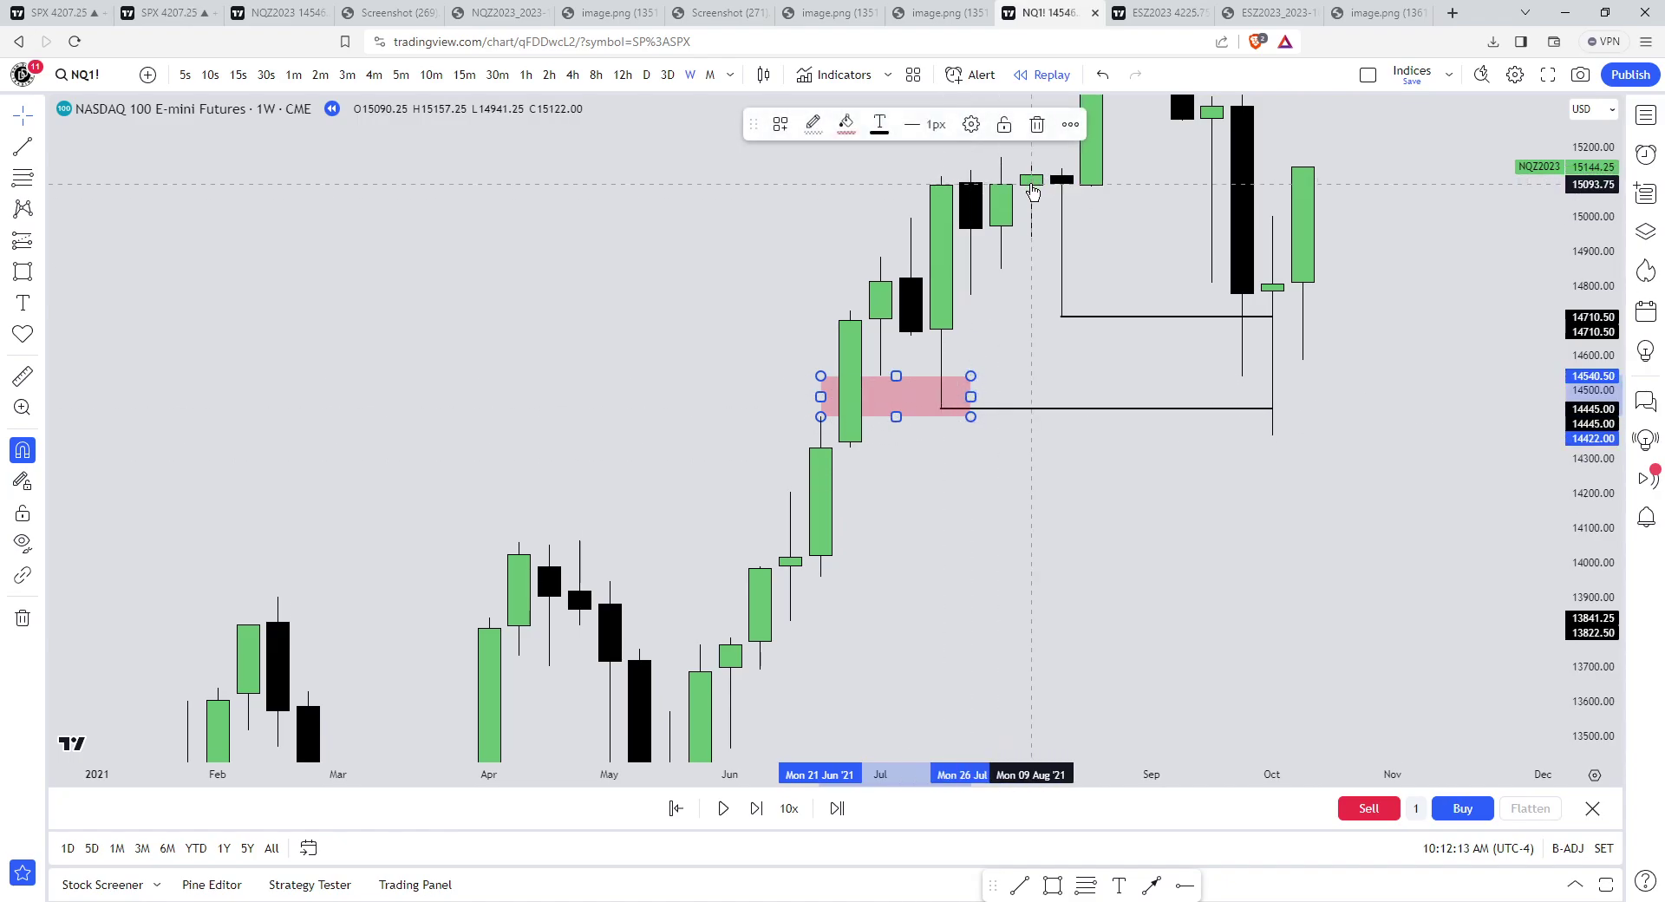
key(Delete)
- Draw a rectangle over the weekly gap above the mid-August 2021 candle's high, and delete it
drag(974, 356, 940, 524)
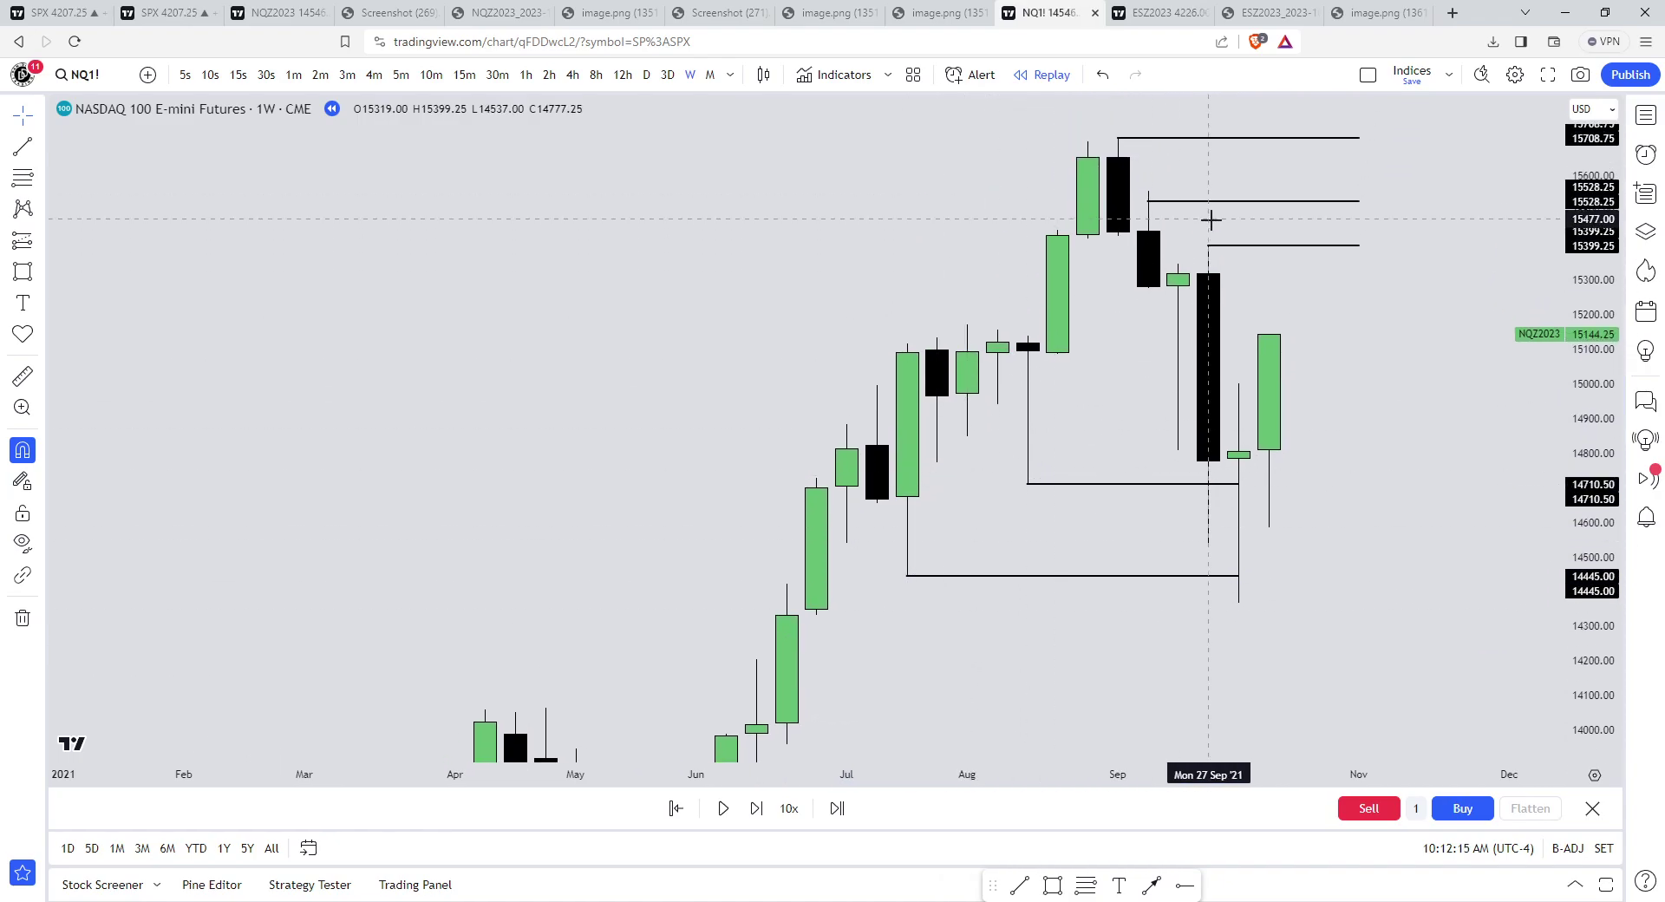
drag(1319, 289, 1197, 337)
click(22, 272)
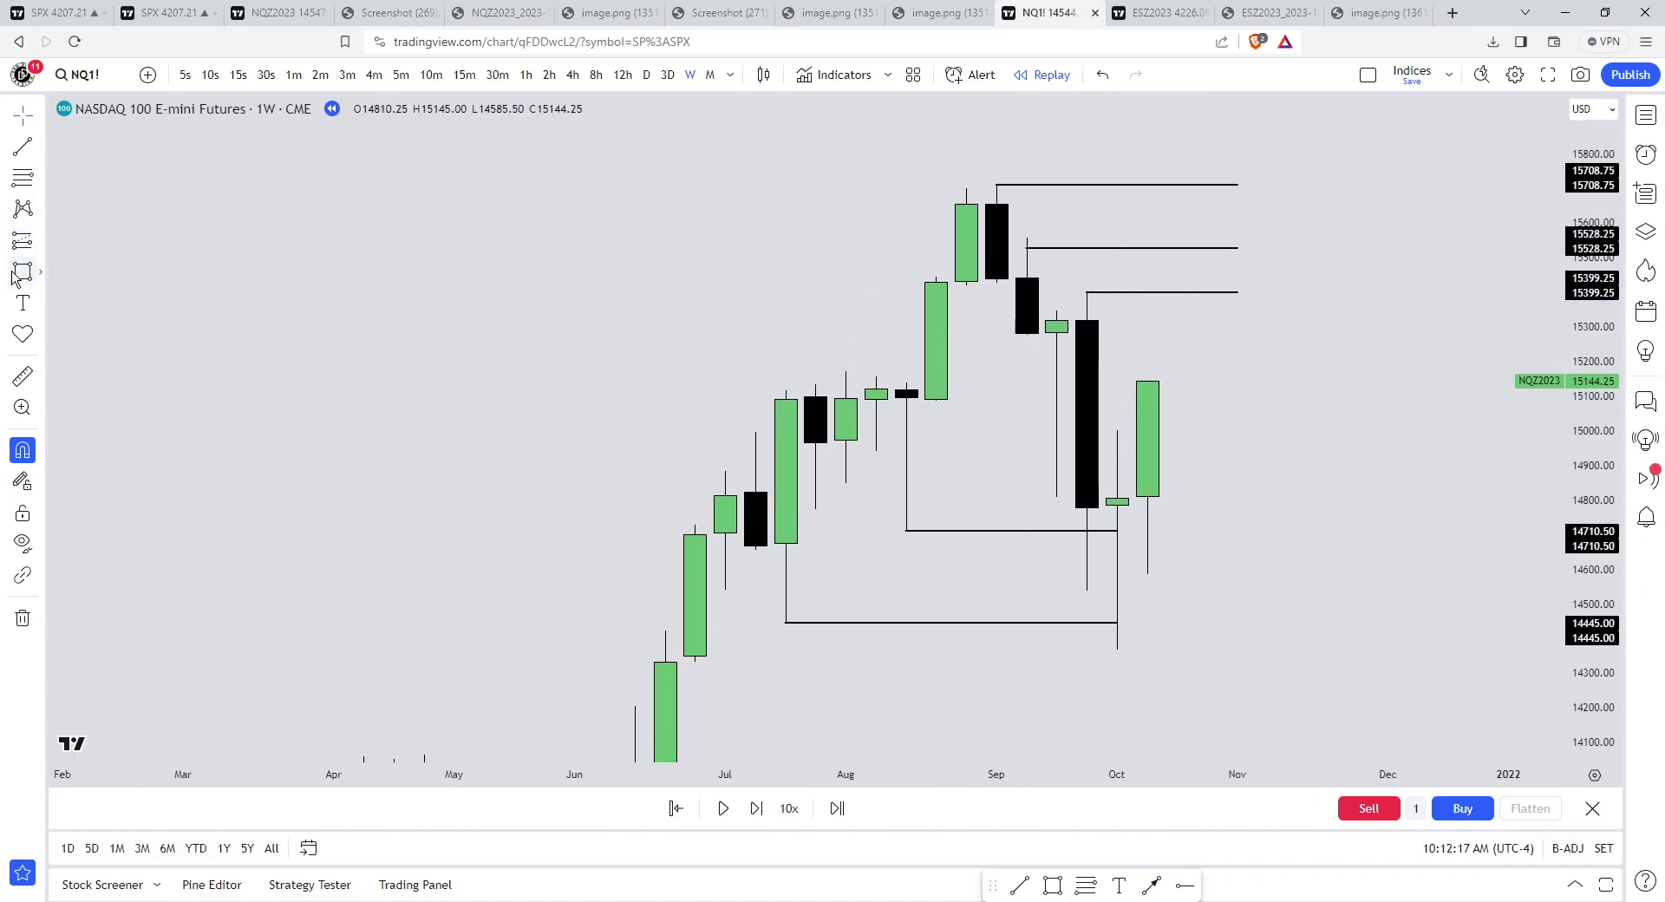
mouse_move(907, 382)
mouse_down()
mouse_move(974, 281)
mouse_move(1242, 342)
mouse_up()
key(Delete)
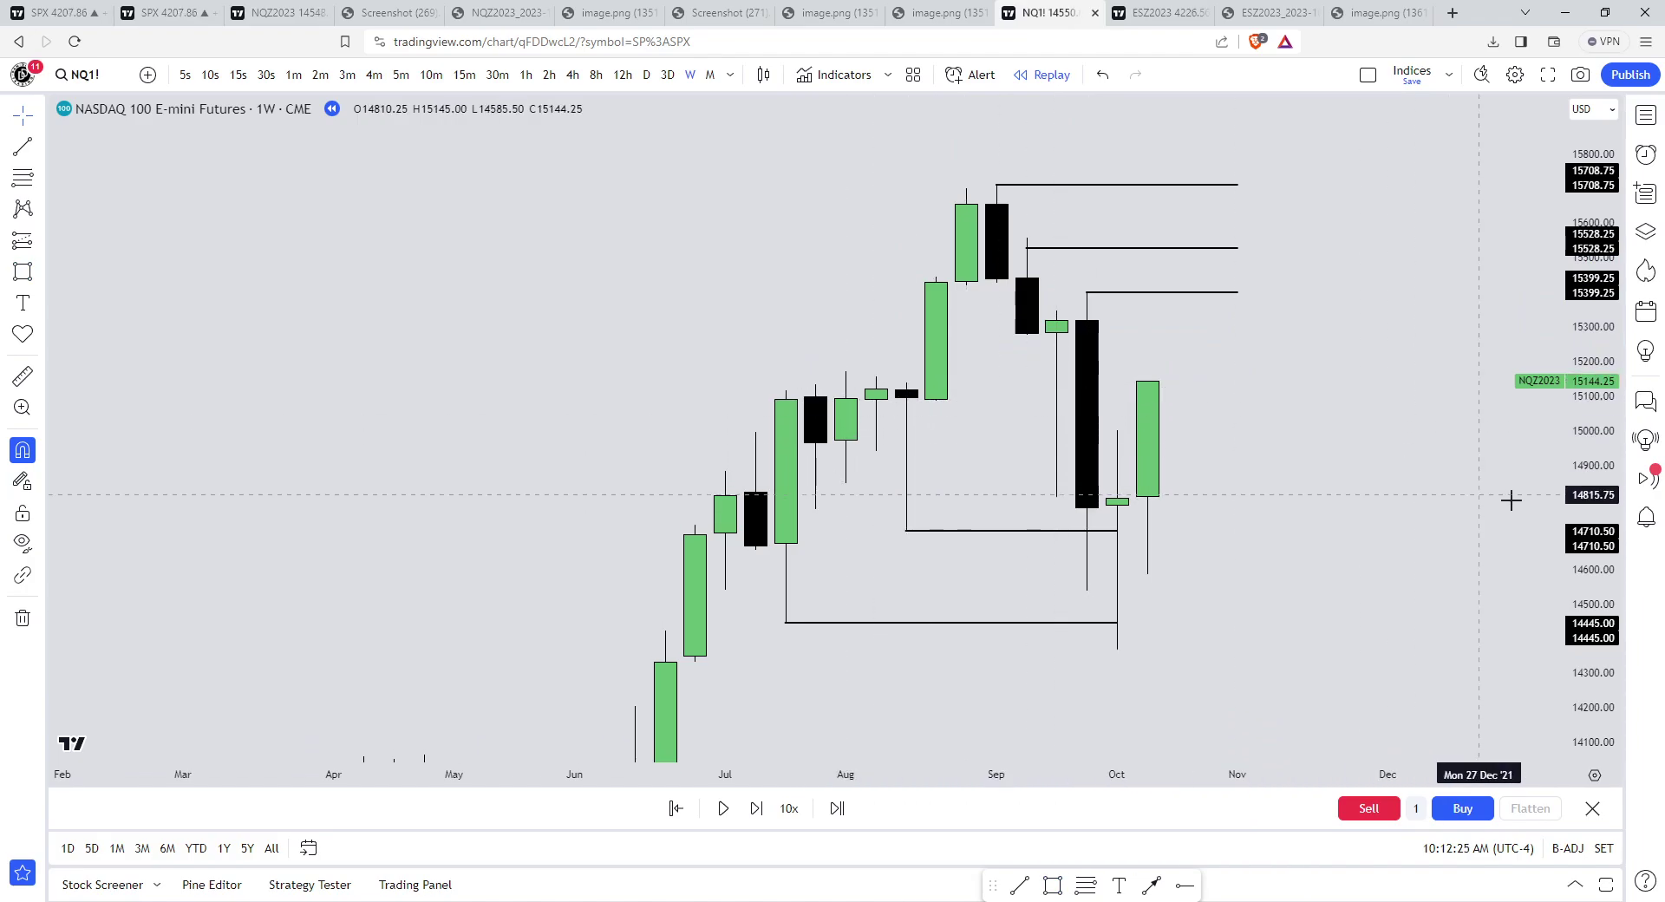
- Mark the weekly gap between 13319.50 and 13172.00 with a rectangle from 22 March to 21 June 2021
drag(1601, 438, 1602, 558)
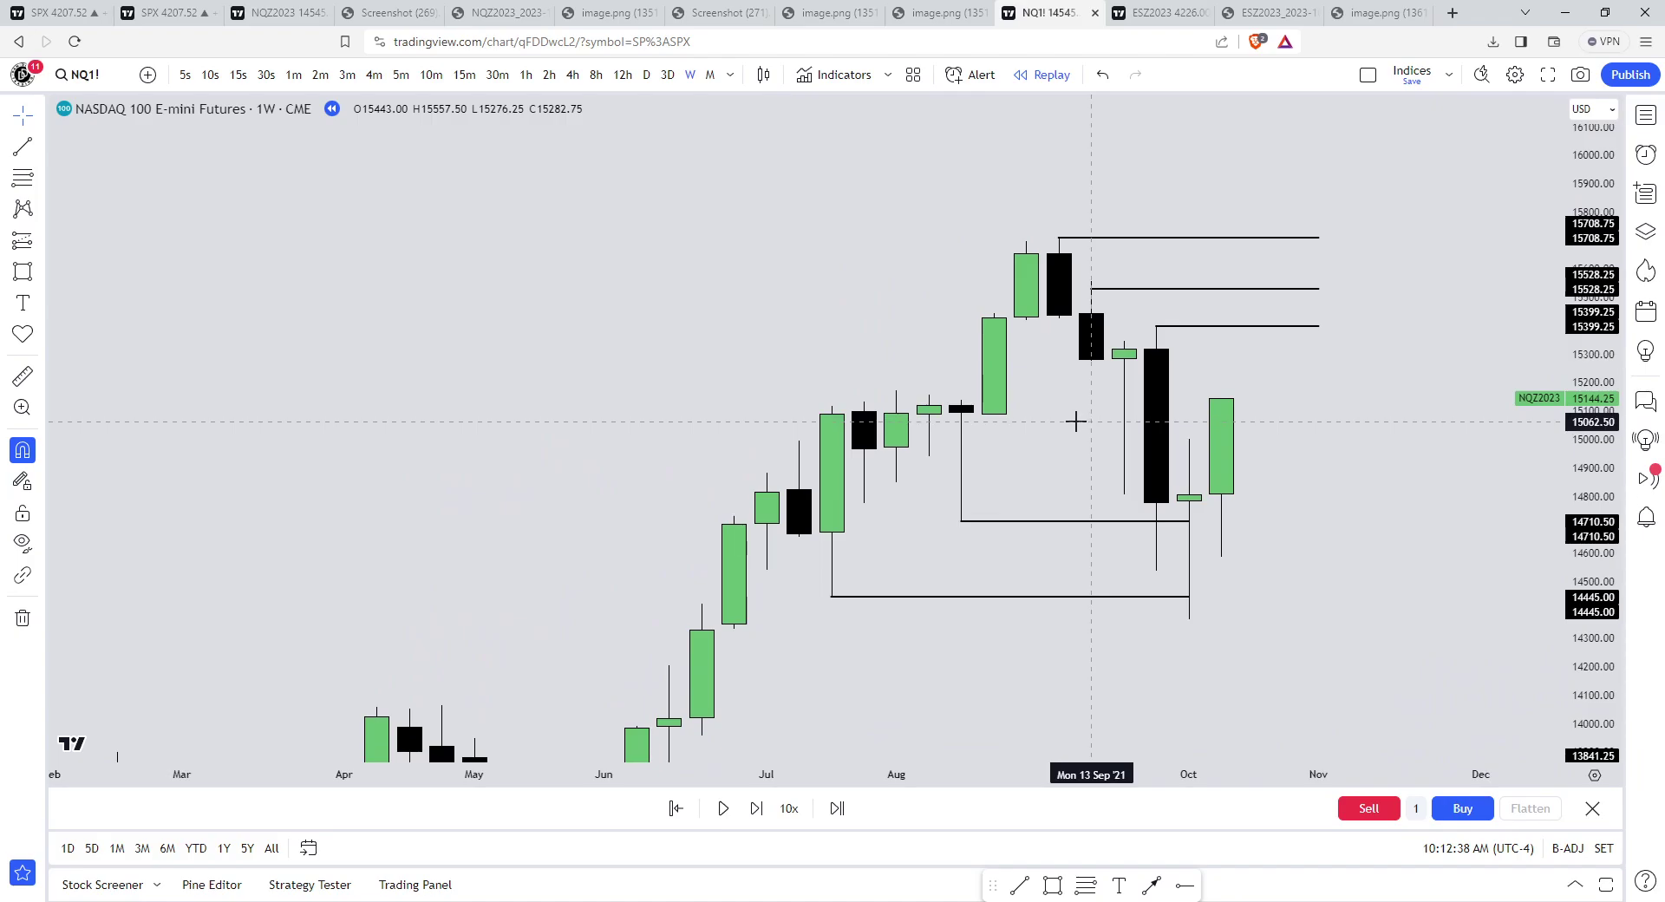
drag(753, 409, 825, 170)
scroll(802, 243, down, 1)
drag(543, 677, 748, 550)
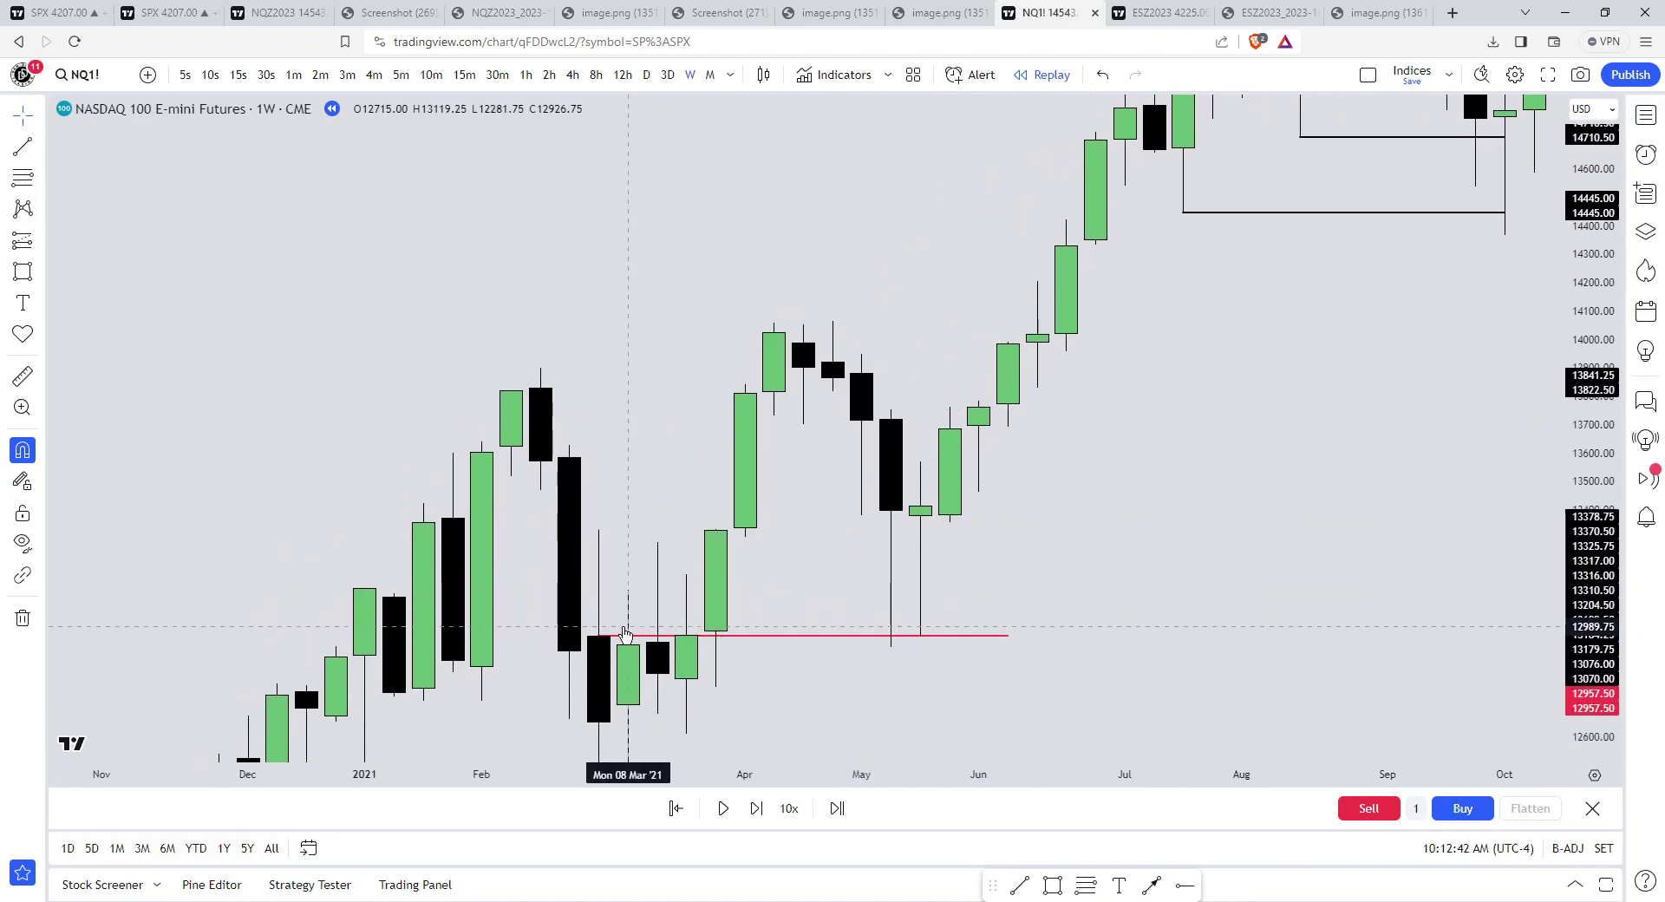
drag(778, 616, 767, 633)
scroll(766, 634, right, 1)
key(alt+shift+r)
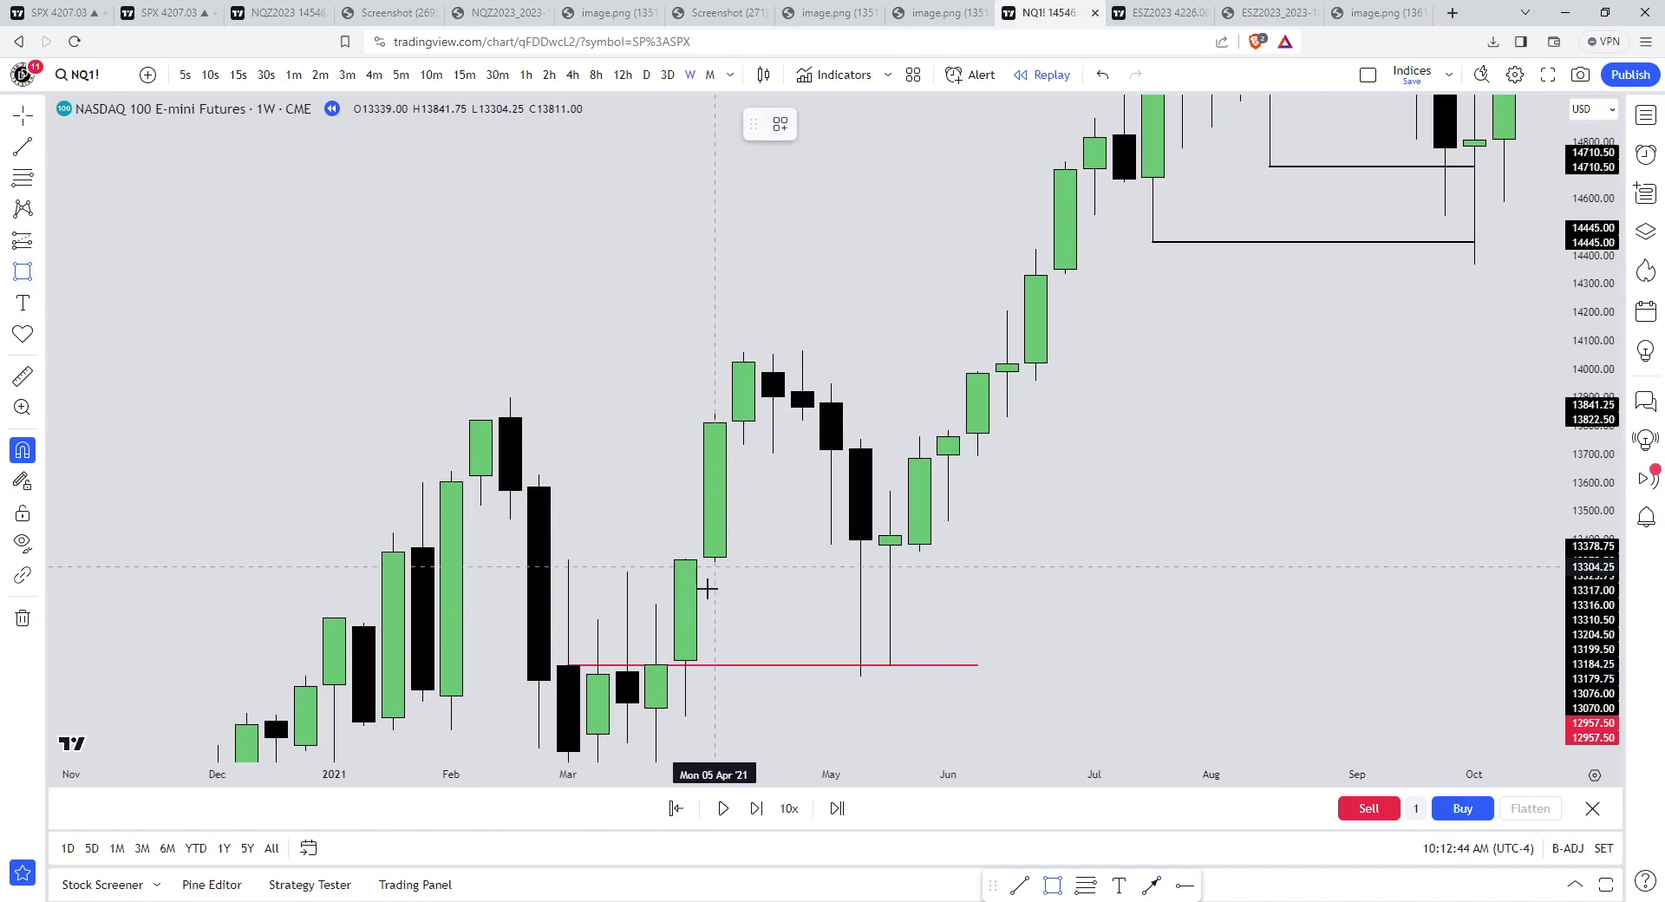
click(656, 603)
click(1036, 573)
click(1041, 562)
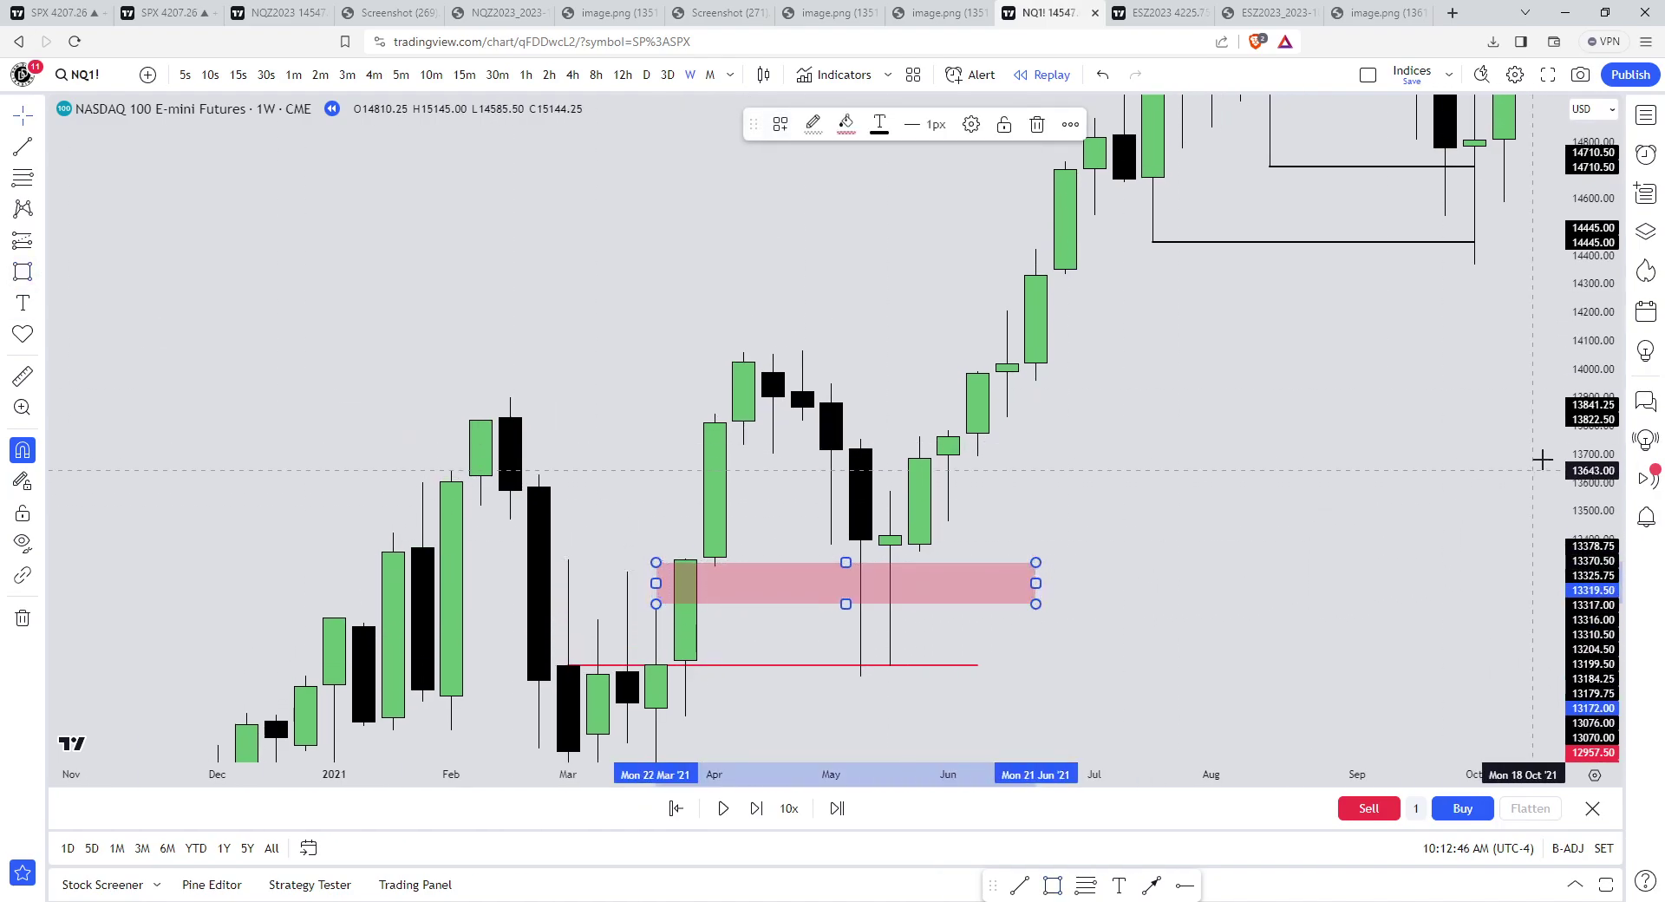
- Examine the weekly candles from July to October 2021 between the marked highs and the 14710.50 and 14445.00 lows
drag(1588, 449, 1589, 596)
drag(1481, 542, 1471, 584)
scroll(1258, 623, down, 2)
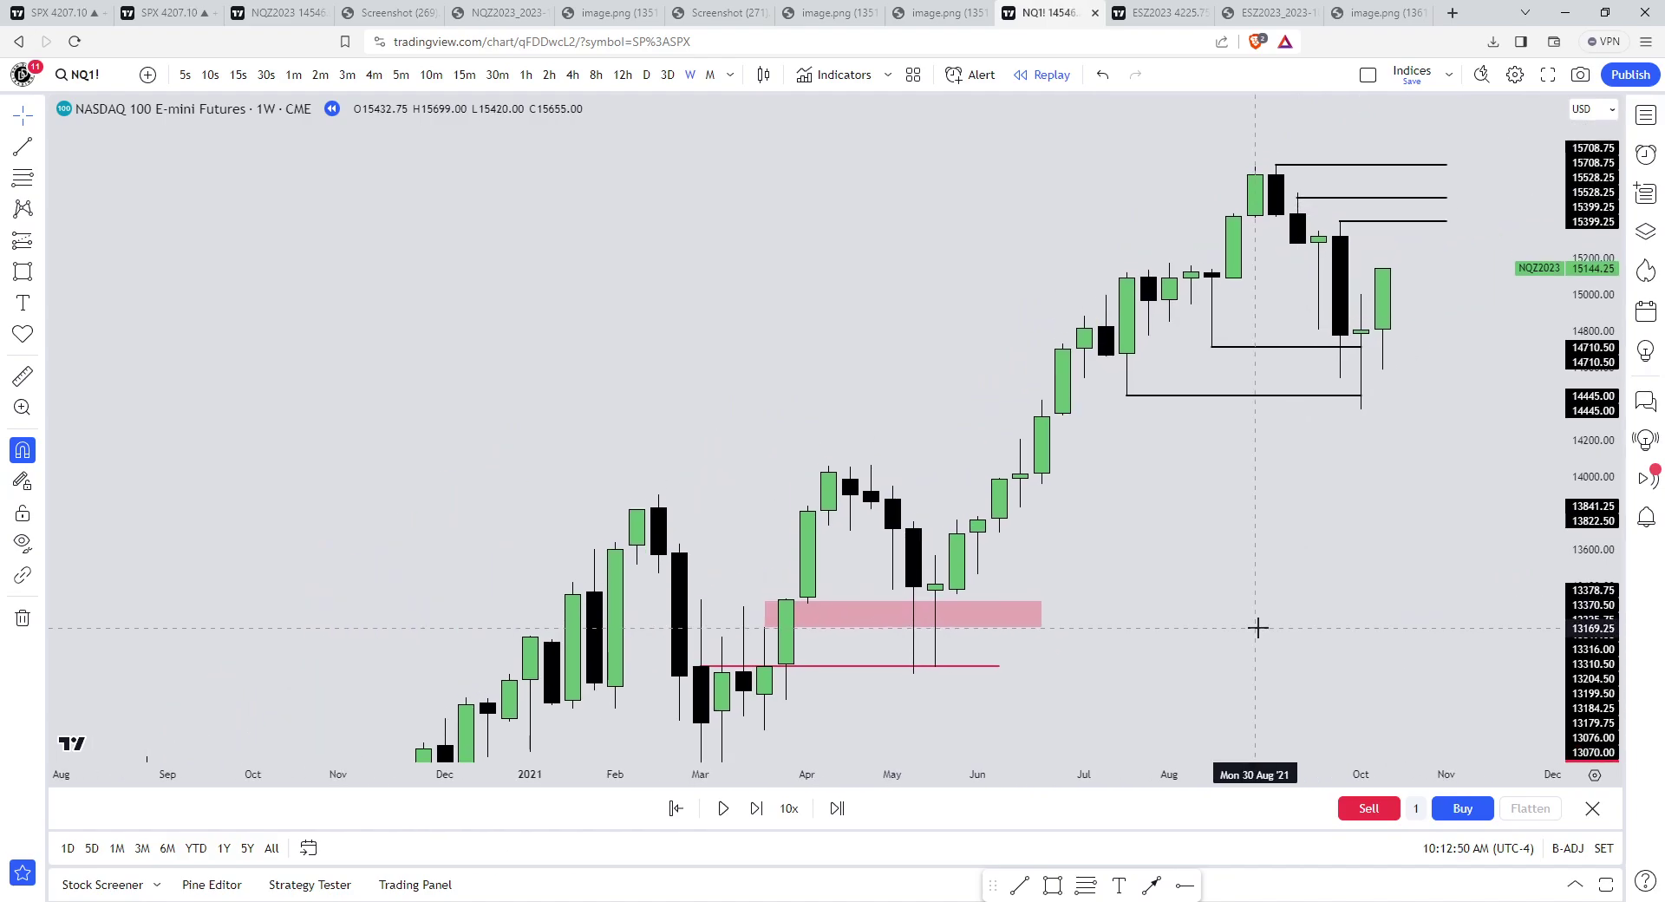
drag(1257, 627, 1176, 688)
drag(1593, 520, 1592, 286)
drag(1260, 447, 1215, 527)
scroll(1254, 476, up, 2)
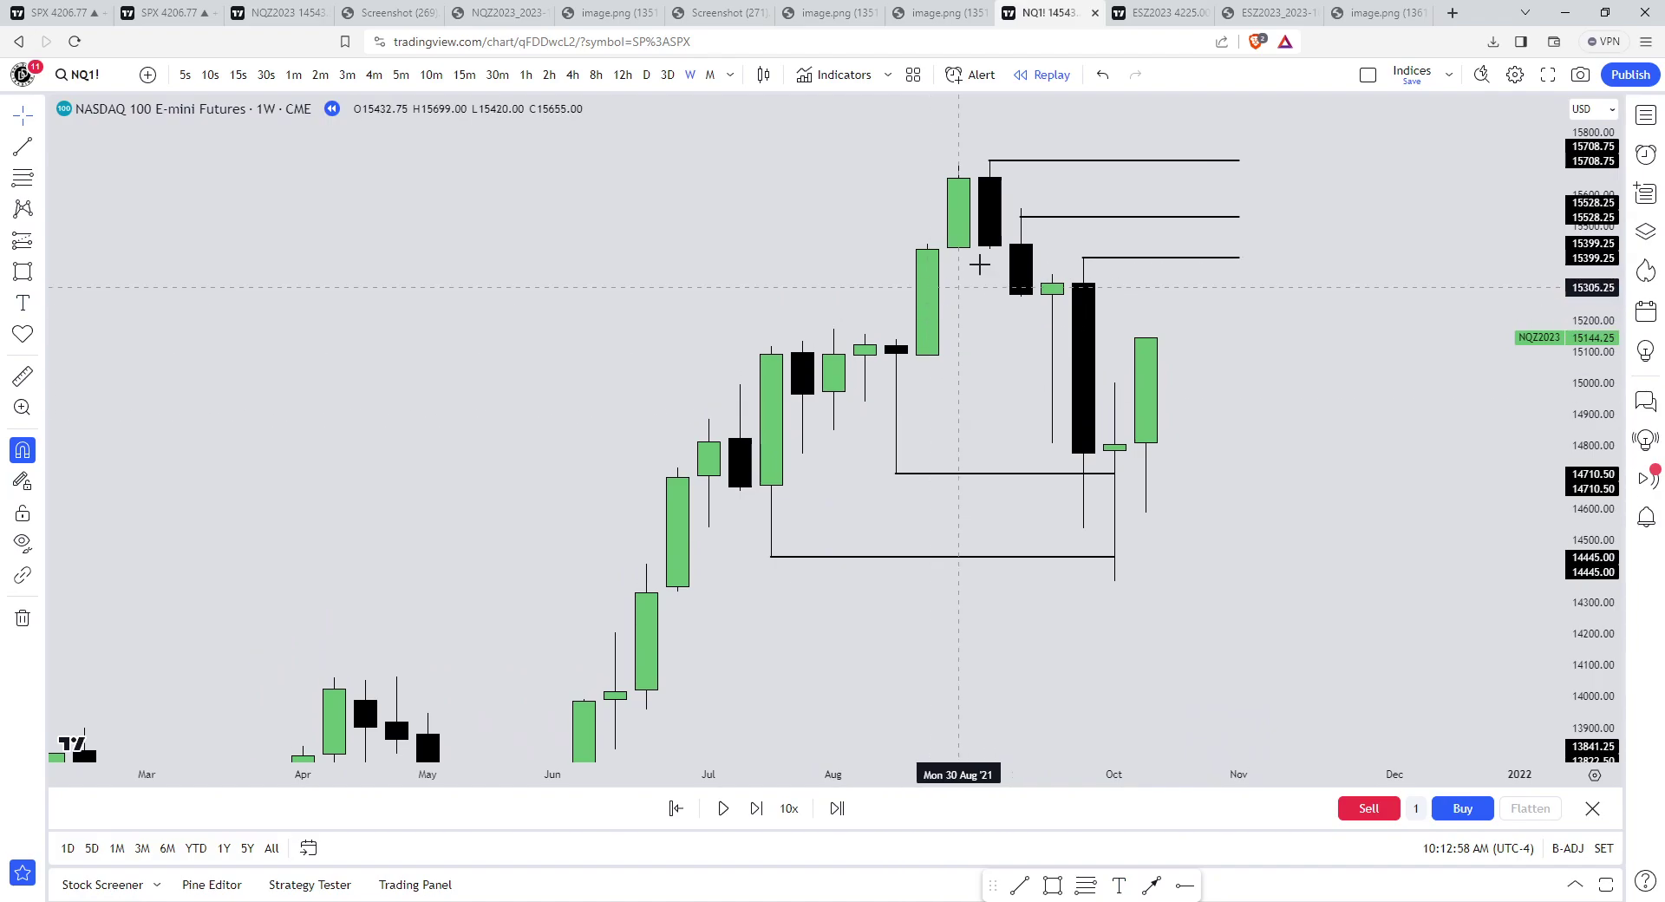
- Add a text label reading "sellers" between the 14710.50 and 14445.00 low lines near August 2021
click(22, 306)
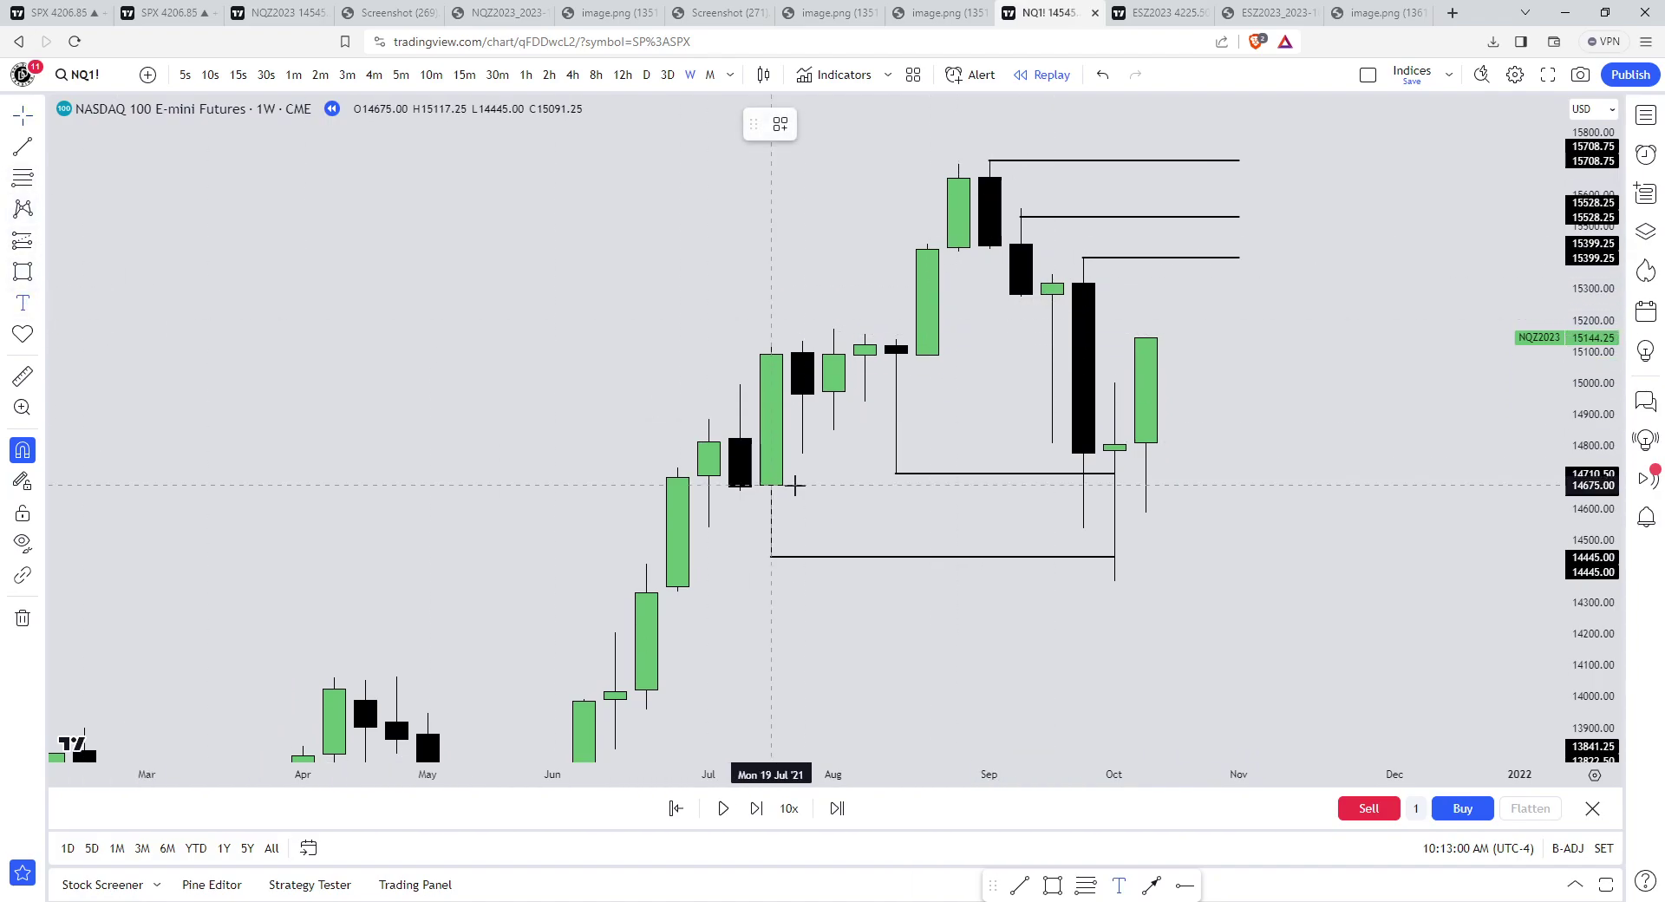
click(865, 501)
drag(809, 242, 347, 272)
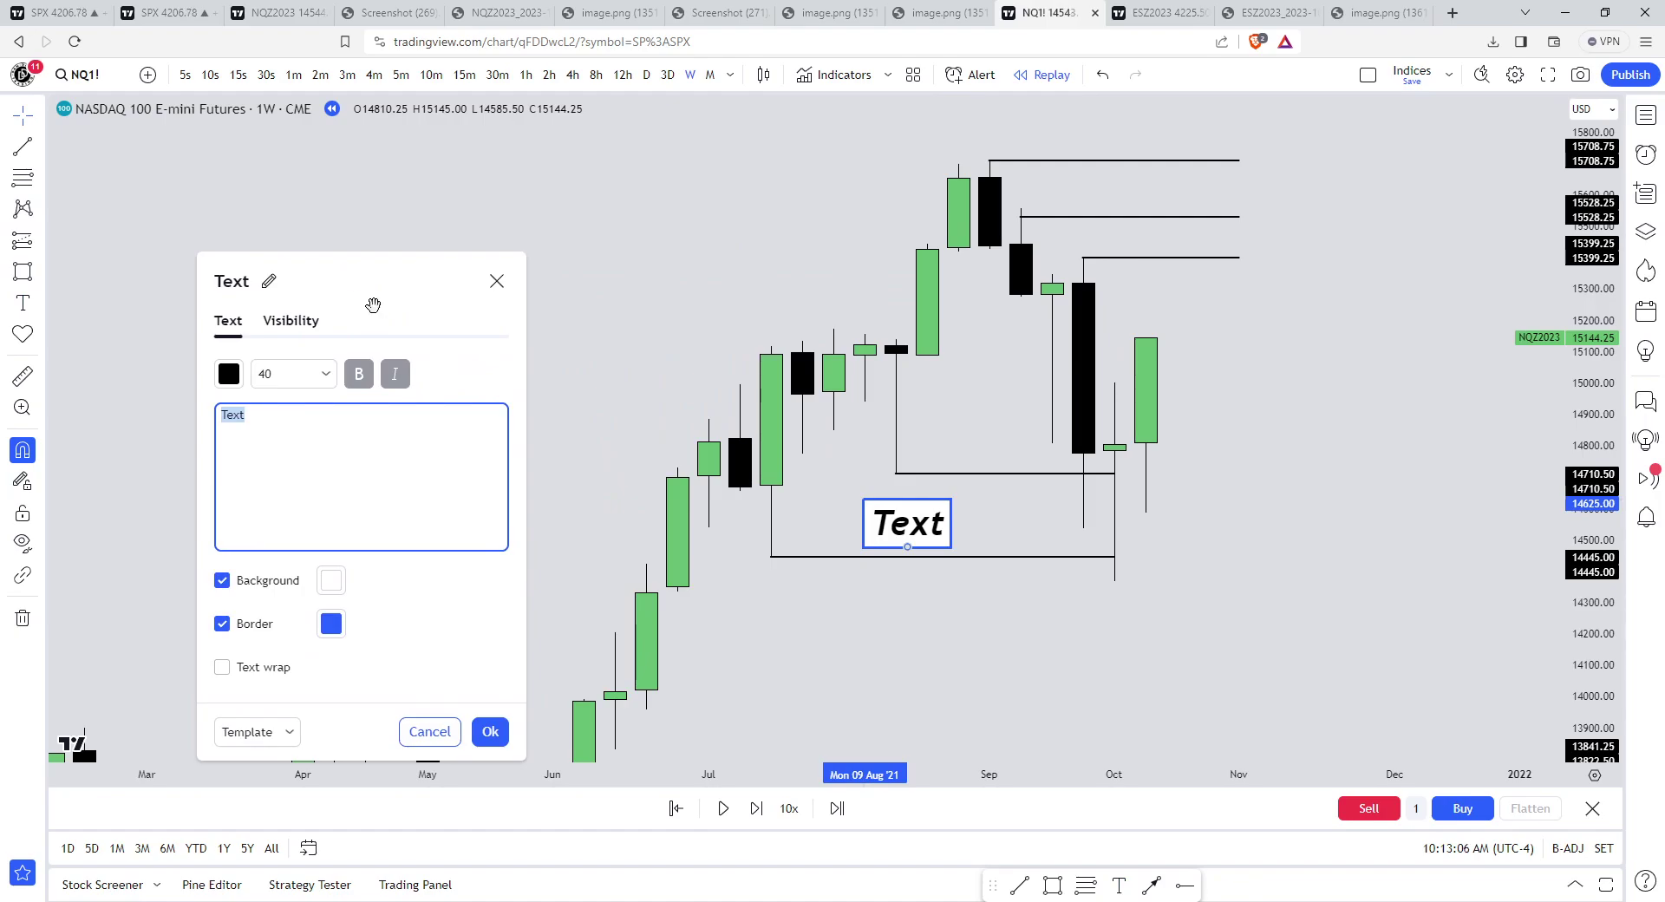
drag(917, 523, 918, 514)
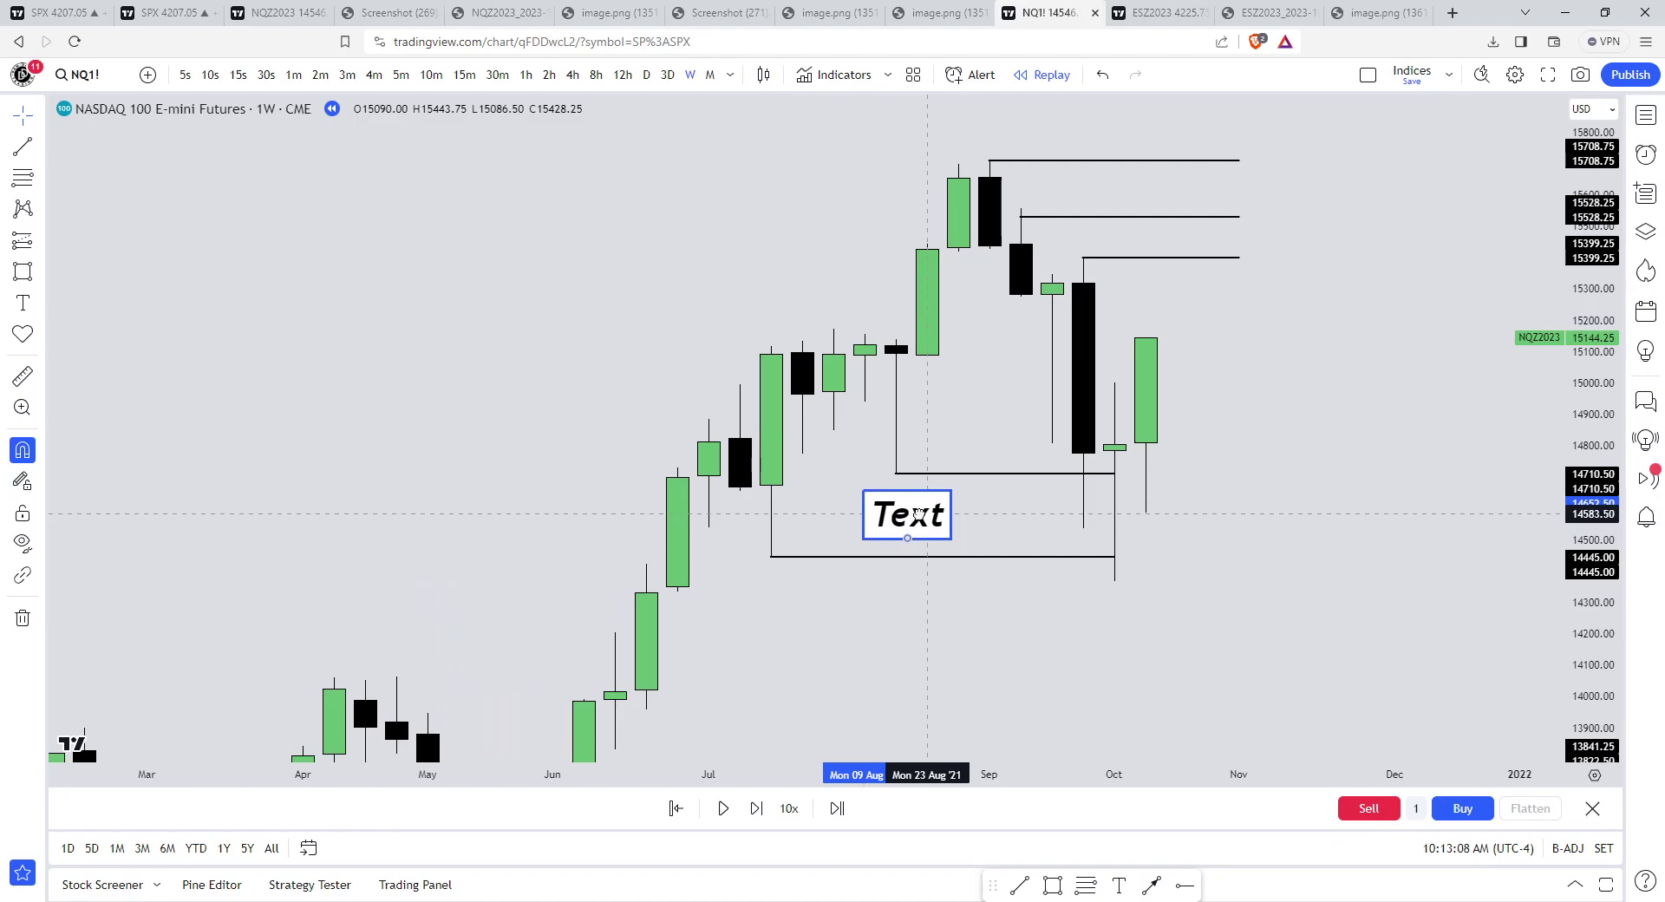
click(911, 124)
drag(814, 251, 432, 276)
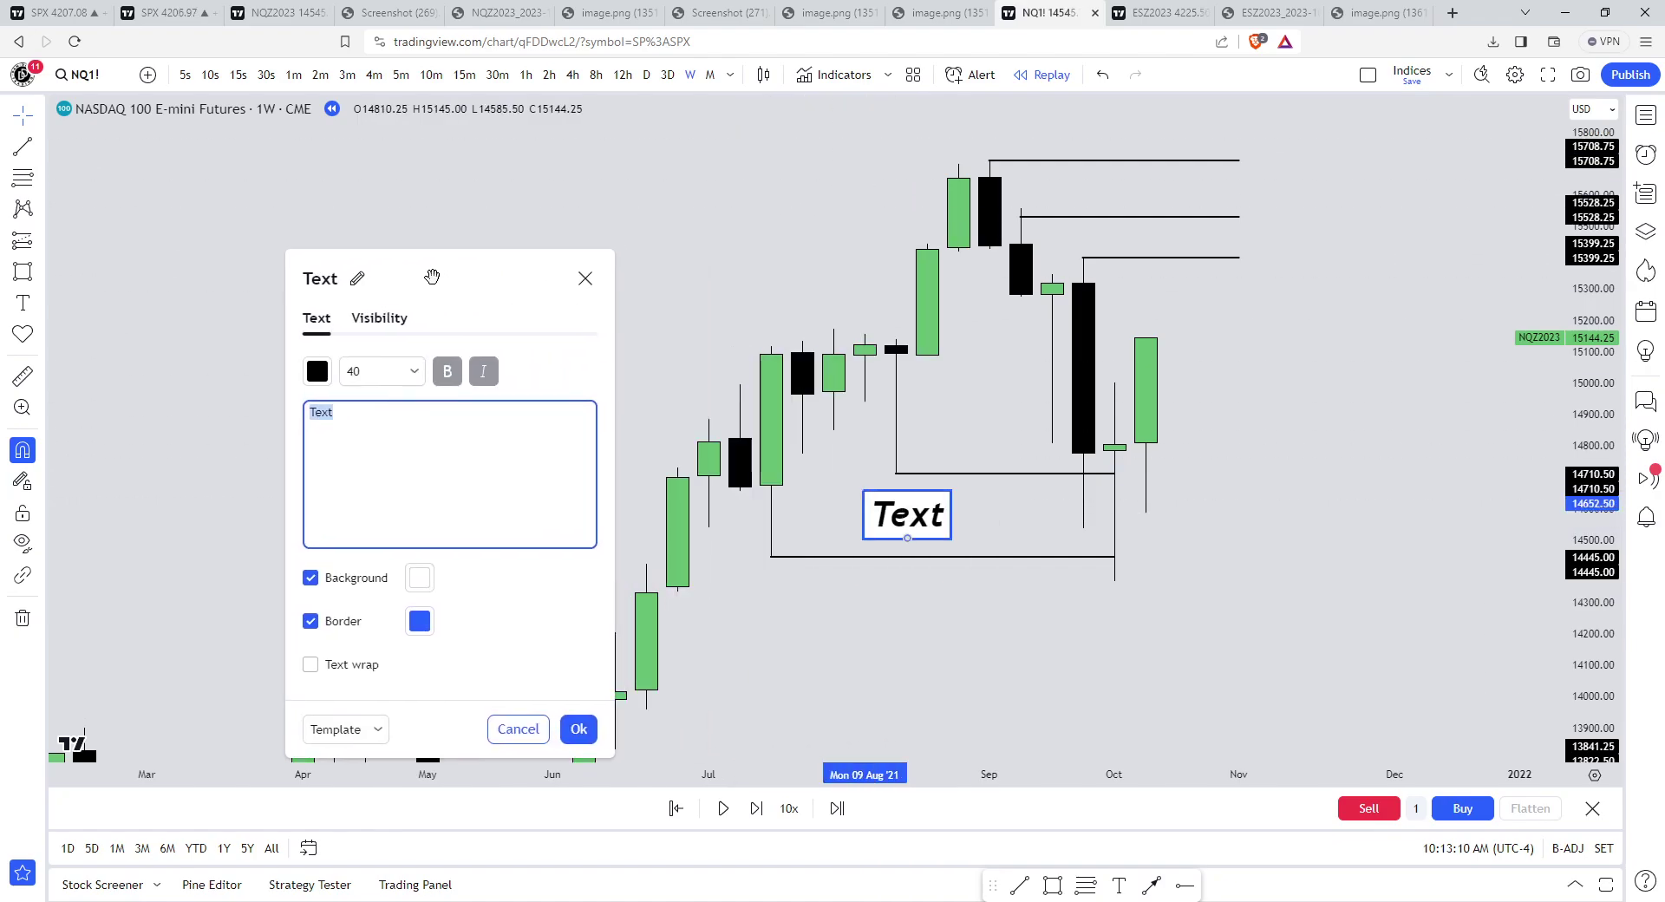
text(sellers)
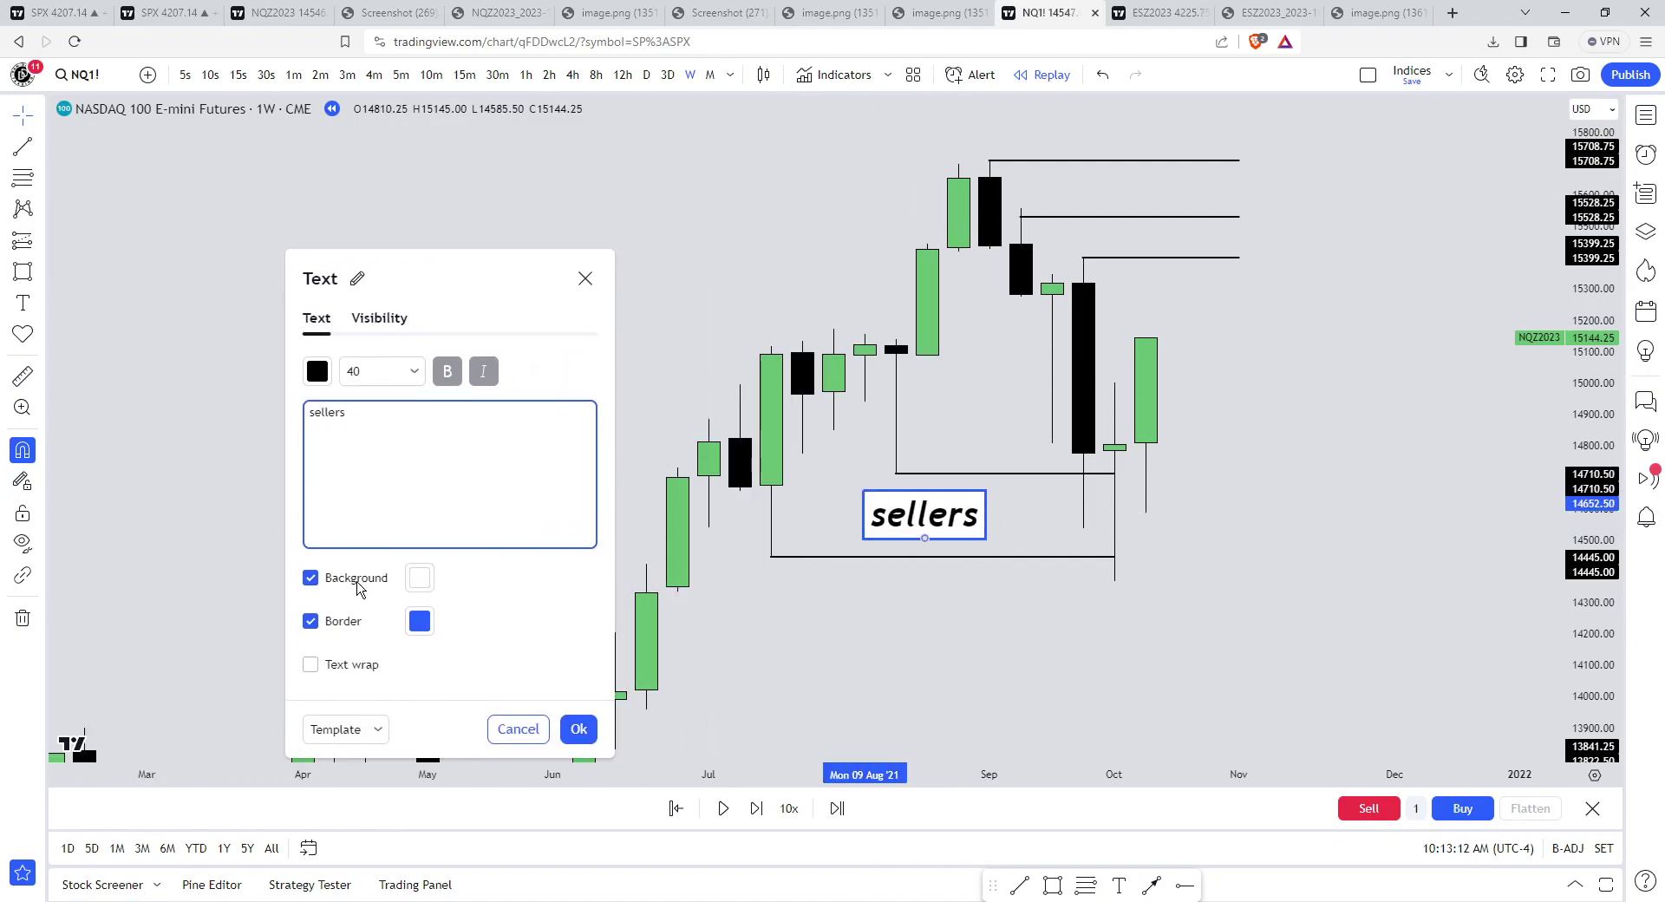
- Give the "sellers" label a red border and a font size of 20
click(420, 621)
click(423, 628)
click(502, 559)
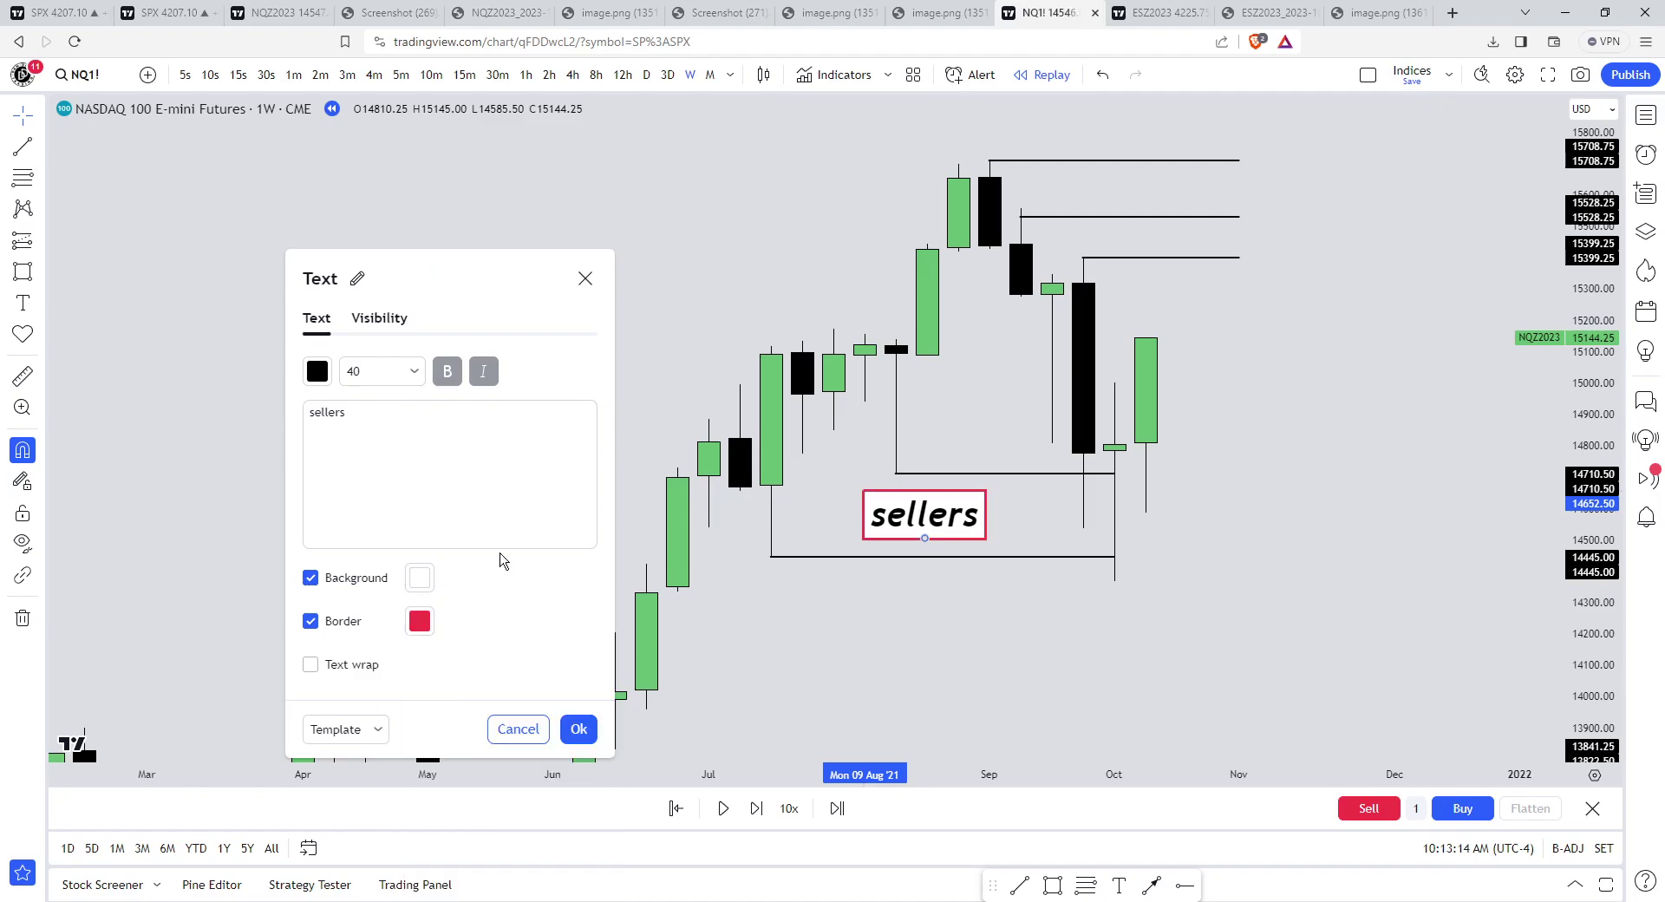
click(396, 375)
click(376, 556)
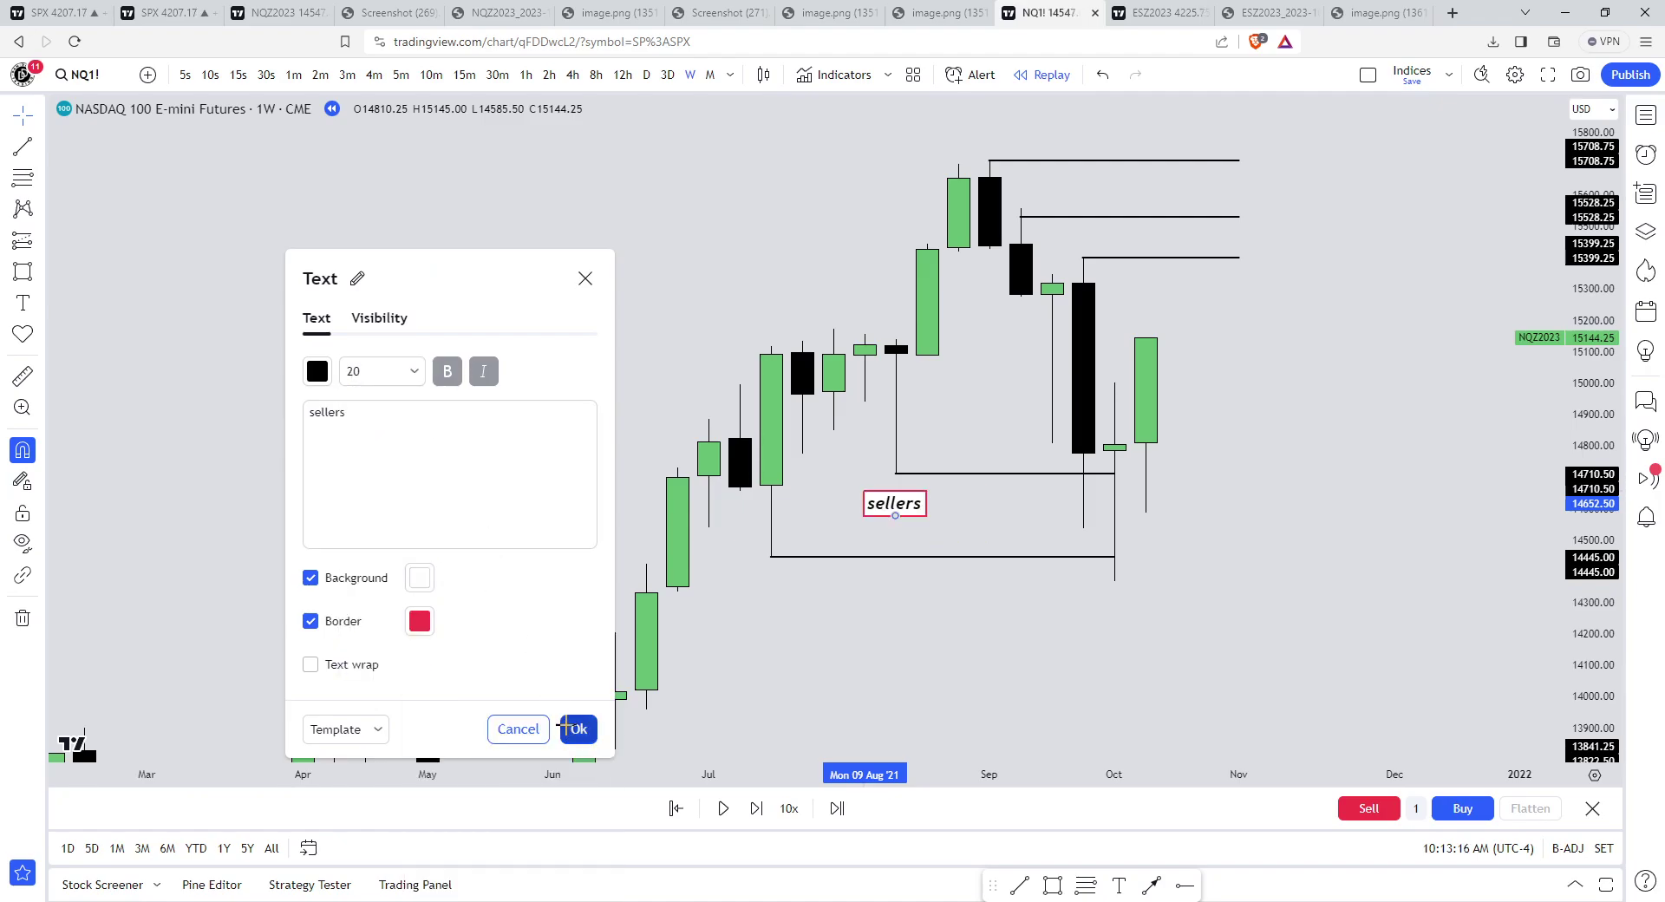
click(566, 724)
- Duplicate the "sellers" label so one sits under the 14710.50 low line and one under the 14445.00 low line
drag(895, 505, 775, 590)
click(922, 442)
click(902, 501)
key(ctrl+c)
key(ctrl+v)
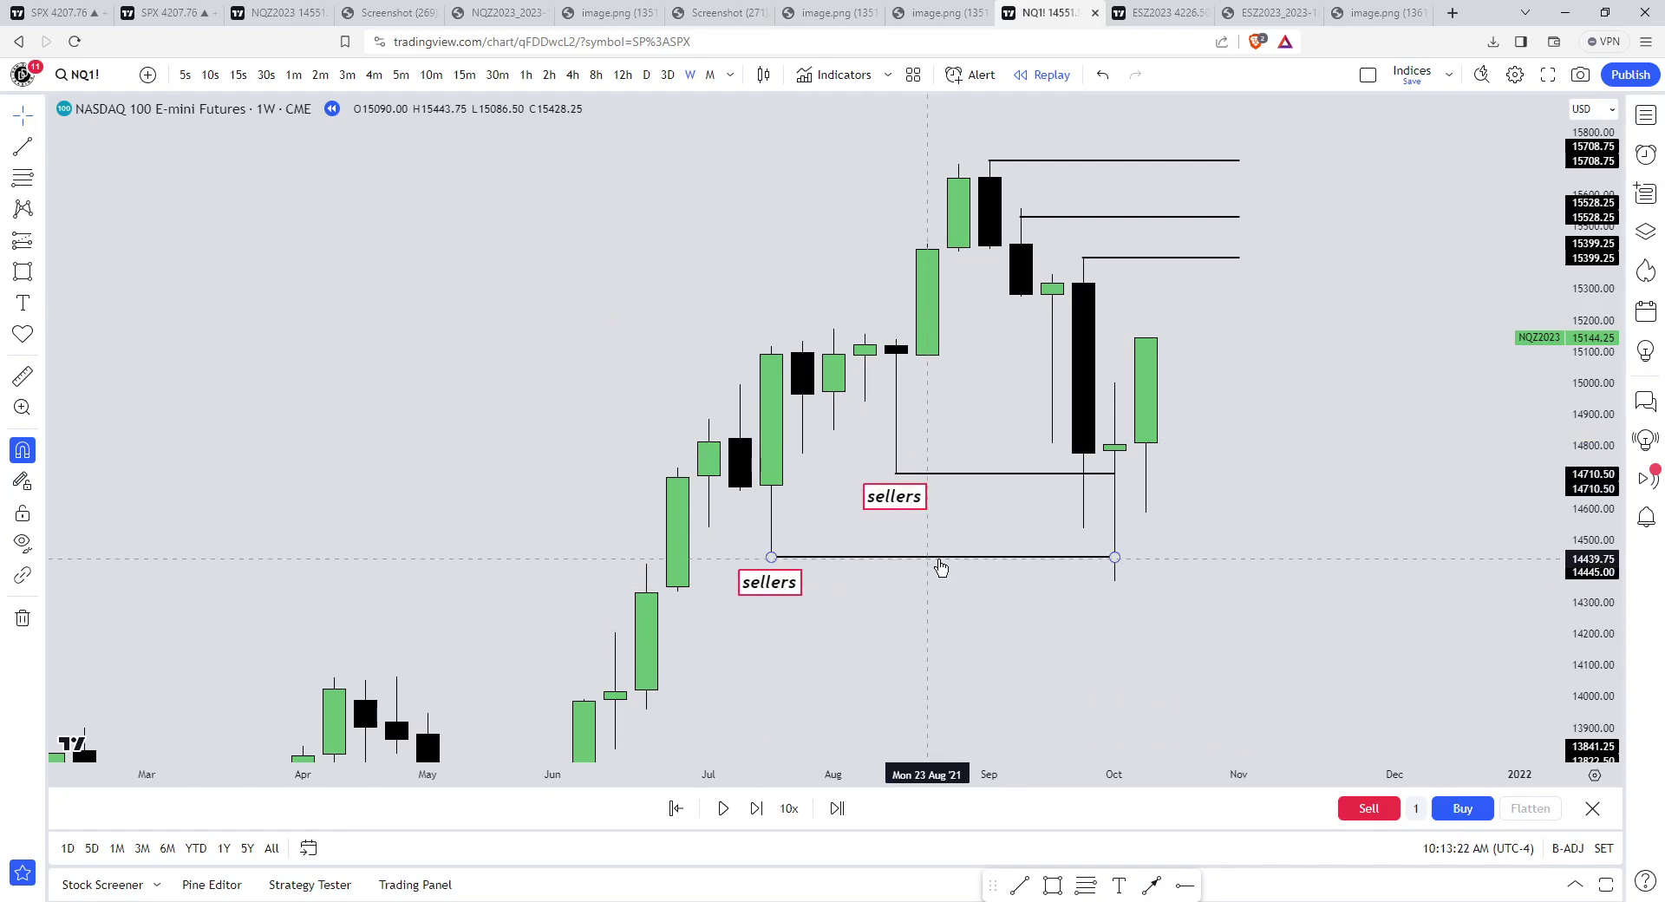
drag(910, 495, 910, 494)
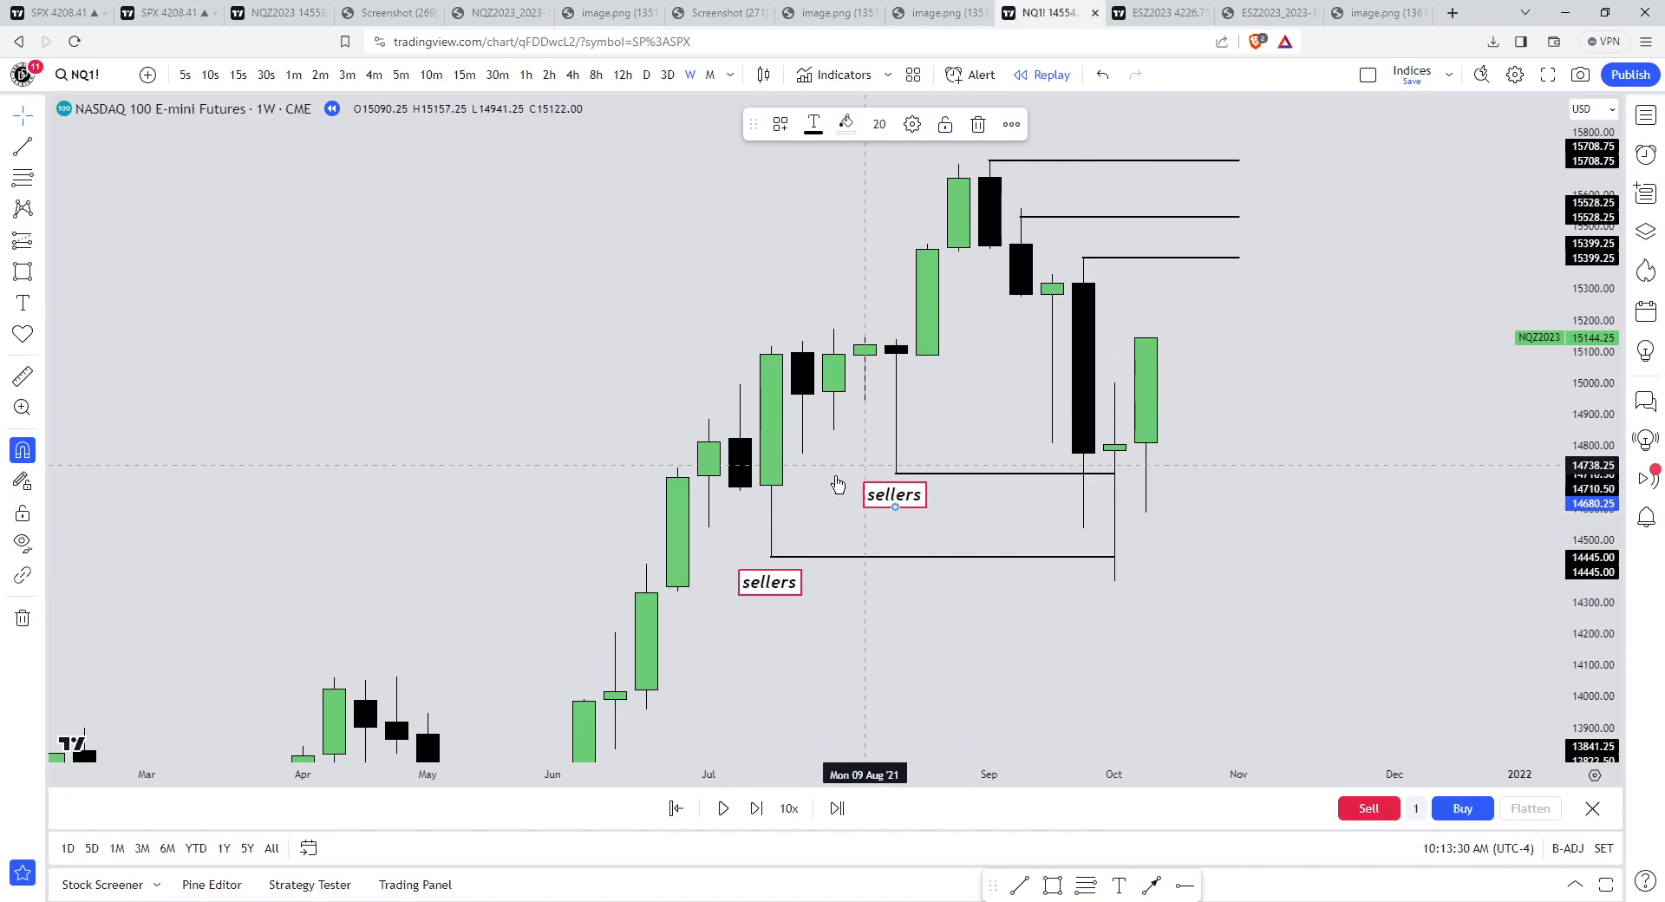
- Switch the chart to the daily timeframe for the September and October 2021 candles
drag(772, 502, 779, 493)
drag(989, 429, 949, 491)
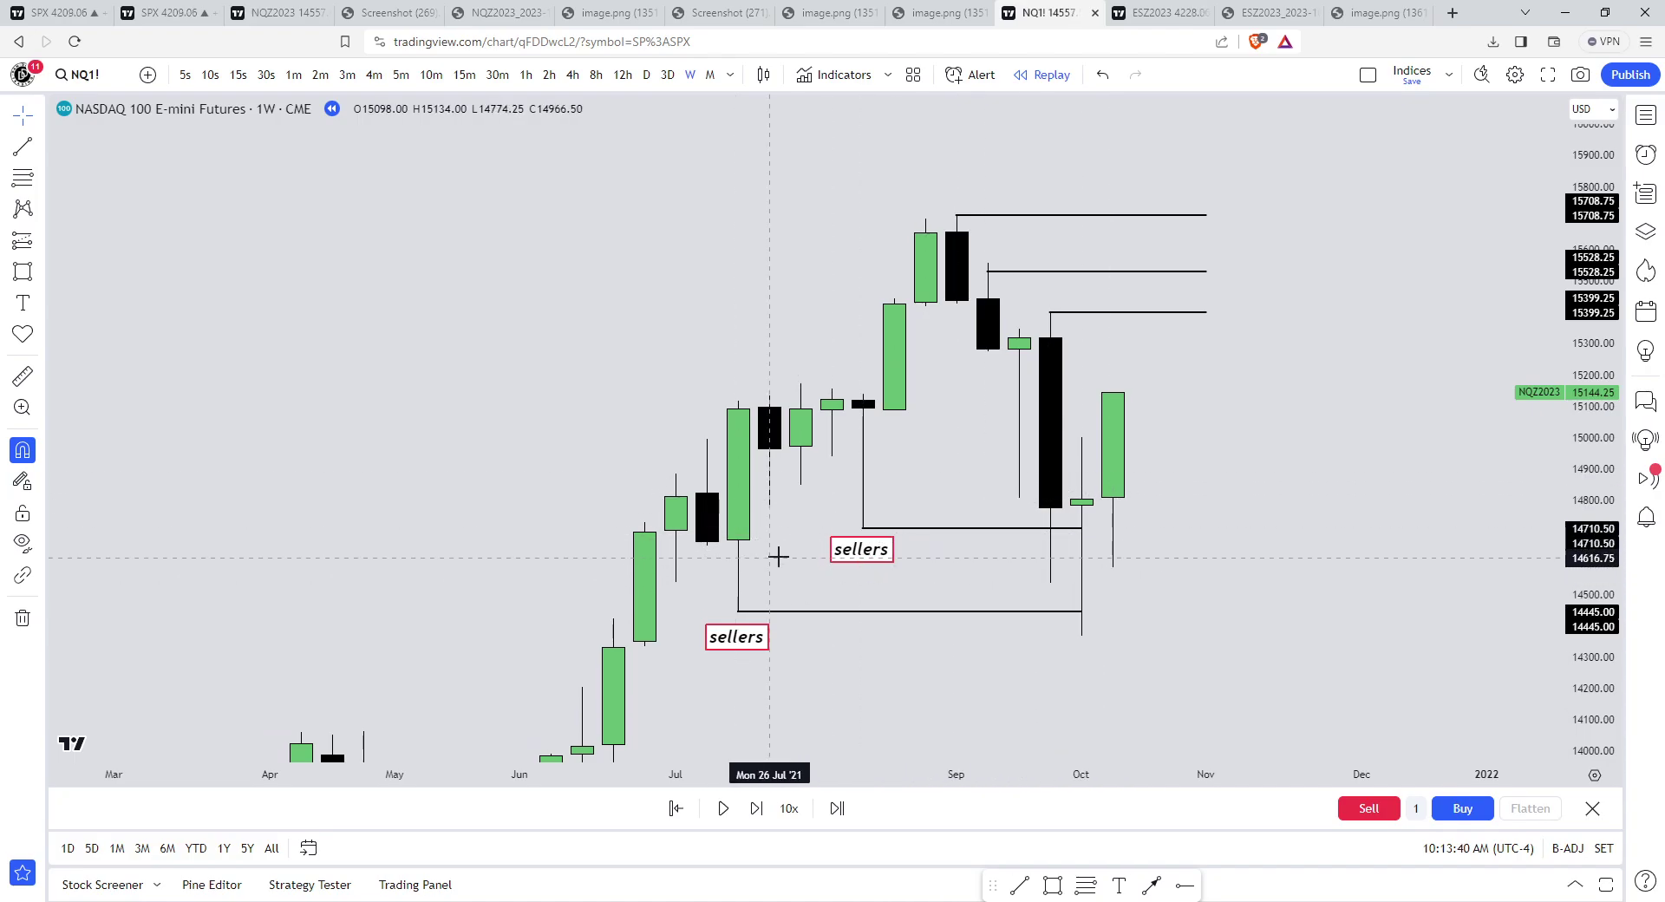
click(652, 74)
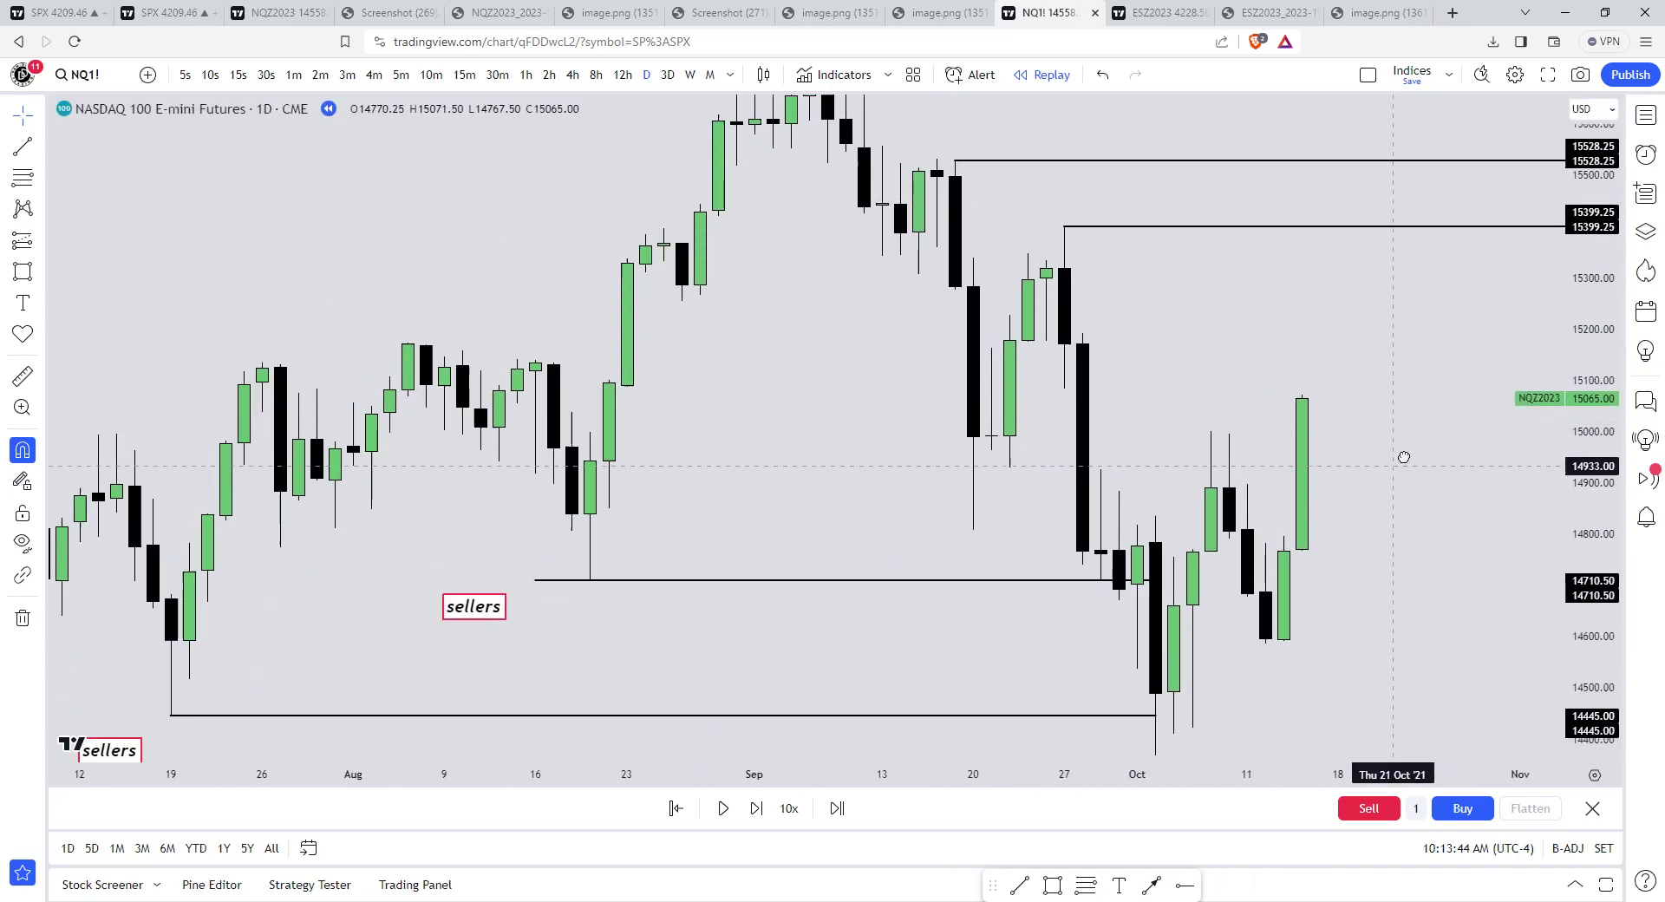
scroll(1404, 457, up, 2)
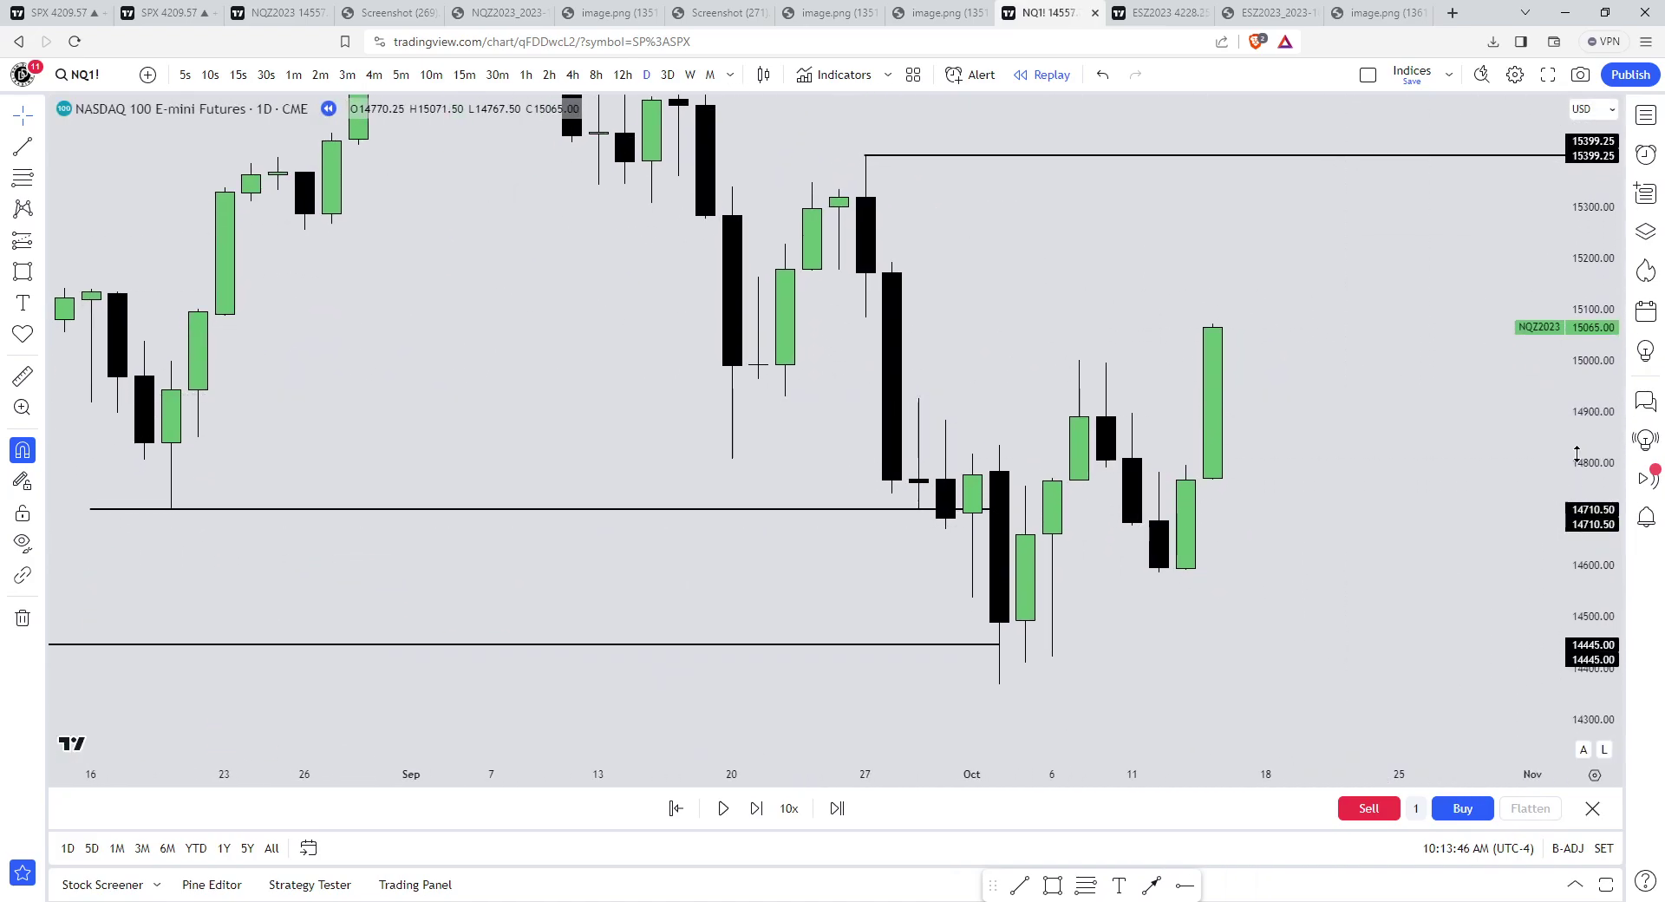
drag(1577, 454, 1576, 494)
drag(1358, 322, 1292, 335)
drag(1601, 448, 1600, 379)
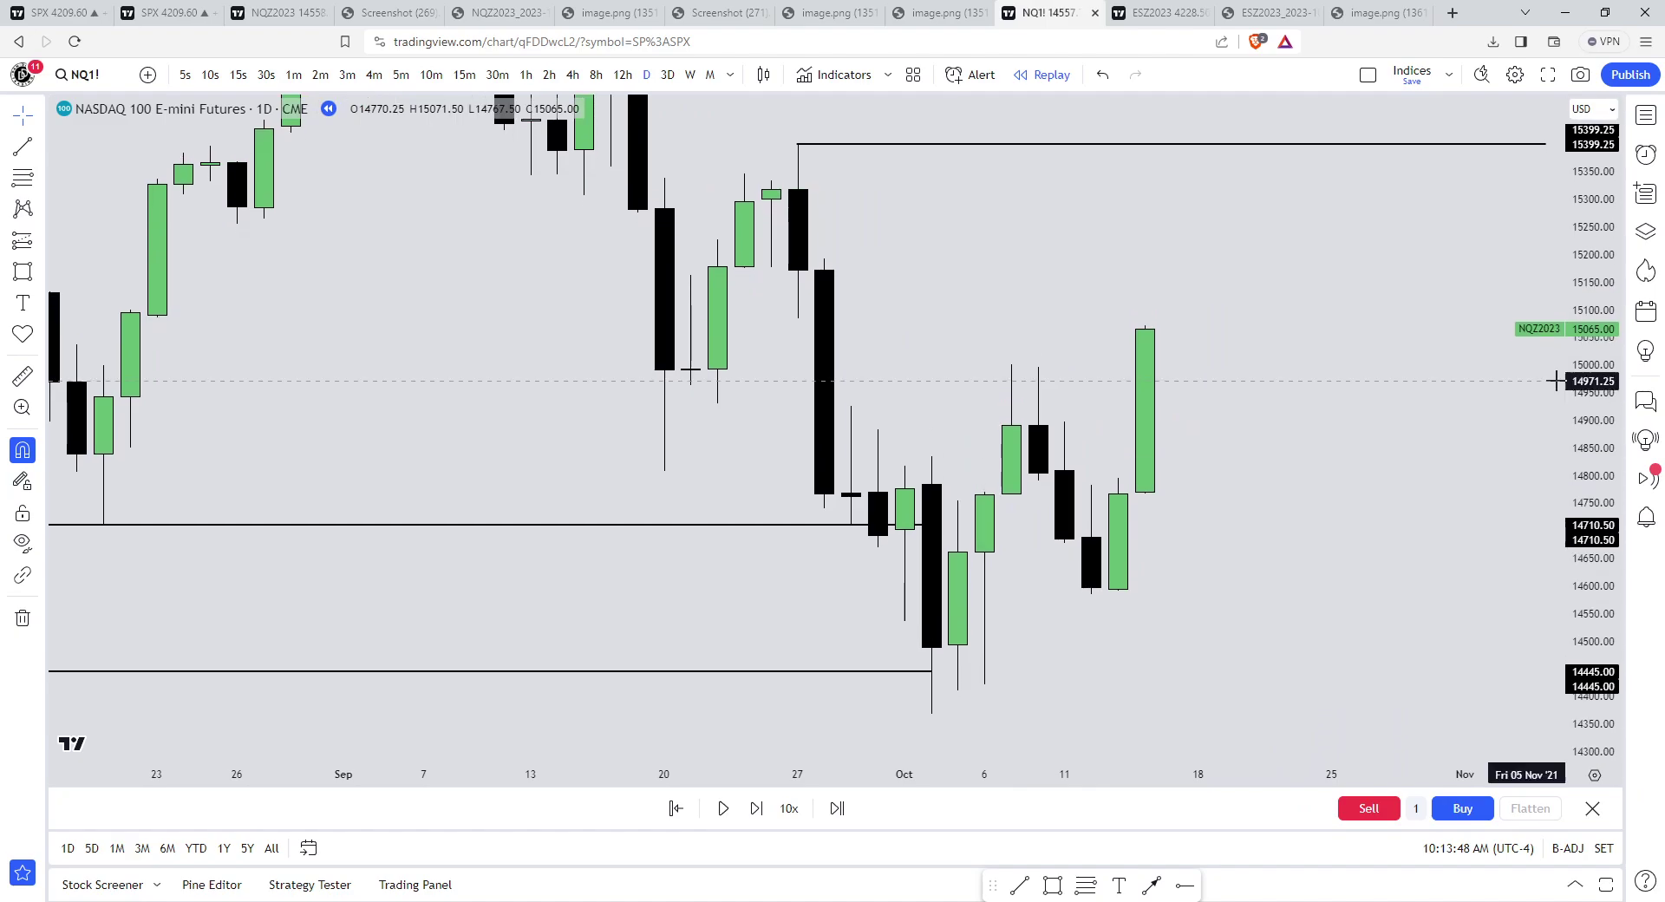
scroll(1381, 376, down, 2)
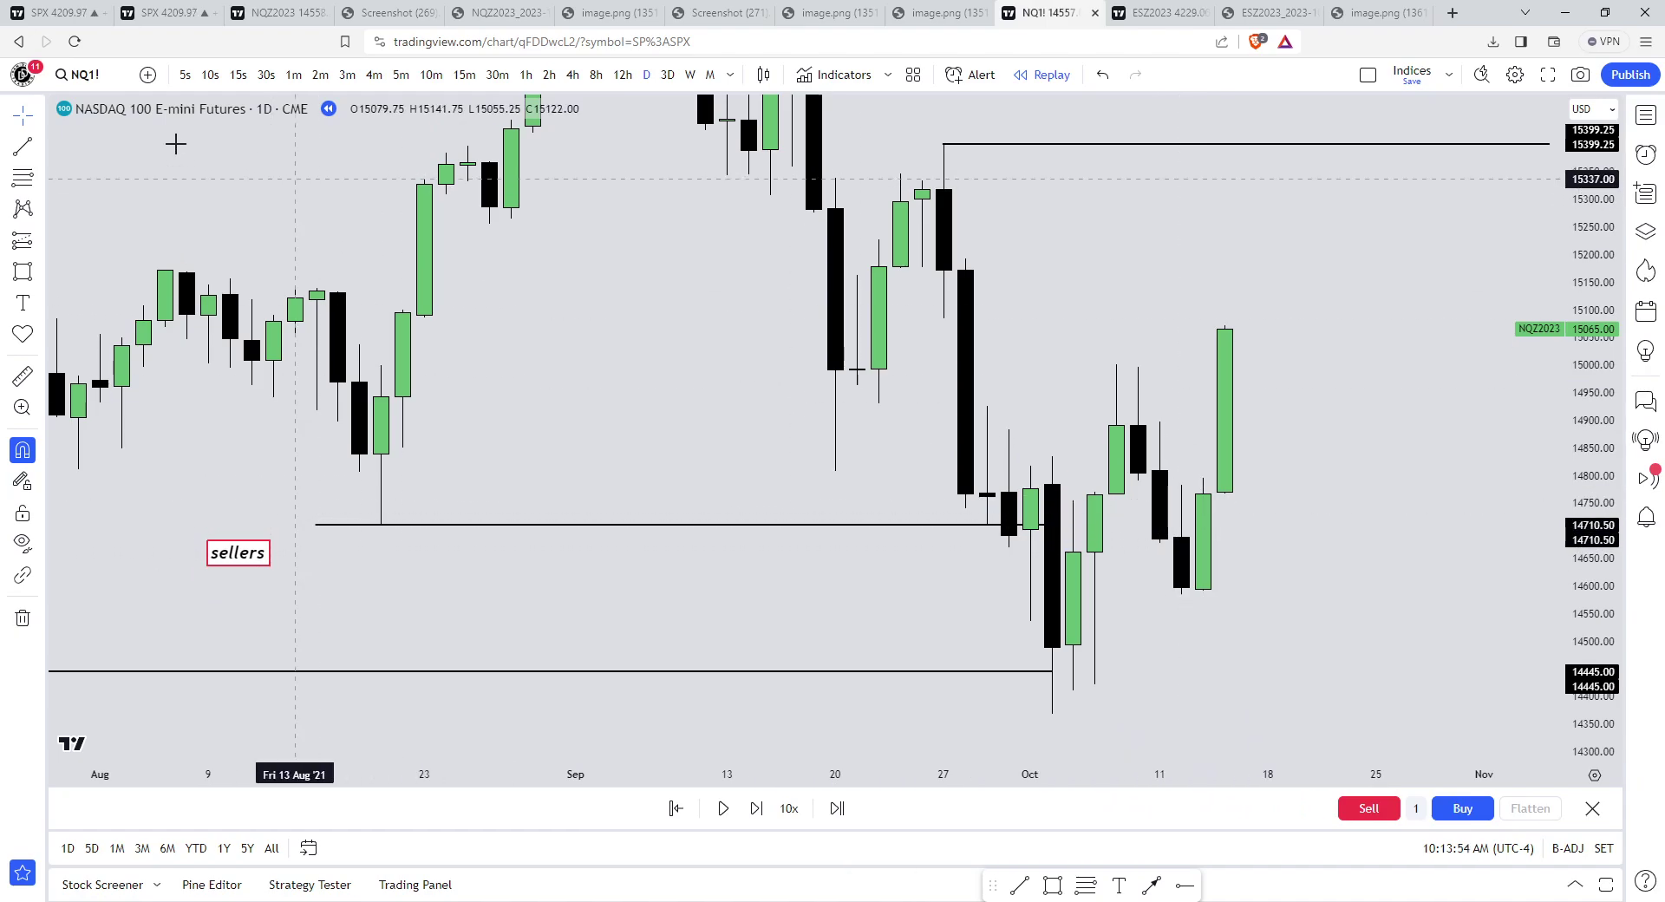
- Draw a red line from the 4 October 2021 candle's high at 14835.00 across to 7 October
click(22, 145)
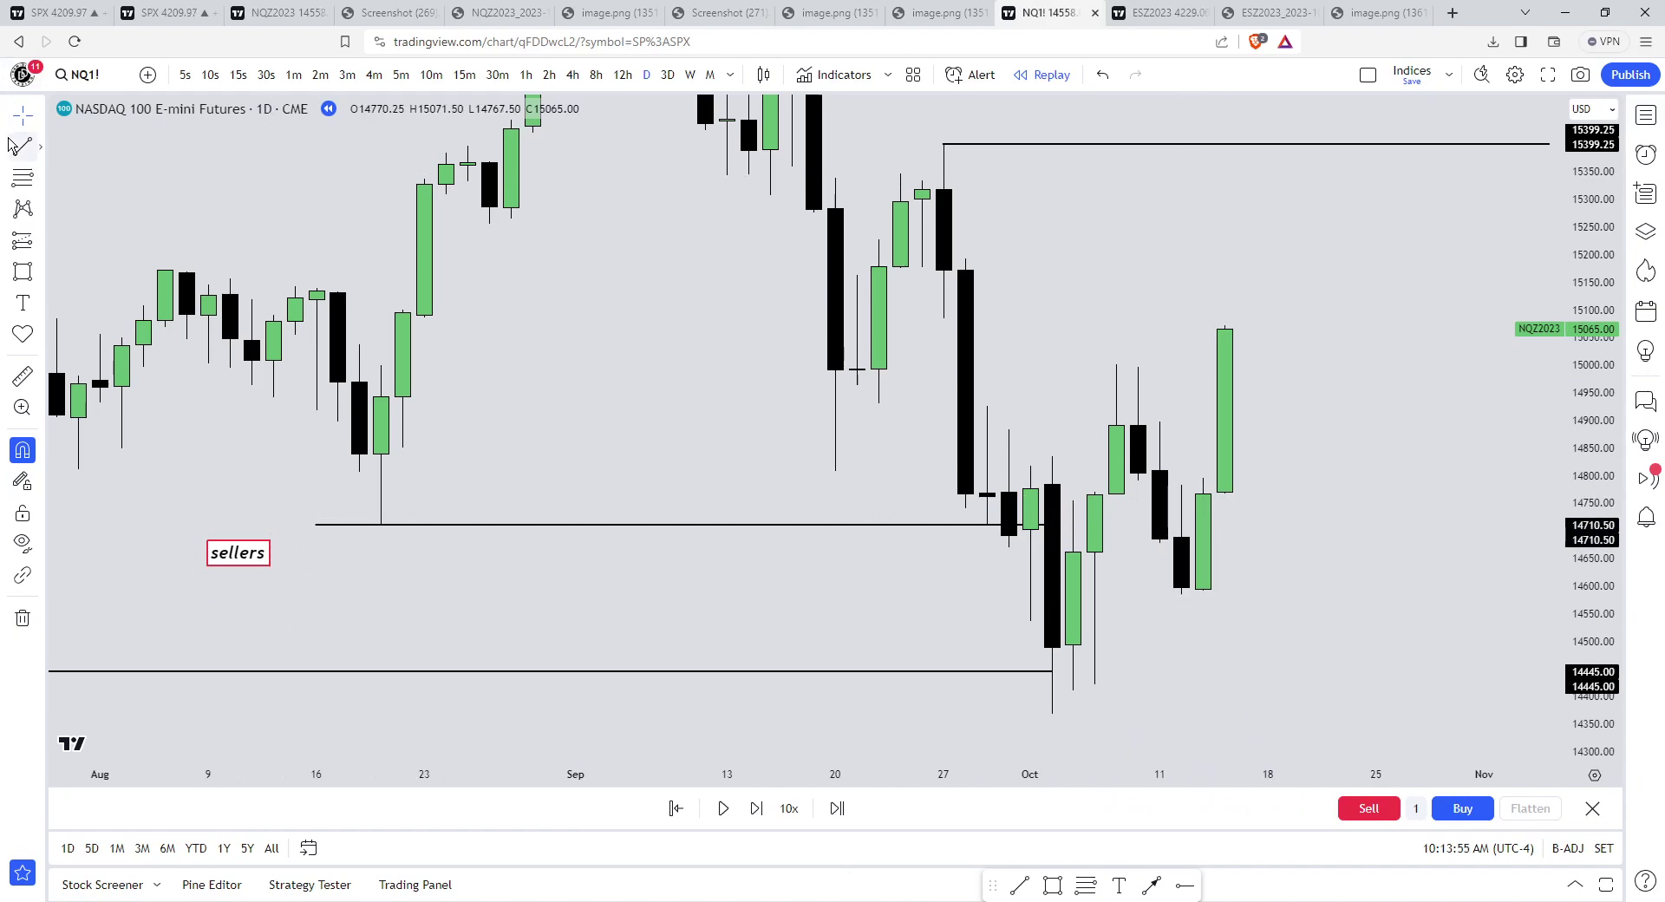
click(1114, 446)
scroll(1523, 326, up, 3)
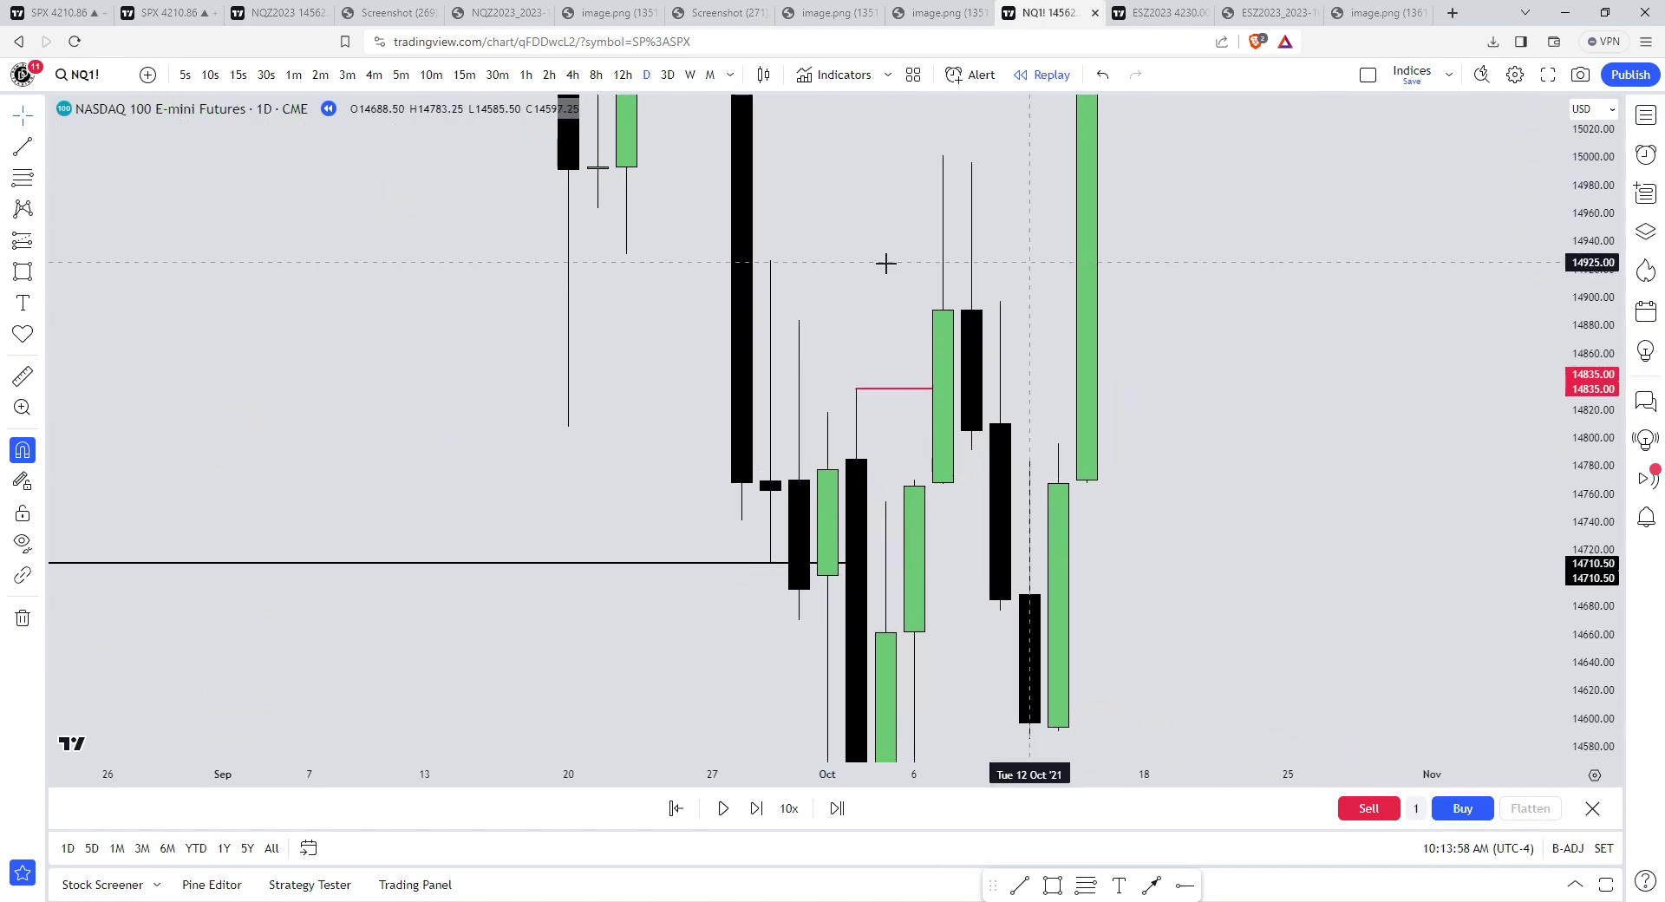
- Mark the daily gap between 14754.75 and 14768.25 with a rectangle from 5 to 20 October 2021
click(22, 272)
click(886, 501)
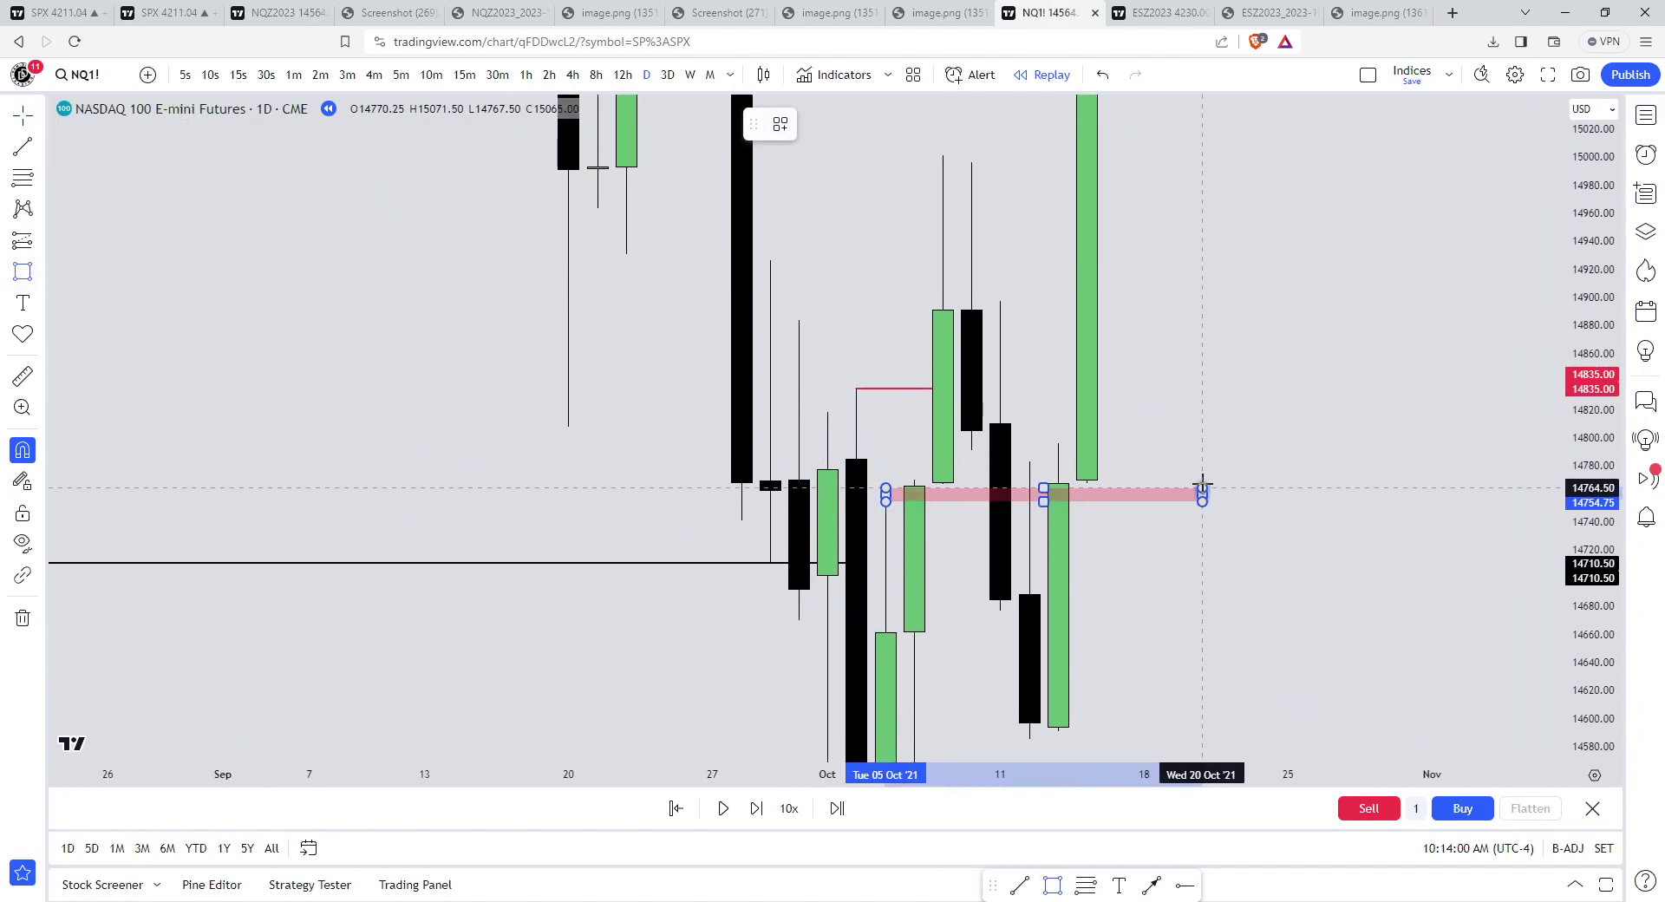
click(1202, 483)
drag(1599, 238, 1600, 433)
click(1307, 443)
scroll(1419, 428, down, 6)
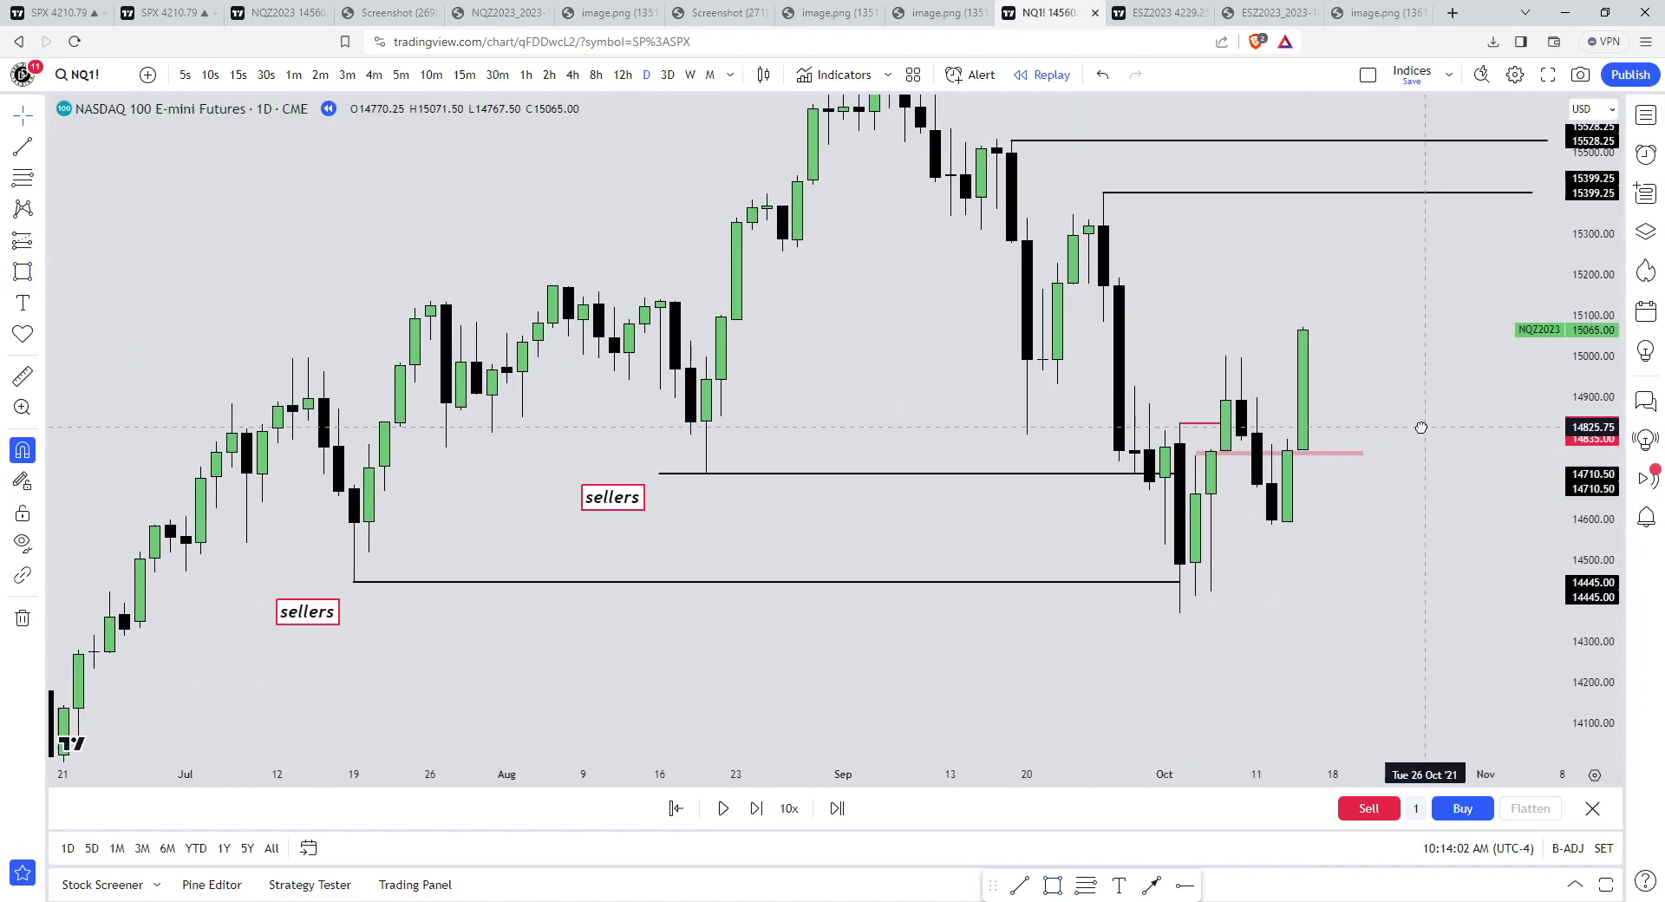
drag(1419, 428, 1317, 453)
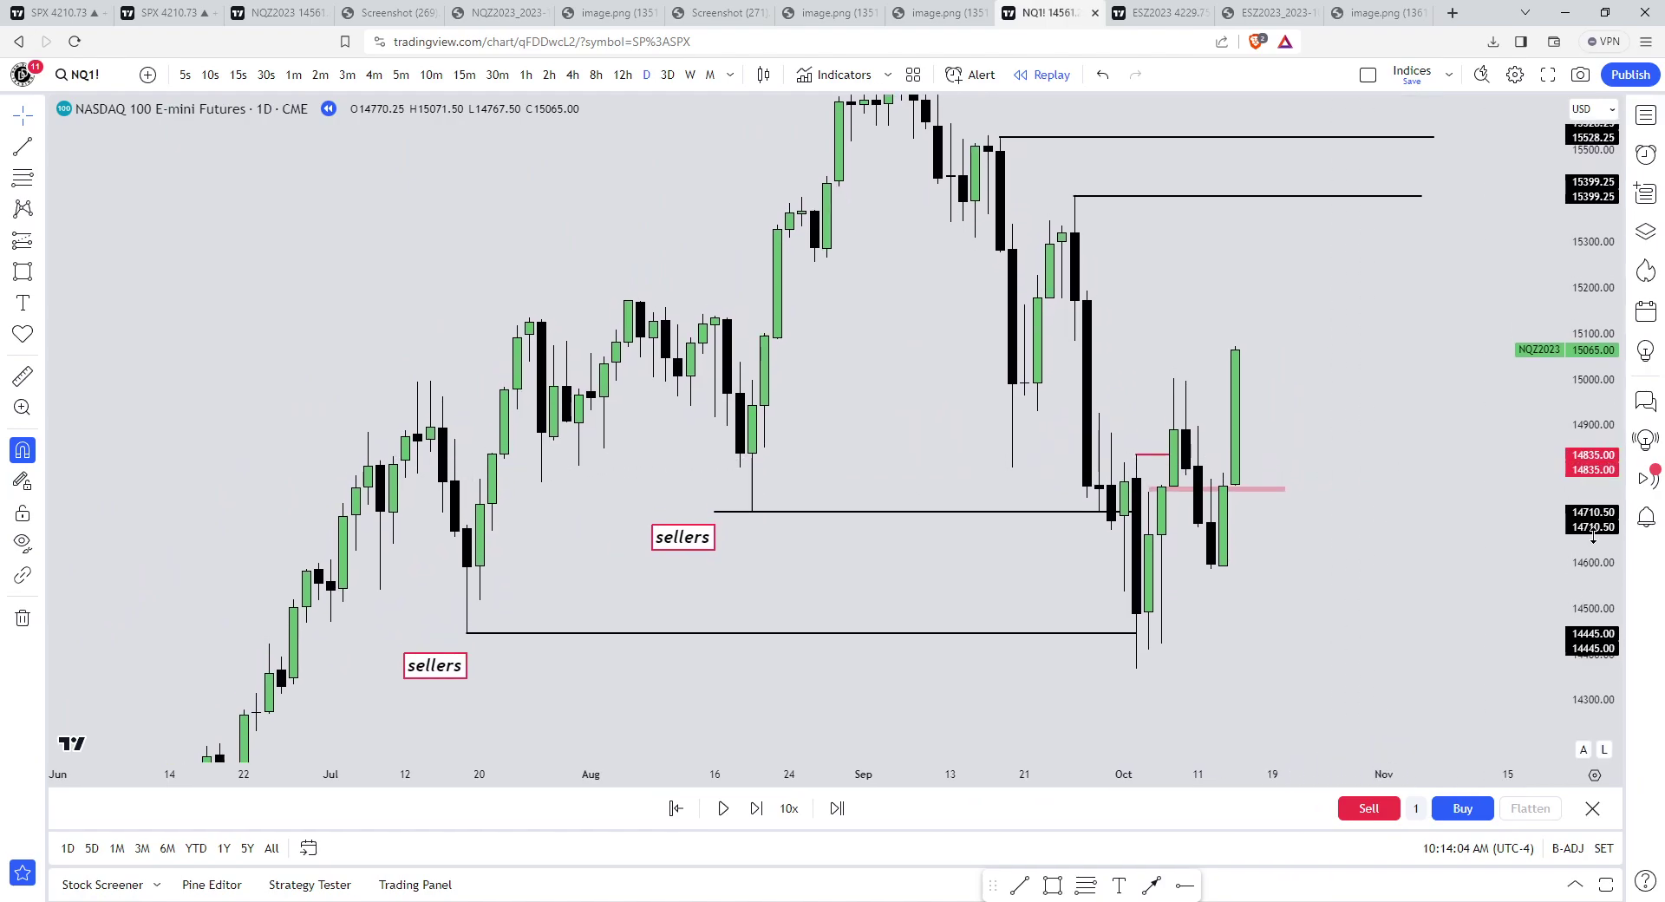
scroll(1088, 436, up, 2)
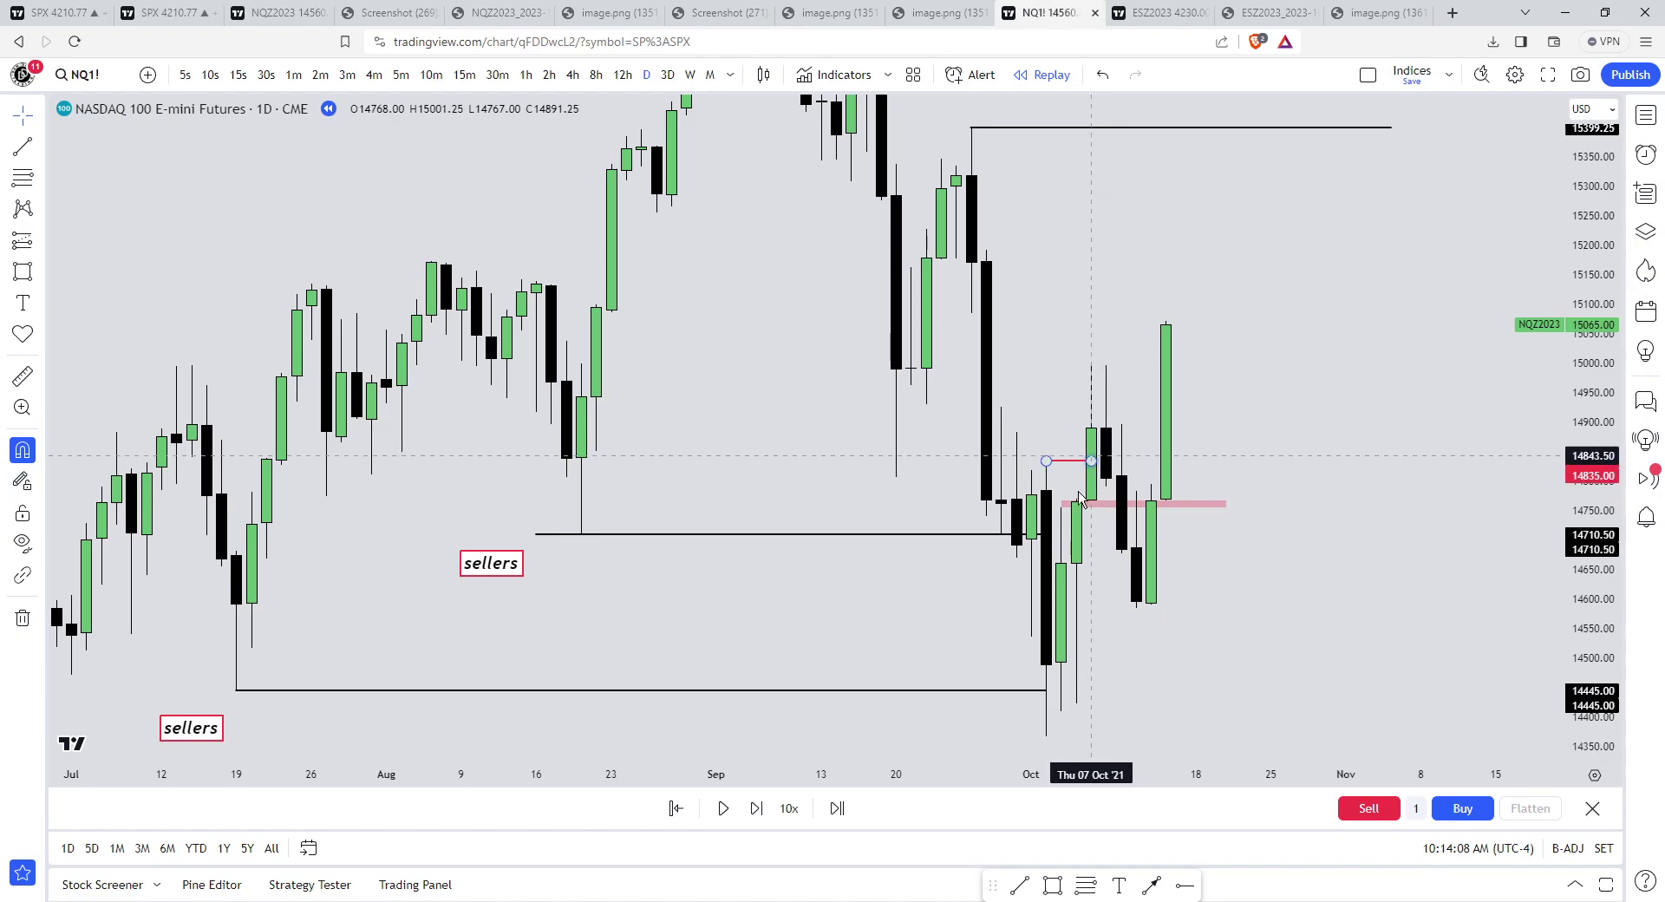
drag(1080, 497, 1113, 461)
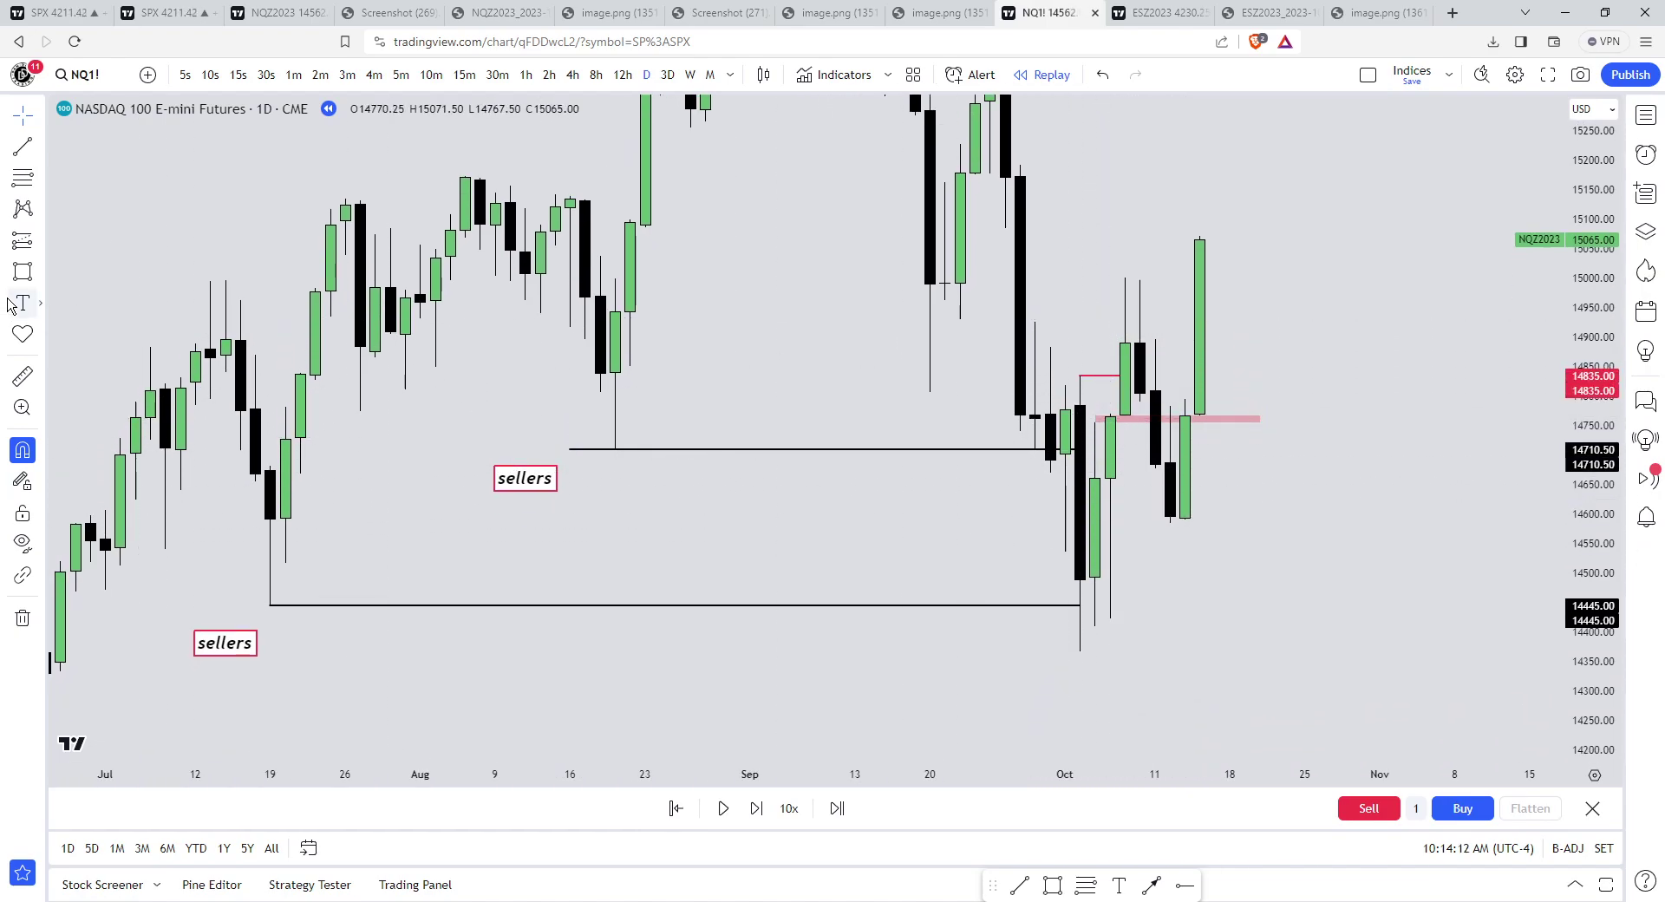
click(44, 269)
click(116, 427)
click(555, 688)
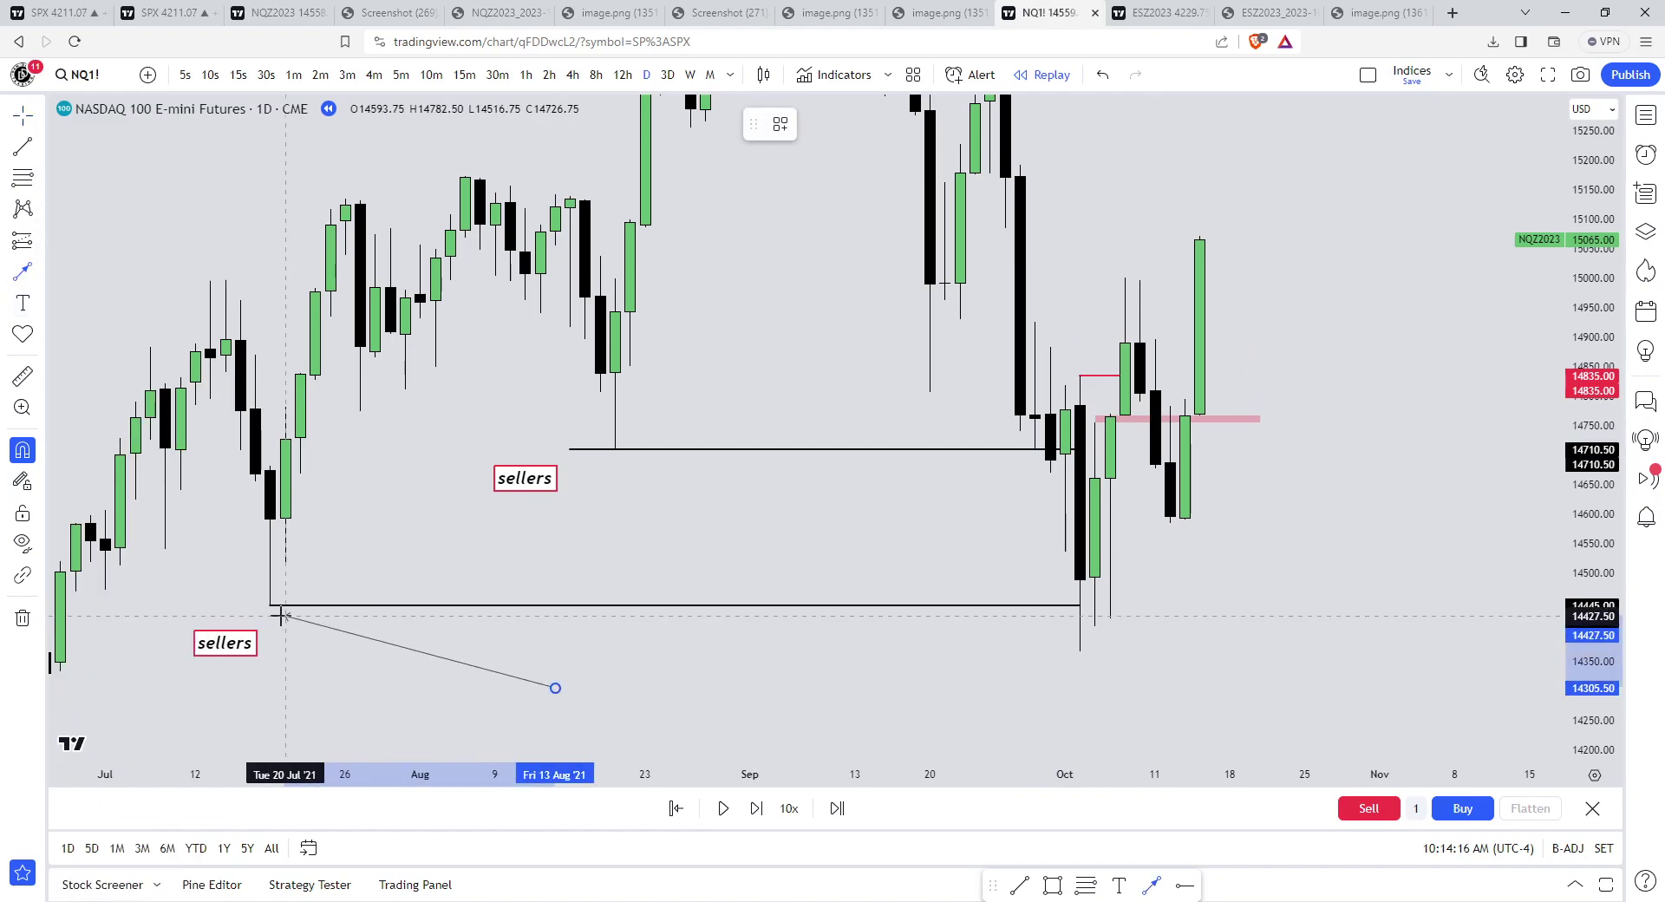
key(Escape)
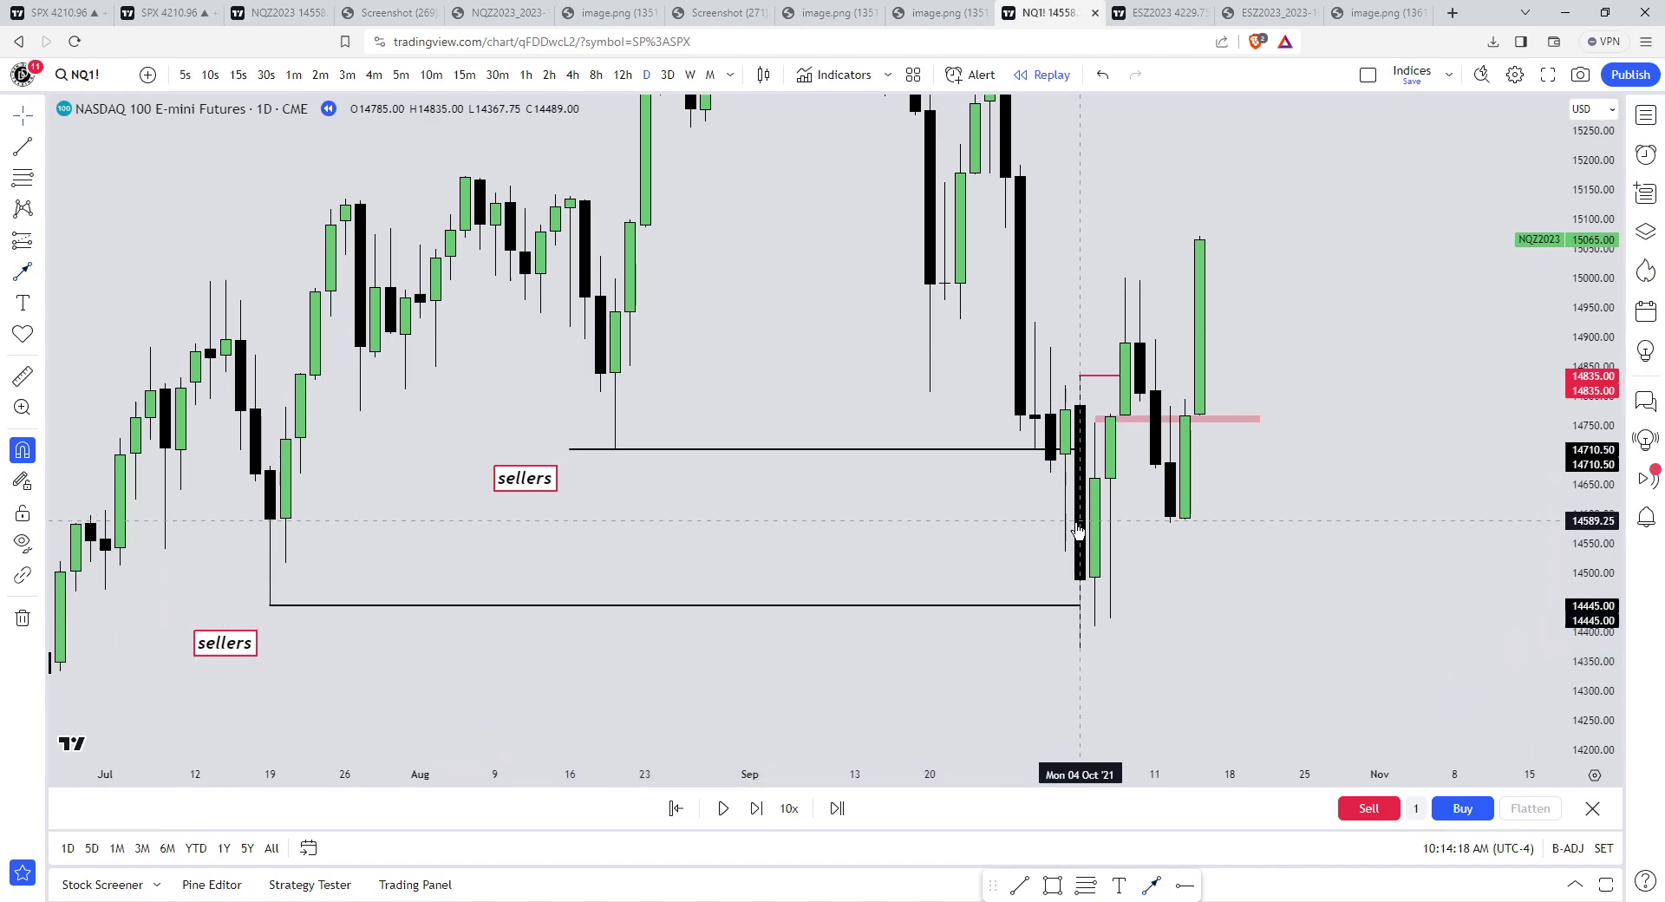
- Restart the bar replay from 12 October 2021 on the daily chart
drag(1078, 531, 1057, 612)
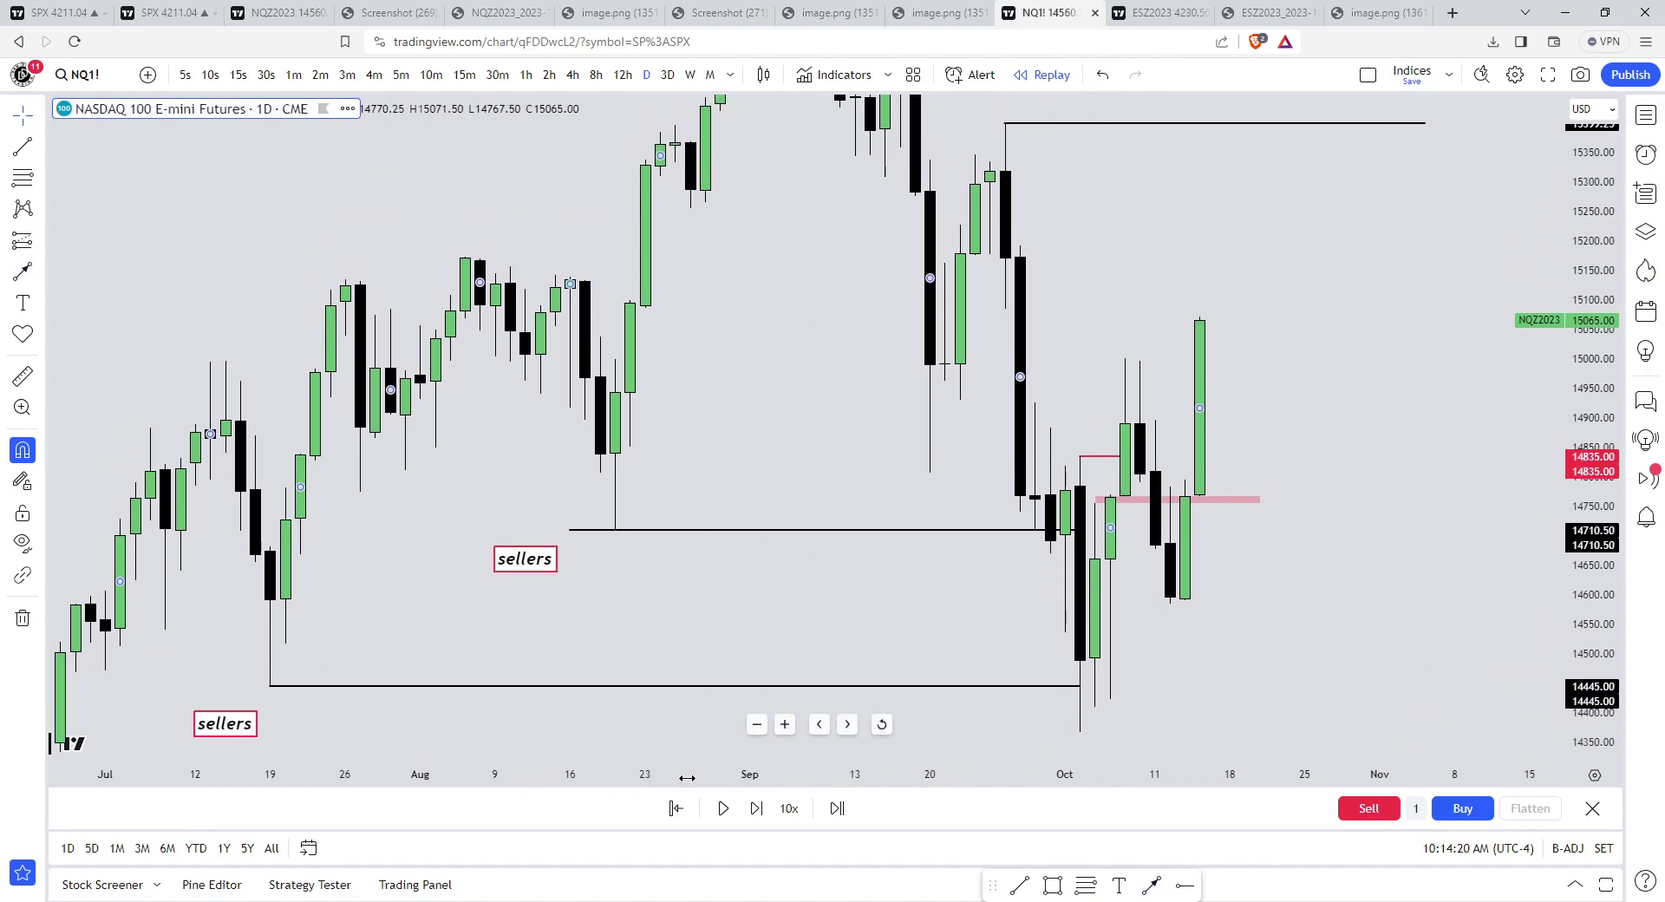
click(1170, 489)
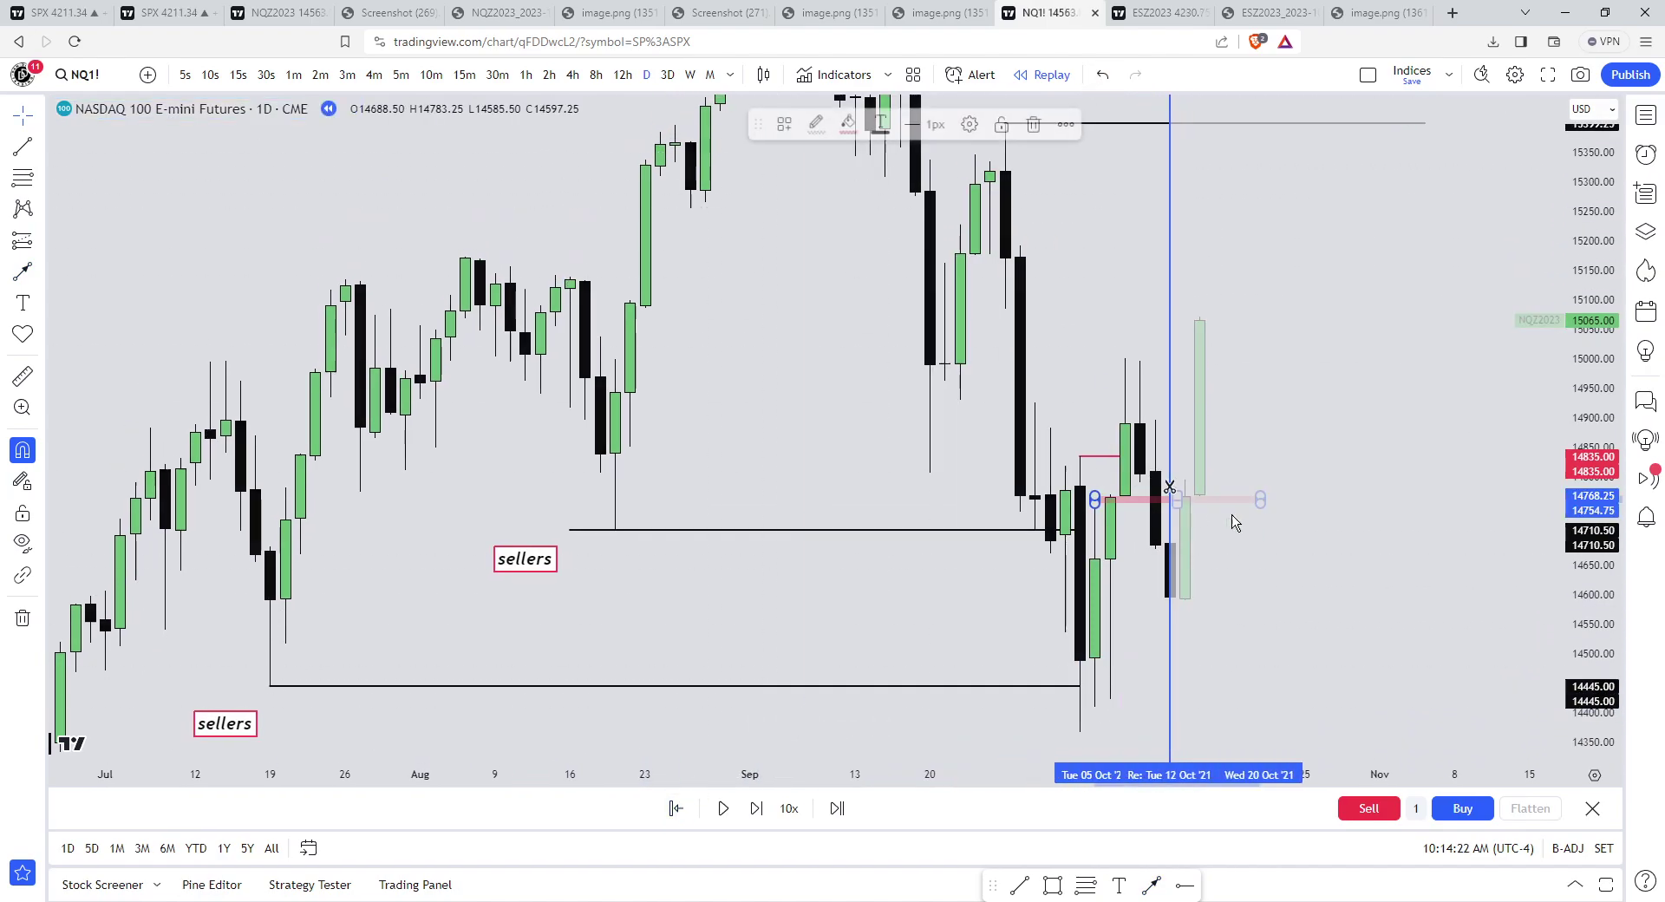
drag(1568, 621, 1571, 540)
drag(1345, 494, 1450, 413)
scroll(1457, 413, up, 3)
drag(1574, 415, 1548, 605)
scroll(1232, 559, down, 5)
drag(1217, 555, 1068, 557)
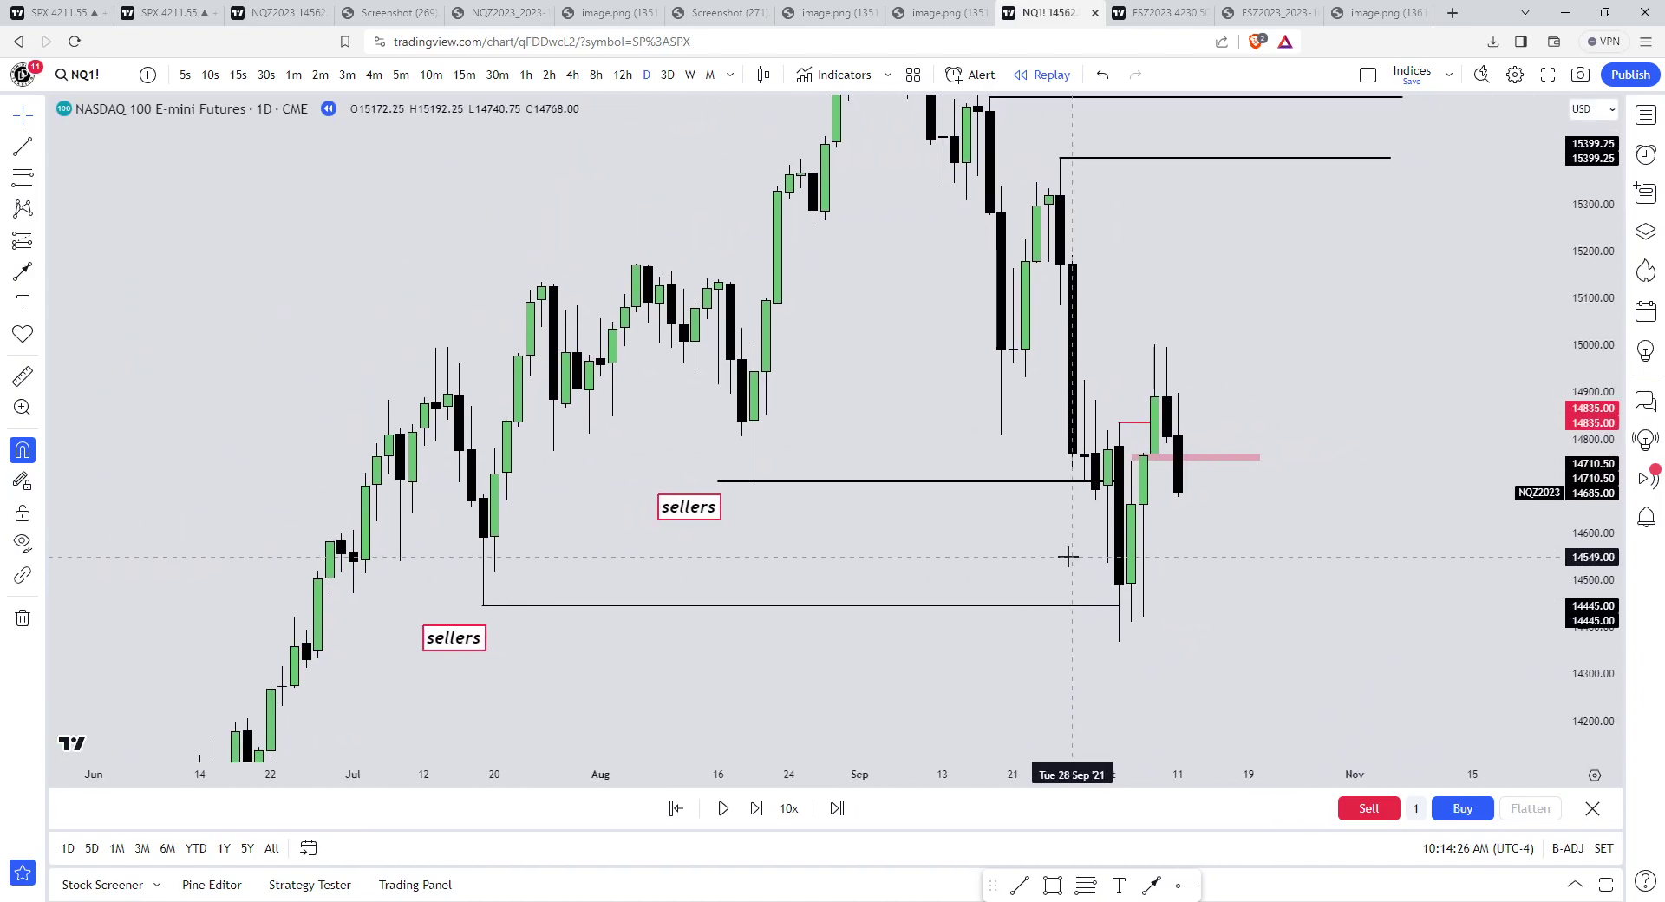
- Move both "sellers" labels closer beneath the July and August 2021 lows at 14445.00 and 14710.50
drag(476, 639, 499, 630)
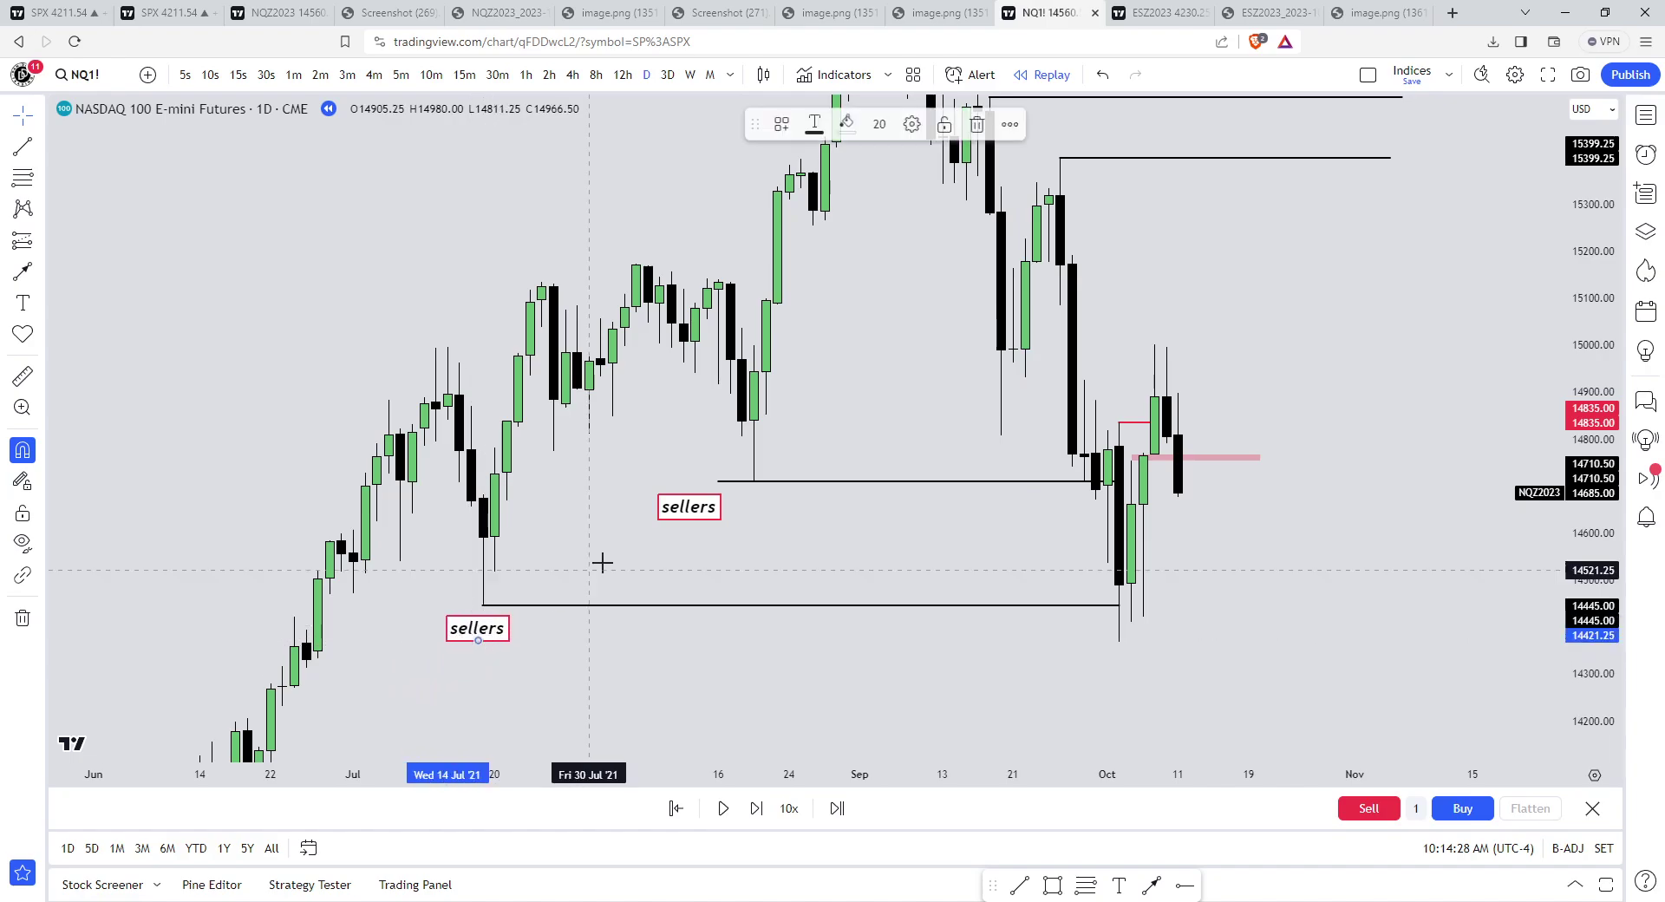
drag(689, 512, 725, 510)
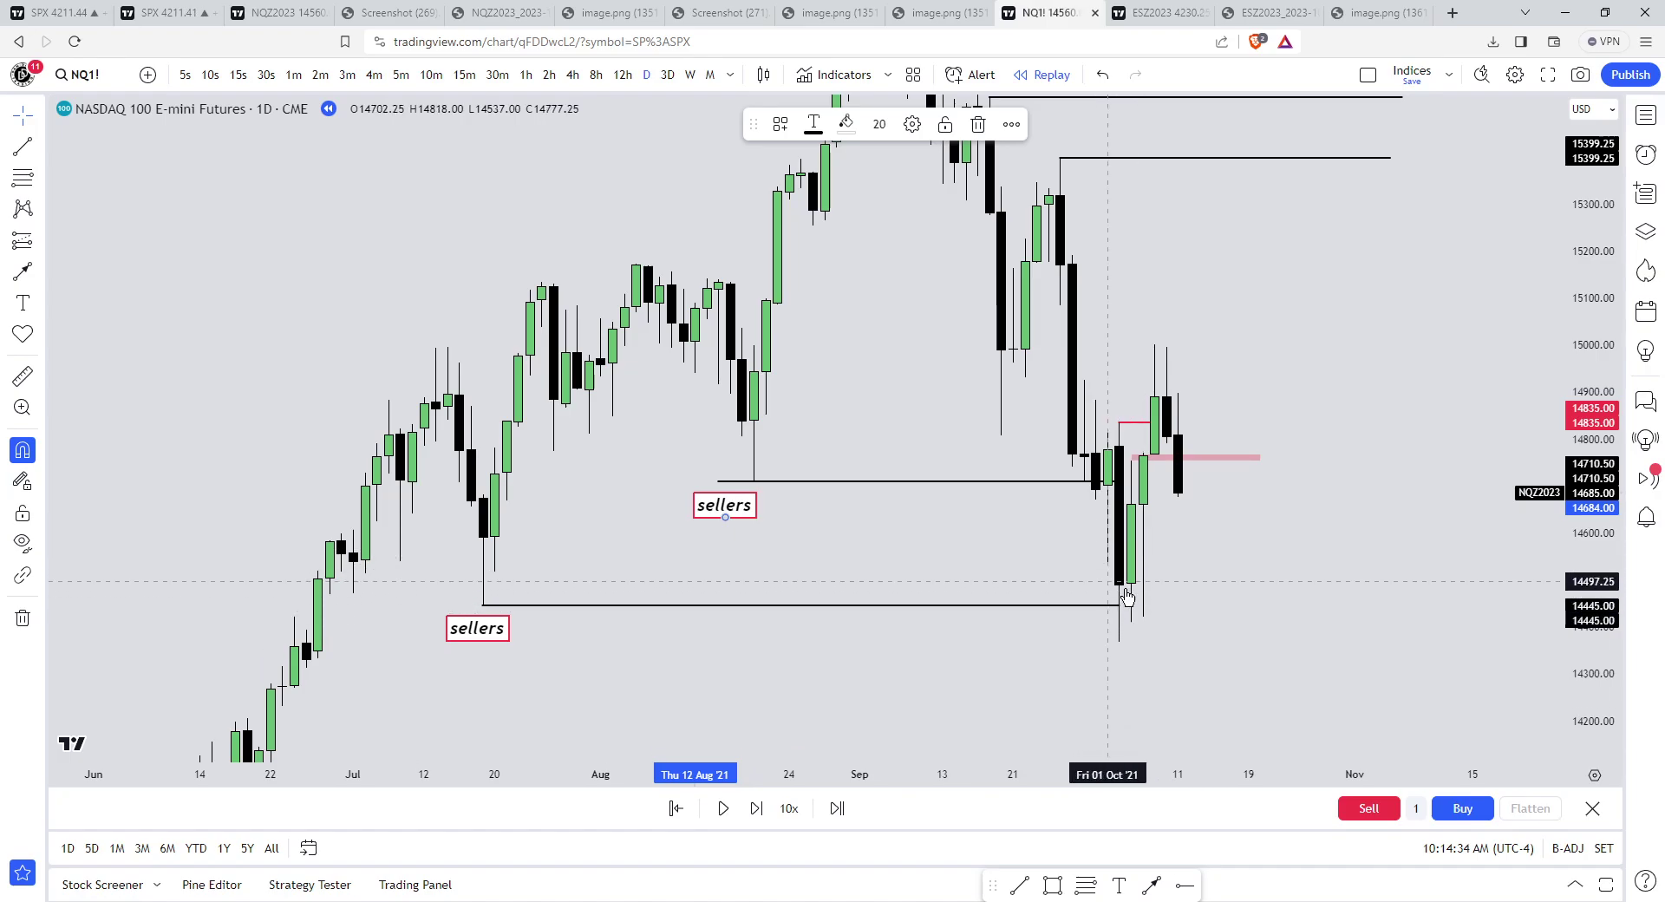
drag(1238, 539, 1231, 584)
drag(1580, 543, 1572, 618)
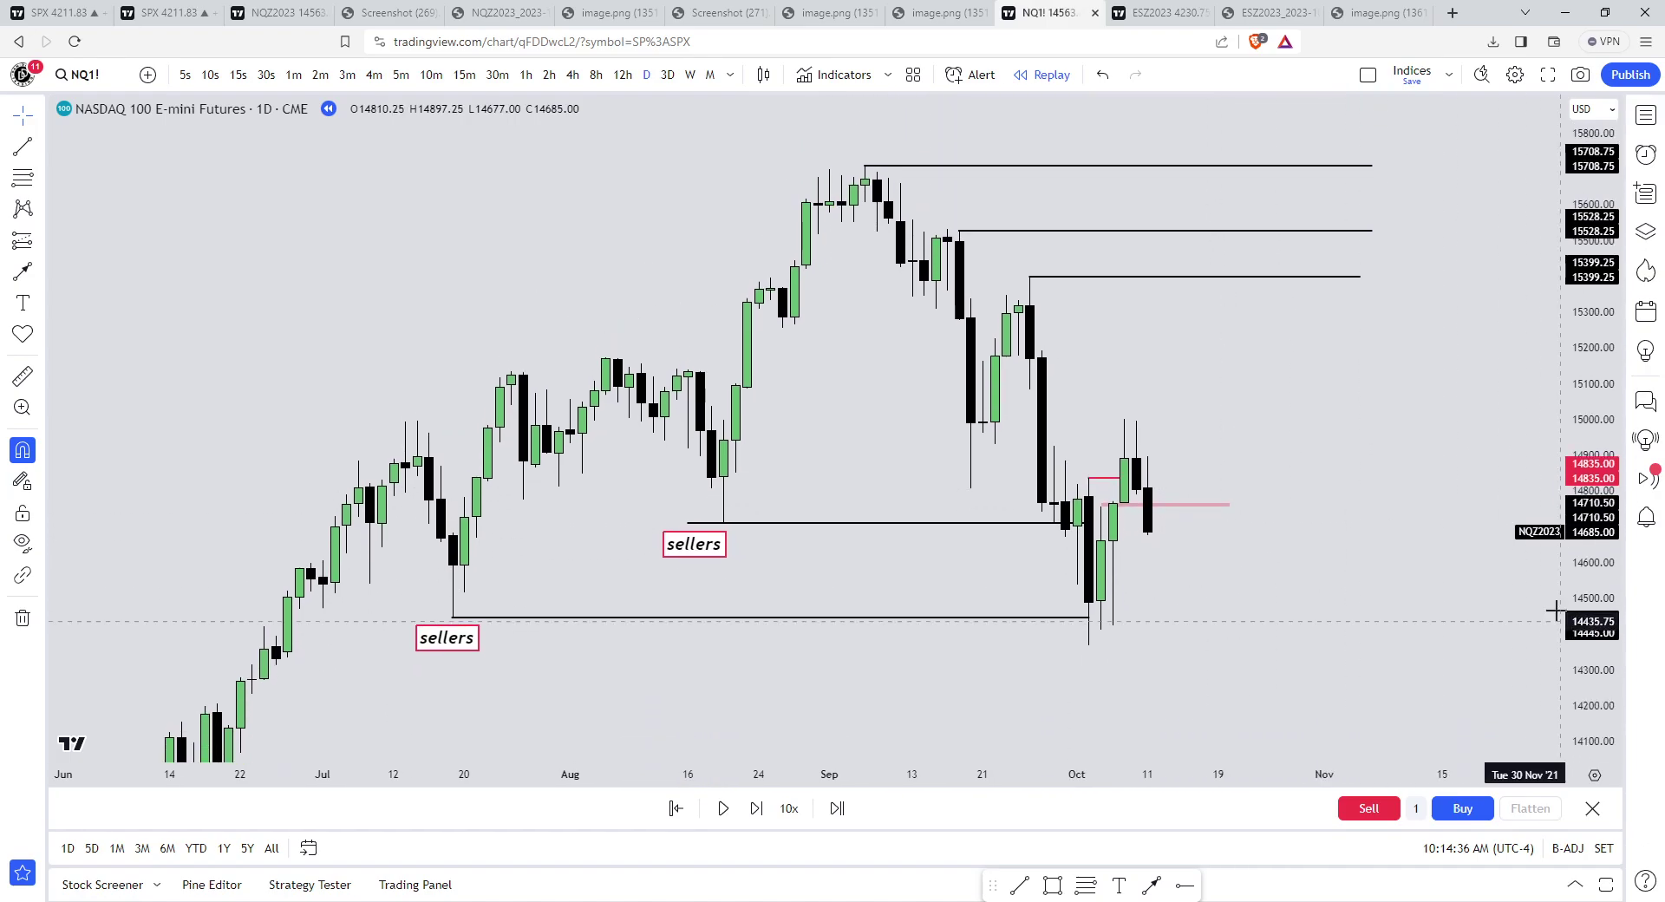
drag(1423, 547, 1412, 603)
click(23, 270)
click(1111, 172)
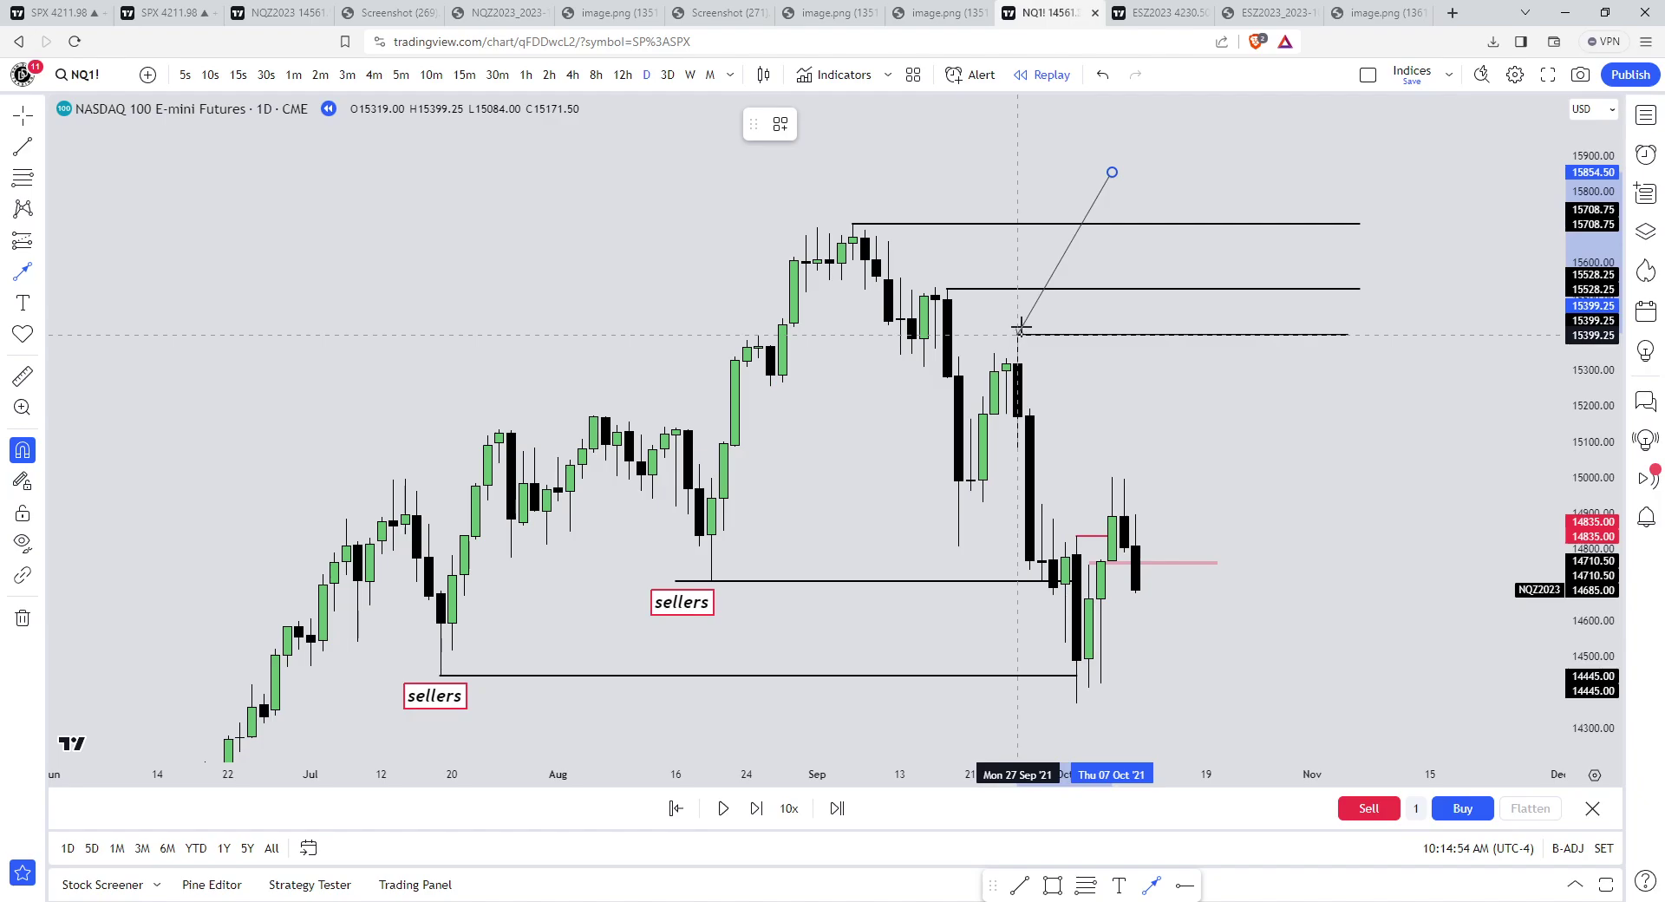
key(Escape)
- Mark the 1 October 2021 candle's range from 14818.00 to 14537.00 with a rectangle extended to 18 October
scroll(1214, 428, up, 3)
drag(1221, 429, 1507, 377)
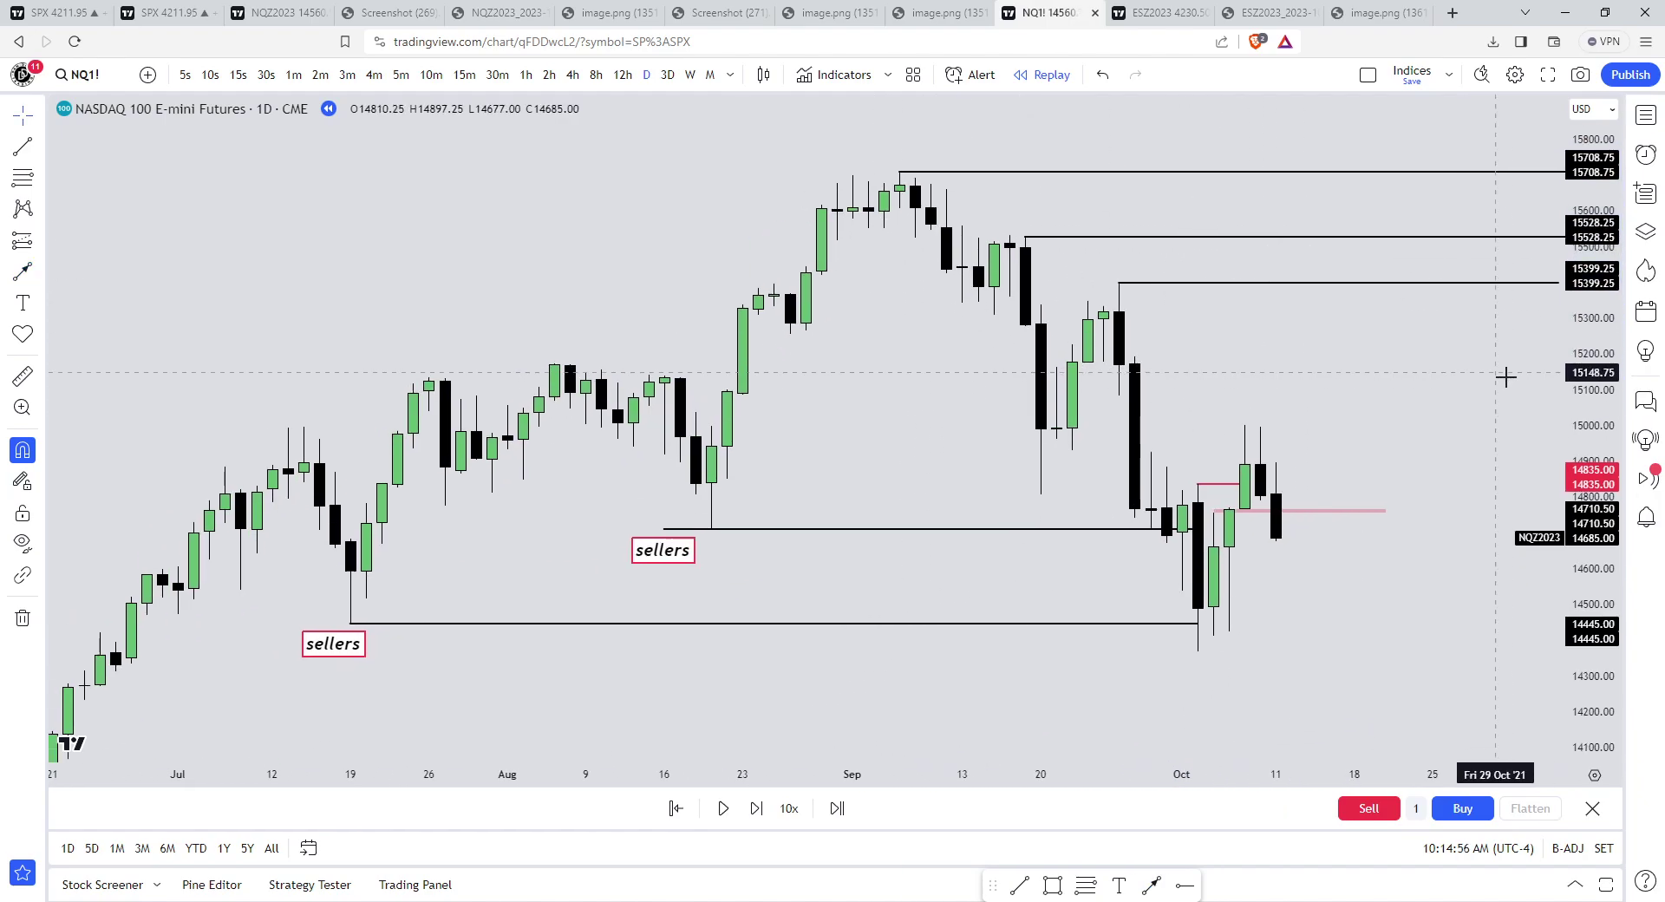
scroll(1505, 376, up, 5)
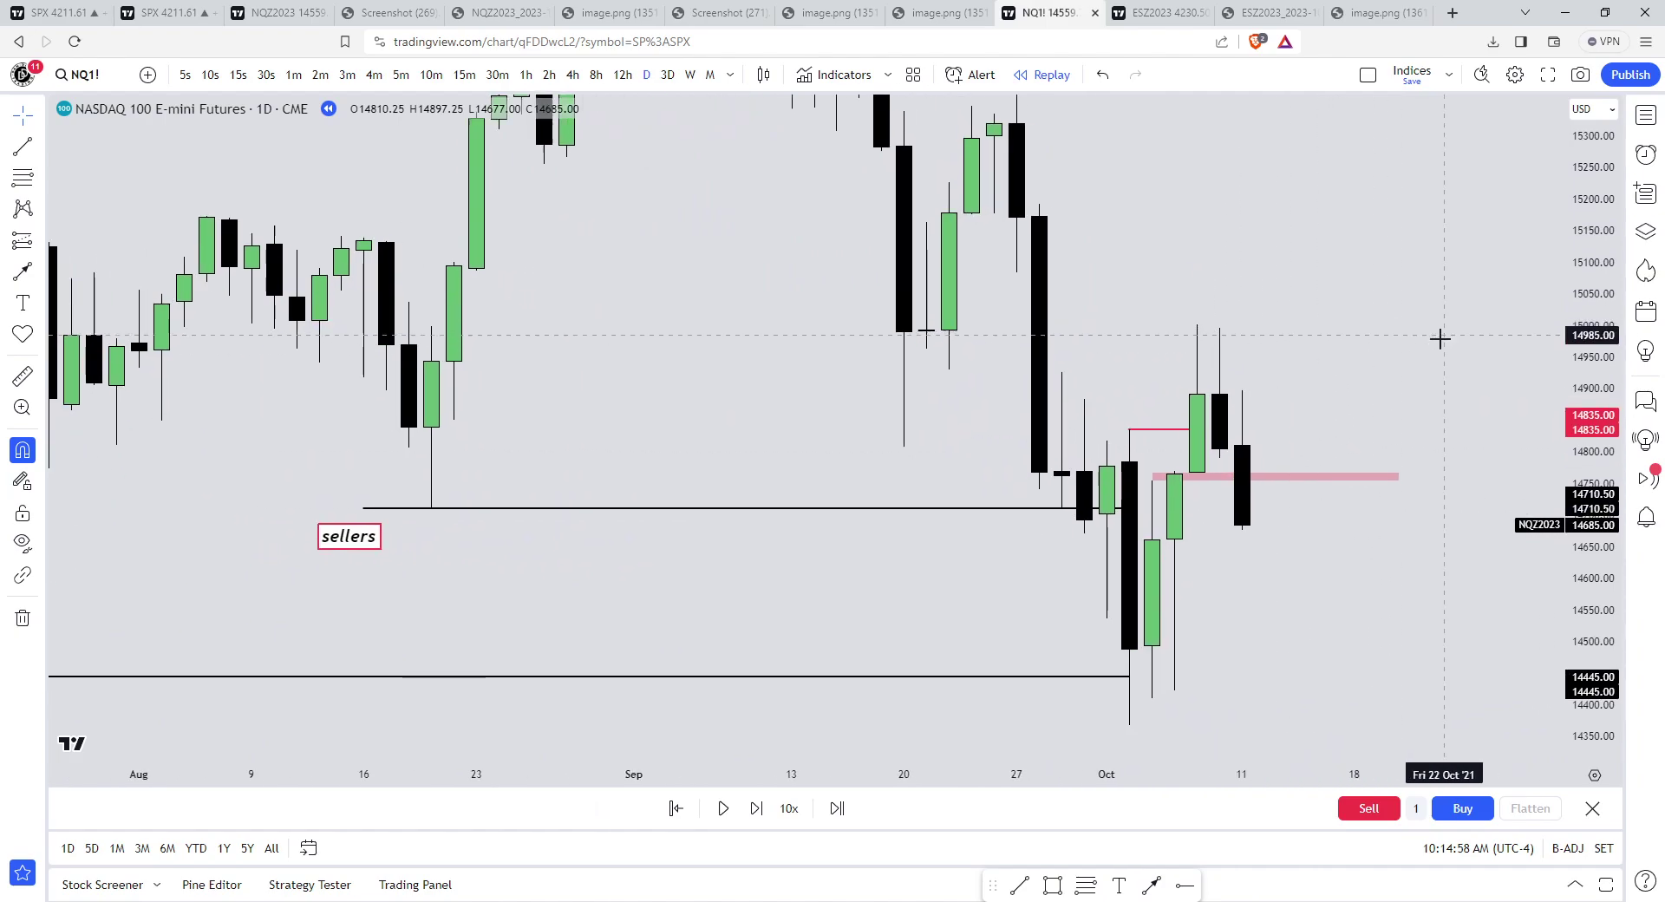
scroll(1248, 555, down, 3)
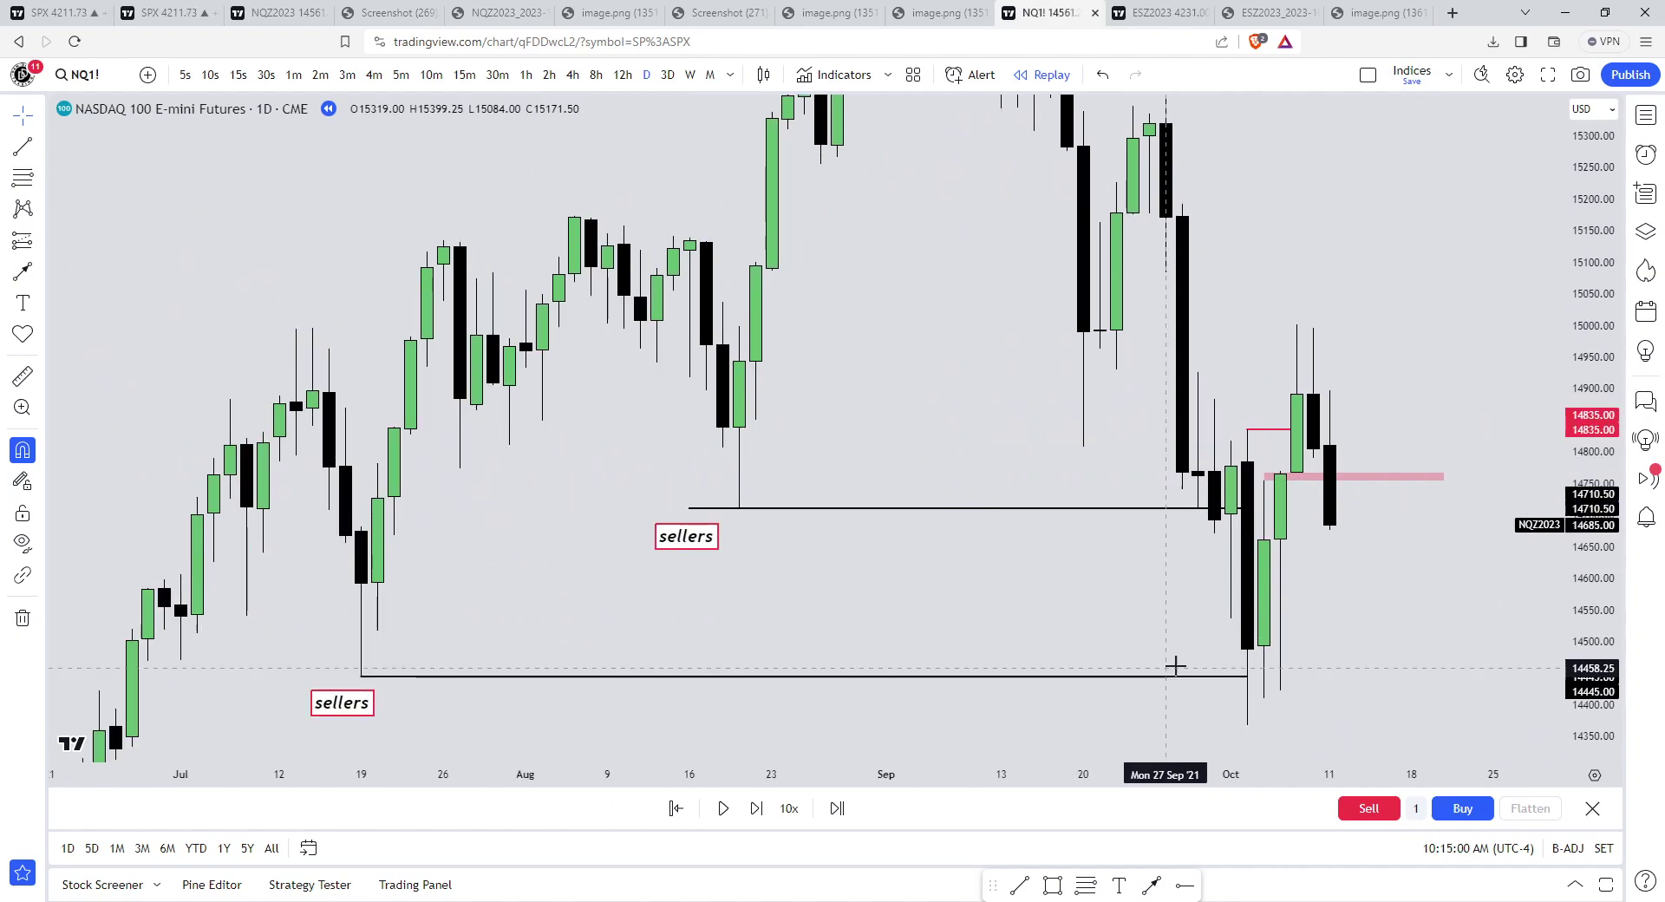
scroll(1025, 562, up, 2)
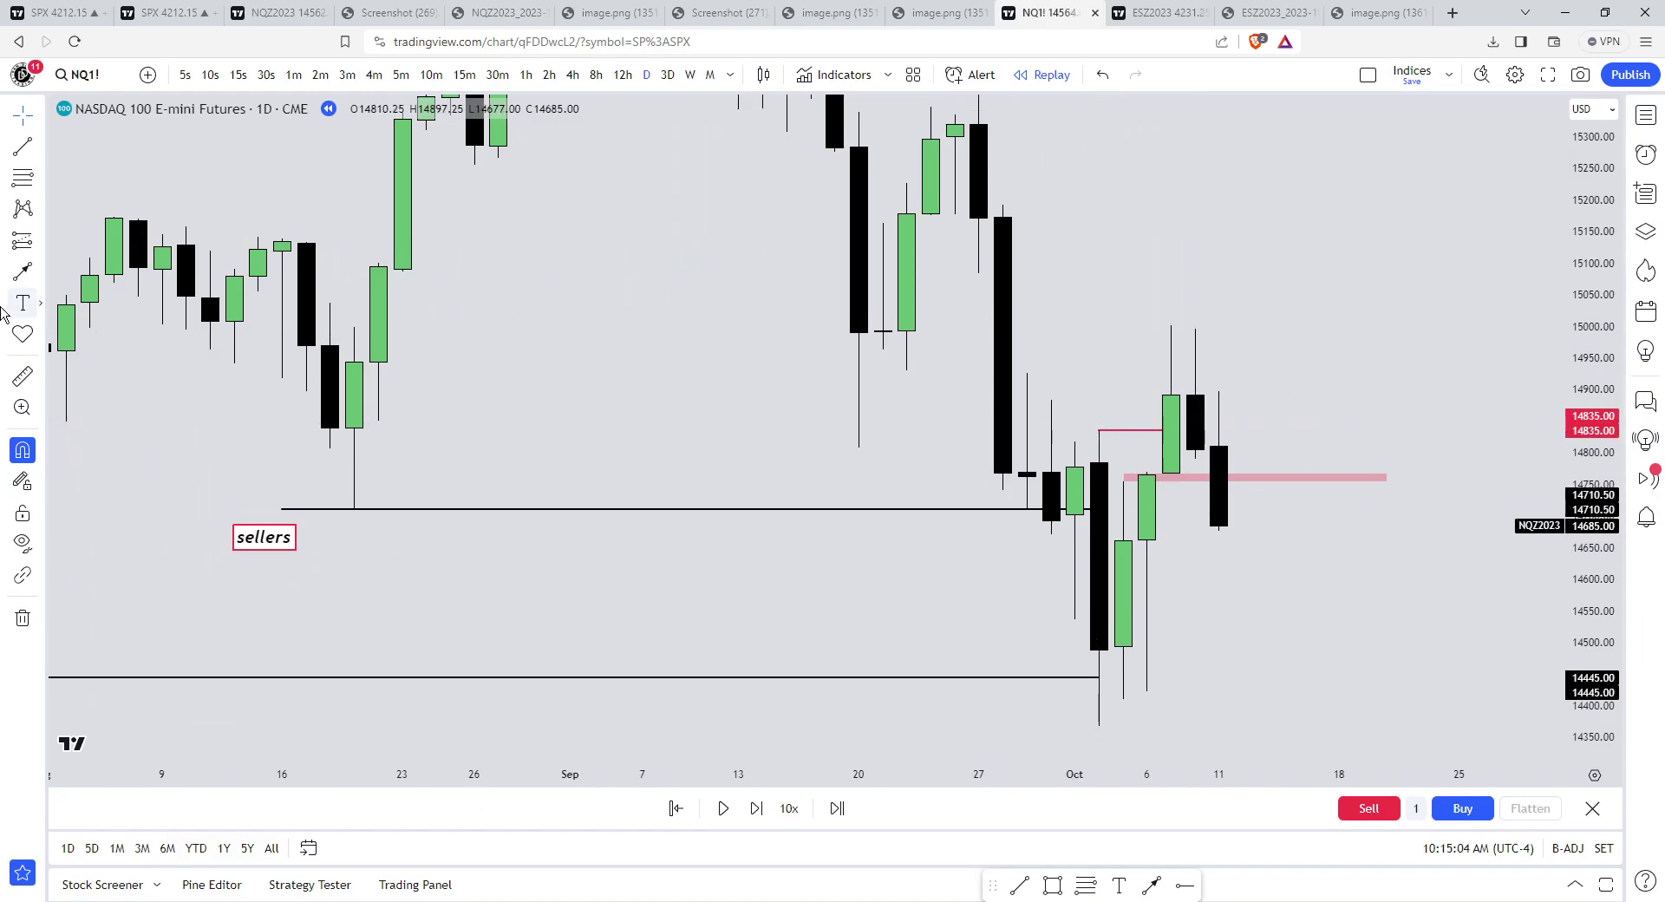
click(43, 275)
click(96, 565)
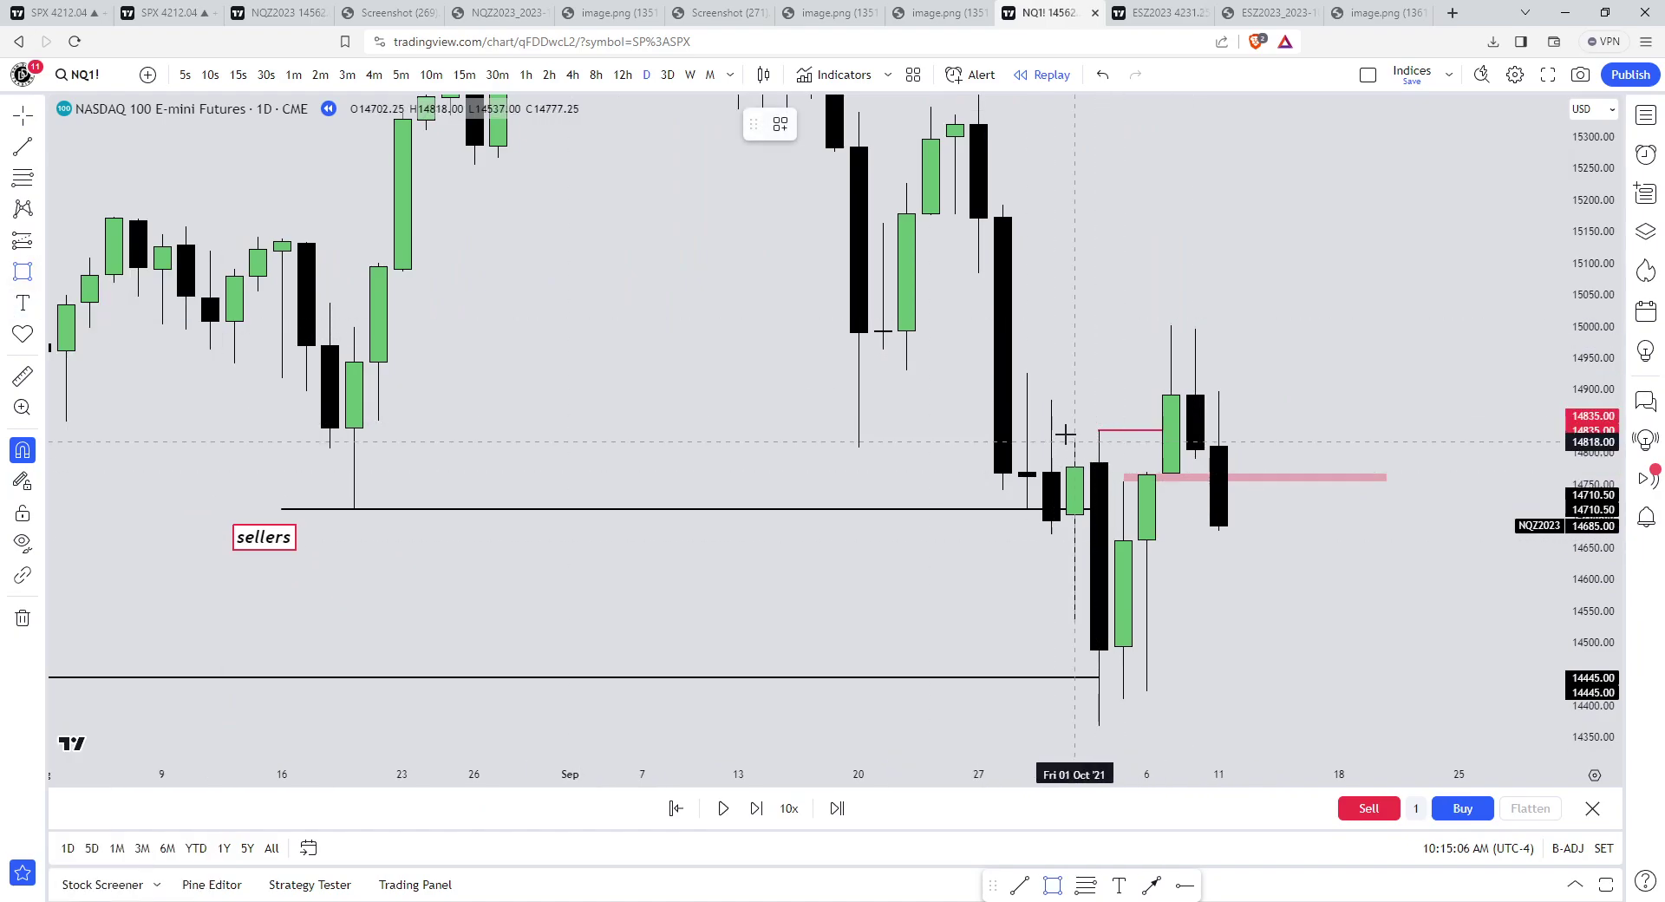
drag(1074, 442, 1075, 619)
drag(1074, 530, 1339, 530)
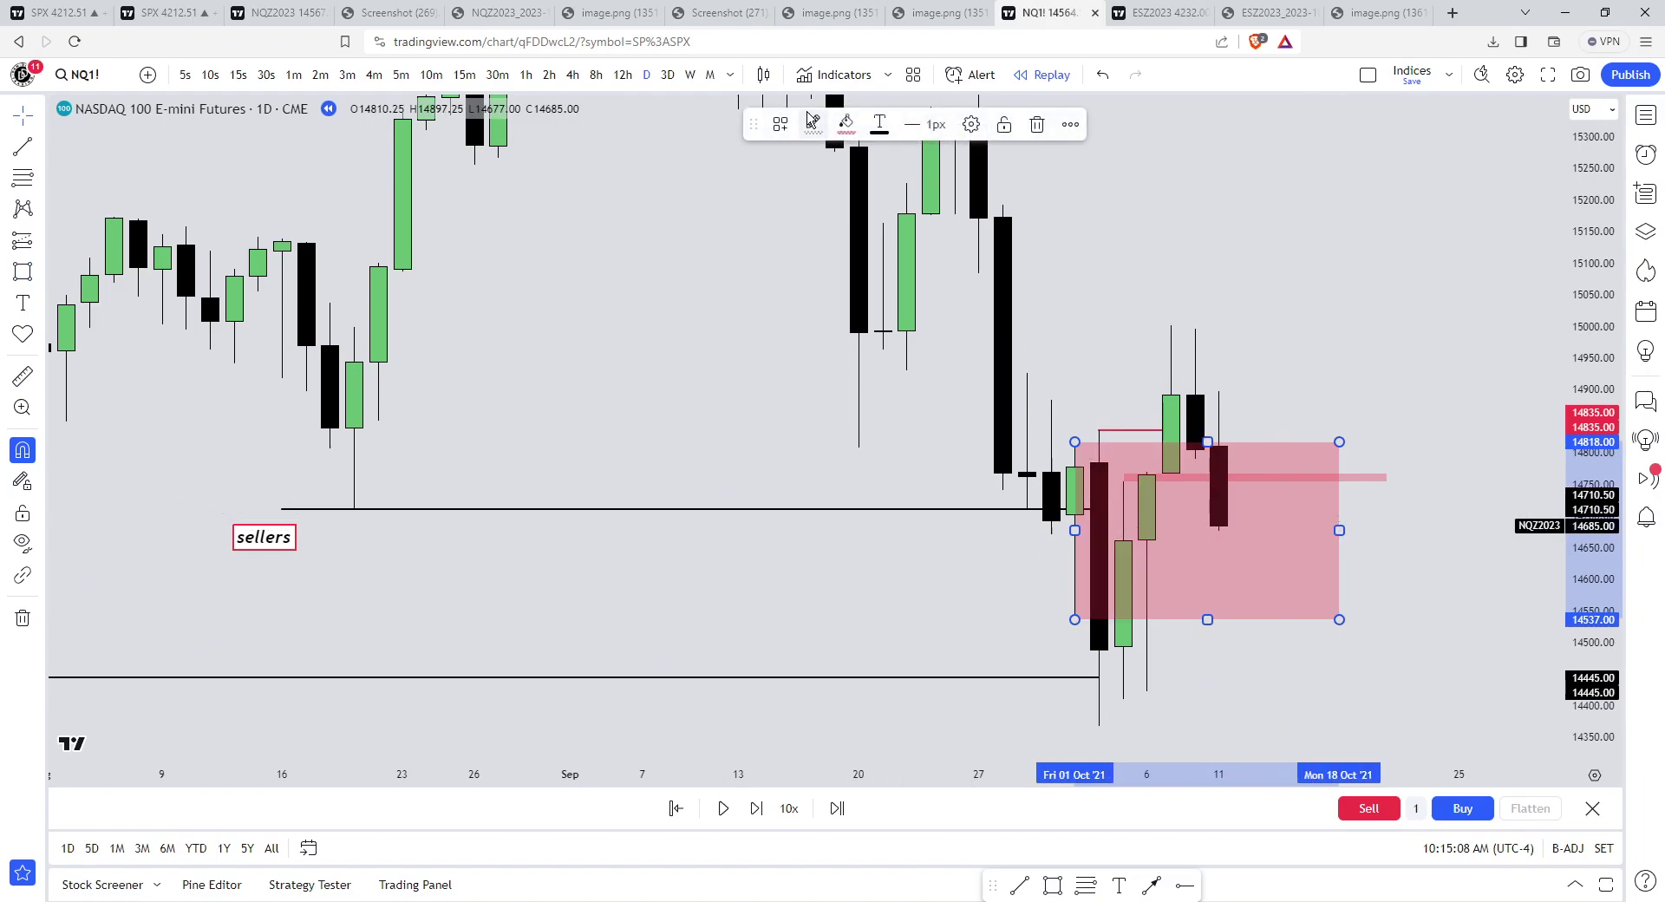
- Apply the saved orange template with the "BRK" label to the new rectangle and deselect it
click(780, 124)
click(795, 283)
scroll(1446, 312, down, 4)
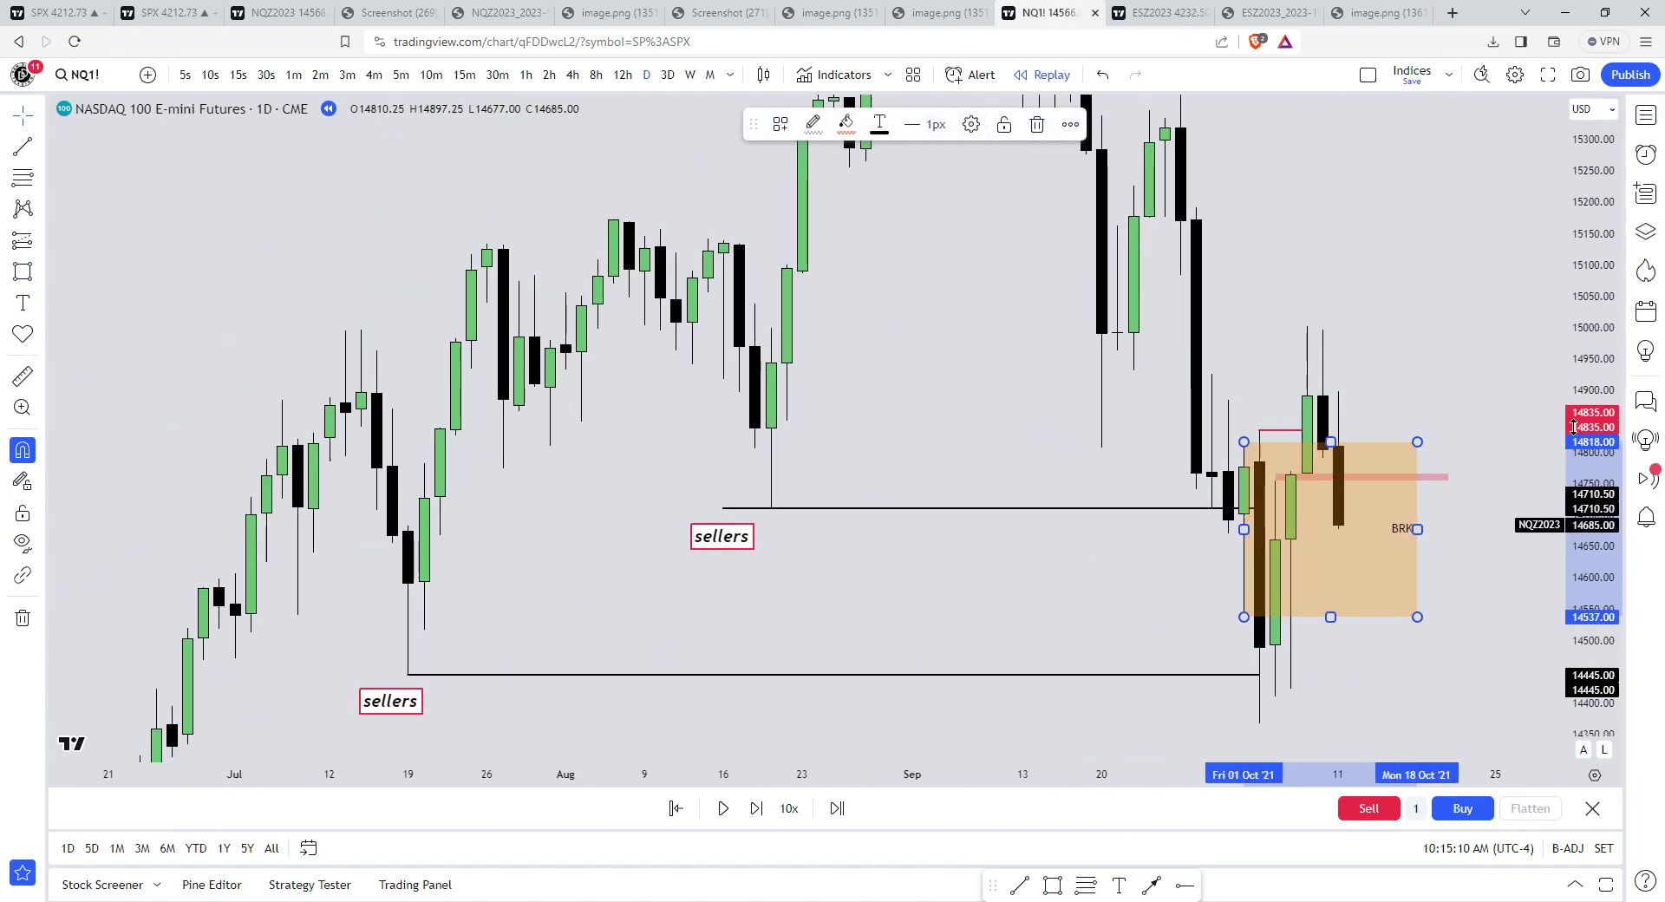
scroll(1323, 338, up, 3)
click(1324, 337)
- Examine the October candles around the BRK rectangle in relation to the marked highs at 15399.25, 15528.25 and 15708.75
scroll(1203, 347, down, 4)
drag(1149, 340, 940, 373)
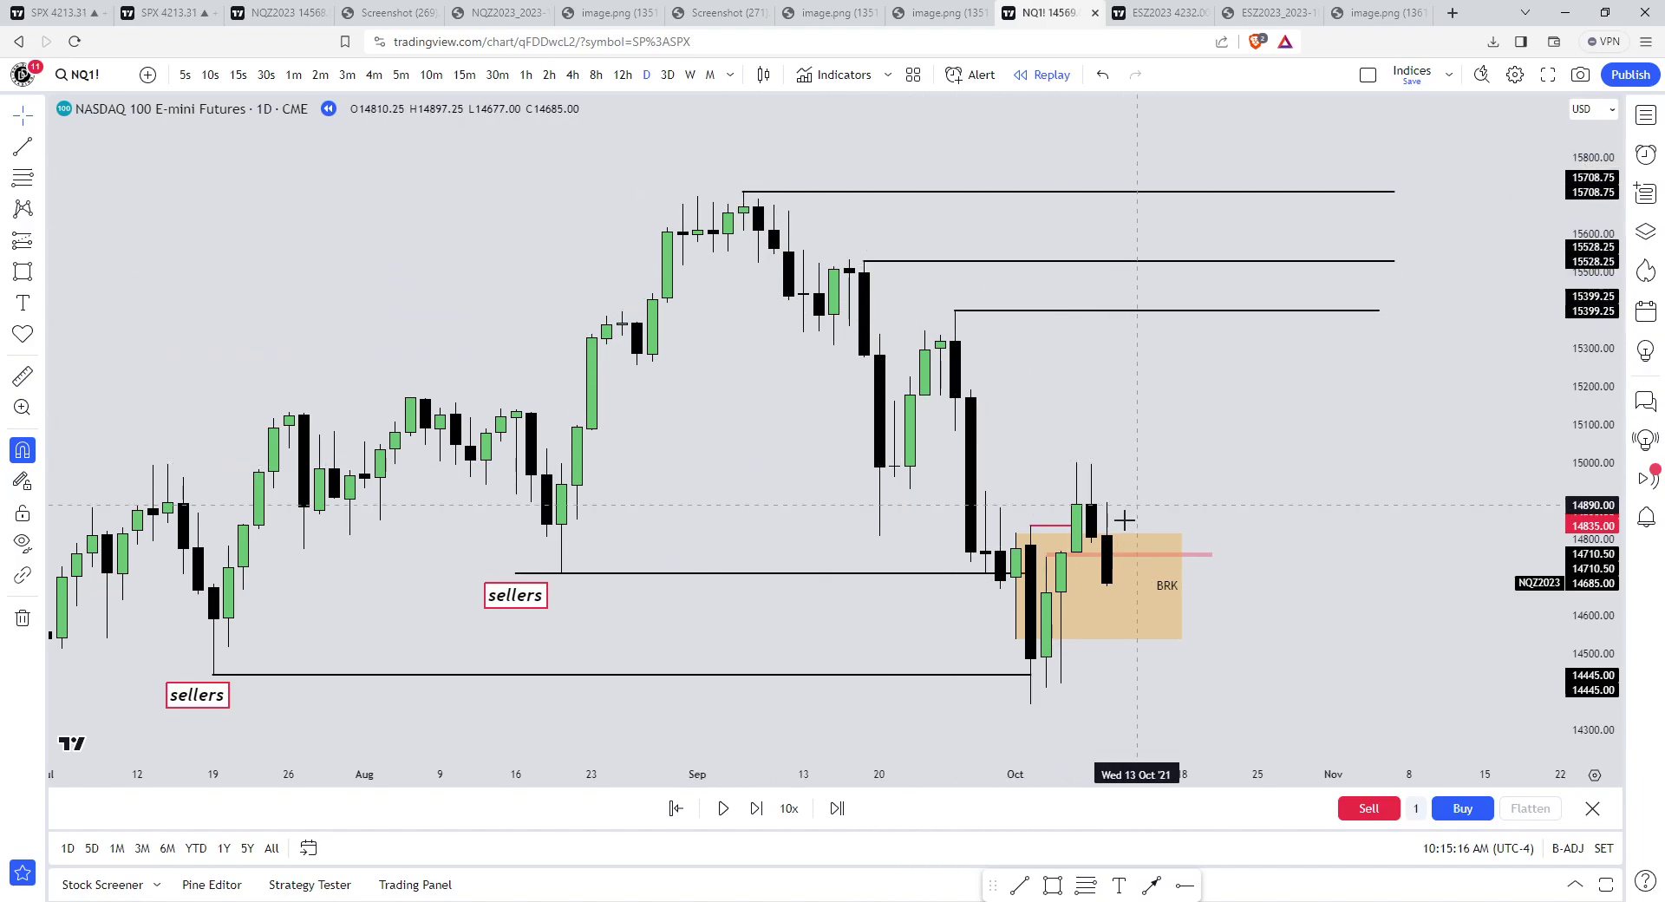
drag(1601, 598, 1596, 492)
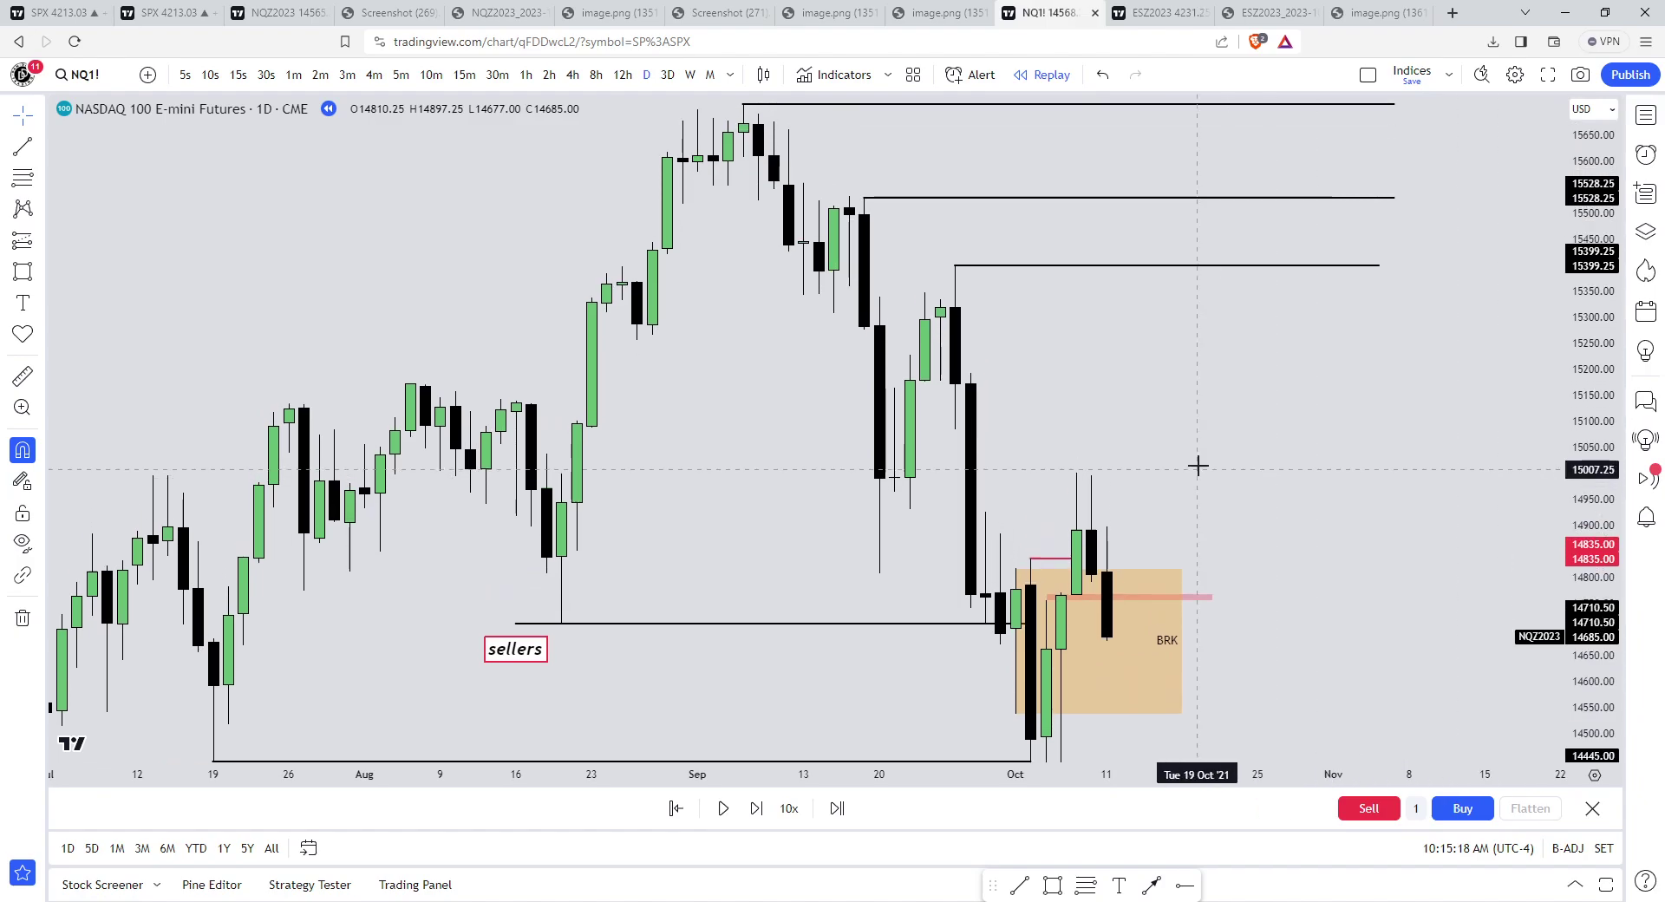
drag(1198, 466, 1310, 358)
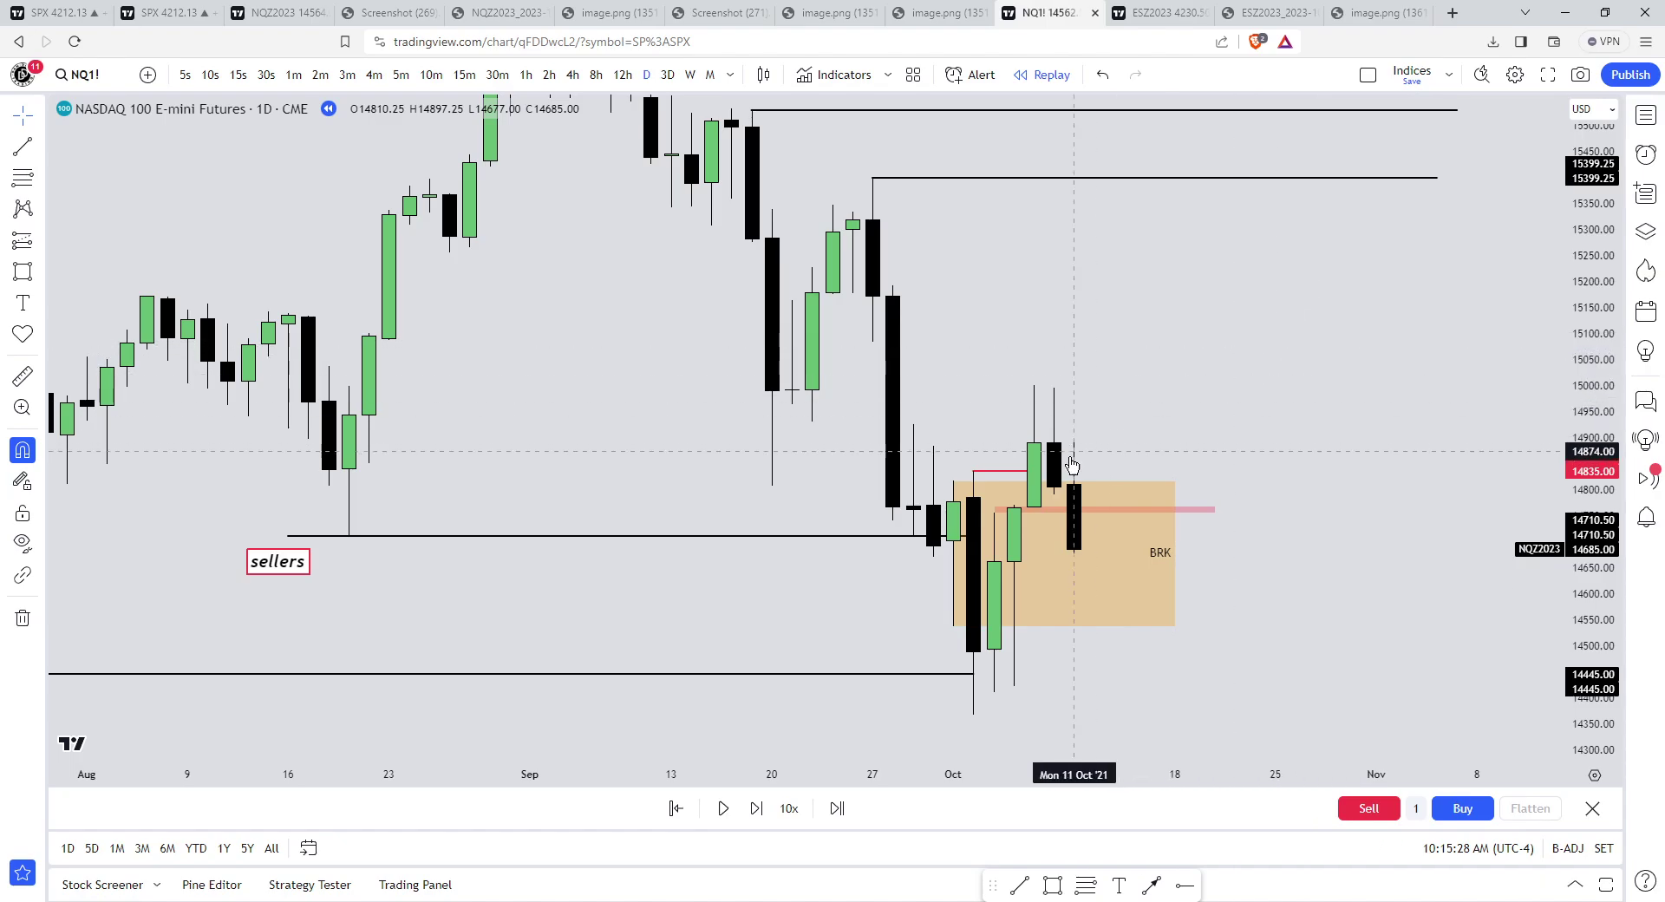
drag(1037, 310, 1049, 423)
drag(1141, 500, 1103, 382)
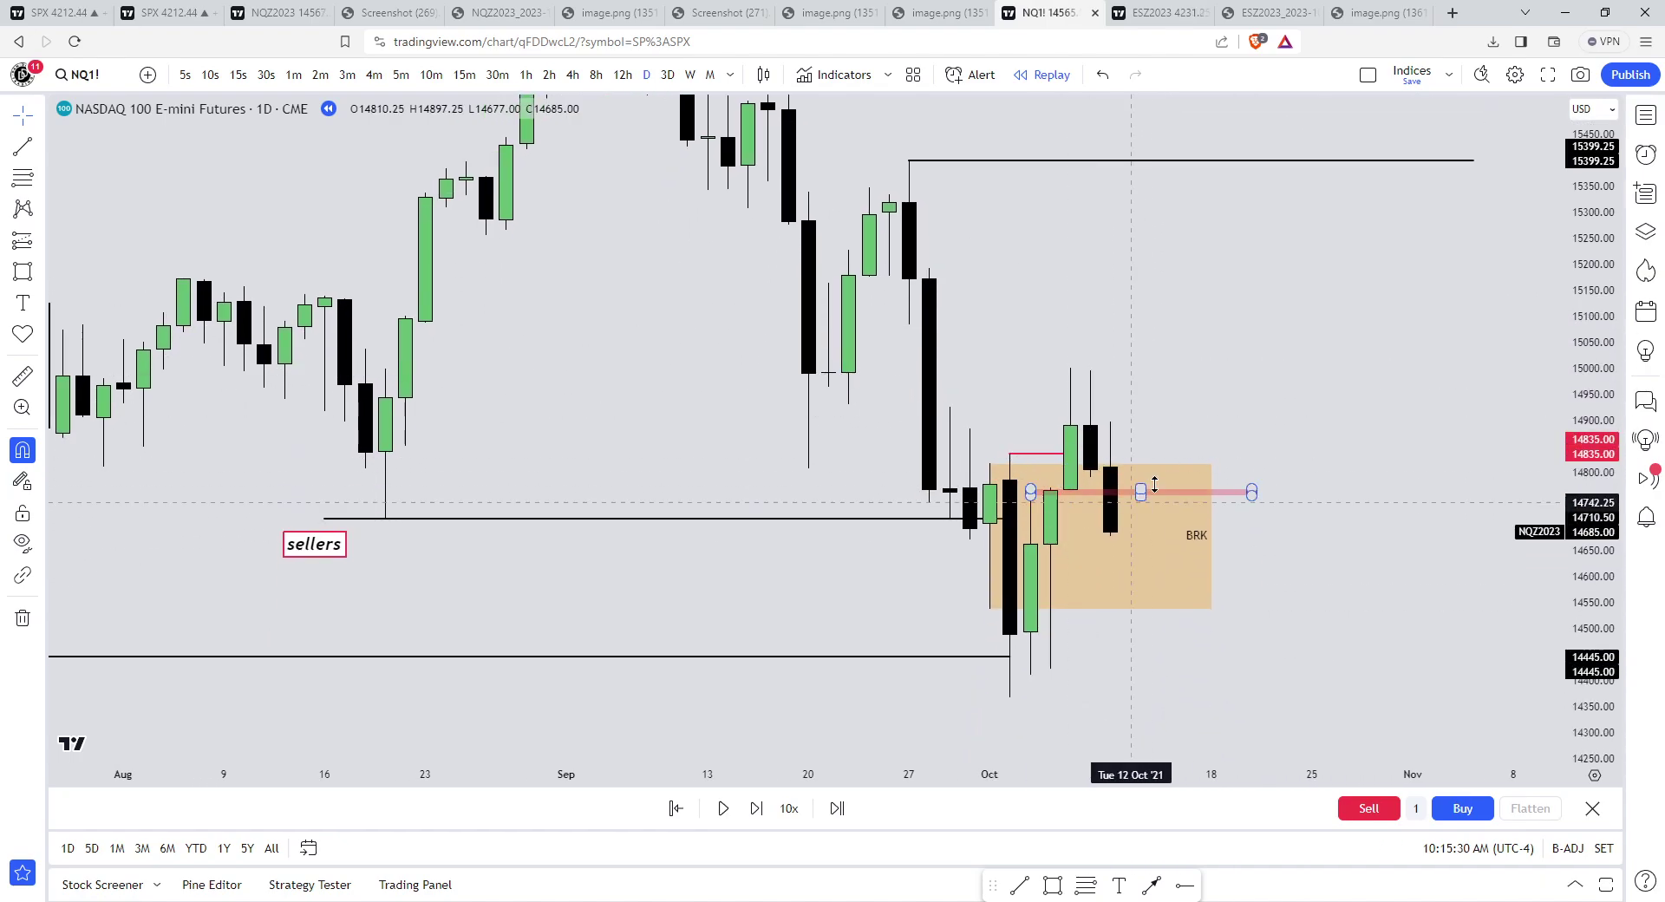
drag(1553, 520, 1553, 480)
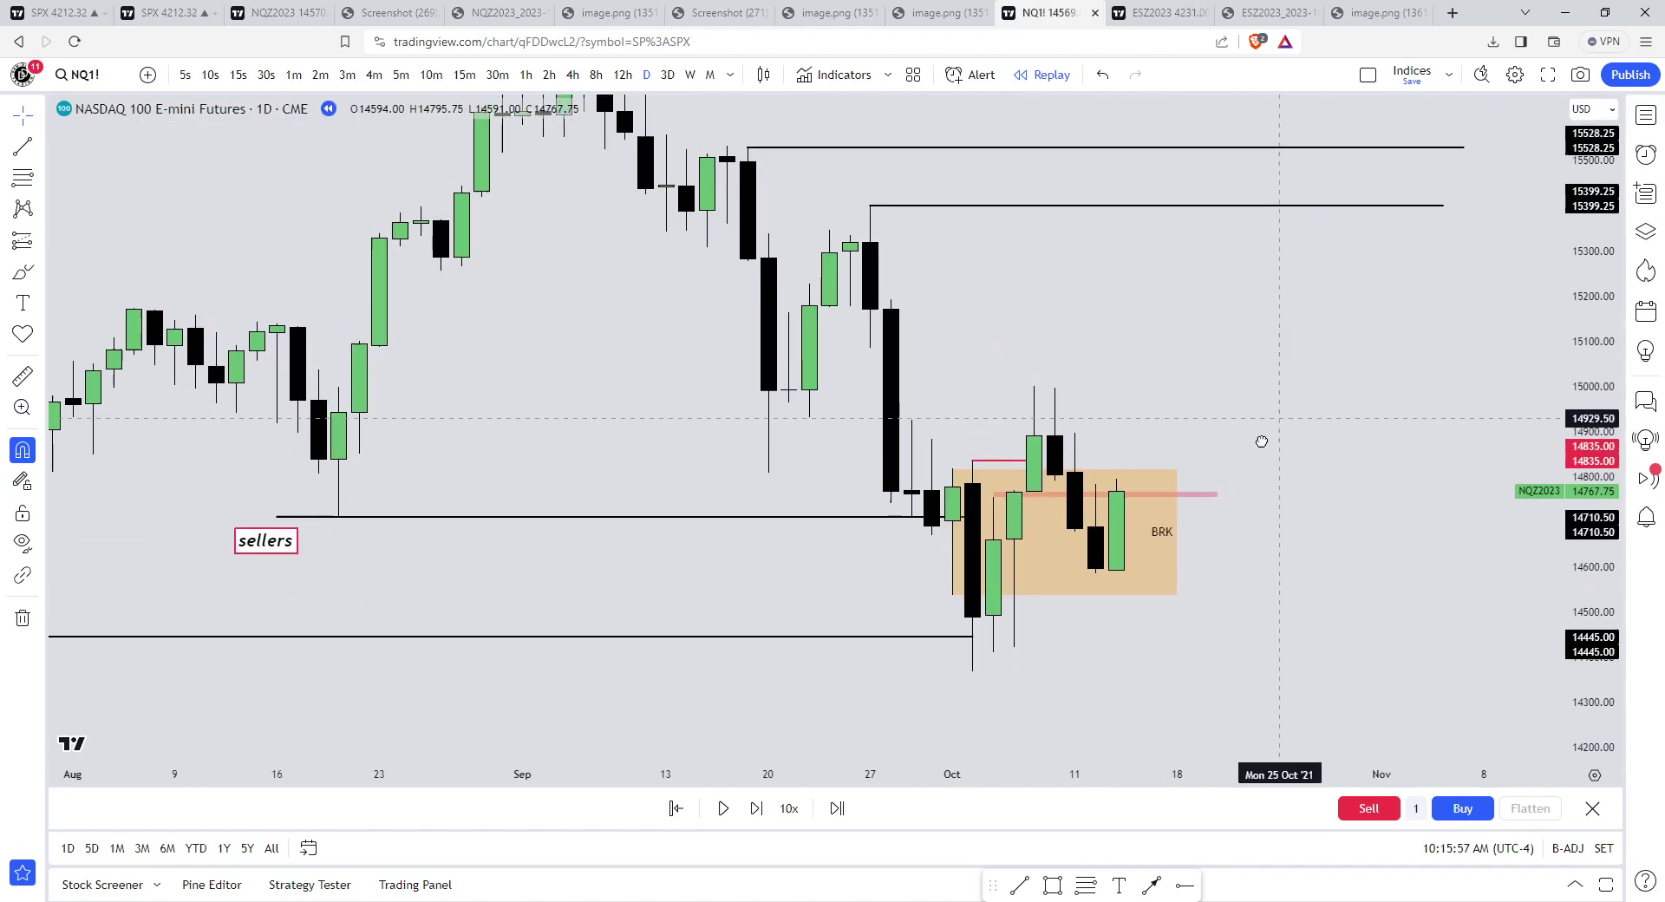
drag(1260, 438, 1234, 495)
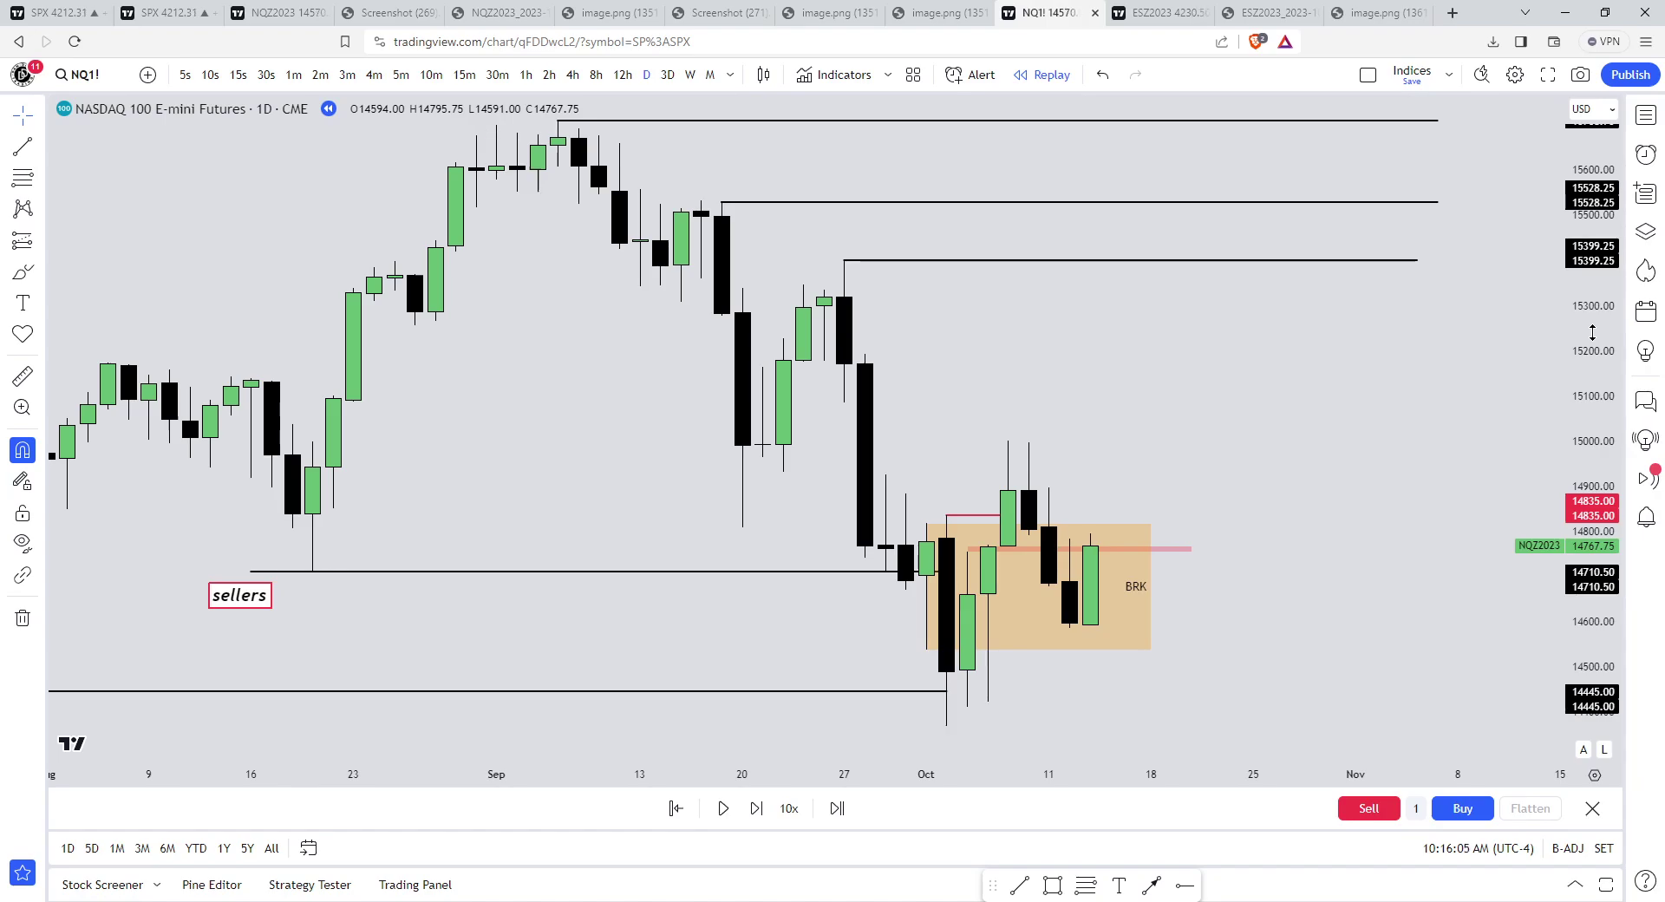
scroll(1449, 465, up, 3)
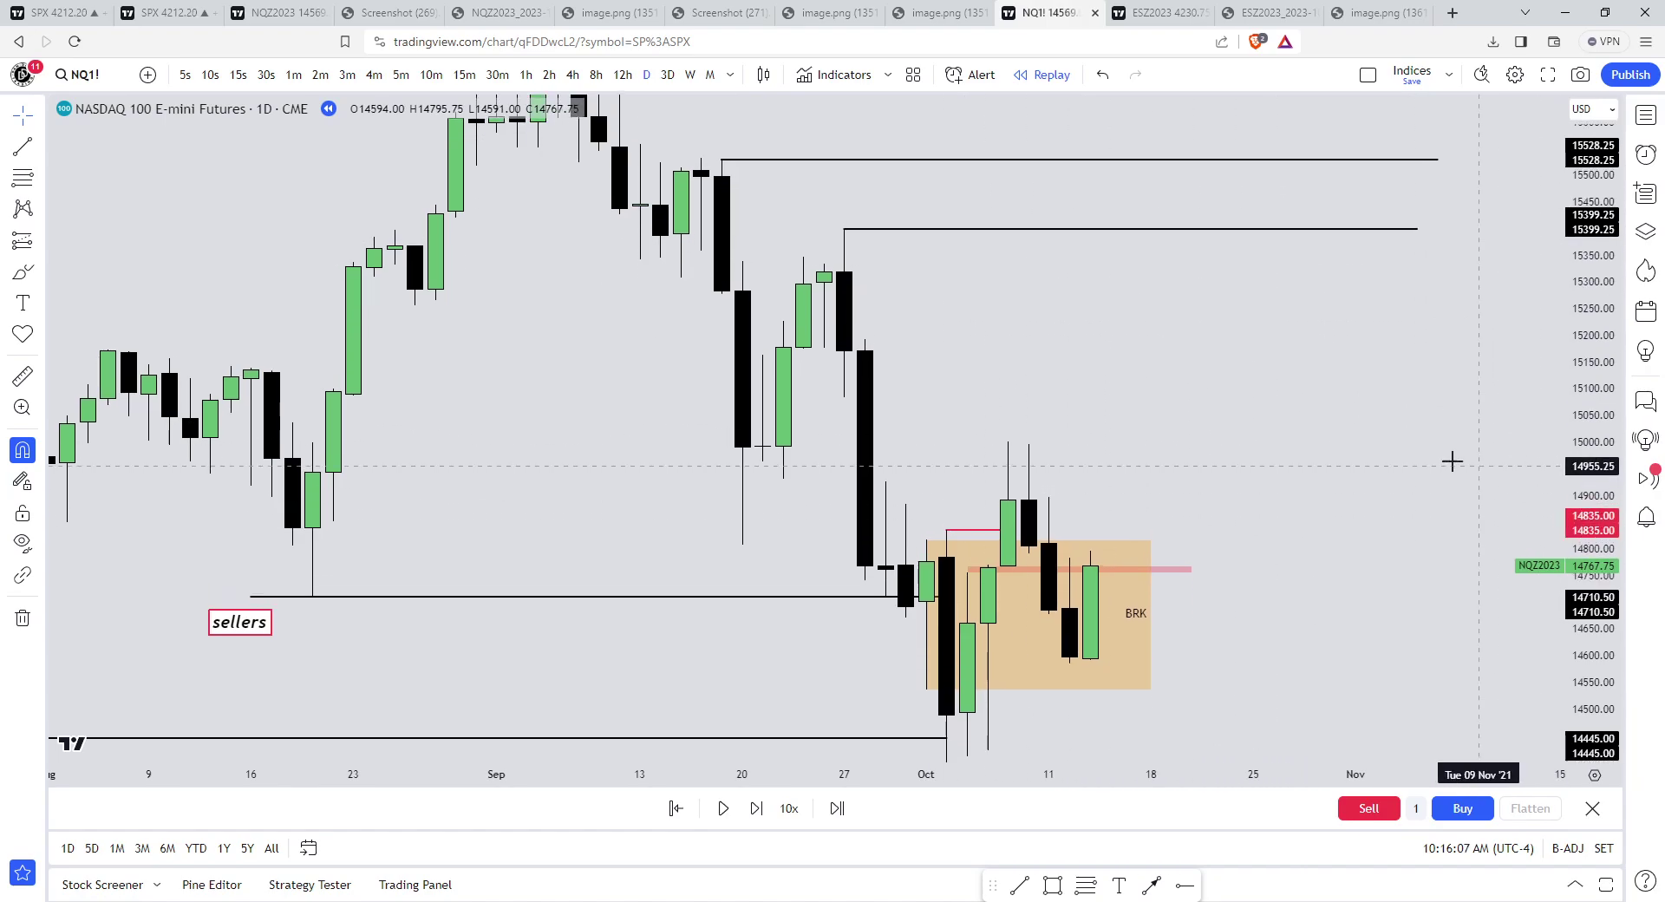
scroll(1387, 390, down, 4)
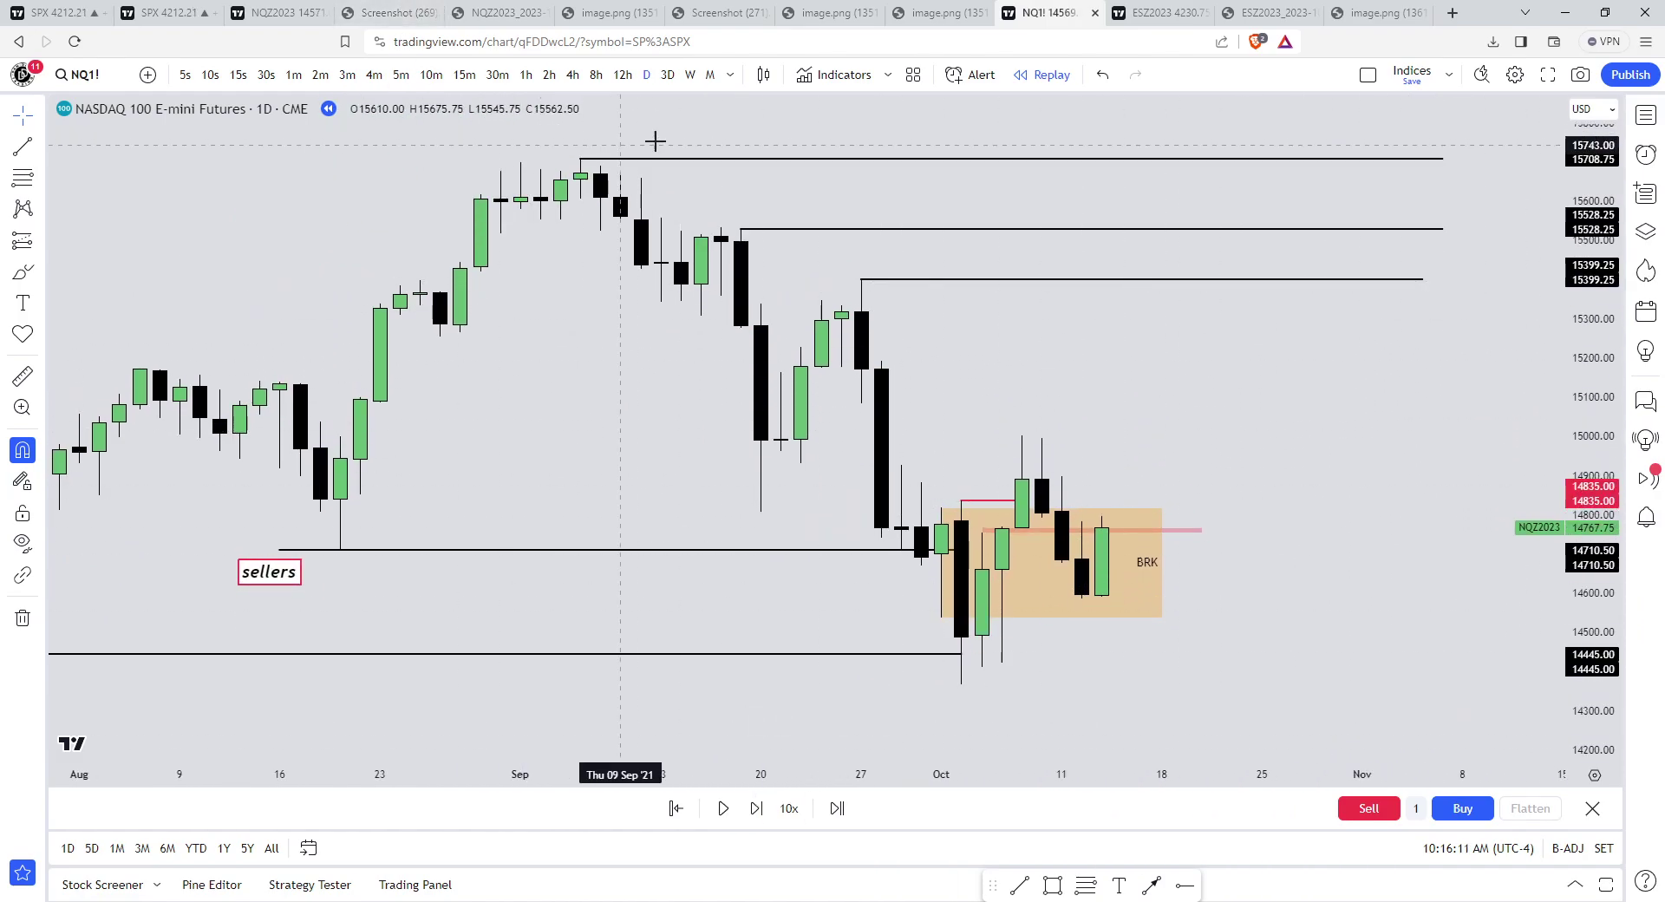
- Circle the marked September highs with brush strokes and clear them from the chart
click(23, 273)
mouse_move(836, 210)
mouse_down()
mouse_move(557, 143)
mouse_move(719, 141)
mouse_up()
click(970, 124)
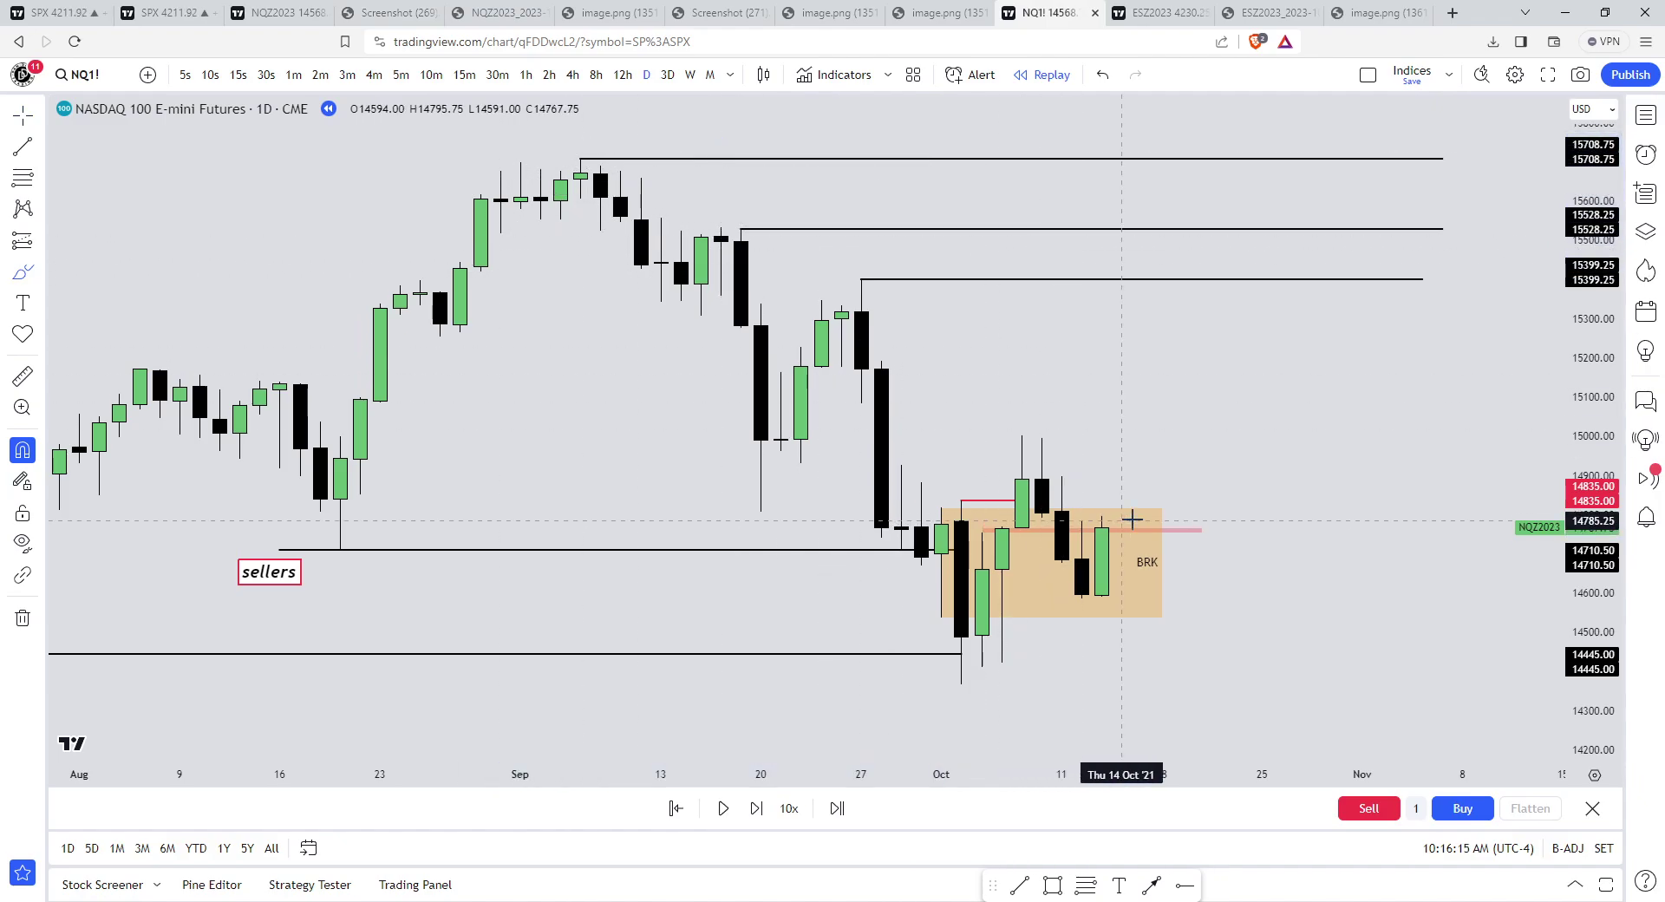
mouse_move(1263, 241)
mouse_down()
mouse_move(1097, 673)
mouse_move(1266, 260)
mouse_up()
key(Escape)
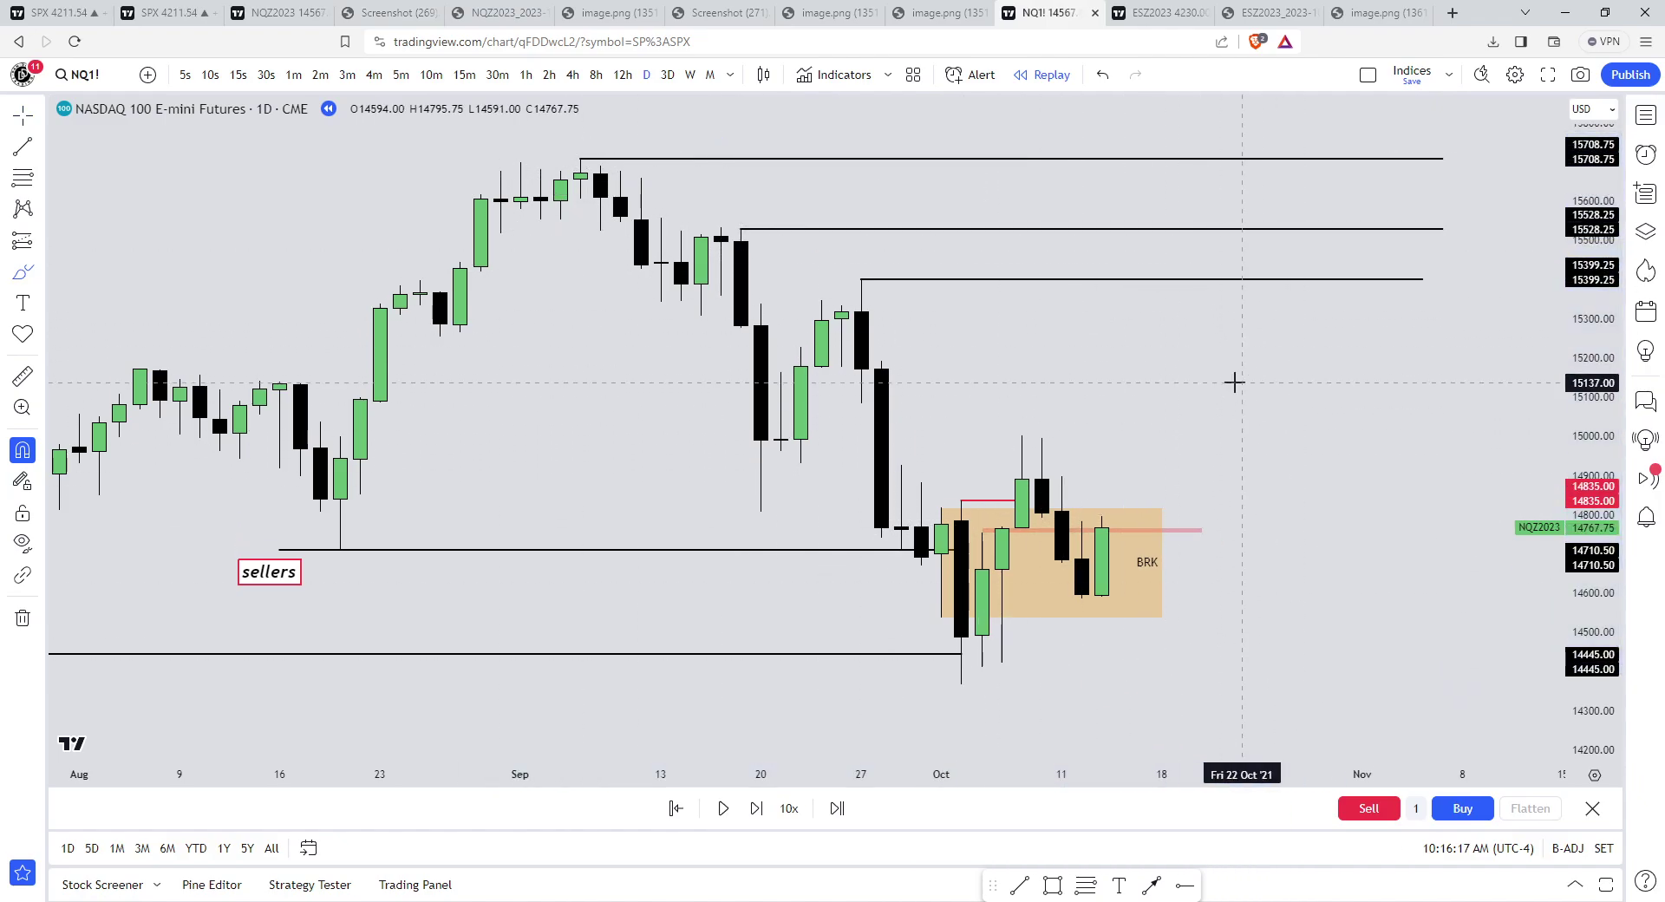
- Play the bar replay forward from 13 October to early November 2021
scroll(1214, 388, down, 5)
mouse_move(1214, 388)
mouse_down()
mouse_move(1334, 284)
mouse_move(1261, 373)
mouse_up()
click(721, 812)
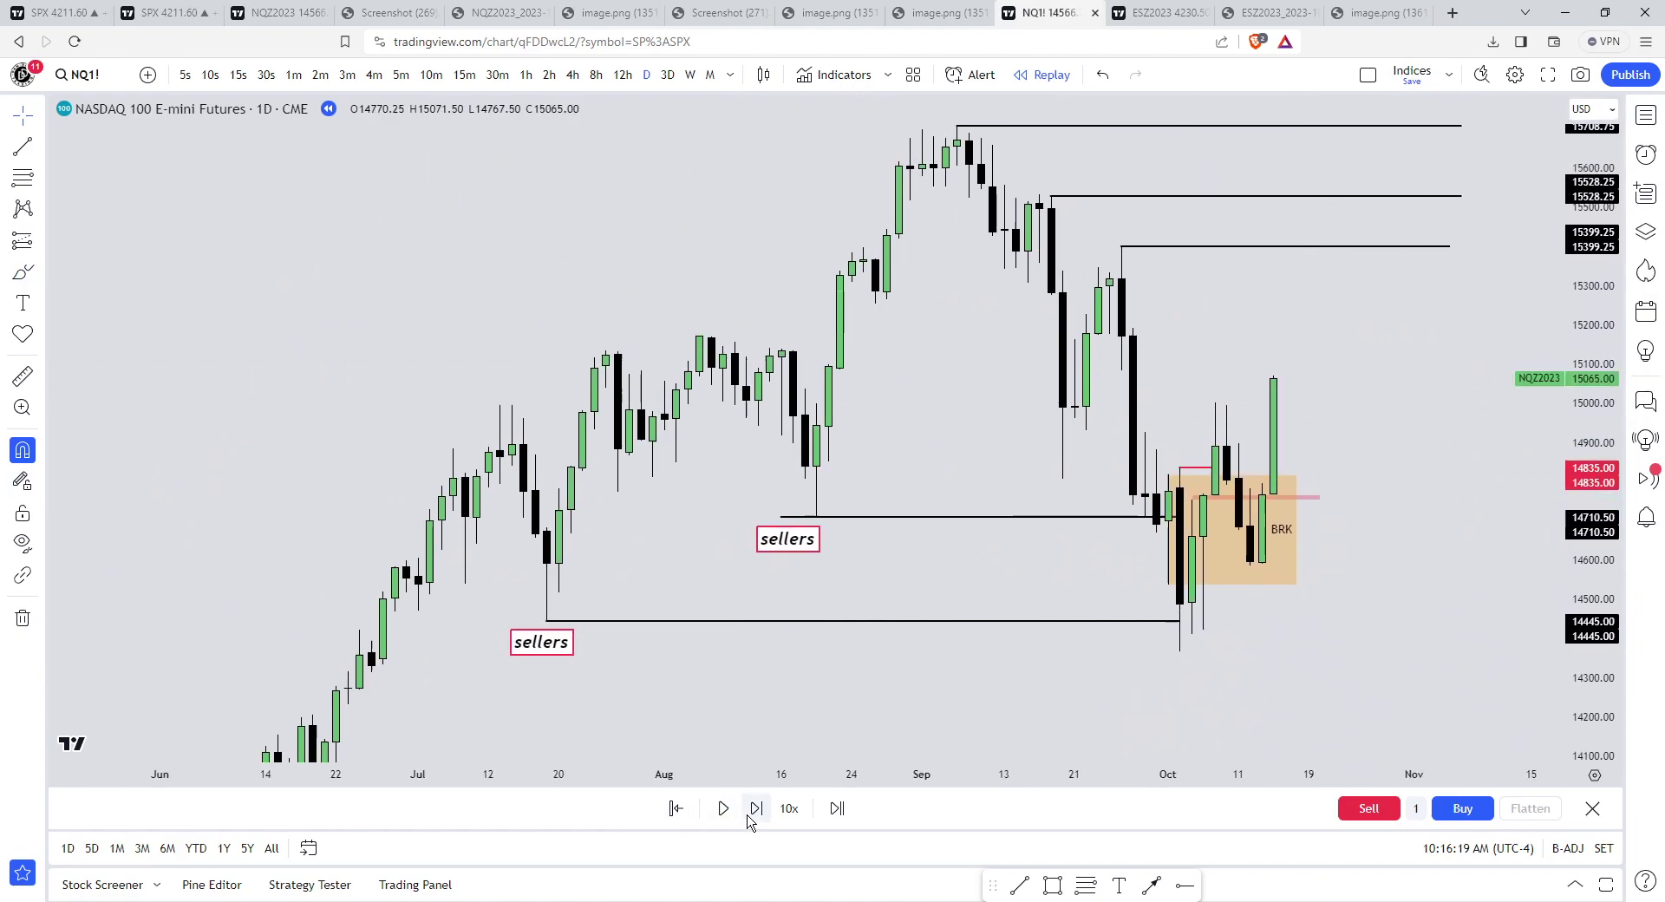
click(724, 813)
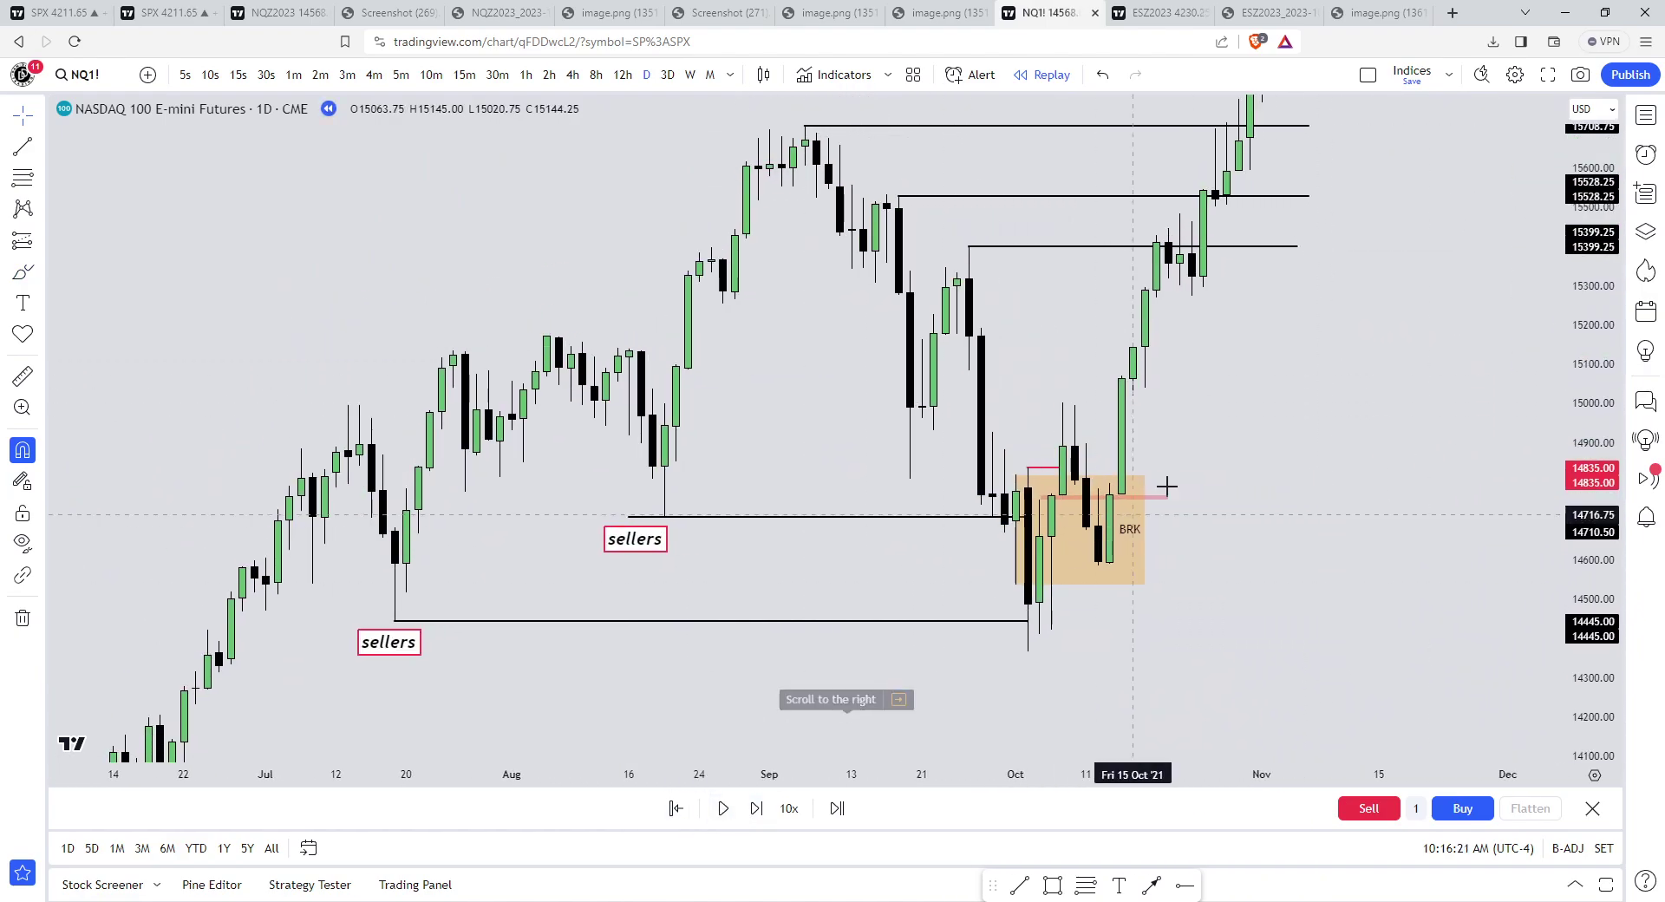
drag(1248, 373, 1253, 438)
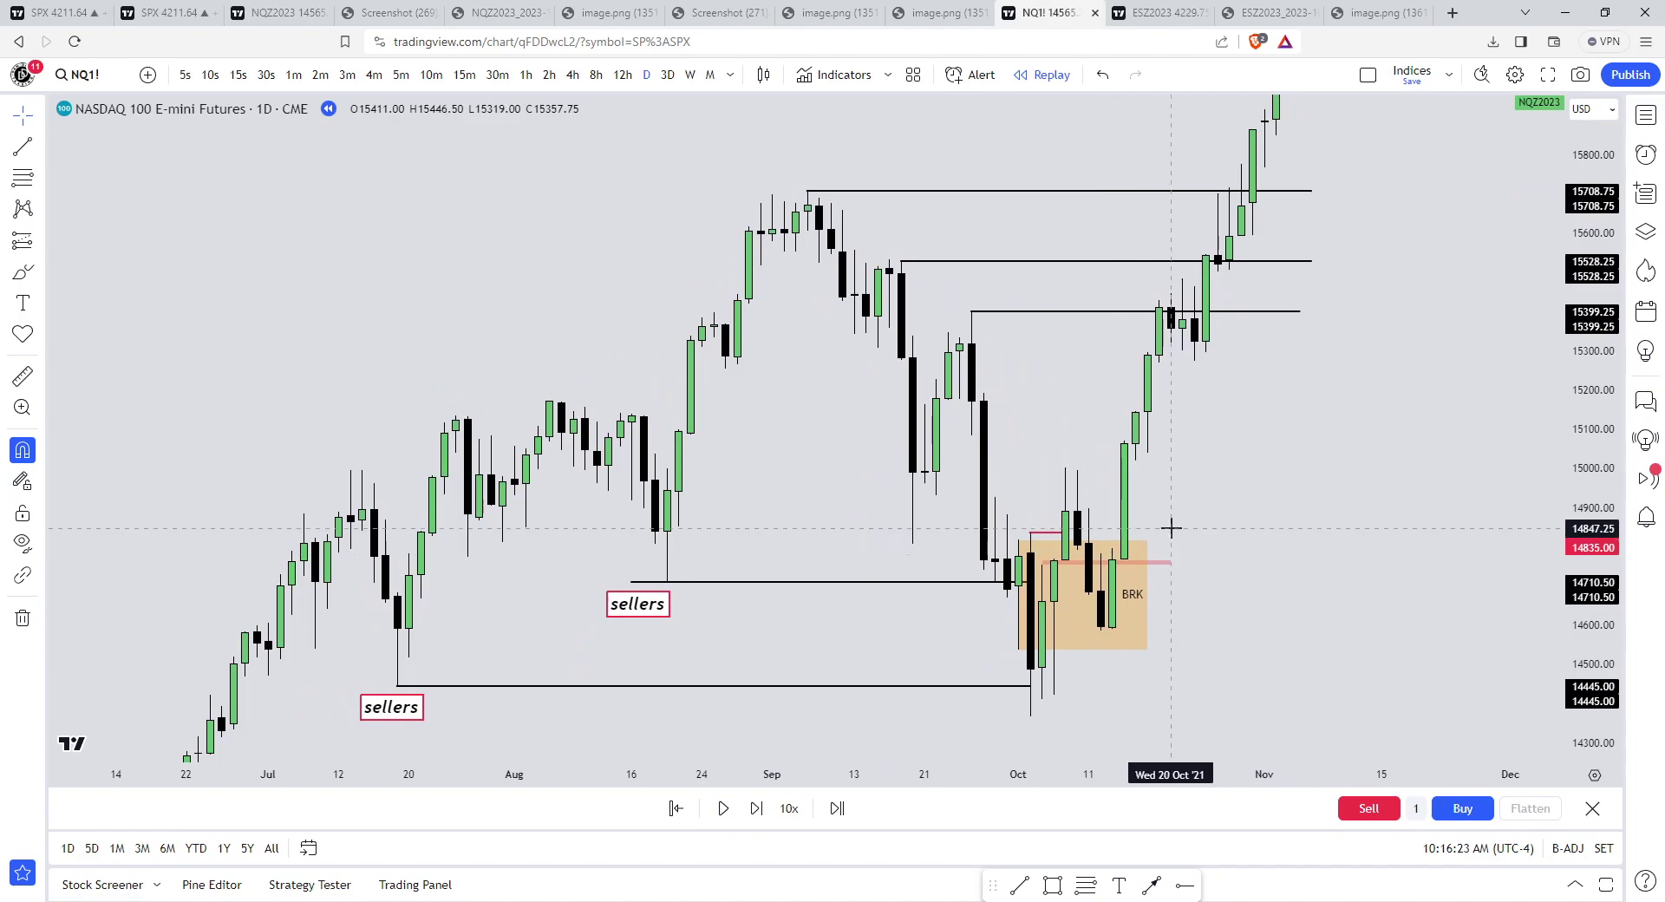
- Circle the August low above the "sellers" label with the brush and erase the stroke
scroll(1319, 427, up, 2)
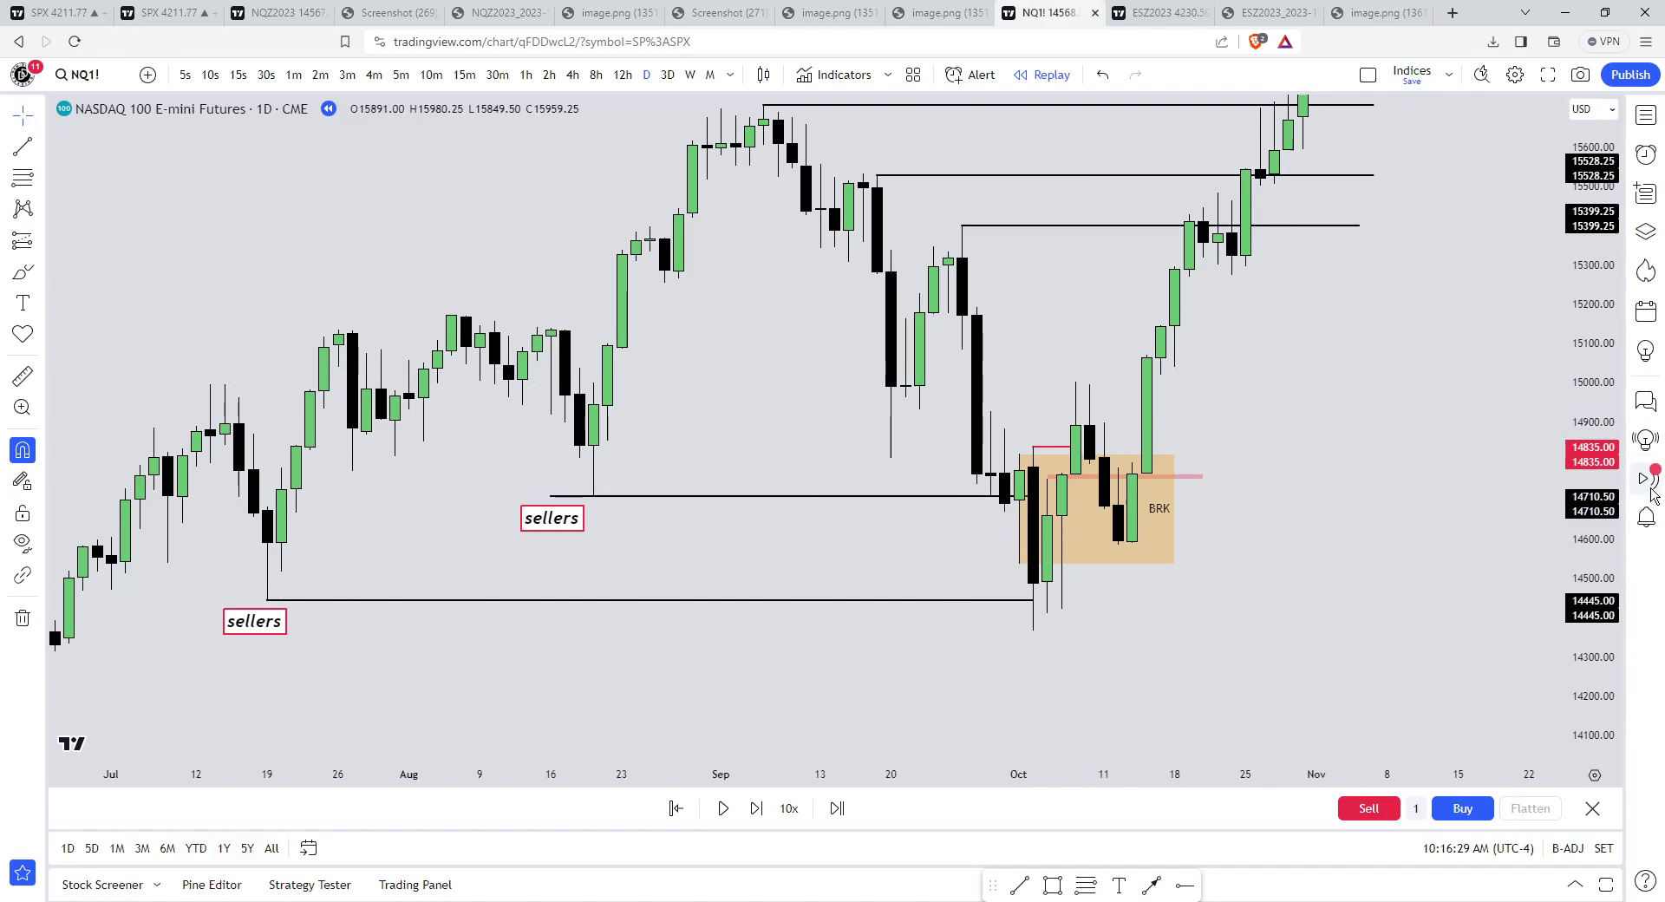
scroll(1546, 371, up, 2)
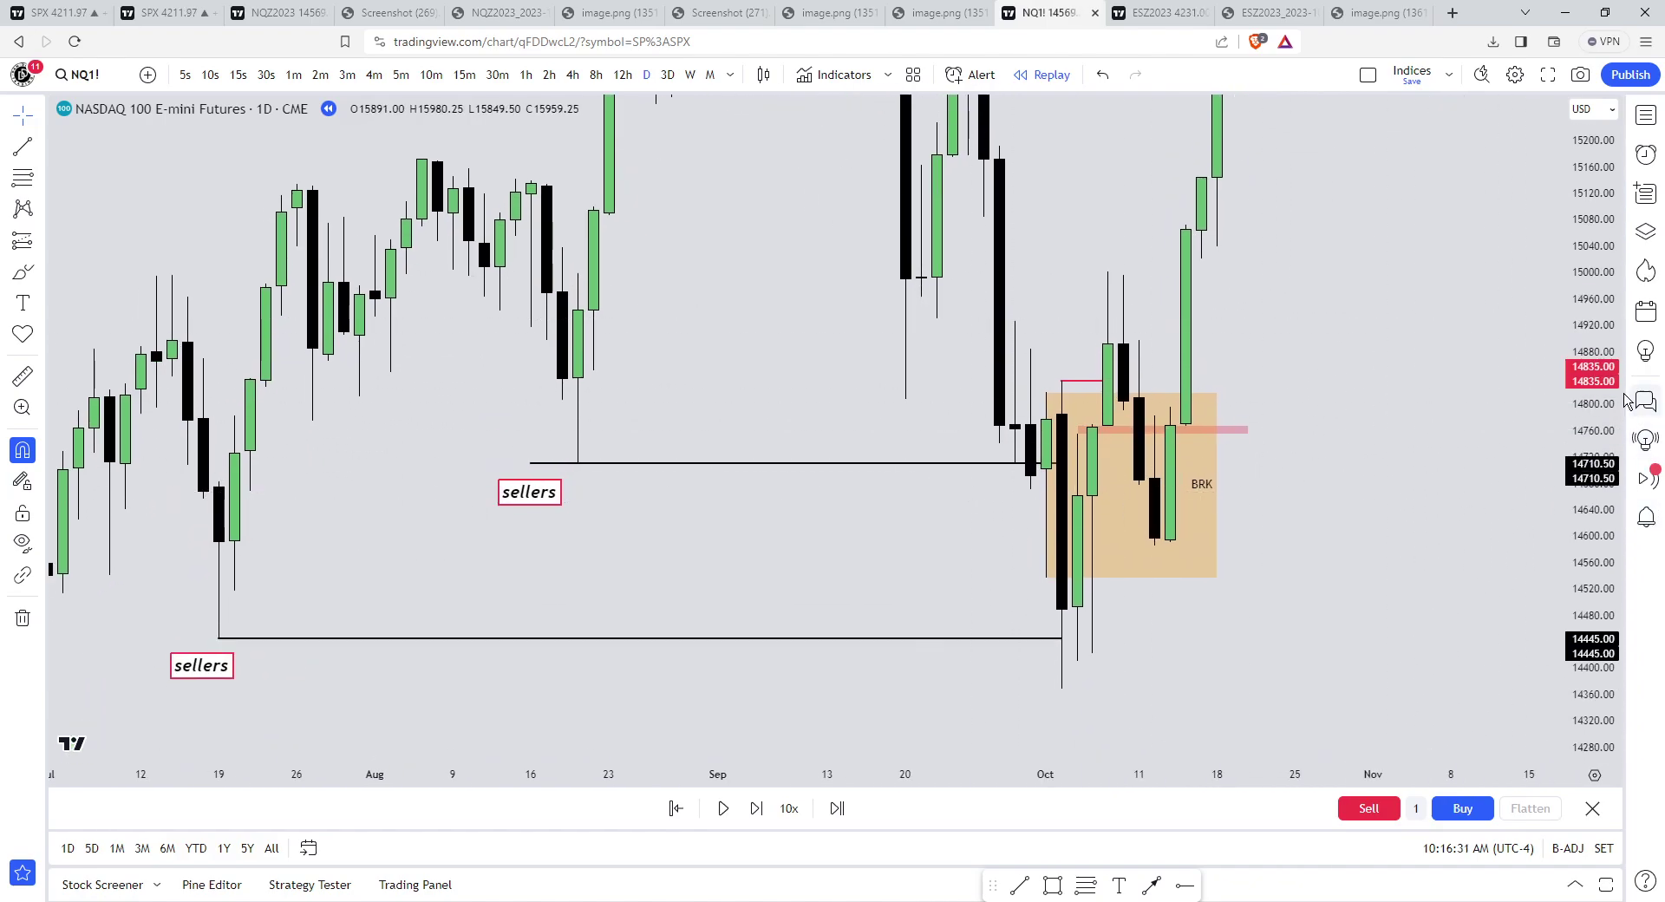
drag(1595, 399, 1587, 457)
drag(1475, 457, 1459, 483)
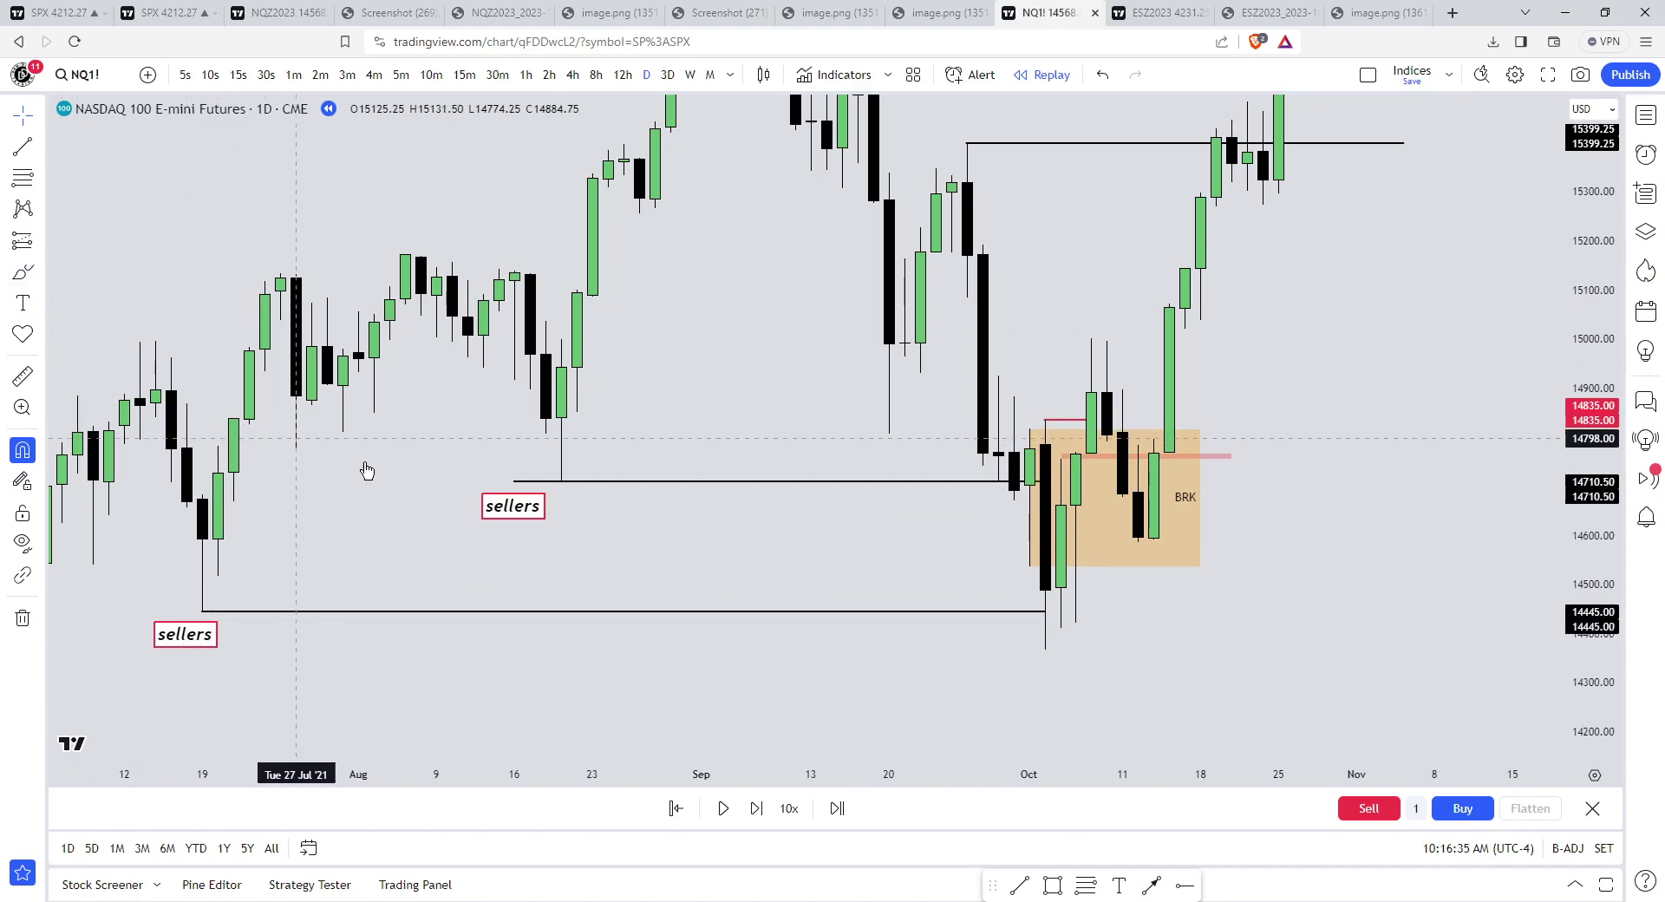
mouse_move(576, 401)
mouse_down()
mouse_move(264, 498)
mouse_move(616, 472)
mouse_move(546, 421)
mouse_up()
key(Delete)
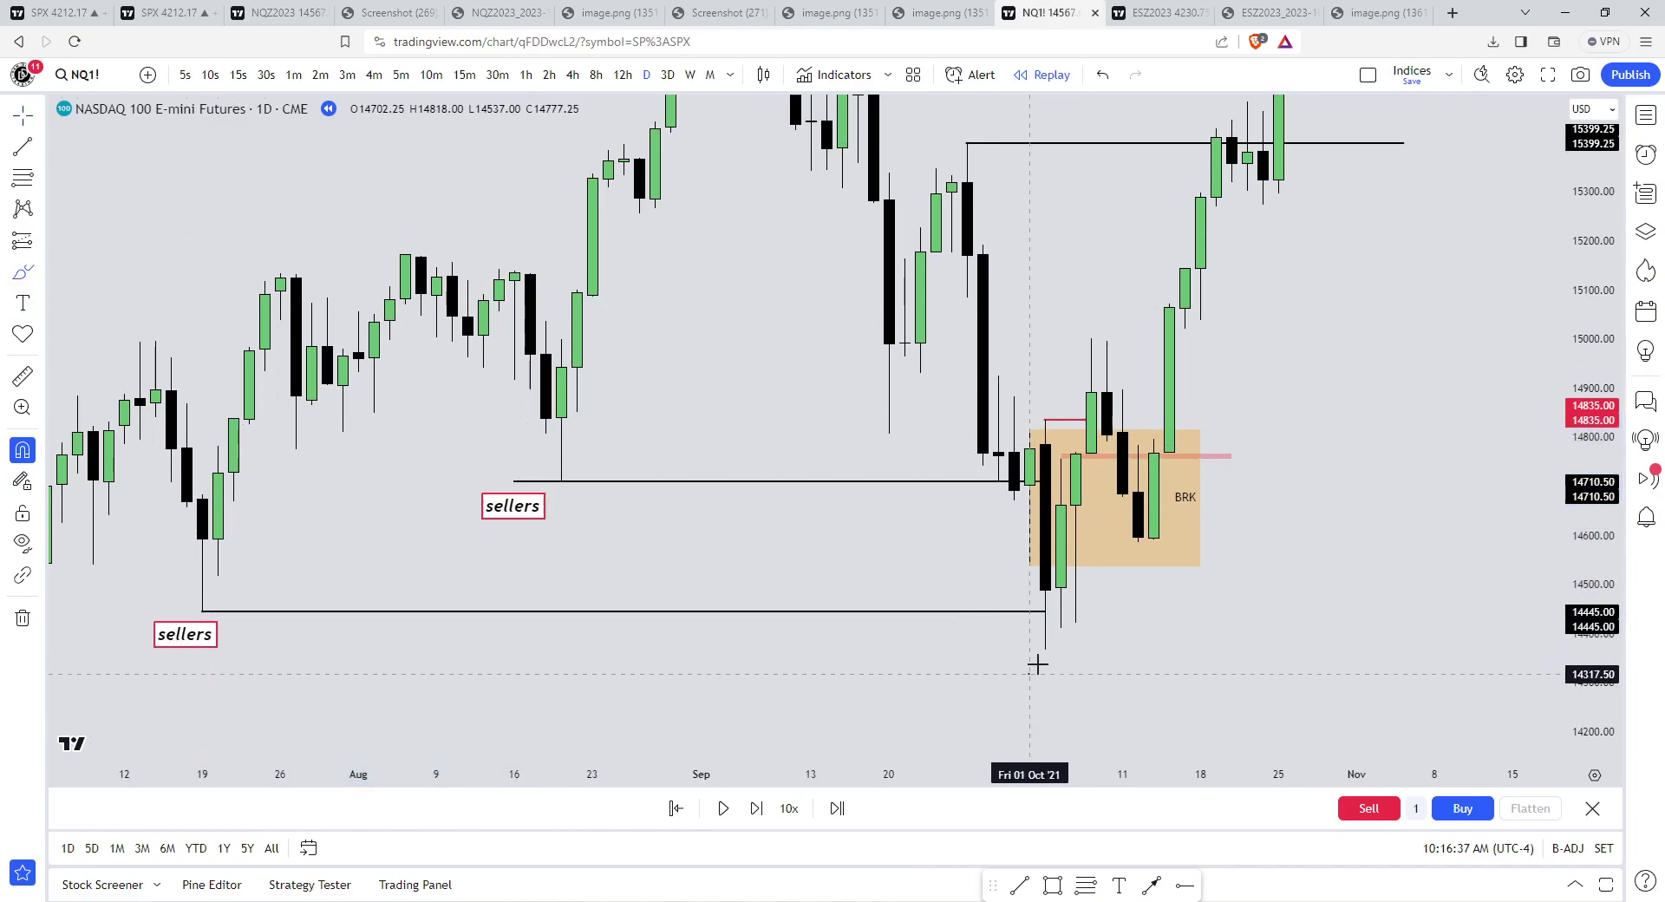
- Trace the rally from the 4 October low and circle the pink gap with the brush, erasing each stroke
drag(1030, 671, 1118, 332)
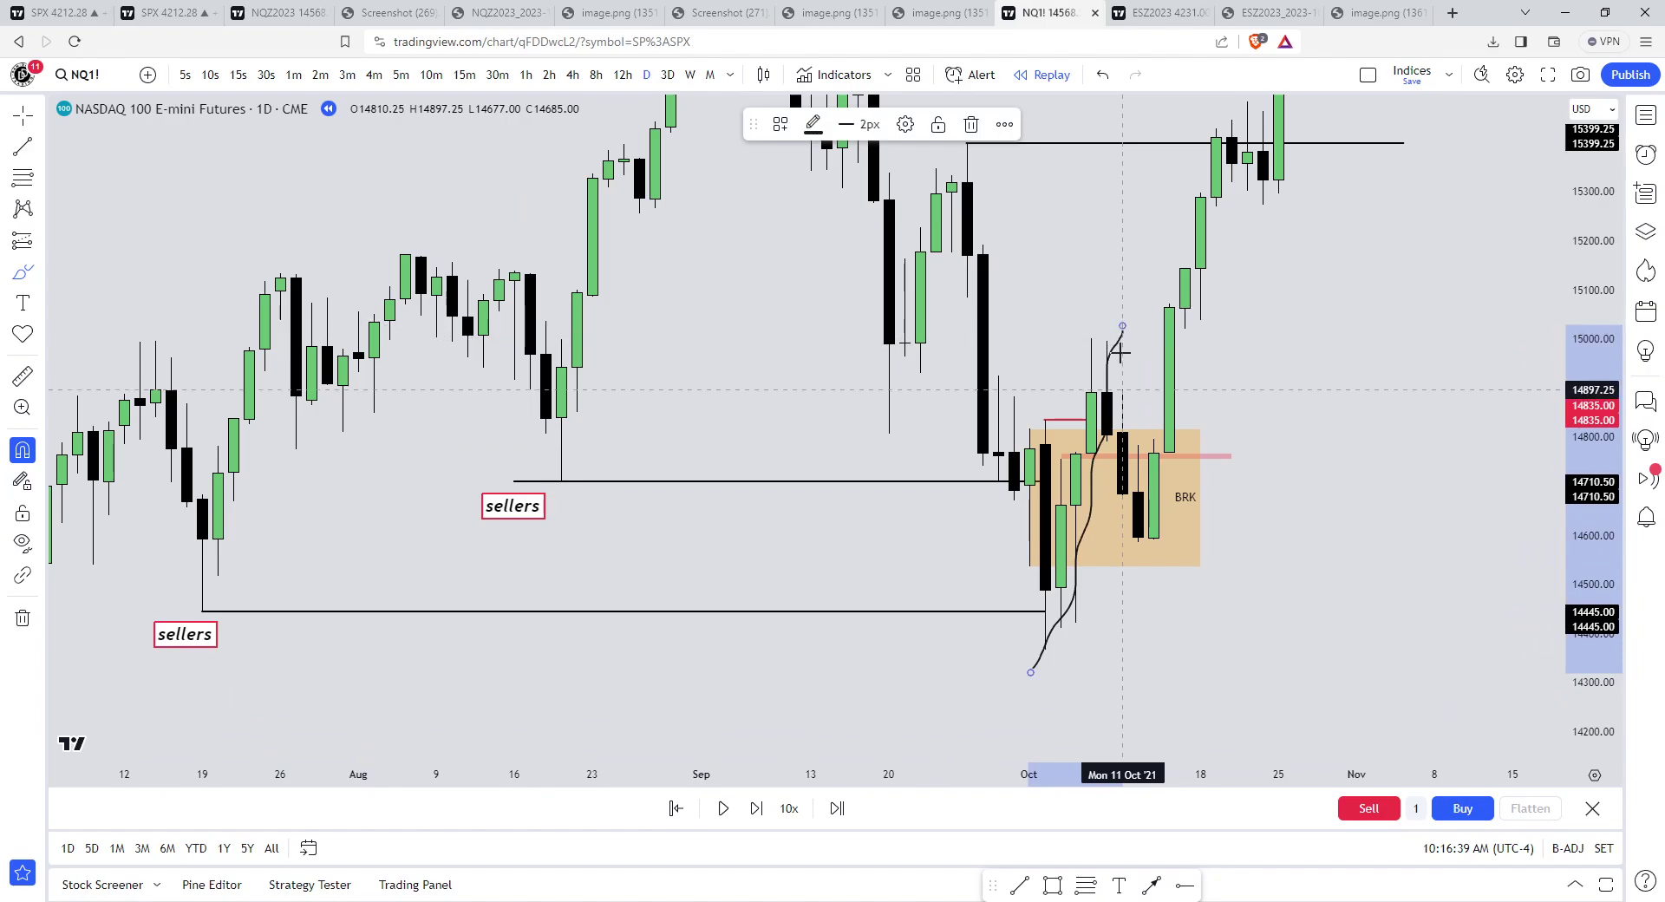
key(Delete)
drag(1159, 421, 1128, 423)
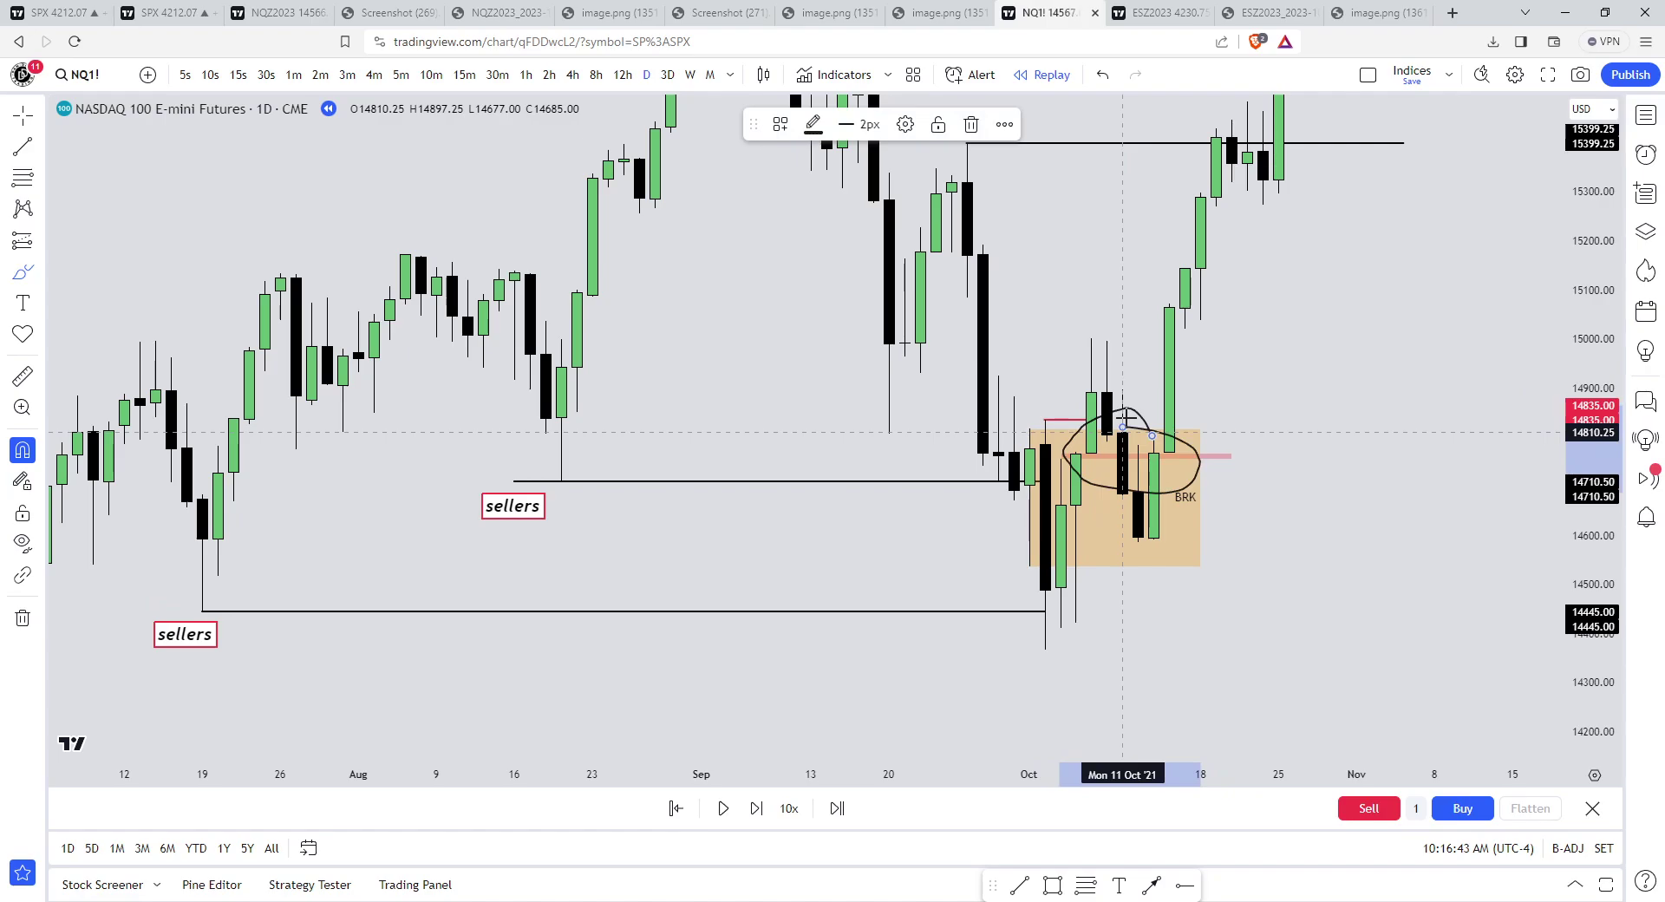
key(Delete)
drag(1031, 664, 1082, 372)
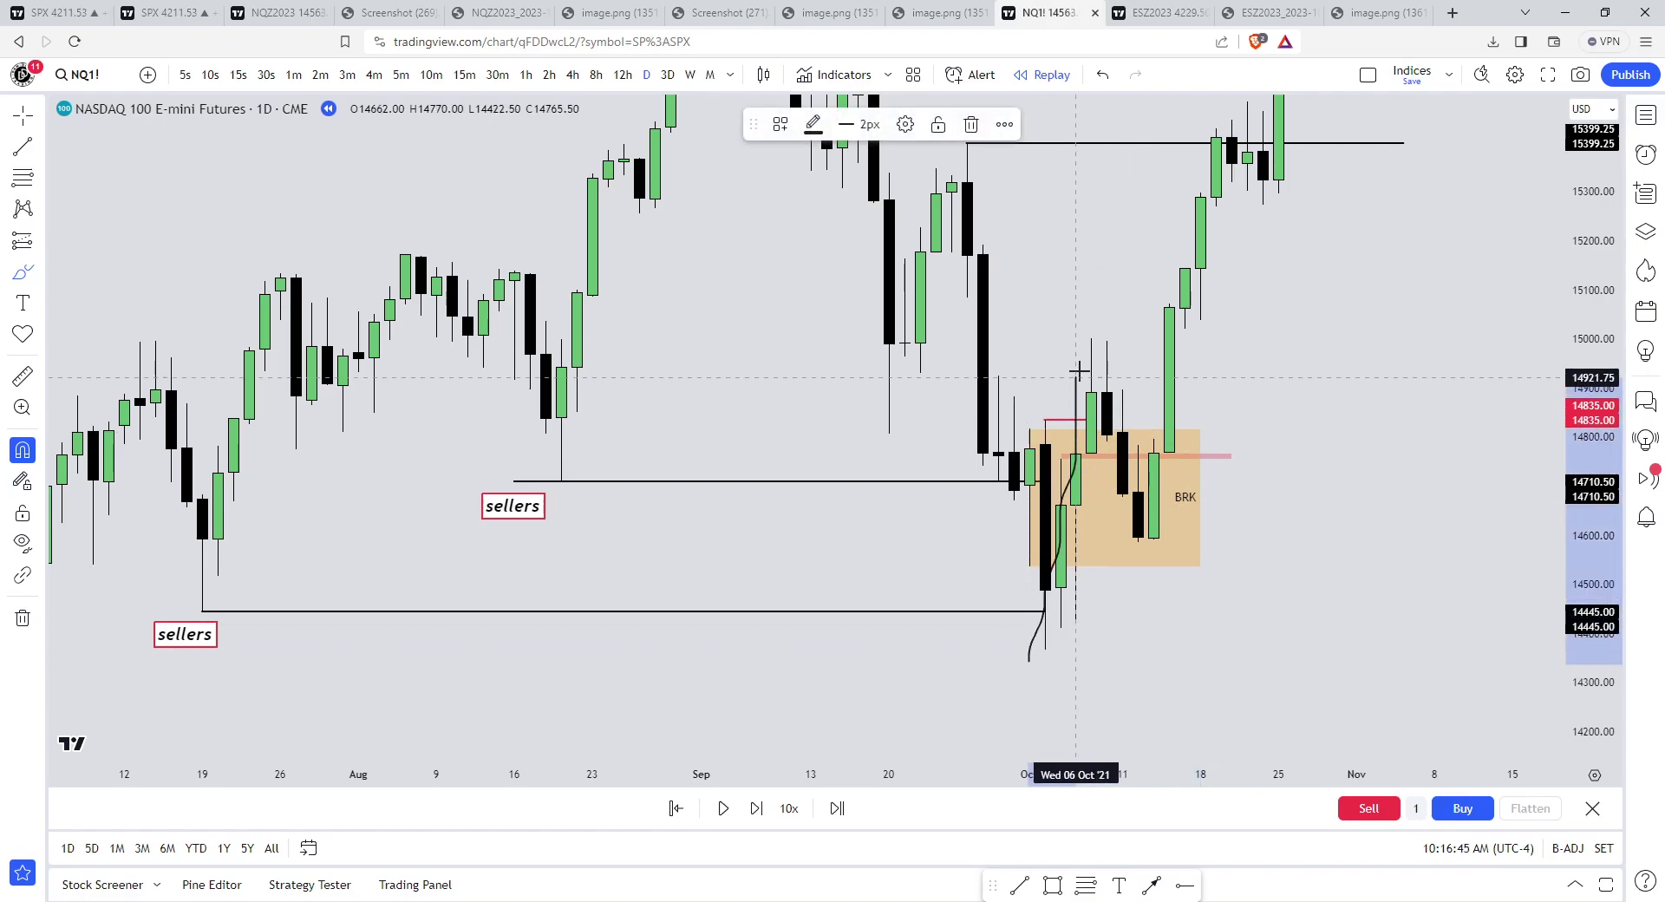
key(Delete)
- Circle the July low at 14445.00 and the descending September highs with the brush, erasing each stroke
mouse_move(246, 597)
mouse_down()
mouse_move(200, 656)
mouse_move(171, 554)
mouse_up()
key(Delete)
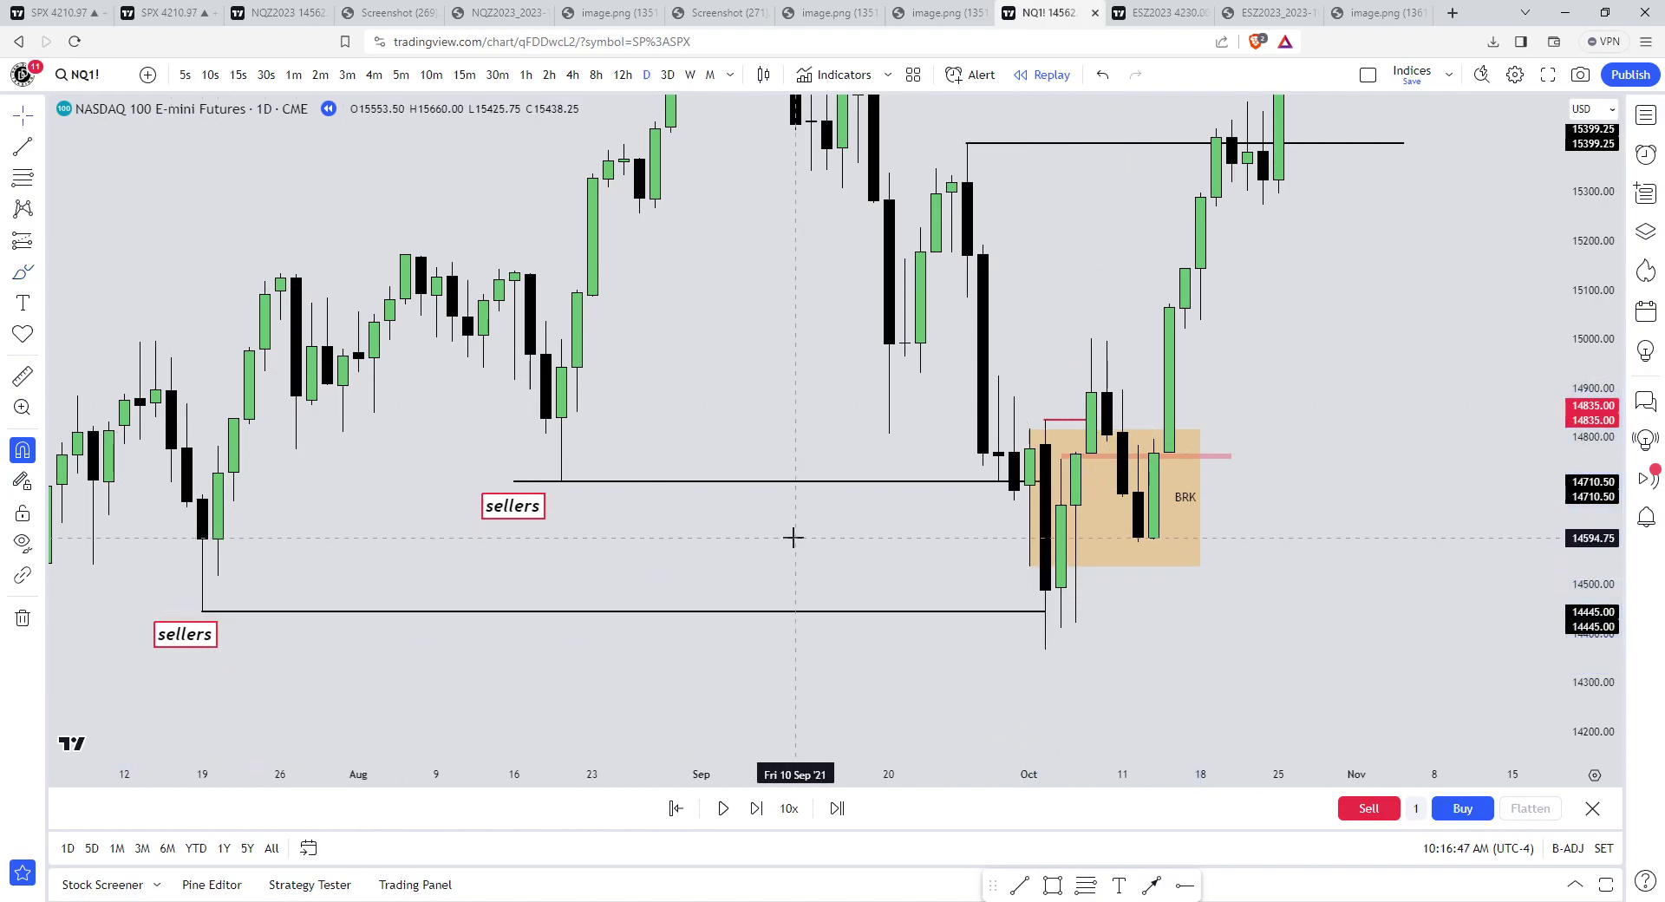
drag(792, 538, 765, 672)
drag(1606, 383, 1606, 537)
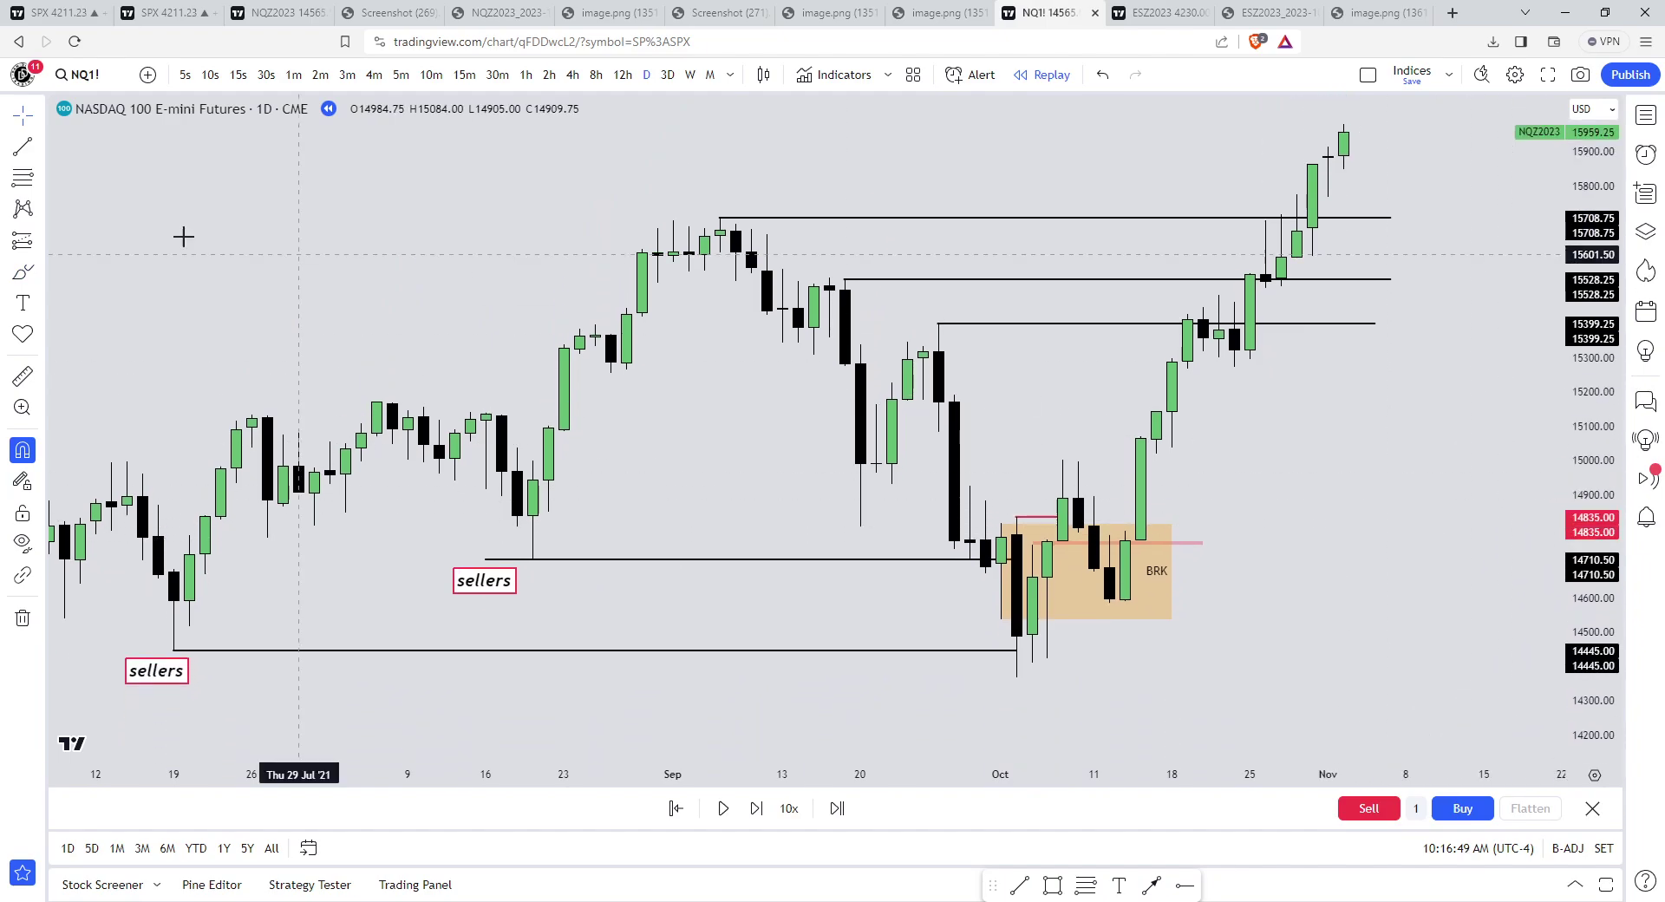
click(20, 279)
mouse_move(965, 293)
mouse_down()
mouse_move(862, 253)
mouse_move(970, 371)
mouse_move(878, 254)
mouse_up()
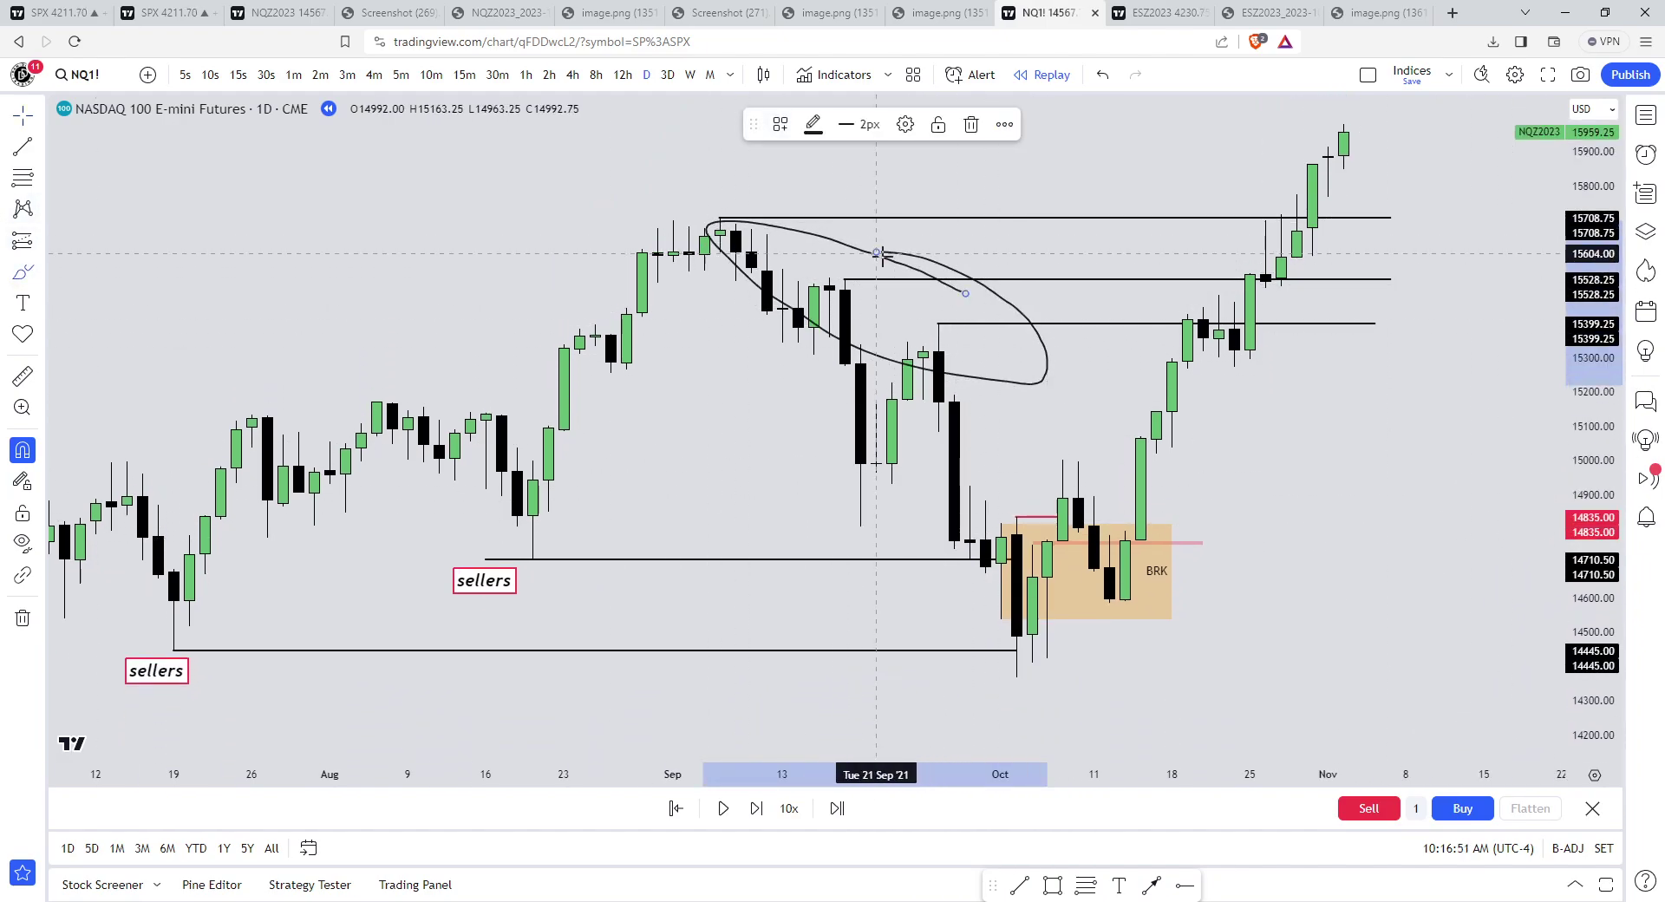
key(Delete)
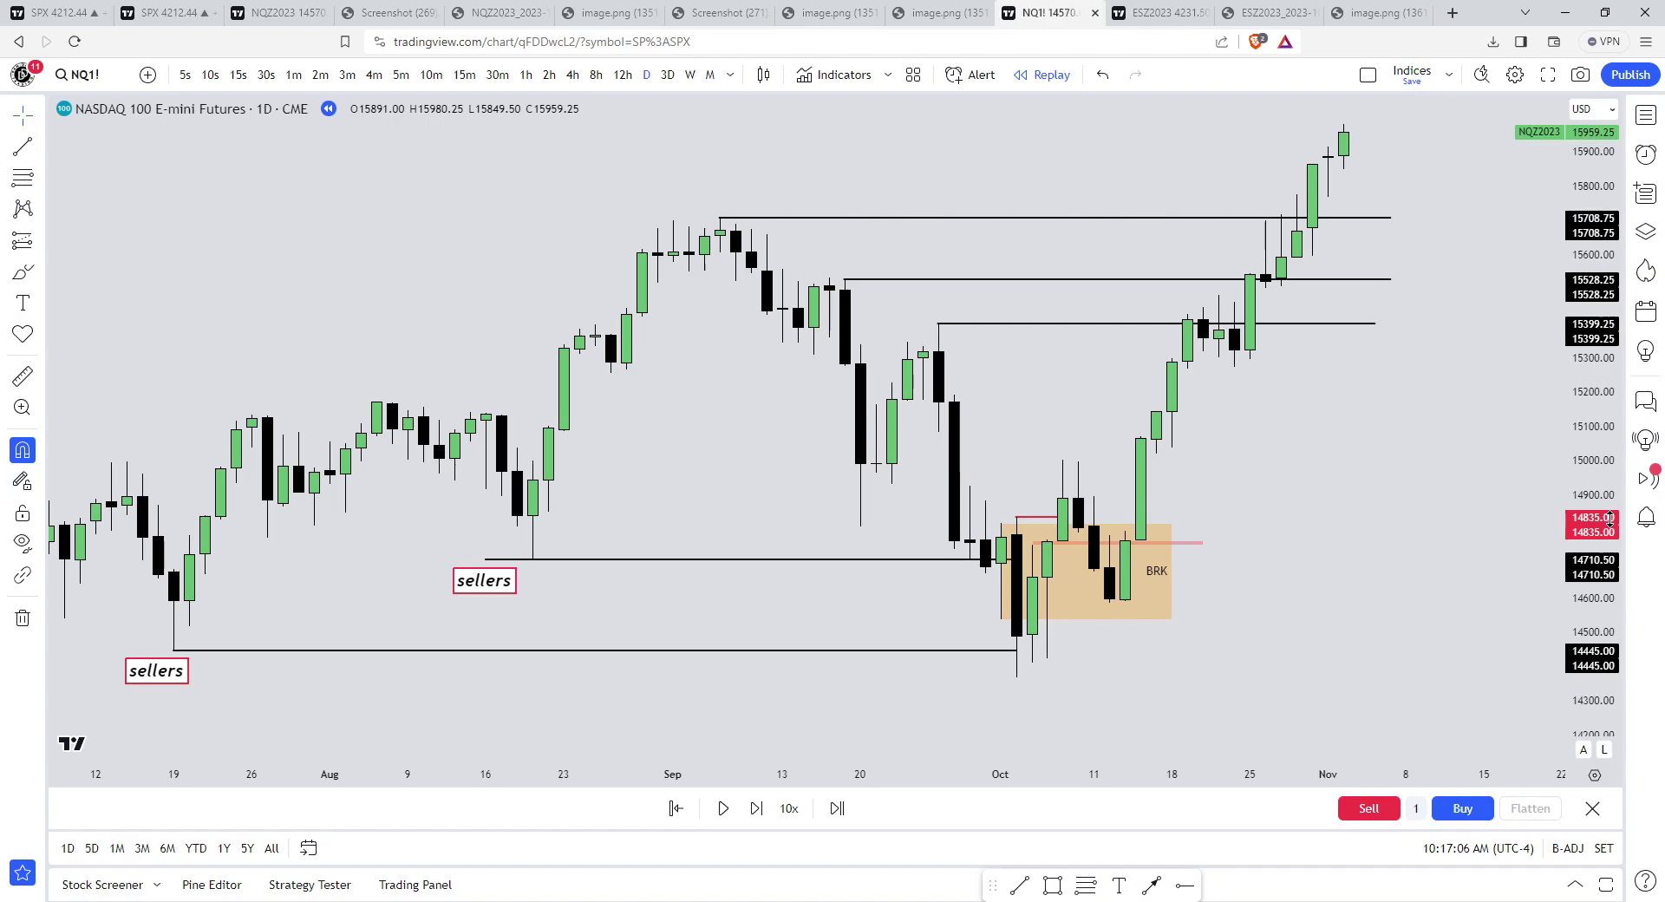
drag(1584, 602, 1585, 445)
scroll(1237, 460, up, 2)
drag(1240, 460, 1314, 368)
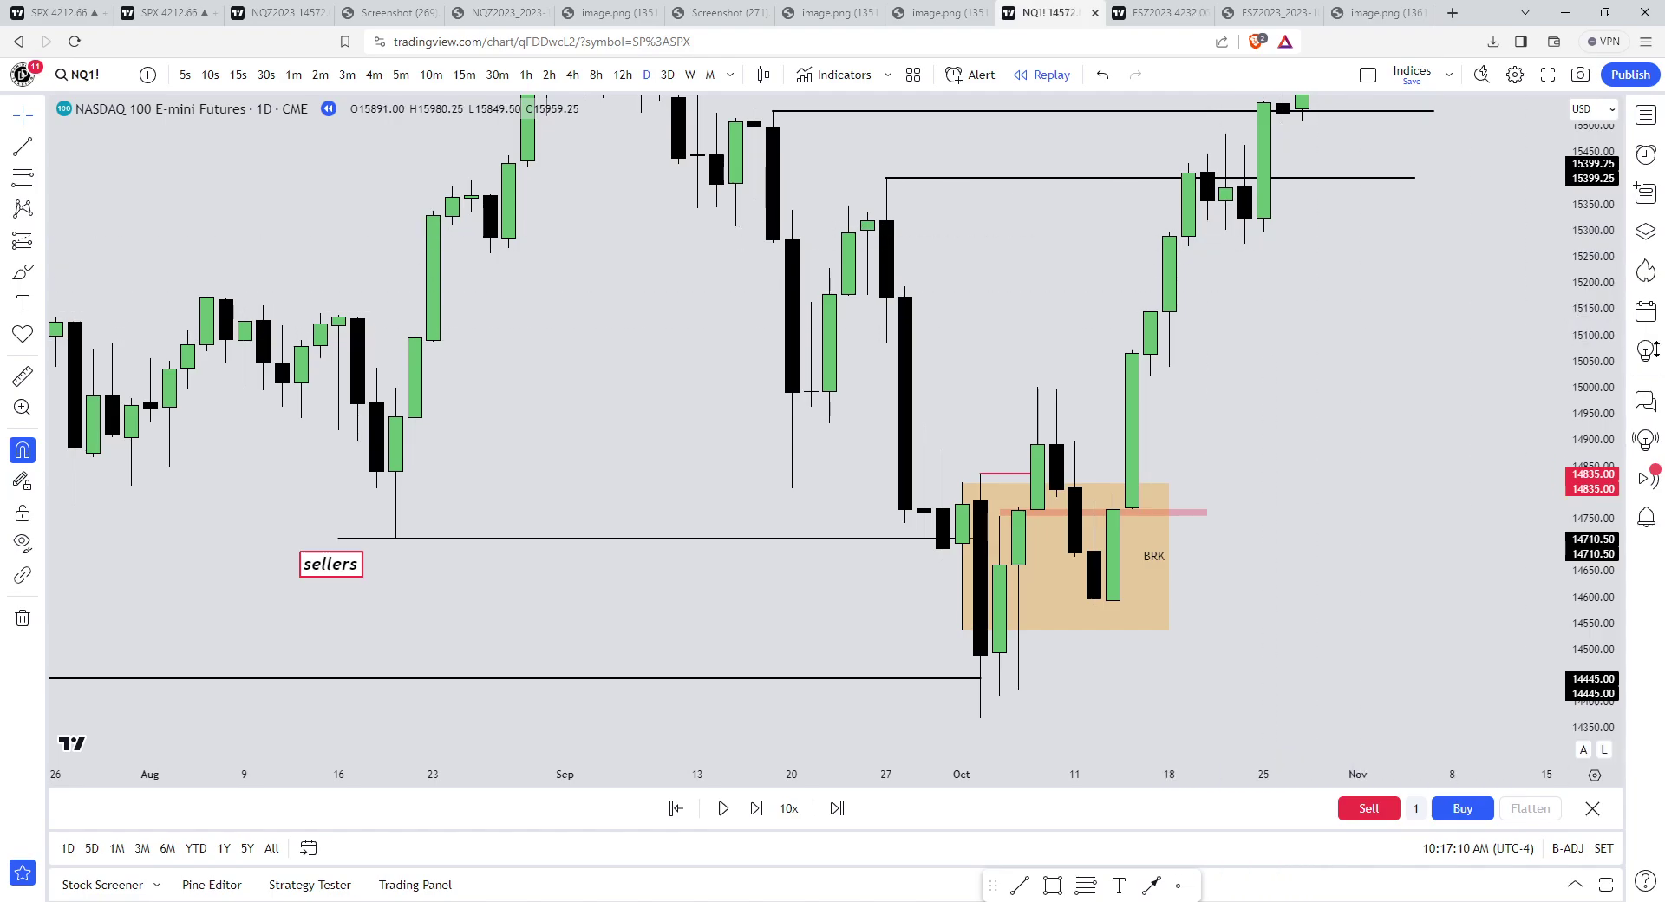
double_click(1583, 298)
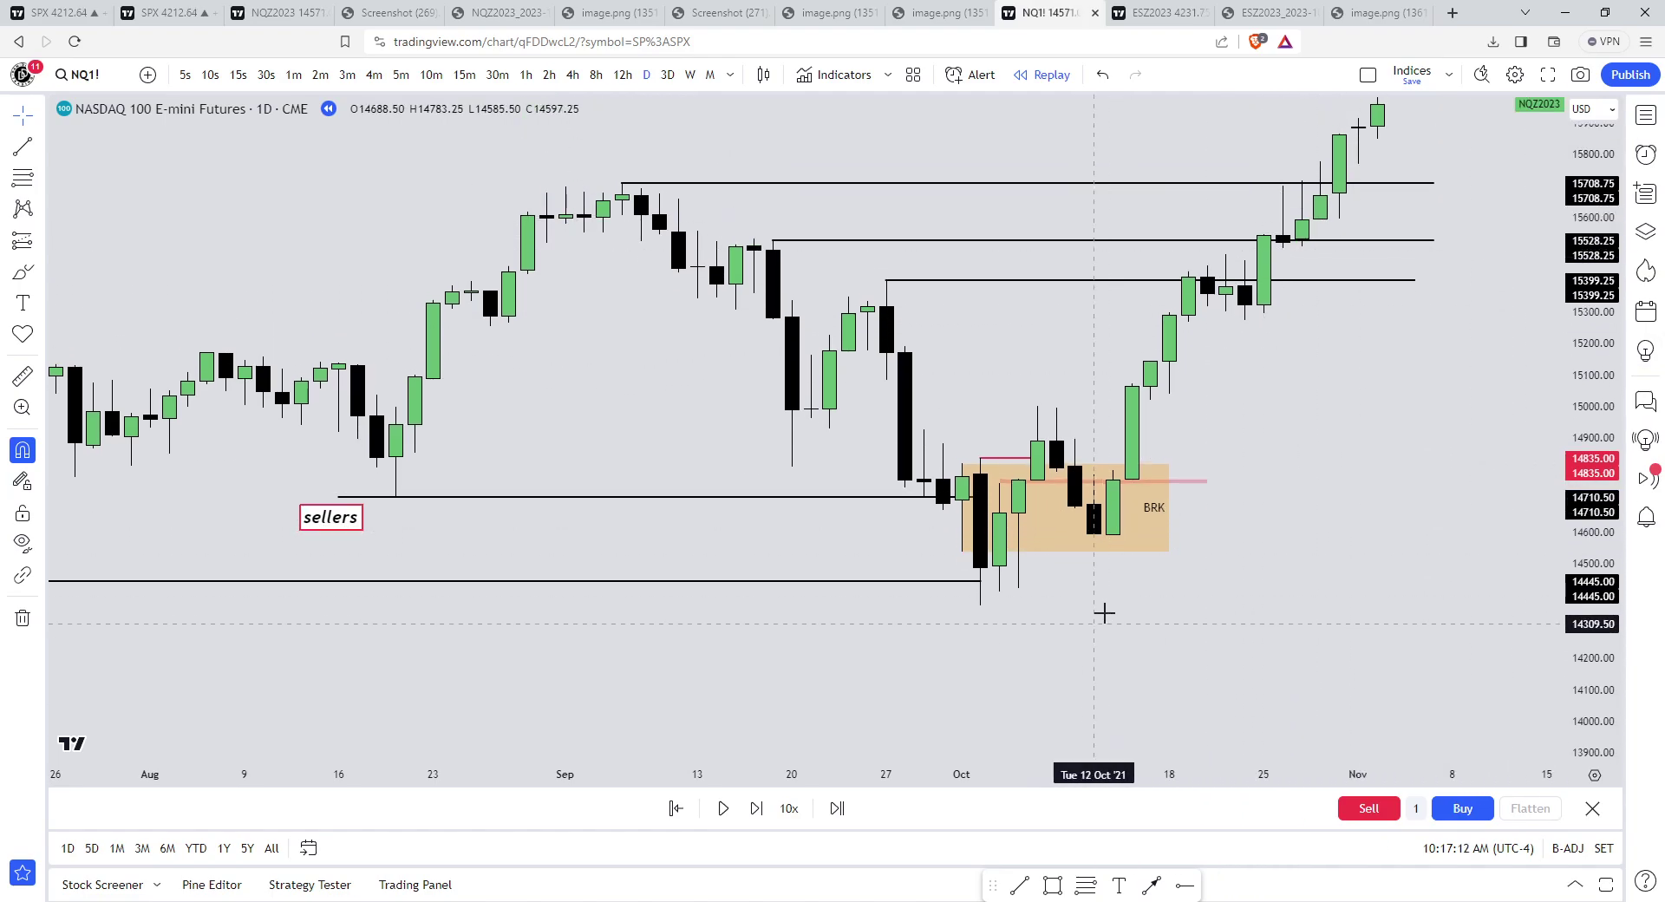